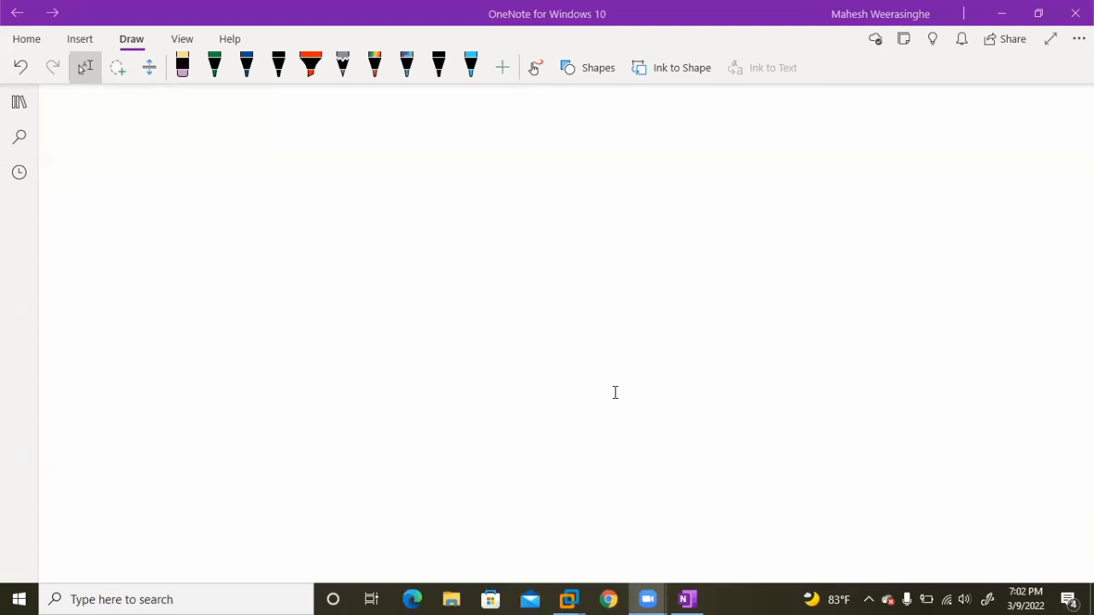
Switch to the Windows XP-100 virtual machine in VMware Workstation and bring up its Run dialog.
mouse_move(568, 599)
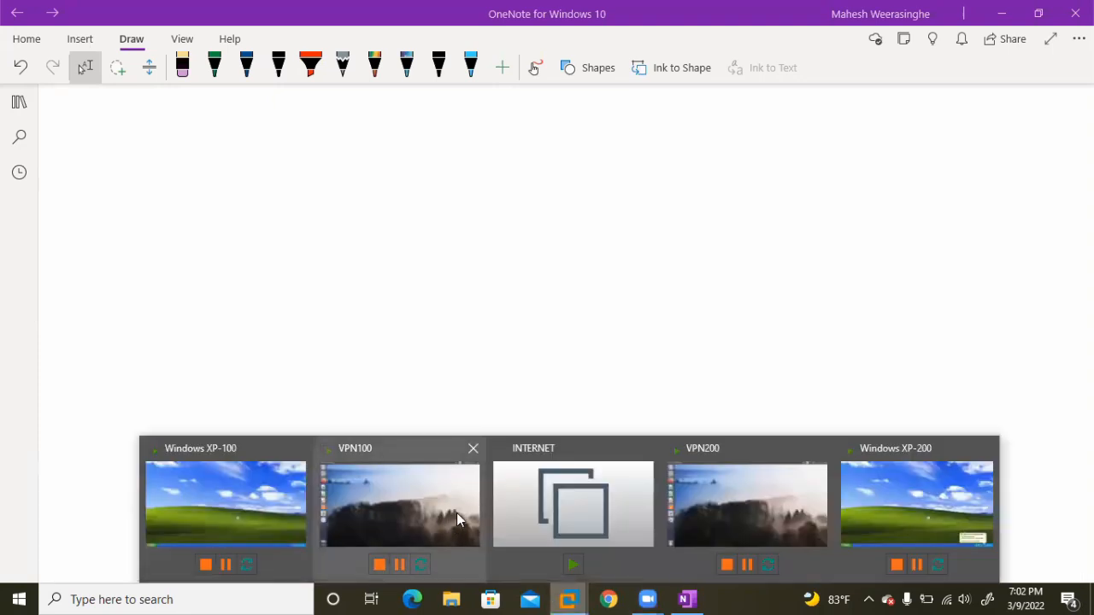
click(249, 509)
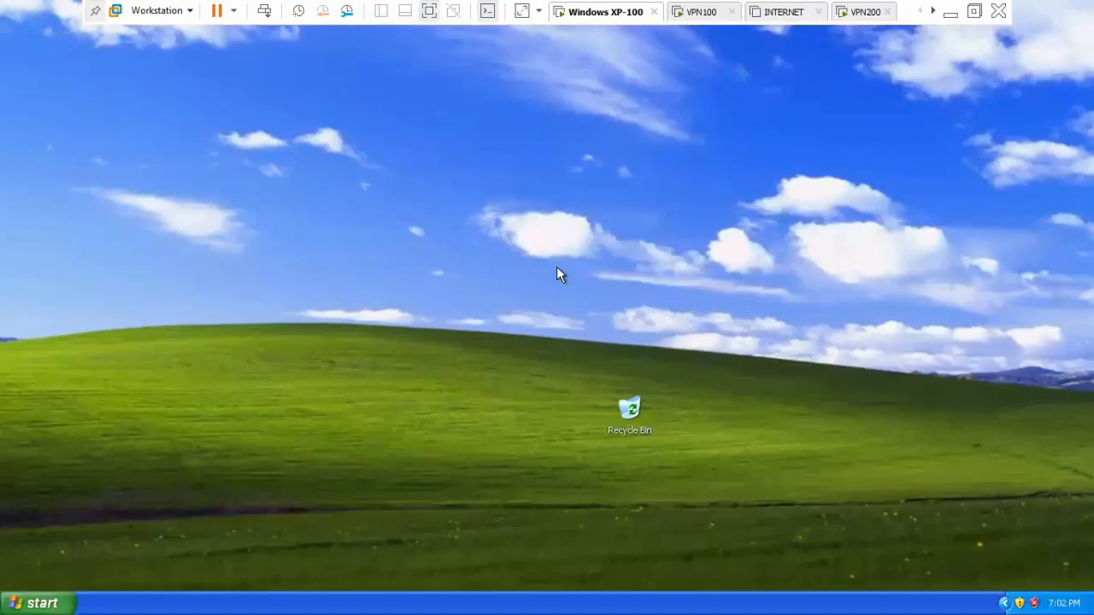
key(super+r)
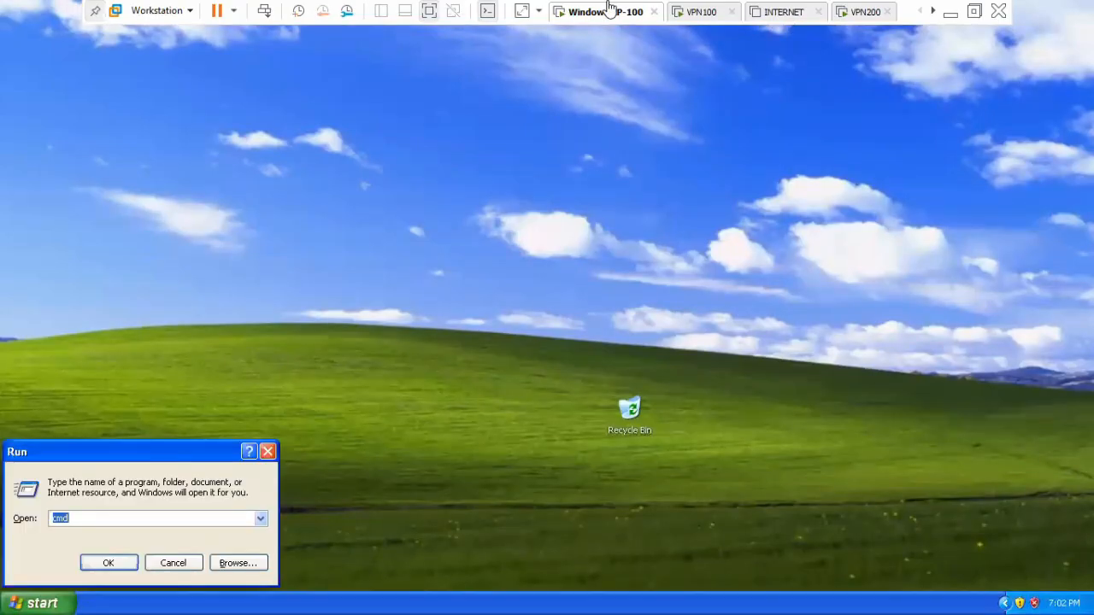
Switch to the VPN100 virtual machine and log in to Ubuntu with the account password.
click(700, 13)
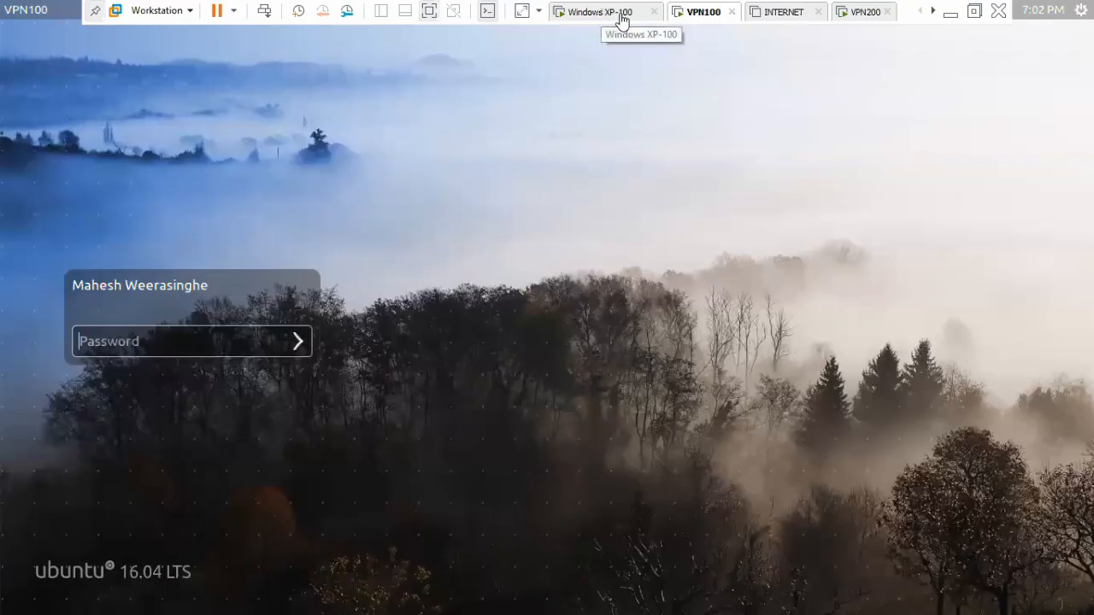
text(****)
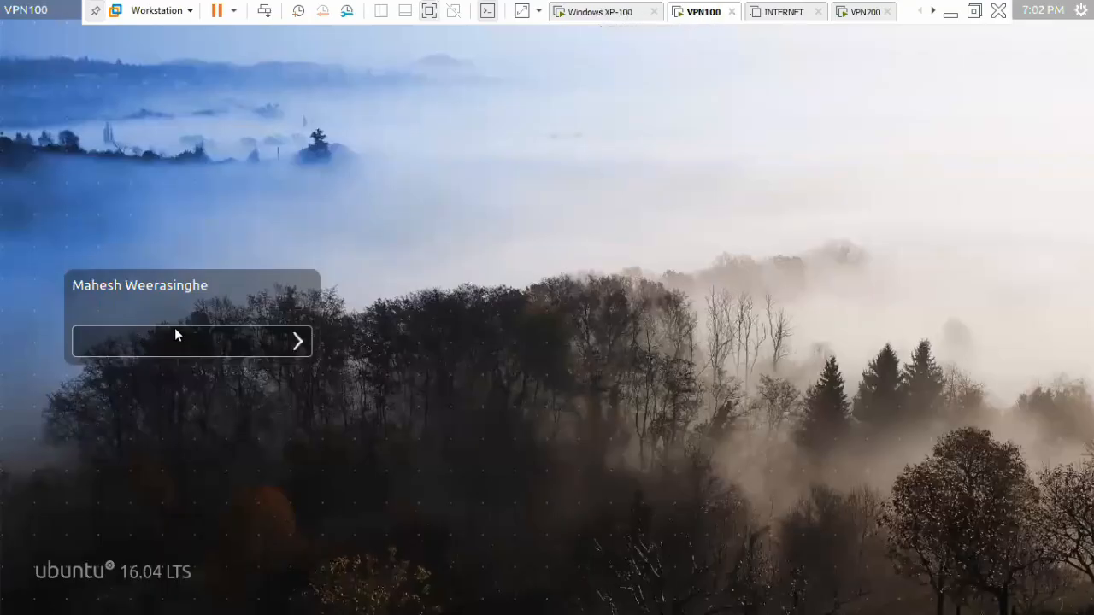
key(Return)
Open a terminal on VPN100 and get a root shell with sudo su, entering the account password.
right_click(305, 211)
click(348, 263)
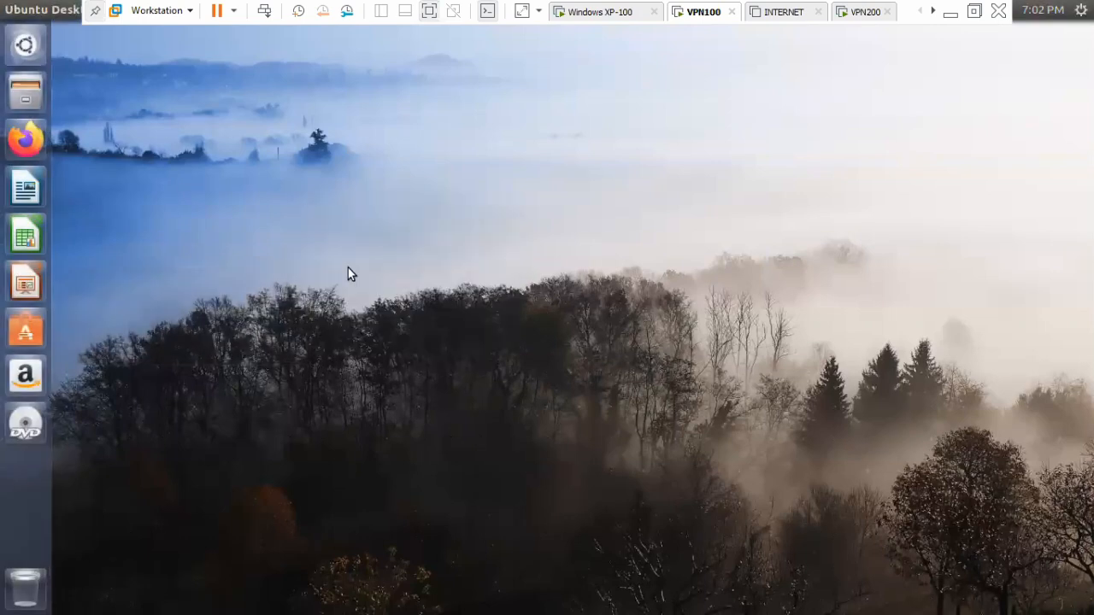
text(sudo su)
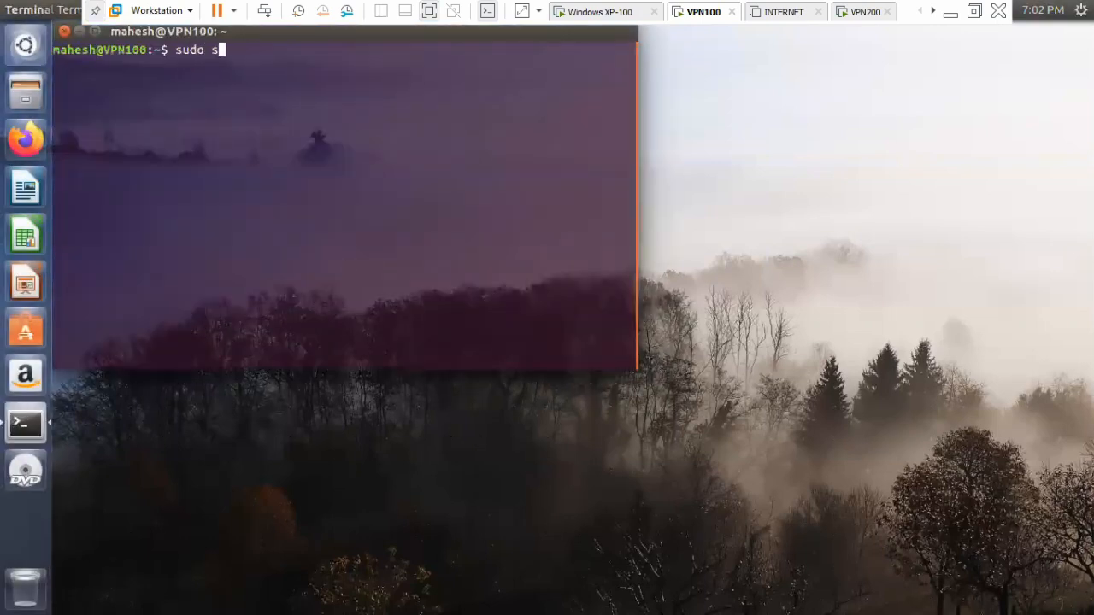
key(Return)
text(****)
key(Return)
Change to root's home directory and clear the terminal on VPN100.
text(cd)
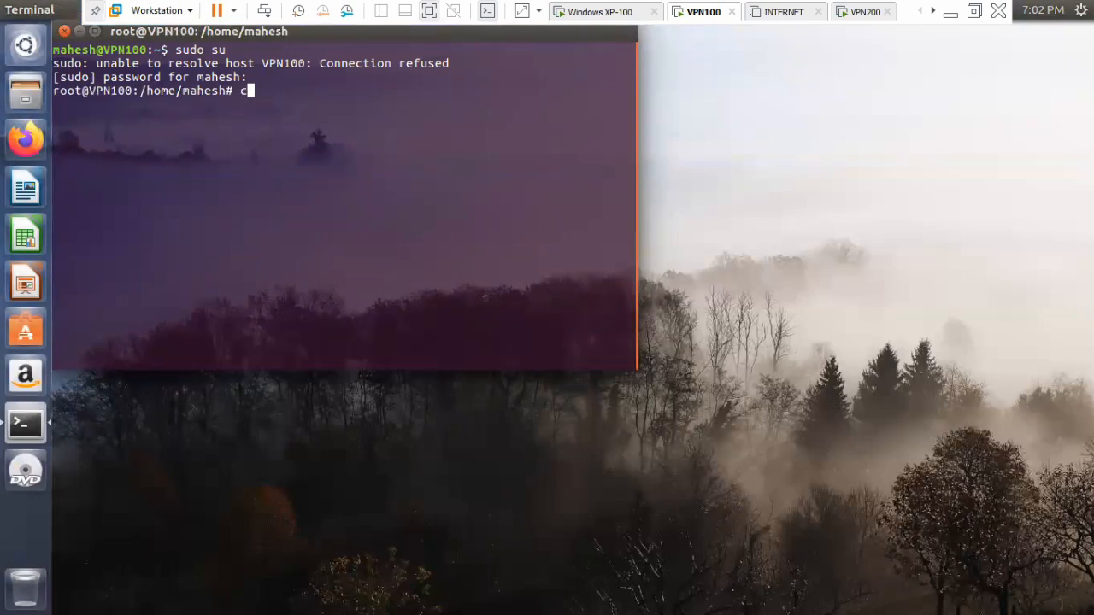
key(Return)
key(Return)
text(clear)
Open /etc/ipsec-tools.conf in nano to review the IPsec policies, then exit the editor without changes.
key(Return)
key(Return)
key(Return)
key(Return)
key(Return)
text(nano /etc/ipse)
key(Tab)
text(c)
key(Tab)
key(Return)
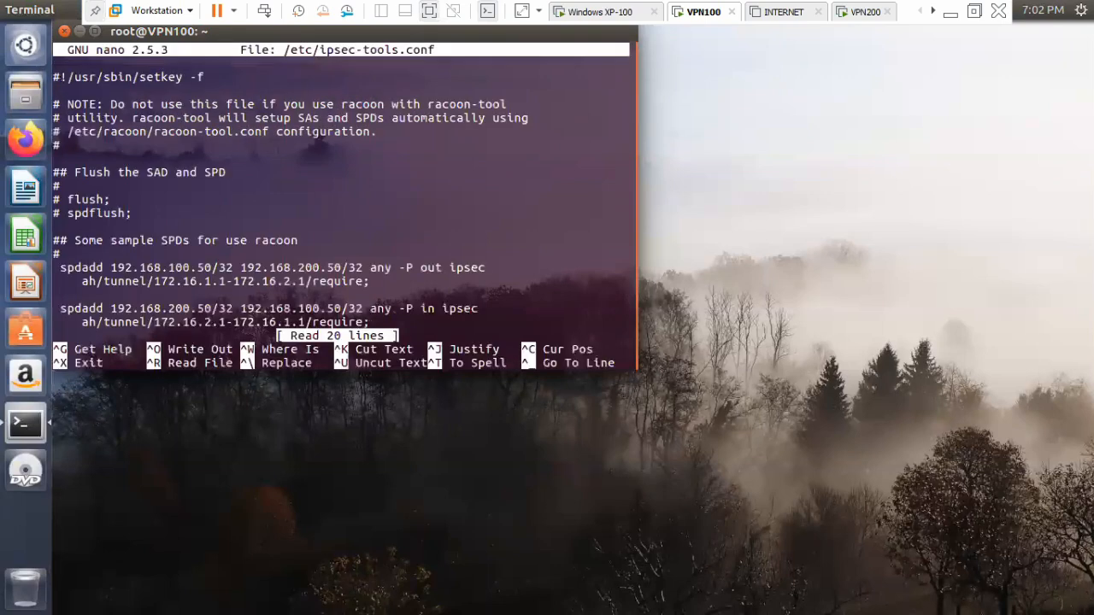
key(ctrl+x)
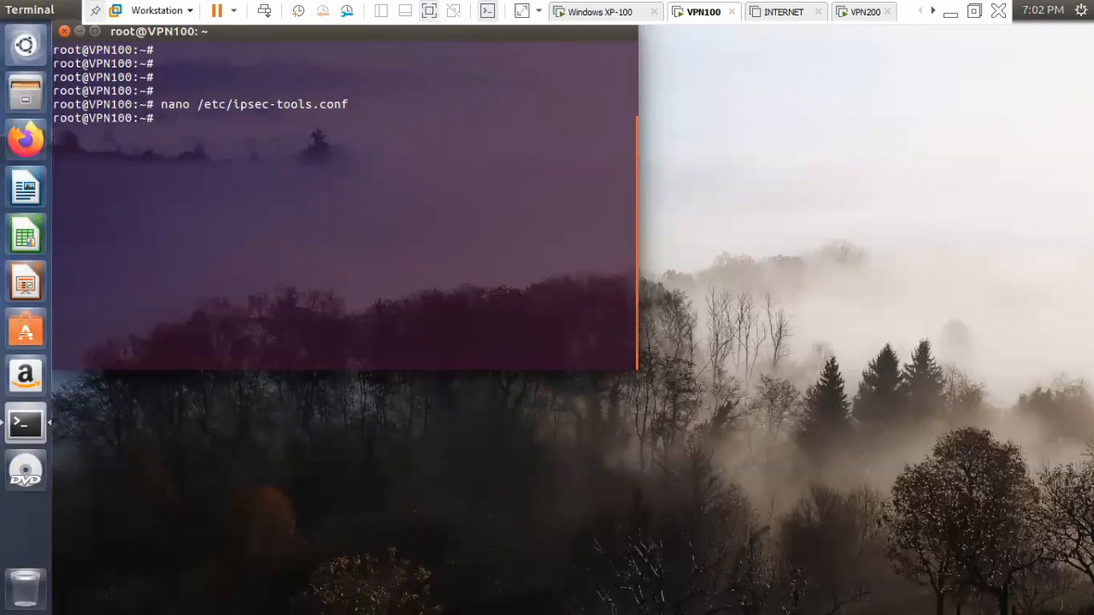
Open a command prompt on Windows XP-100 and start a continuous ping to 192.168.200.50.
click(586, 14)
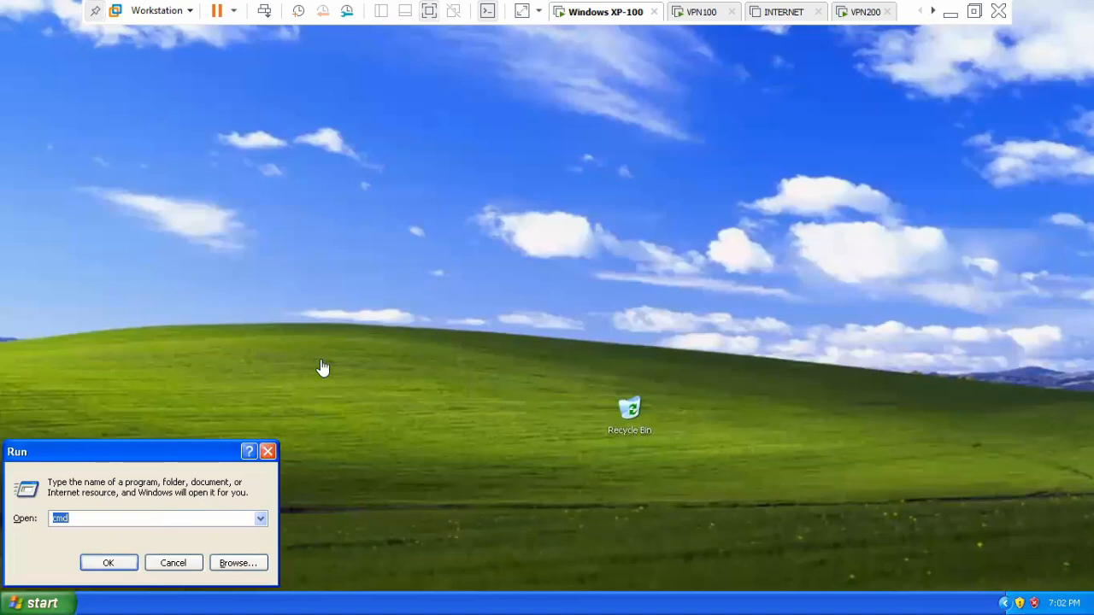
click(107, 566)
text(ping 192.168.200.50 -)
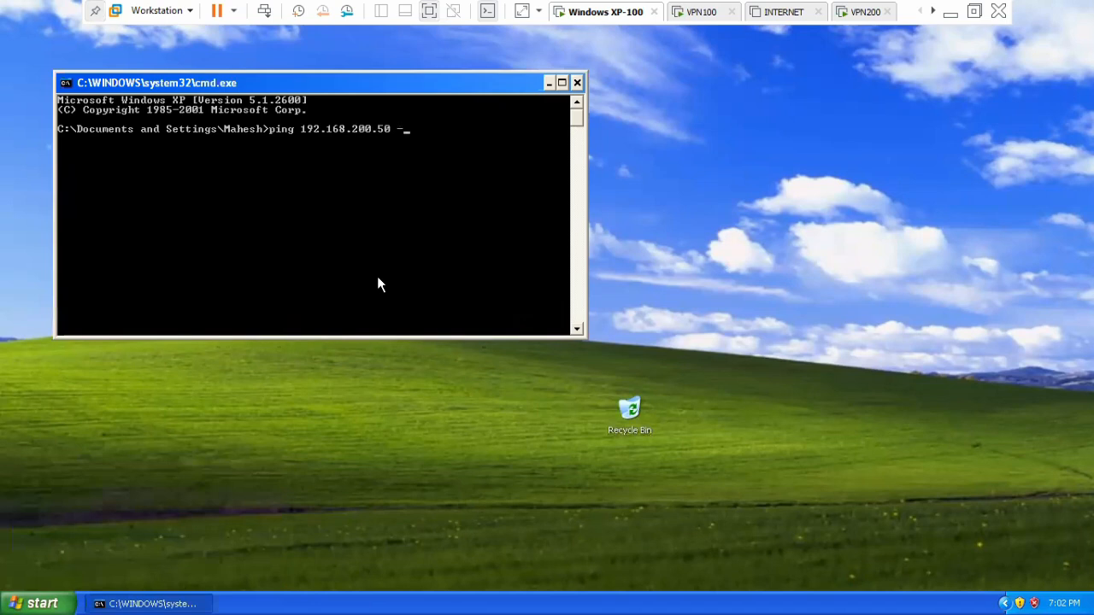
text(t)
key(Return)
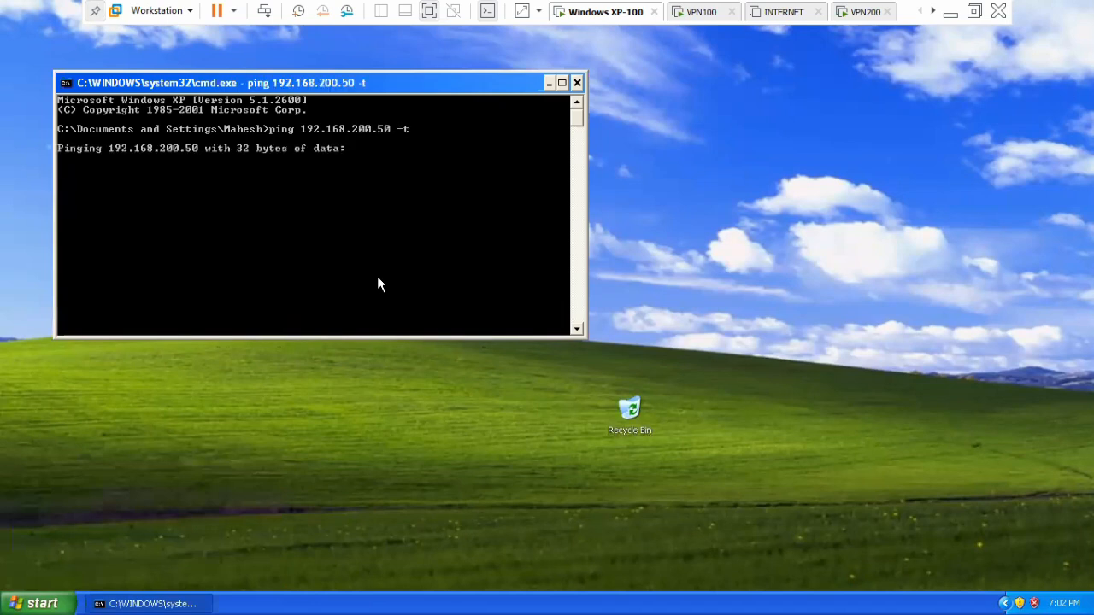
Power on the INTERNET virtual machine and check the running ping on Windows XP-100.
click(773, 12)
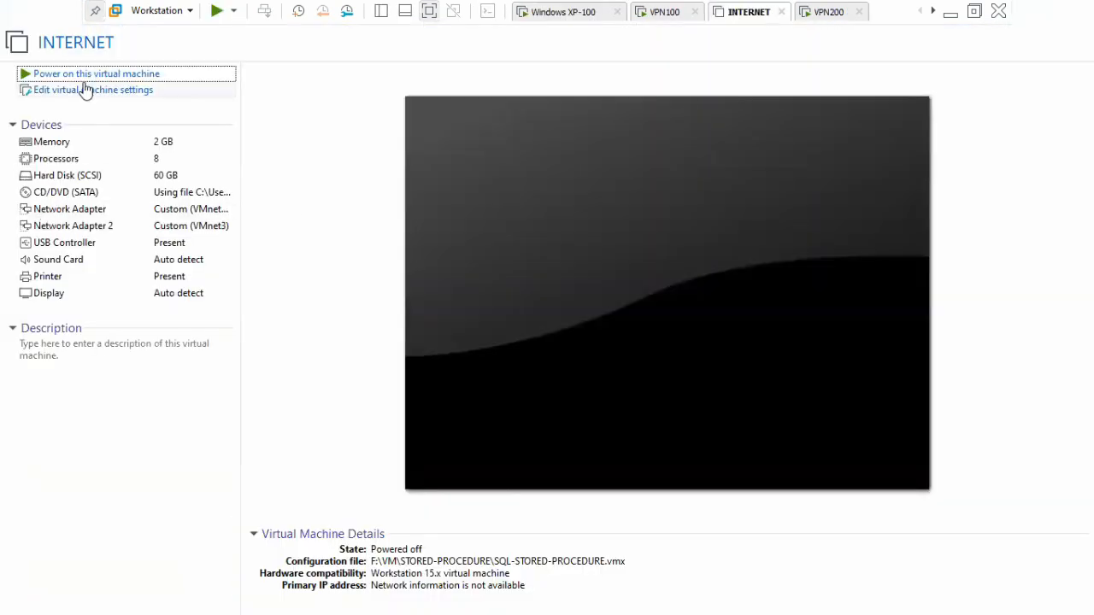
key(ctrl+b)
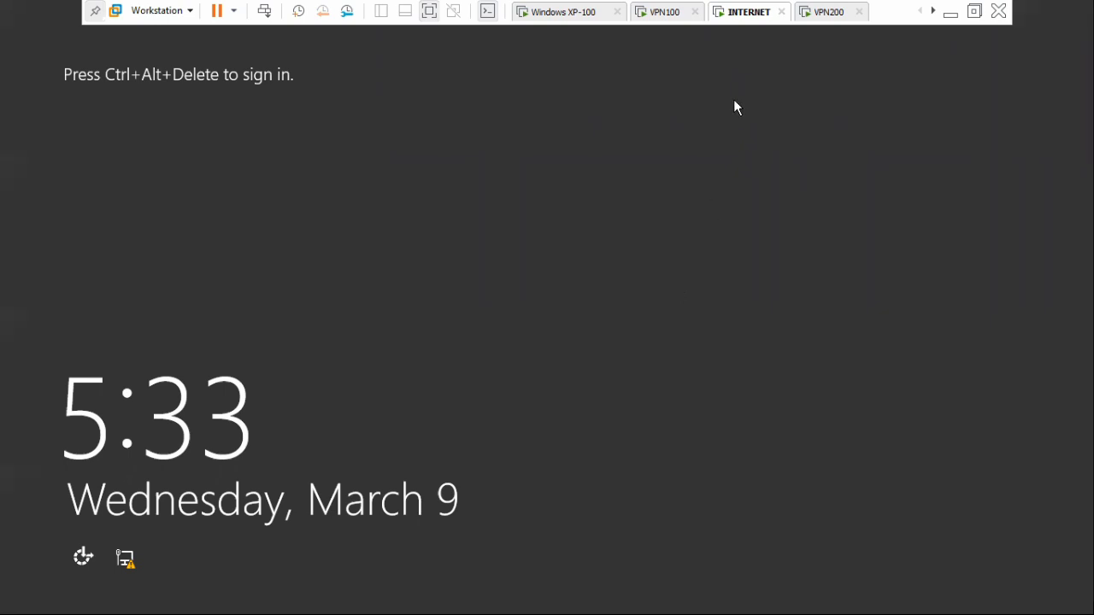
click(564, 12)
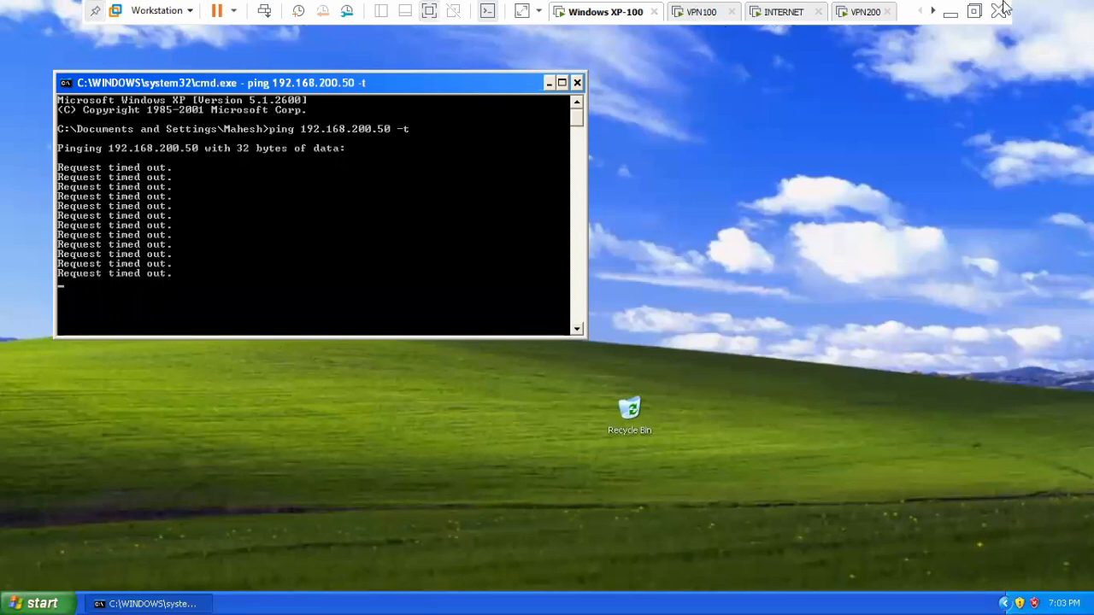
Switch to OneNote and handwrite the underlined heading "ESP Transport" in green ink below the existing VPN diagram.
click(951, 14)
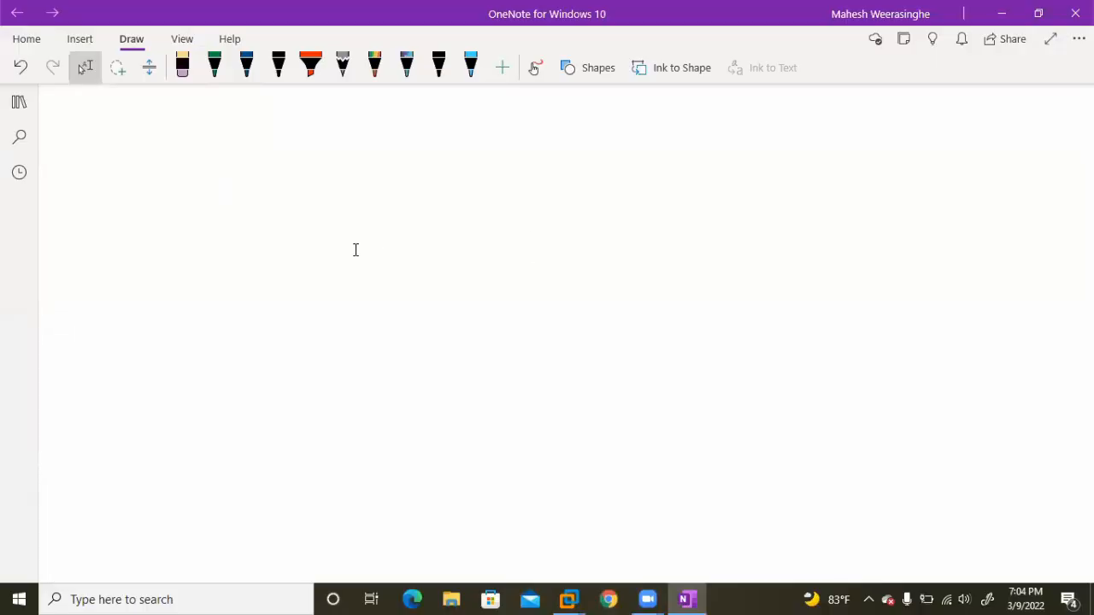
mouse_move(310, 155)
mouse_down()
mouse_move(347, 191)
mouse_move(327, 156)
mouse_move(351, 190)
mouse_up()
mouse_move(376, 154)
mouse_down()
mouse_move(389, 190)
mouse_move(371, 173)
mouse_up()
drag(432, 158, 442, 185)
mouse_move(414, 161)
mouse_down()
mouse_move(441, 154)
mouse_move(454, 185)
mouse_up()
drag(454, 155, 476, 182)
mouse_move(475, 181)
mouse_down()
mouse_move(484, 153)
mouse_move(504, 200)
mouse_up()
drag(511, 182, 509, 218)
mouse_move(512, 185)
mouse_down()
mouse_move(531, 210)
mouse_move(531, 187)
mouse_up()
drag(553, 193, 543, 218)
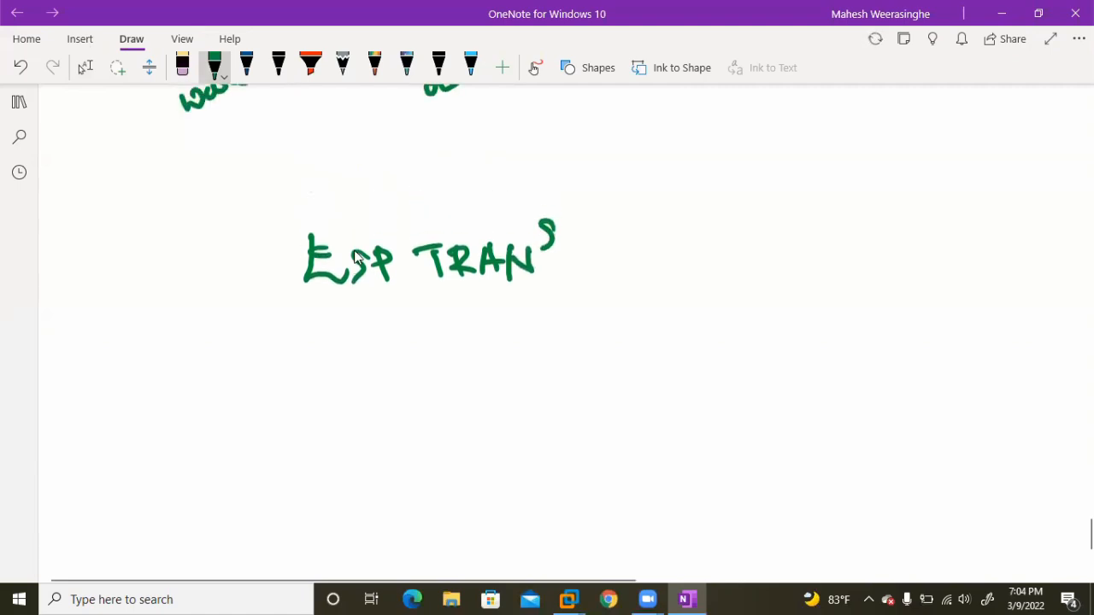
mouse_move(570, 244)
mouse_down()
mouse_move(570, 287)
mouse_move(590, 251)
mouse_up()
mouse_move(605, 258)
mouse_down()
mouse_move(606, 273)
mouse_move(619, 243)
mouse_up()
mouse_move(634, 221)
mouse_down()
mouse_move(630, 268)
mouse_move(649, 235)
mouse_up()
drag(499, 297, 578, 291)
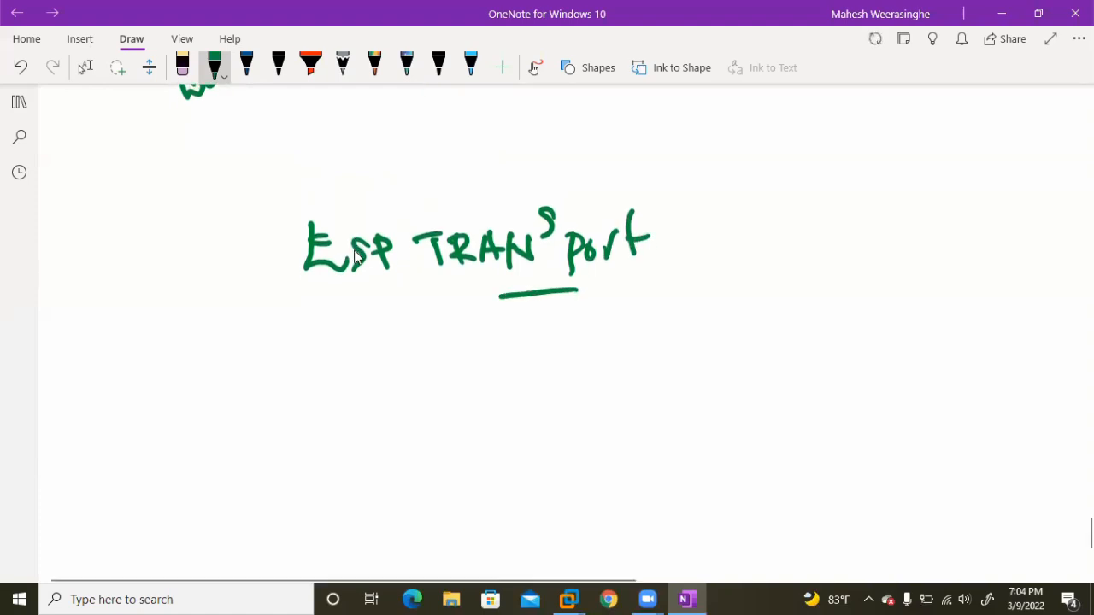
Draw a long horizontal rectangle beneath the ESP Transport heading as the packet outline.
drag(259, 382, 870, 347)
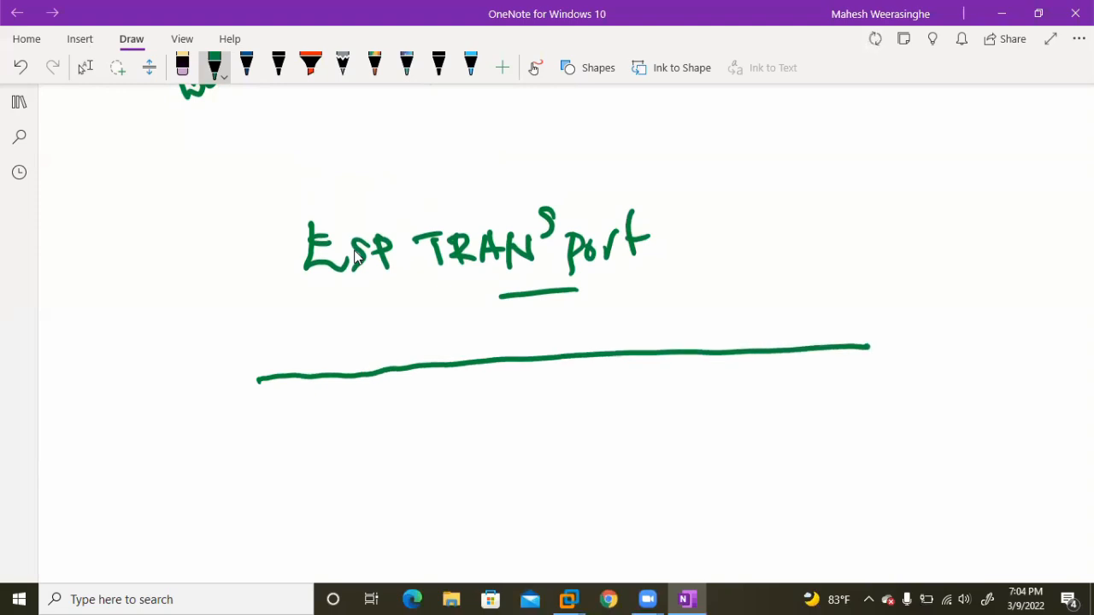
mouse_move(258, 377)
mouse_down()
mouse_move(261, 443)
mouse_move(882, 406)
mouse_up()
drag(870, 347, 873, 412)
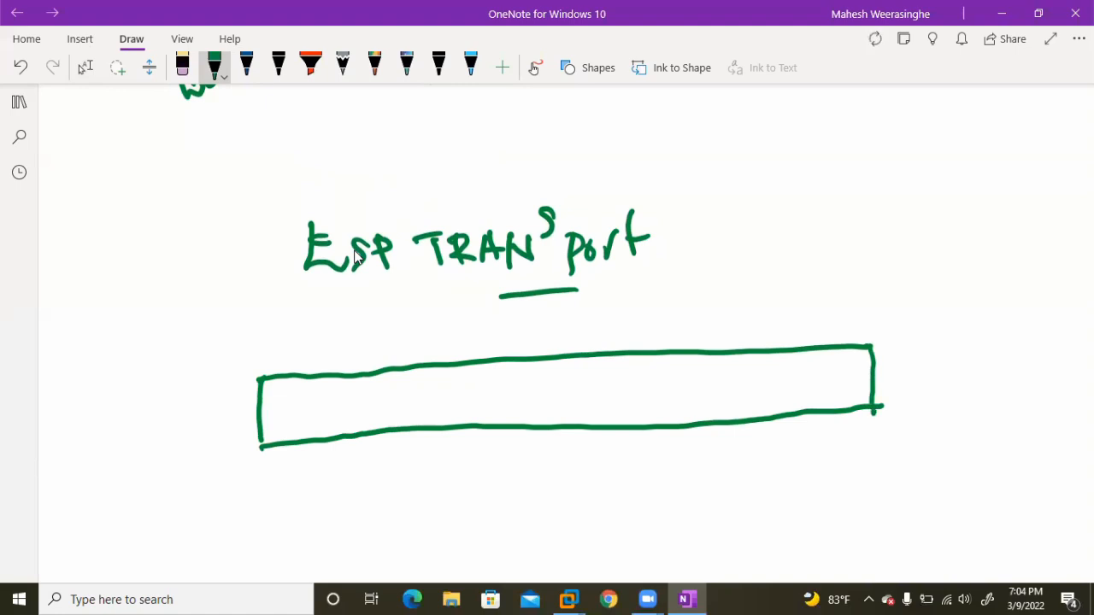
Divide off the first two fields of the packet rectangle and label them "IP" and "ESP".
drag(355, 369, 363, 433)
drag(284, 400, 289, 422)
mouse_move(275, 405)
mouse_down()
mouse_move(292, 398)
mouse_move(299, 419)
mouse_up()
mouse_move(309, 391)
mouse_down()
mouse_move(302, 421)
mouse_move(311, 411)
mouse_up()
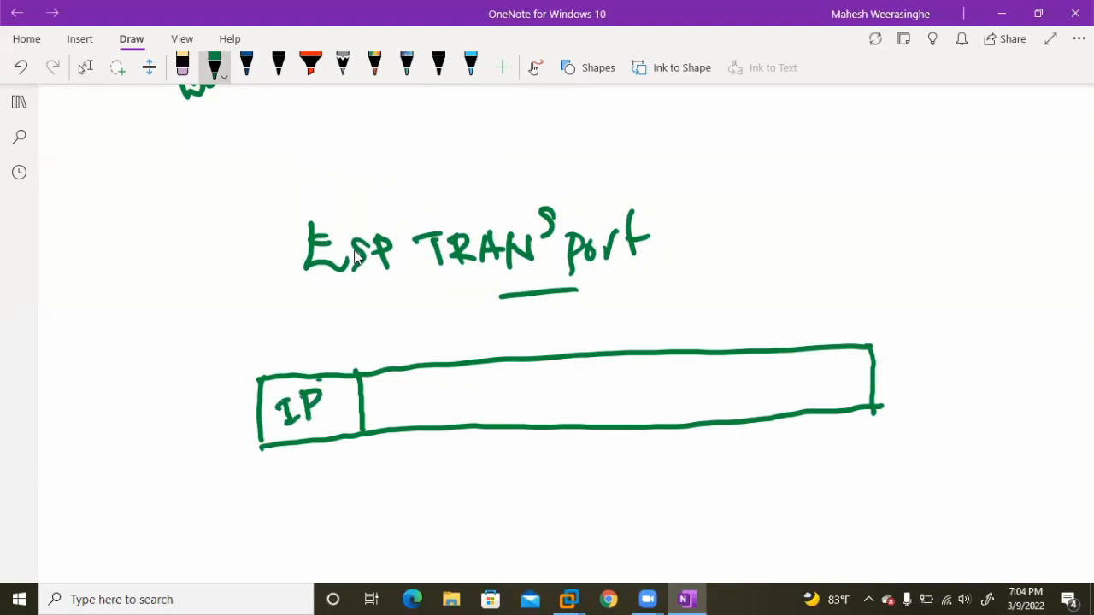
drag(469, 365, 466, 422)
mouse_move(385, 388)
mouse_down()
mouse_move(383, 416)
mouse_move(407, 413)
mouse_up()
drag(378, 391, 398, 381)
mouse_move(386, 401)
mouse_down()
mouse_move(432, 412)
mouse_move(432, 397)
mouse_up()
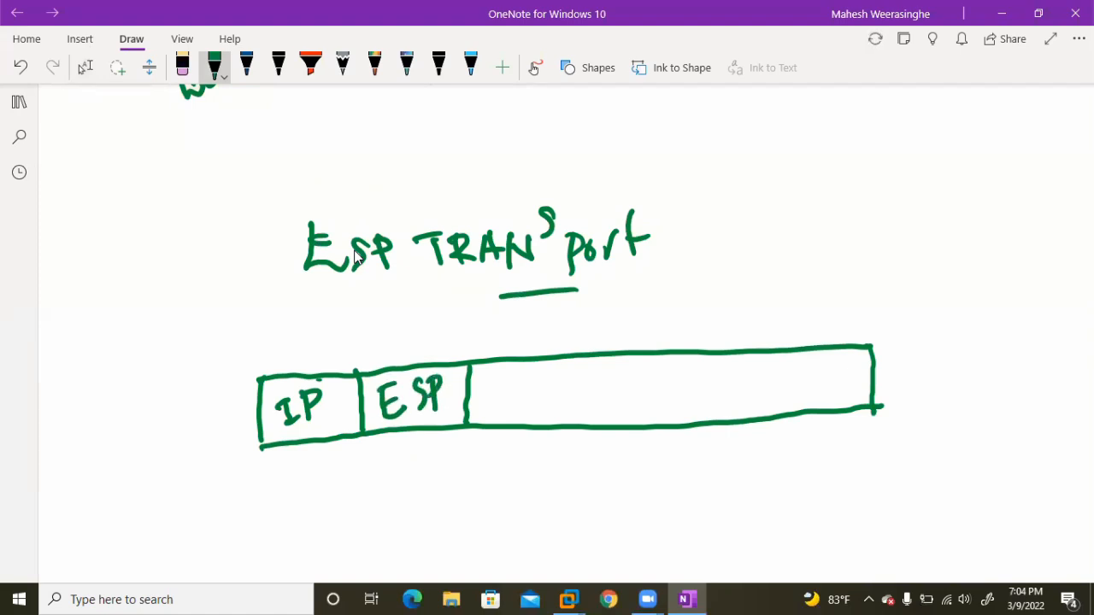
Divide off the third and fourth packet fields and label them "TCP" and "Data".
drag(570, 358, 572, 414)
mouse_move(496, 384)
mouse_down()
mouse_move(494, 413)
mouse_move(503, 385)
mouse_up()
mouse_move(523, 386)
mouse_down()
mouse_move(515, 405)
mouse_move(529, 407)
mouse_move(535, 391)
mouse_up()
scroll(355, 257, up, 5)
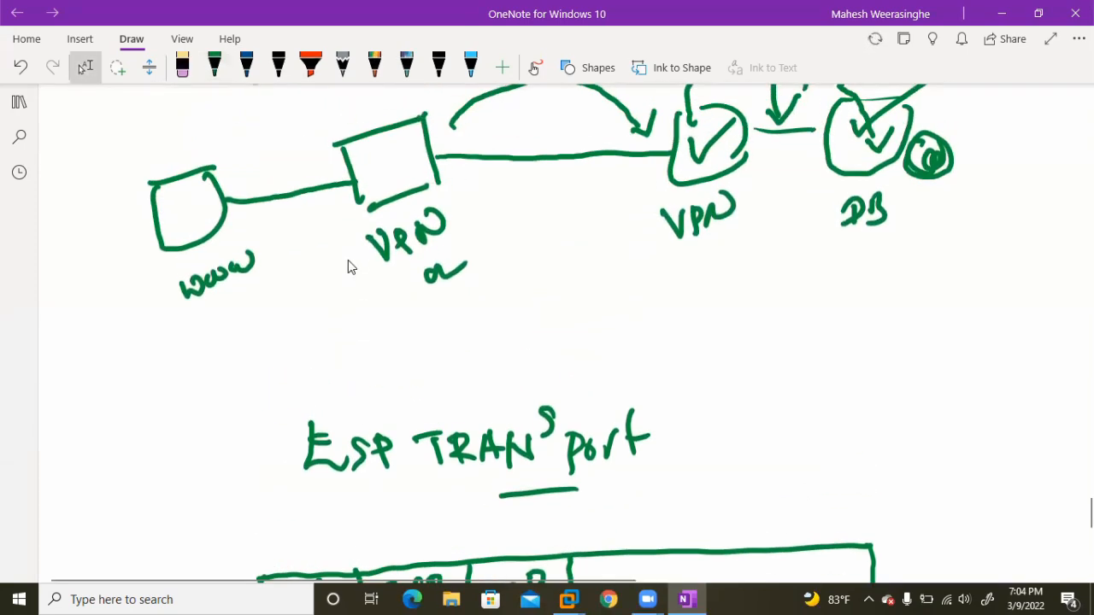
scroll(349, 278, down, 3)
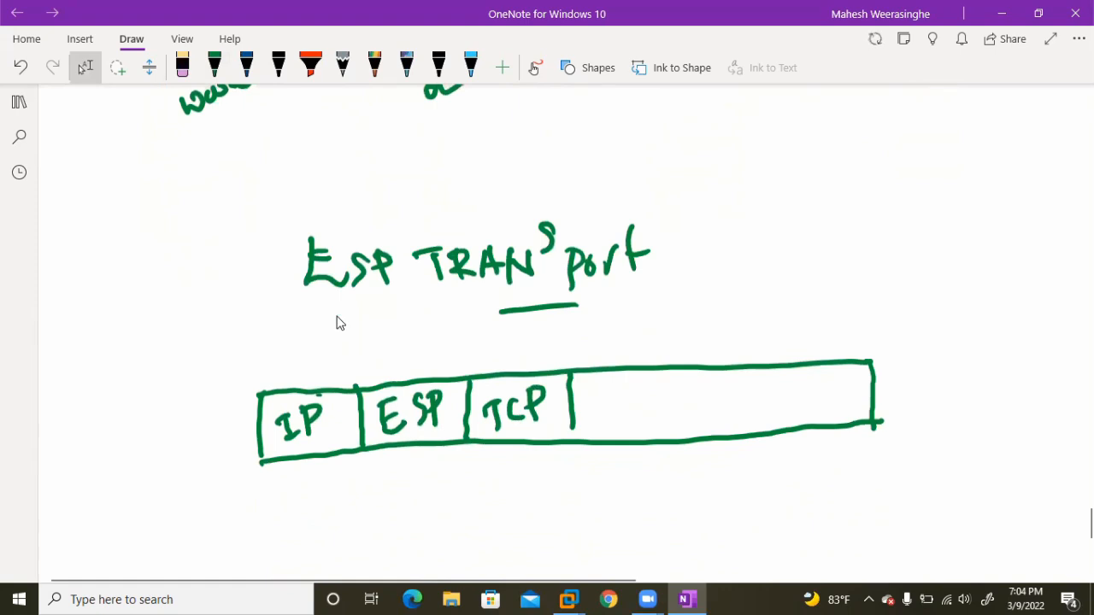
drag(667, 373, 657, 430)
drag(601, 404, 593, 423)
drag(617, 403, 642, 407)
Divide off the fifth packet field and label it "ESP Trail".
drag(736, 371, 742, 426)
mouse_move(678, 391)
mouse_down()
mouse_move(699, 413)
mouse_move(687, 398)
mouse_up()
drag(707, 379, 701, 405)
mouse_move(711, 381)
mouse_down()
mouse_move(712, 405)
mouse_move(719, 398)
mouse_move(686, 439)
mouse_move(685, 420)
mouse_up()
drag(689, 432, 702, 424)
drag(699, 430, 721, 417)
drag(716, 429, 734, 420)
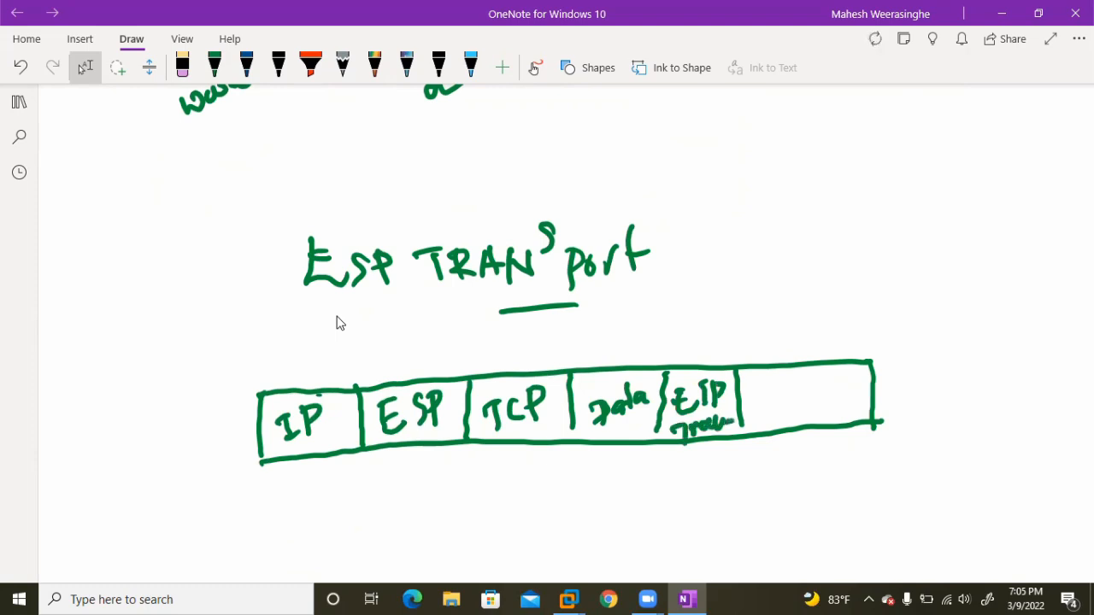
Label the last packet field "ESP ICV".
mouse_move(769, 382)
mouse_down()
mouse_move(791, 410)
mouse_move(786, 378)
mouse_up()
drag(773, 396, 787, 395)
mouse_move(806, 376)
mouse_down()
mouse_move(794, 387)
mouse_move(804, 408)
mouse_up()
mouse_move(828, 374)
mouse_down()
mouse_move(790, 451)
mouse_move(797, 426)
mouse_up()
drag(779, 446, 805, 448)
drag(800, 444, 846, 417)
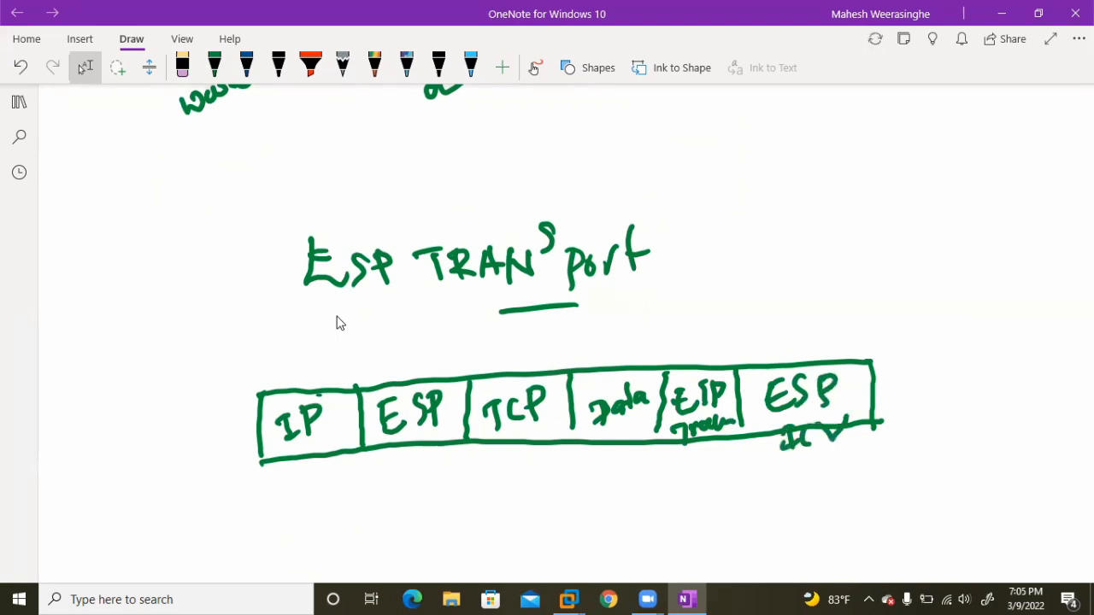
Draw a green bracket under the packet spanning the ESP to ESP trailer fields and label it "Integrity".
click(214, 68)
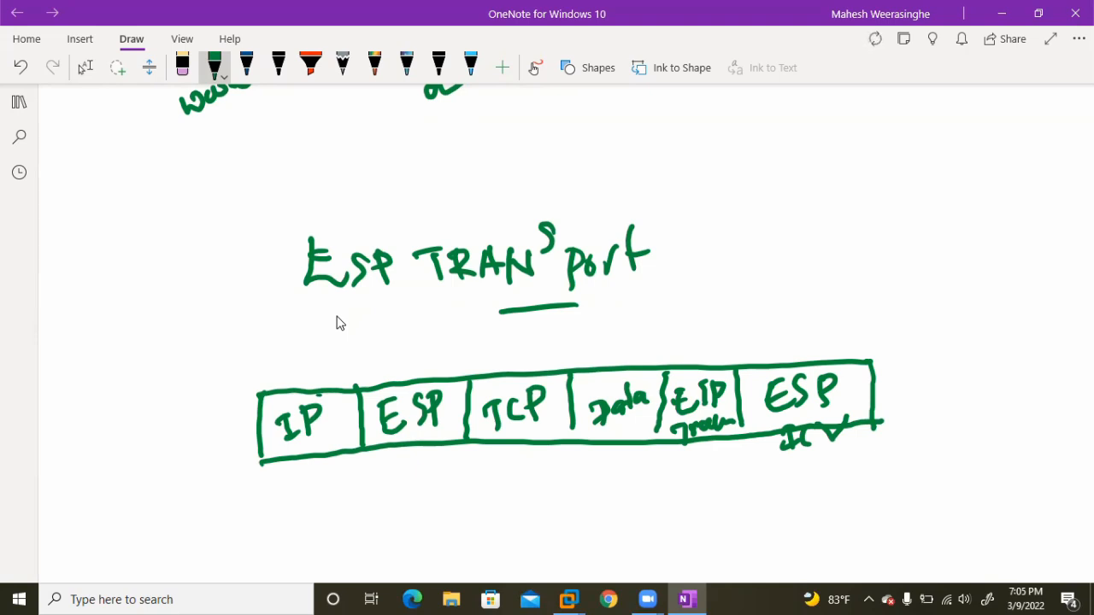
mouse_move(367, 483)
mouse_down()
mouse_move(374, 525)
mouse_move(501, 500)
mouse_move(742, 487)
mouse_move(758, 462)
mouse_up()
mouse_move(517, 524)
mouse_down()
mouse_move(519, 552)
mouse_move(528, 523)
mouse_up()
mouse_move(503, 552)
mouse_down()
mouse_move(551, 531)
mouse_move(552, 549)
mouse_up()
mouse_move(561, 516)
mouse_down()
mouse_move(561, 550)
mouse_move(565, 533)
mouse_up()
mouse_move(566, 540)
mouse_down()
mouse_move(590, 532)
mouse_move(599, 555)
mouse_move(625, 529)
mouse_move(634, 538)
mouse_up()
drag(619, 530, 651, 533)
drag(658, 516, 651, 550)
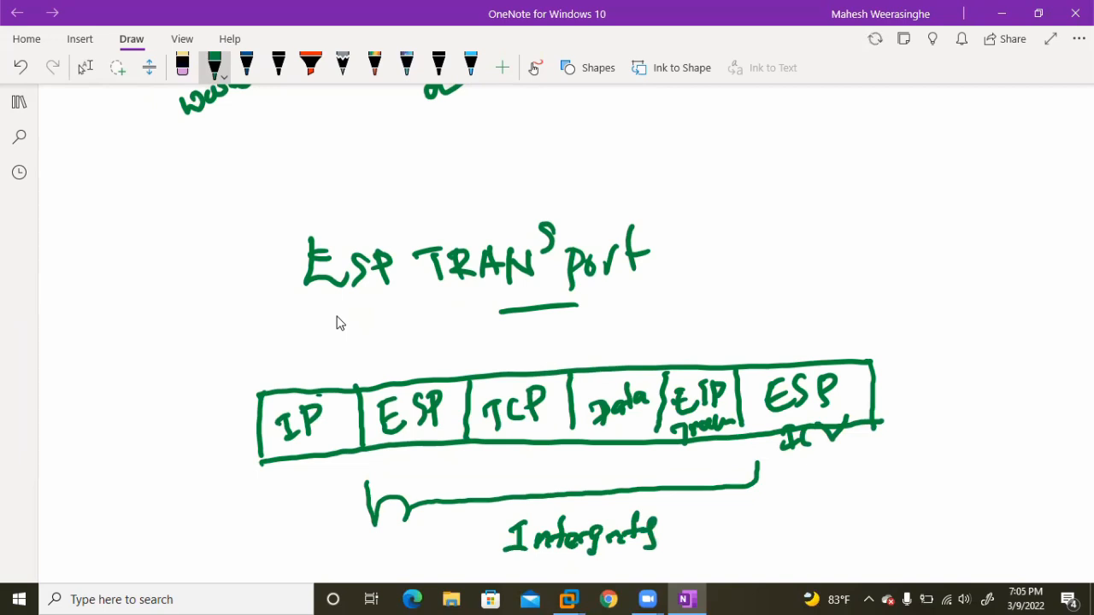
Draw a bracket above the packet spanning the TCP to ESP trailer fields and label it "Encrypted".
mouse_move(474, 363)
mouse_down()
mouse_move(489, 348)
mouse_move(728, 342)
mouse_move(730, 353)
mouse_up()
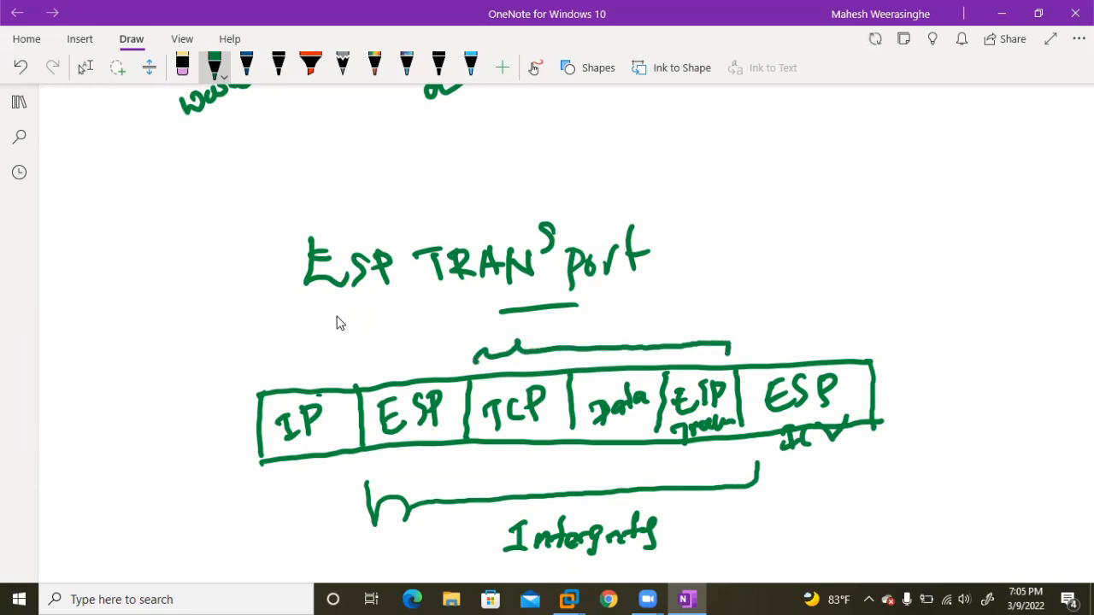
mouse_move(721, 302)
mouse_down()
mouse_move(740, 328)
mouse_move(716, 318)
mouse_move(766, 321)
mouse_move(865, 290)
mouse_move(849, 321)
mouse_up()
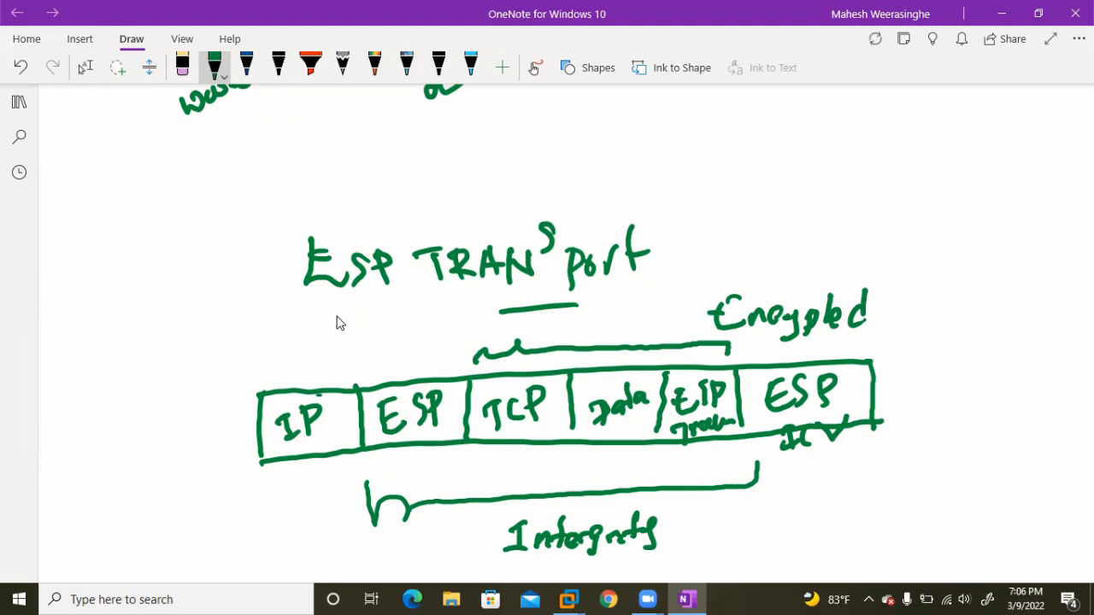
click(85, 68)
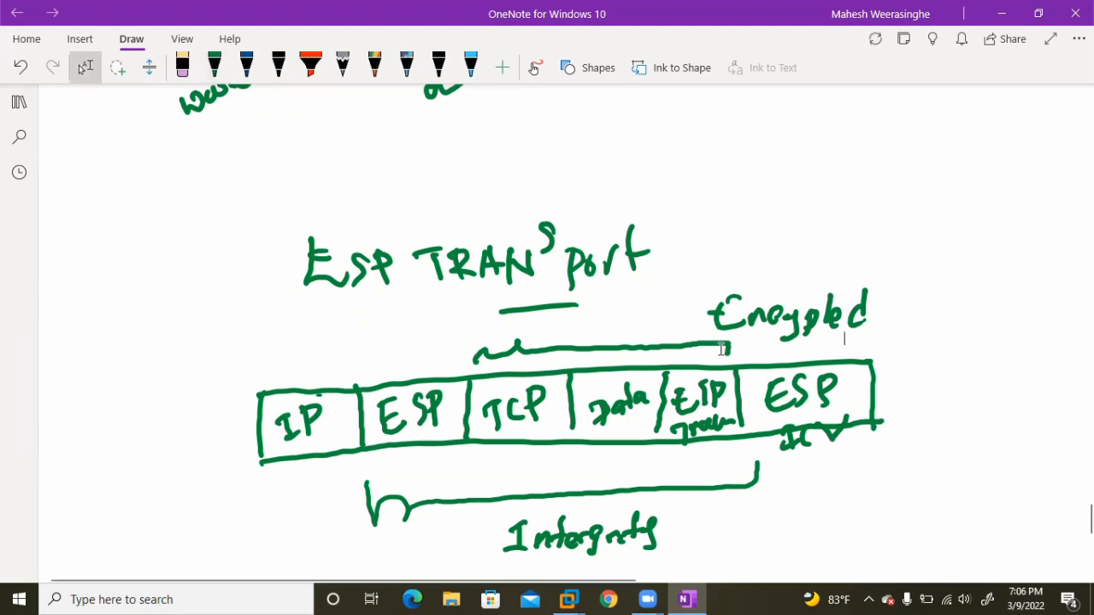
Switch back to VMware Workstation, check the ping on Windows XP-100 and go to the VPN100 terminal.
mouse_move(568, 599)
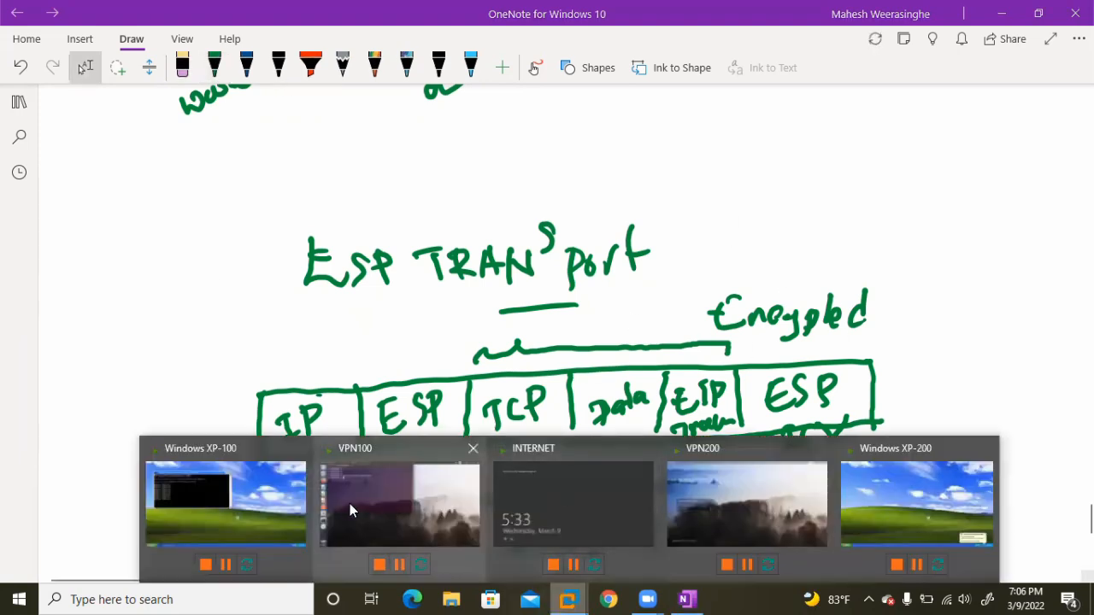
click(244, 502)
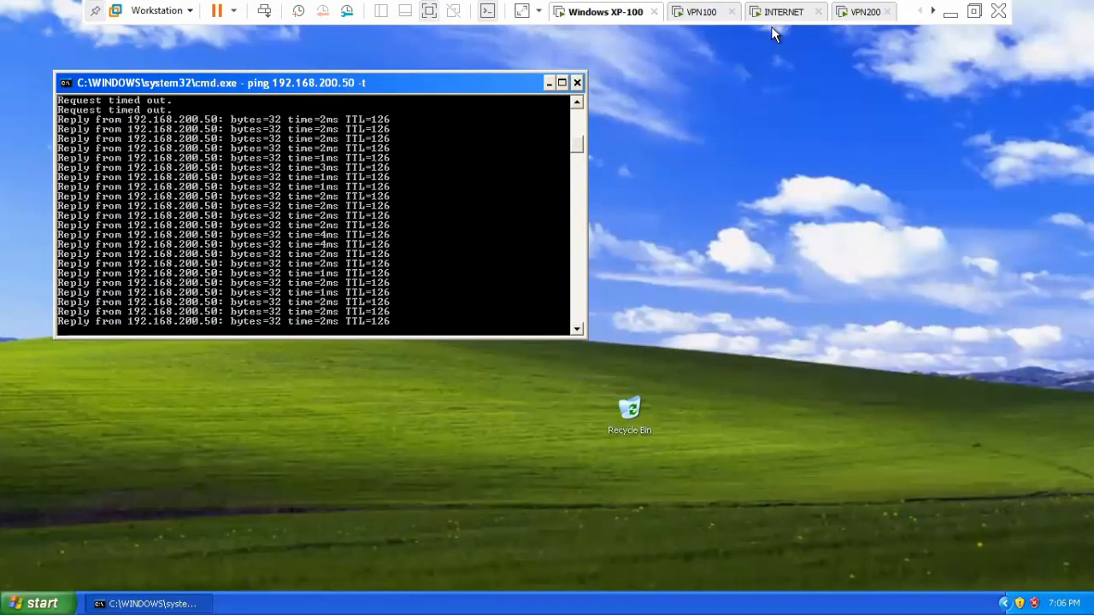
click(696, 16)
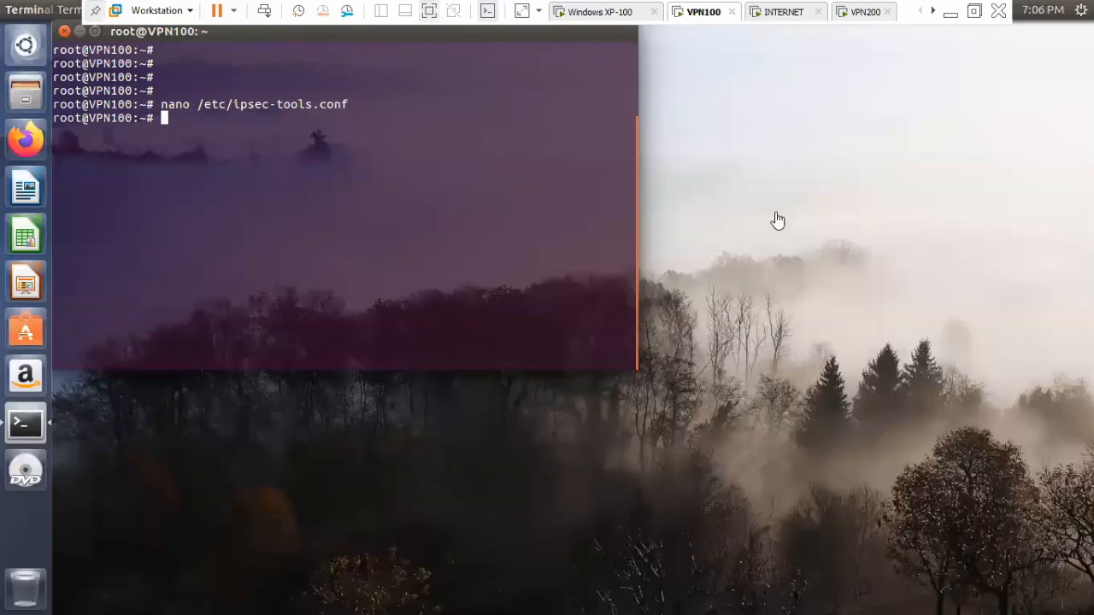
Go to the INTERNET virtual machine and sign in as Administrator by entering the account password.
click(783, 11)
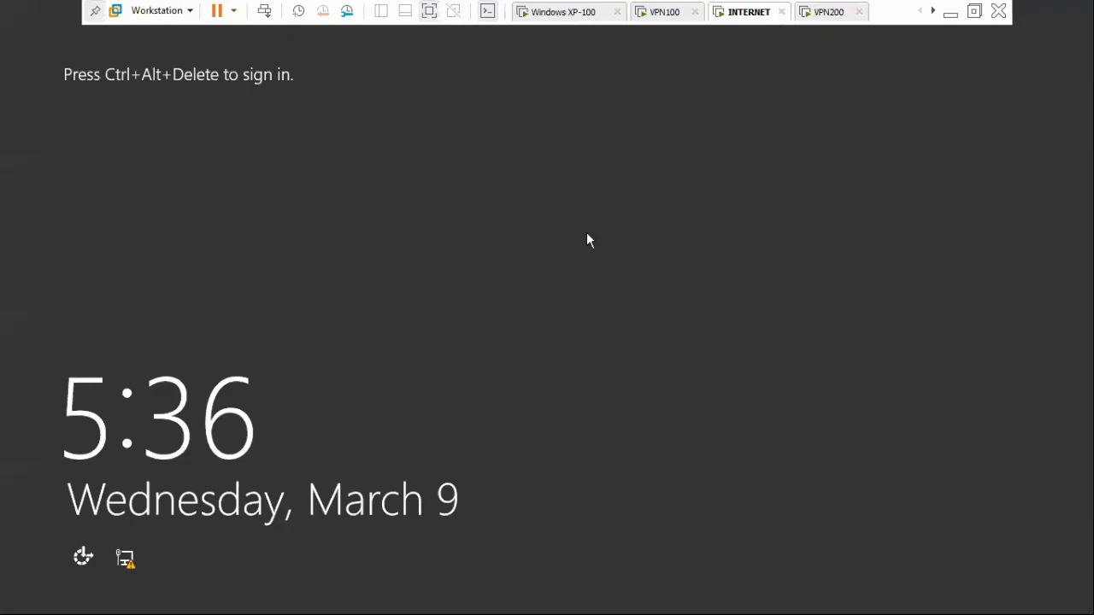
key(ctrl+alt+Insert)
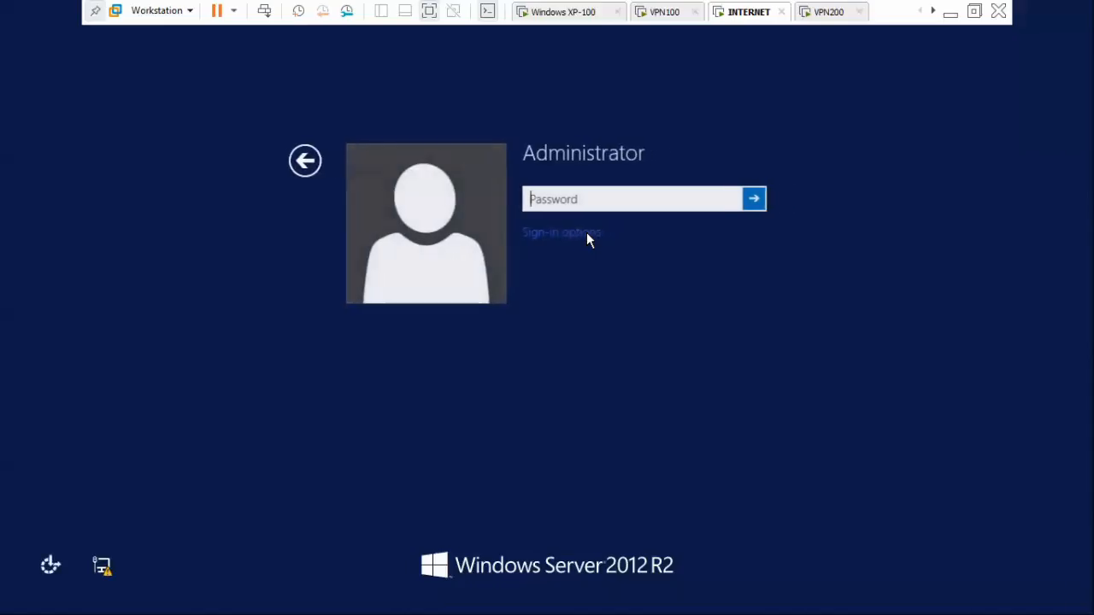
text(•••••••)
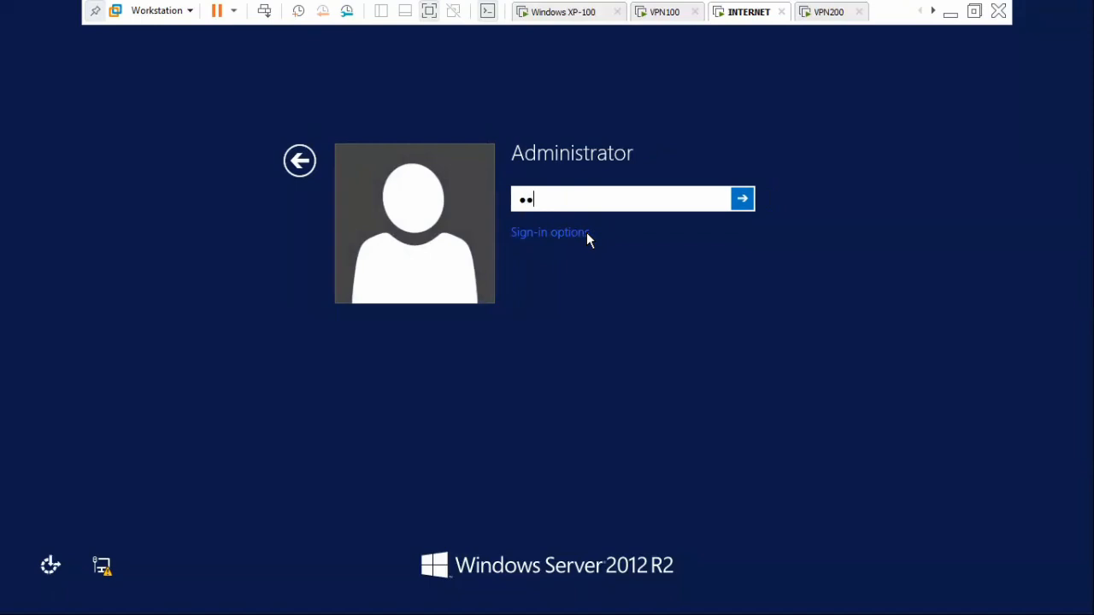
text(••••)
key(Return)
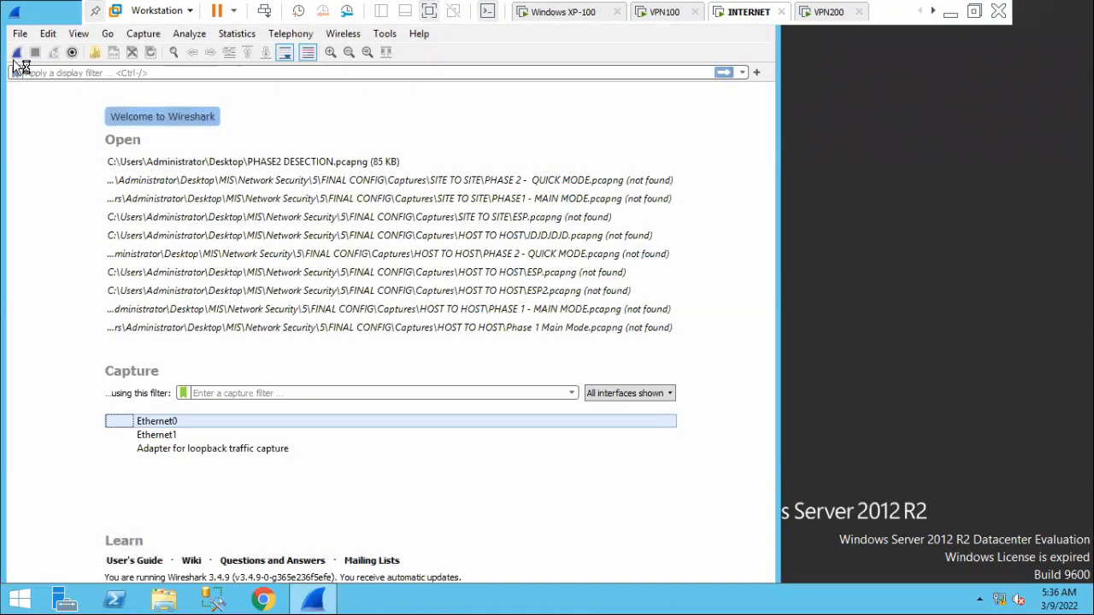
Start a Wireshark capture on Ethernet0 and inspect the header layers of a captured ICMP ping reply.
click(17, 52)
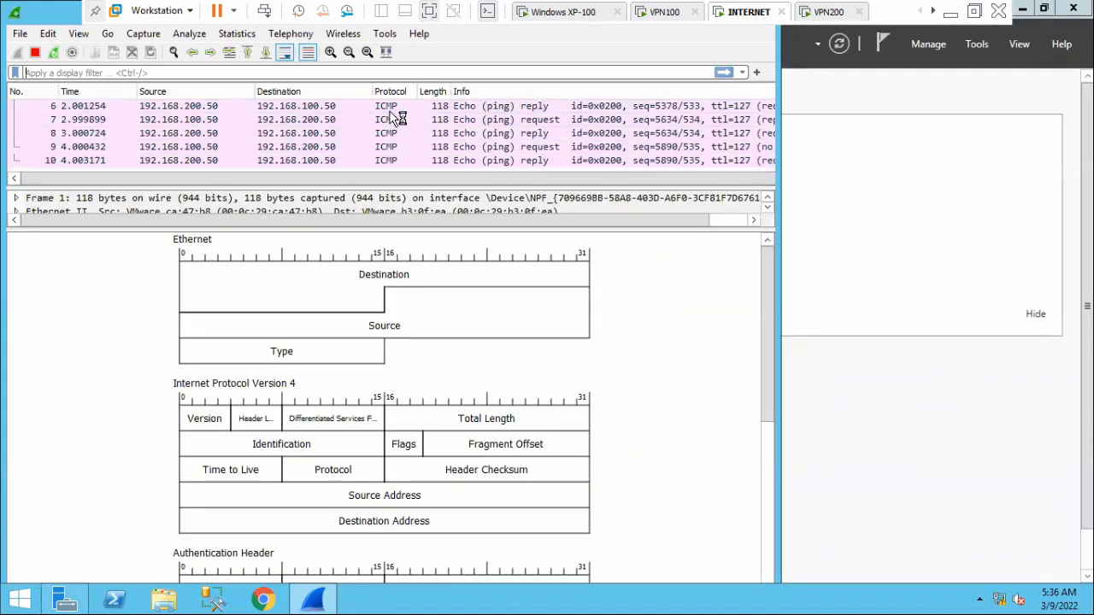
double_click(392, 105)
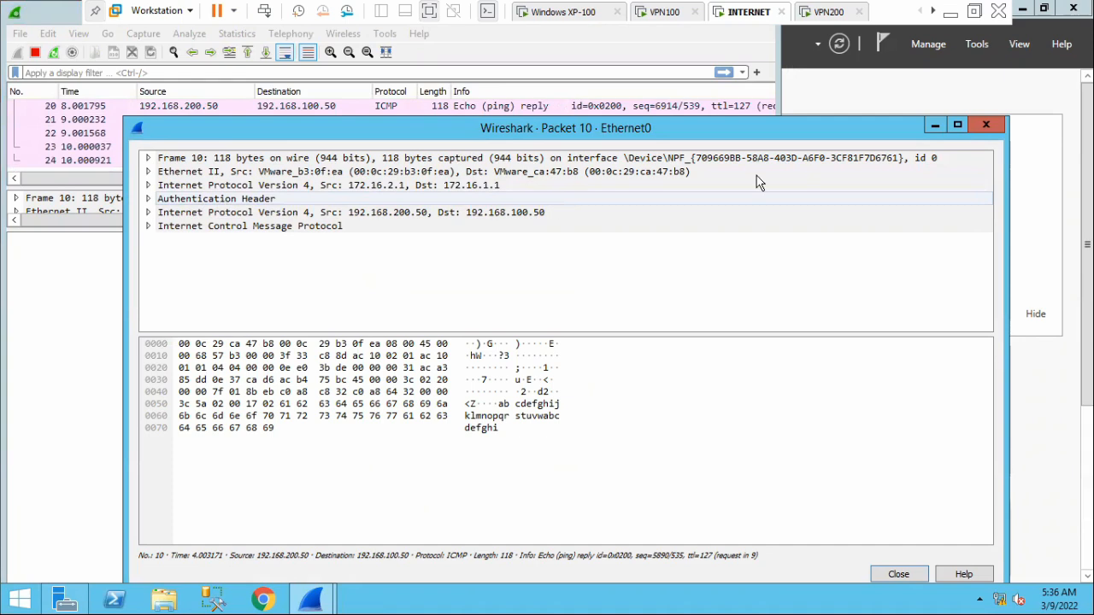
click(985, 125)
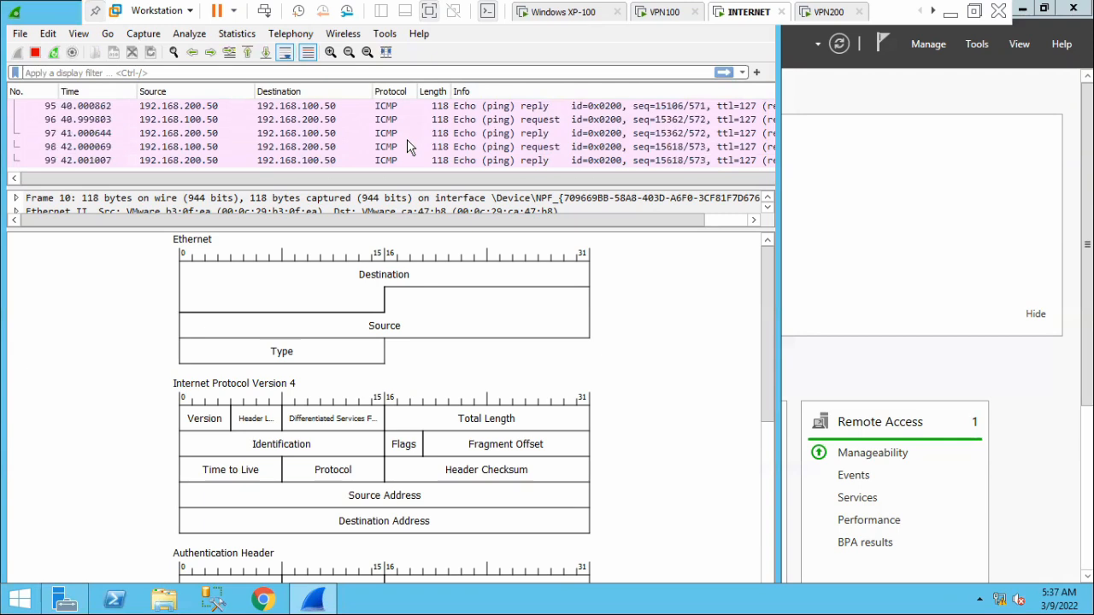
scroll(406, 139, up, 3)
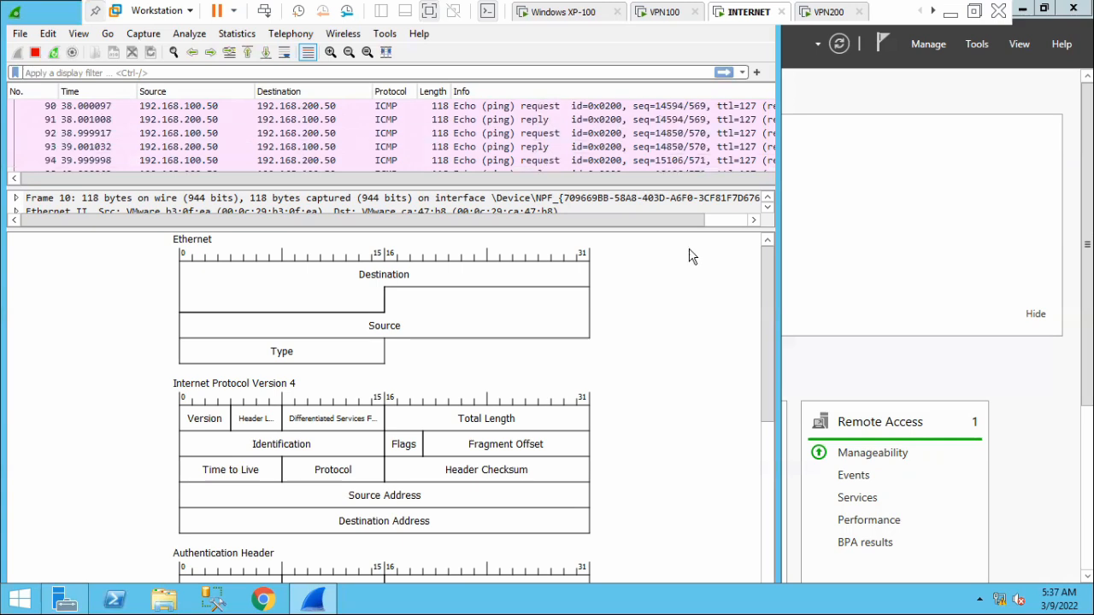
Switch to OneNote and review the ESP Transport packet diagram with its encrypted and integrity ranges.
click(950, 12)
scroll(556, 420, up, 2)
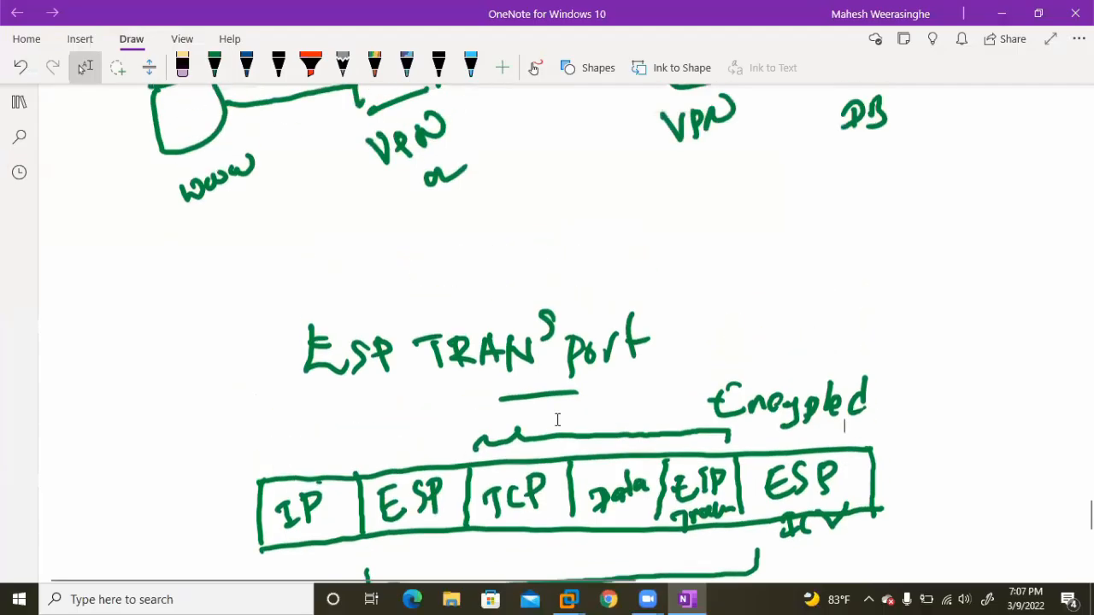
scroll(579, 434, down, 3)
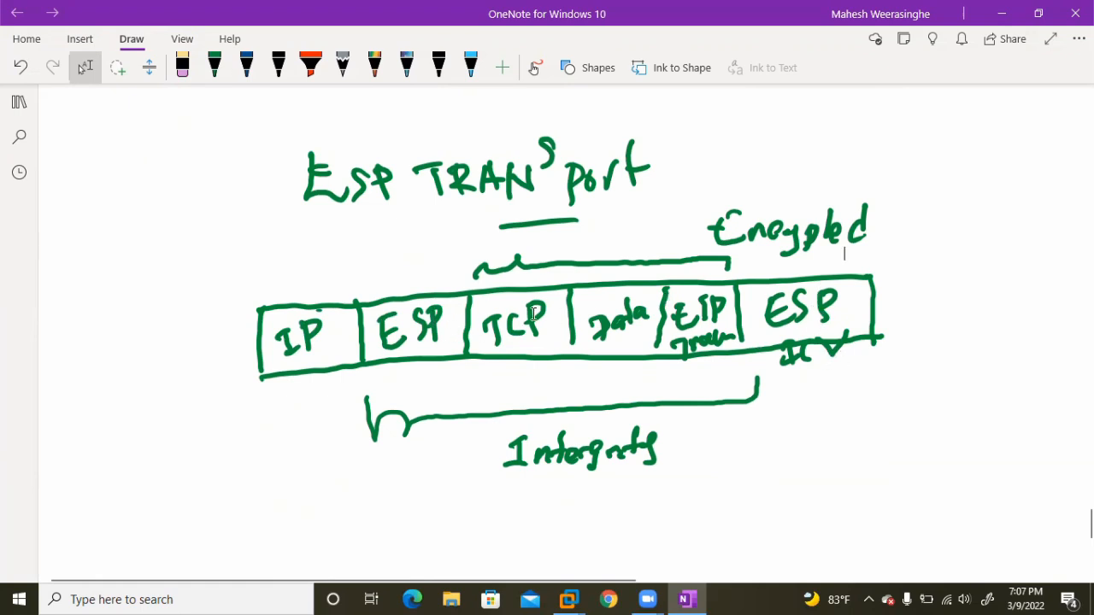
scroll(760, 329, down, 1)
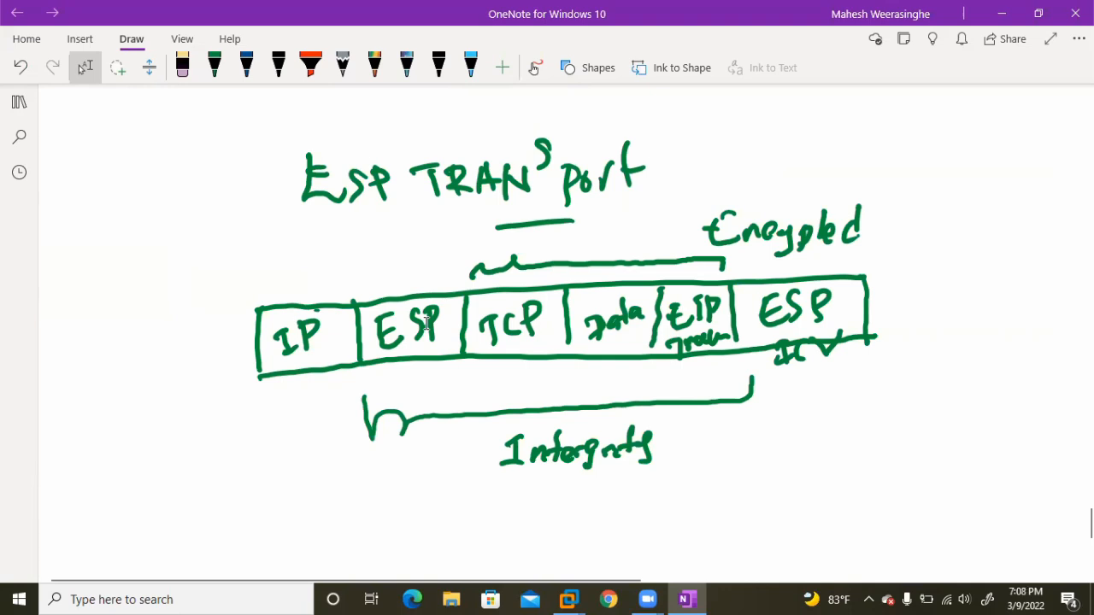
scroll(426, 323, up, 2)
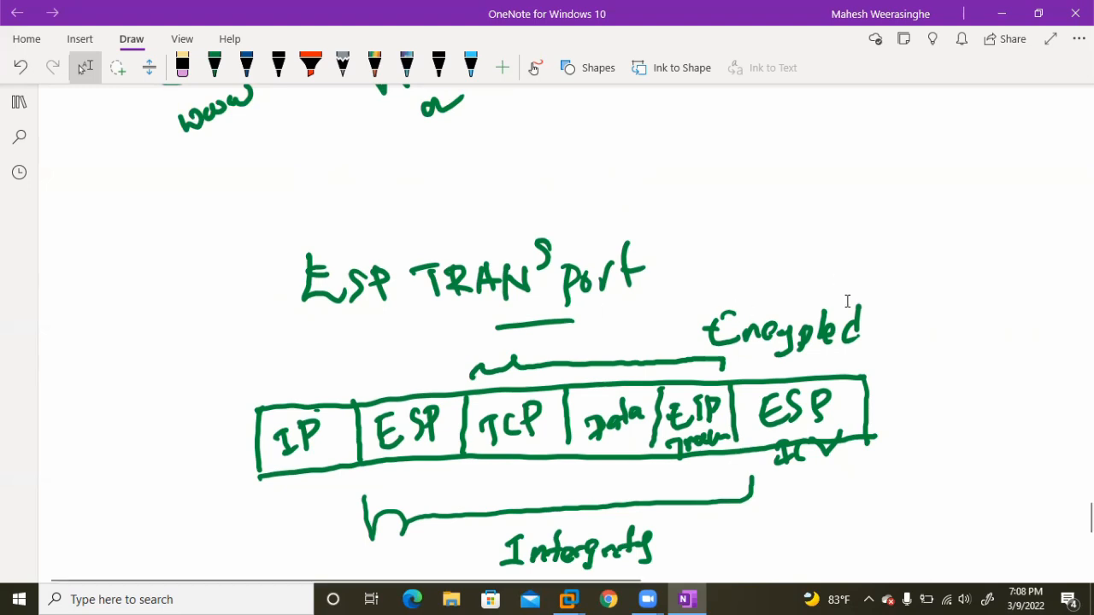
Switch back to VMware Workstation, go to the VPN100 machine and unlock its session with the account password.
mouse_move(569, 598)
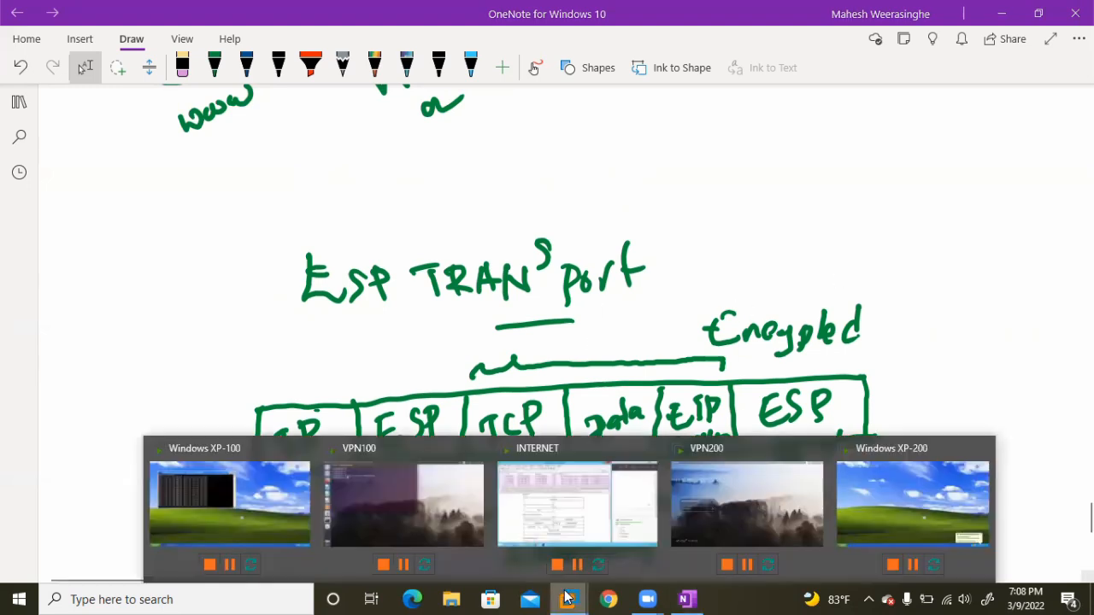
click(587, 521)
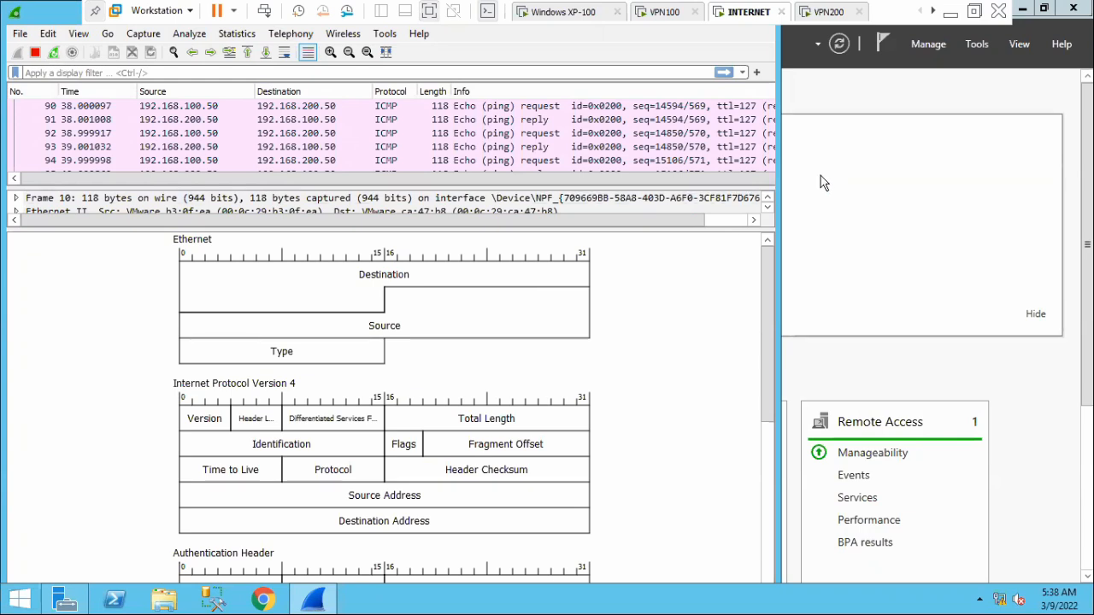
click(662, 12)
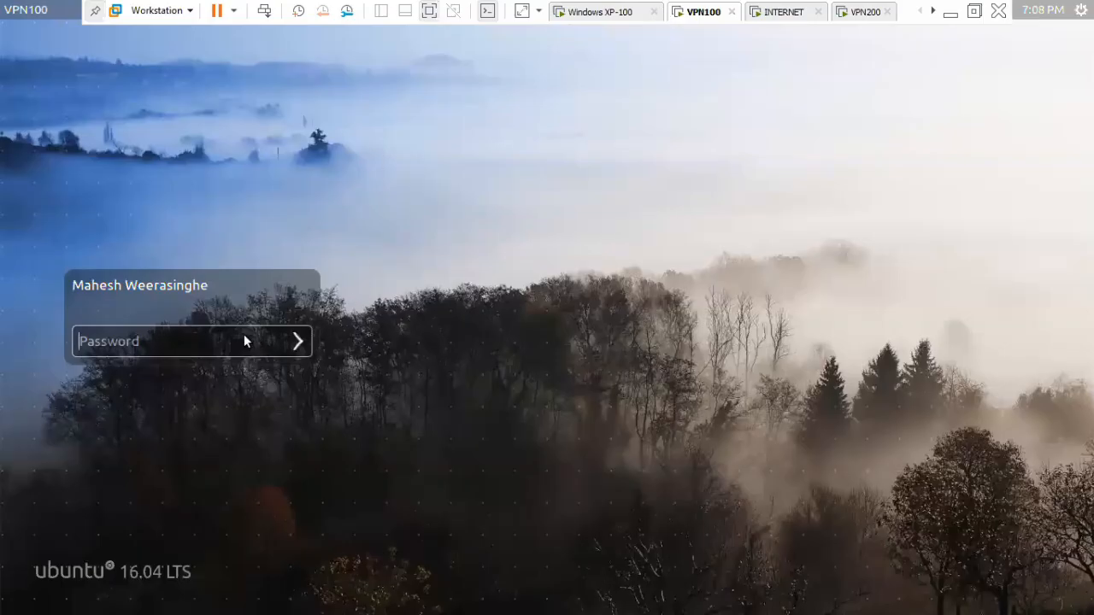
text(****)
key(Return)
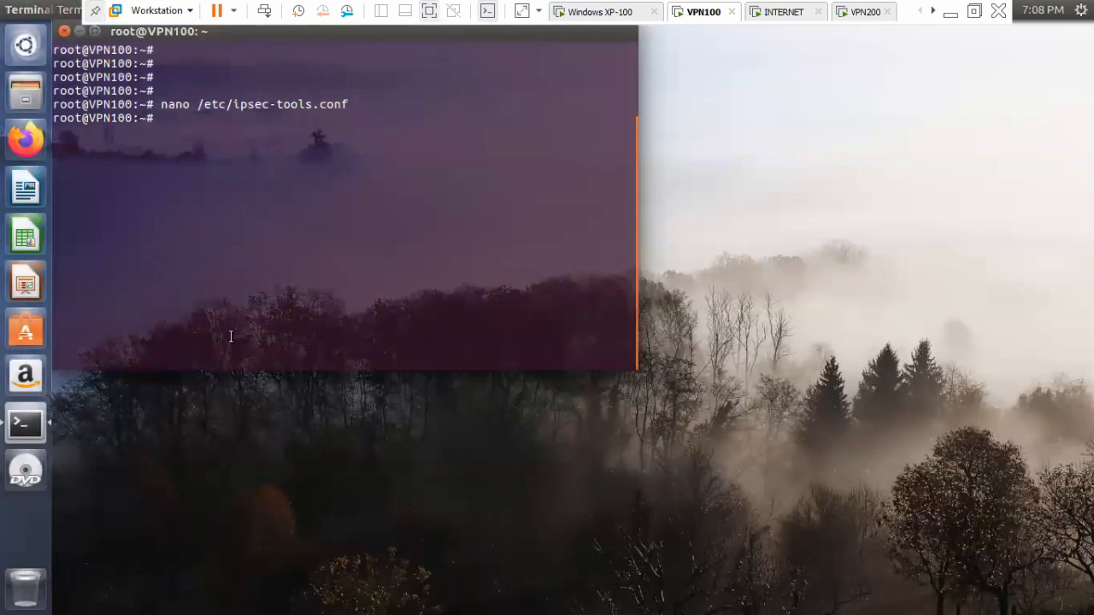
Open /etc/ipsec-tools.conf in nano, examine the spdadd policy entries, and exit to the shell prompt.
key(Up)
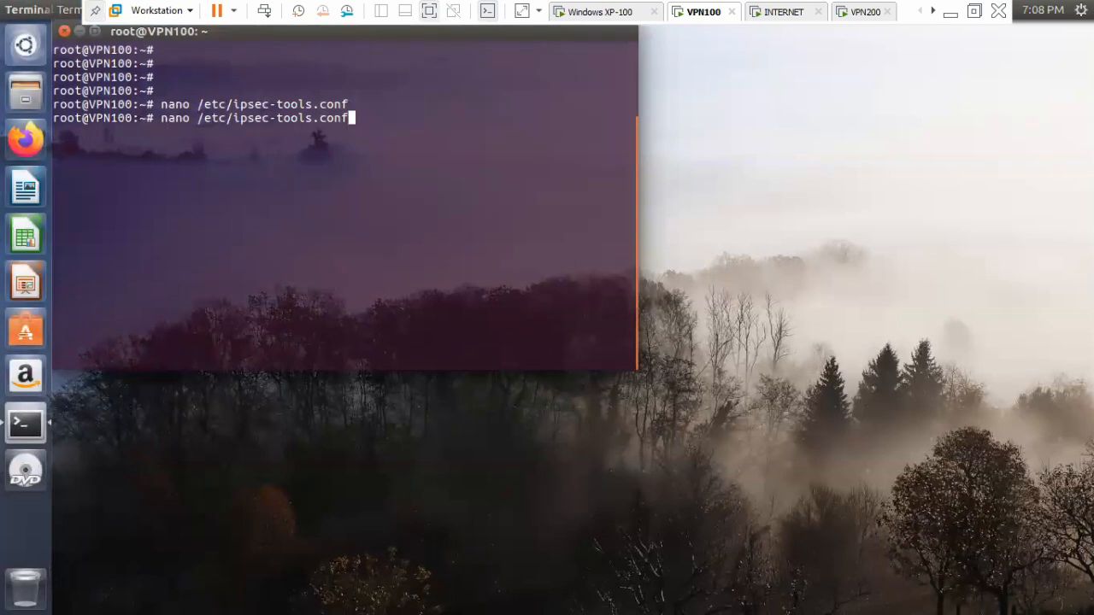
key(Return)
key(Down)
key(Down)
key(Down)
key(Down)
key(Down)
key(Down)
key(Down)
key(Down)
key(Down)
key(Down)
key(Down)
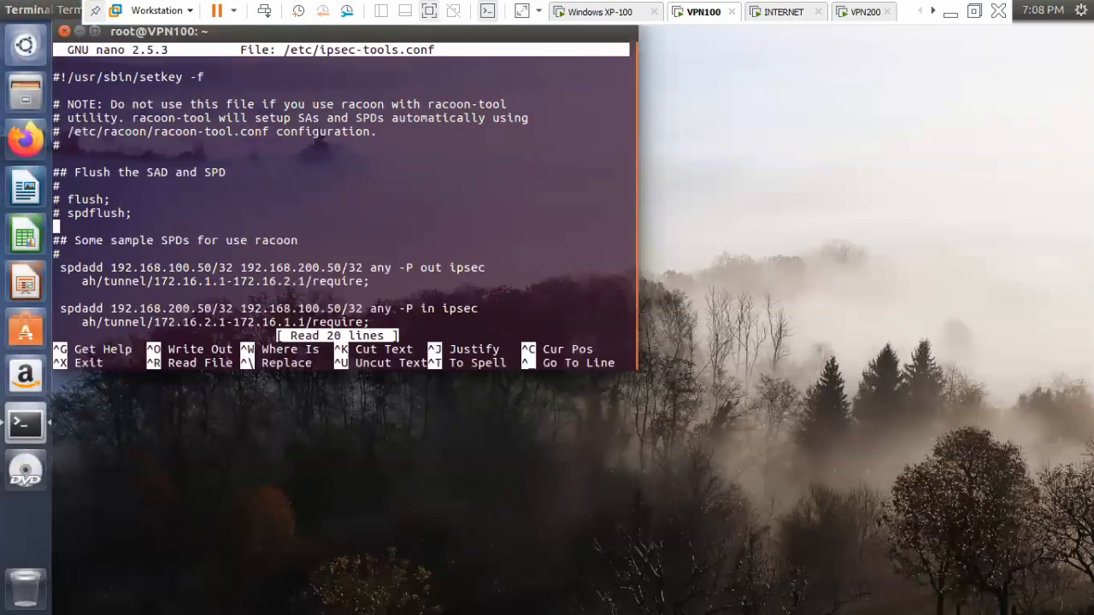
key(Down)
key(ctrl+c)
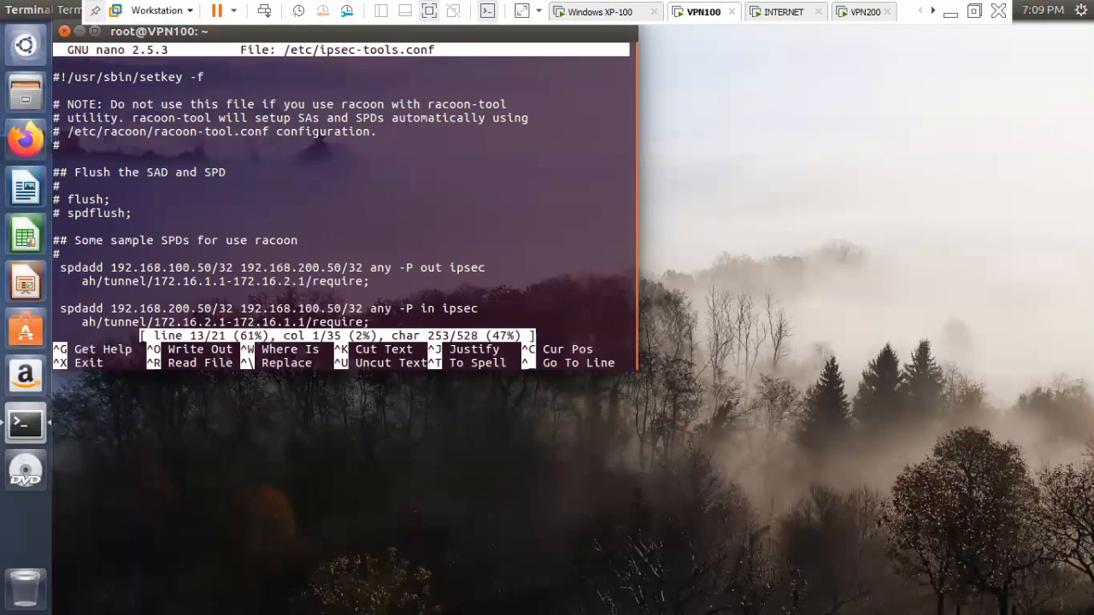
key(ctrl+x)
key(Return)
key(Return)
key(Return)
Open /etc/racoon/racoon.conf in nano.
key(Up)
key(Up)
key(BackSpace)
key(BackSpace)
key(BackSpace)
key(BackSpace)
key(BackSpace)
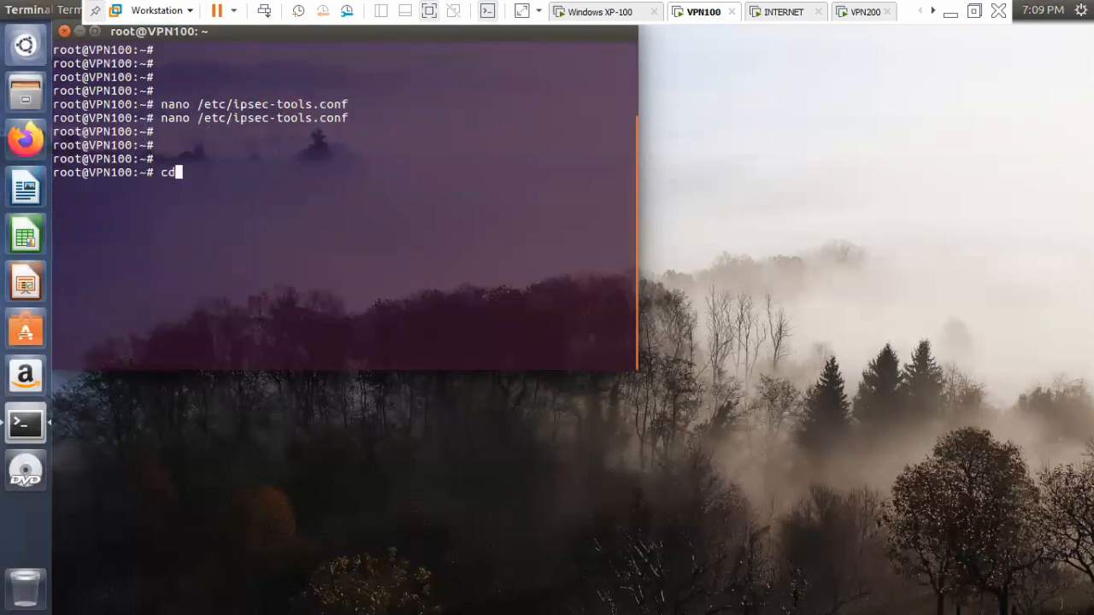
text(nano /etc/racoon/racoon.conf)
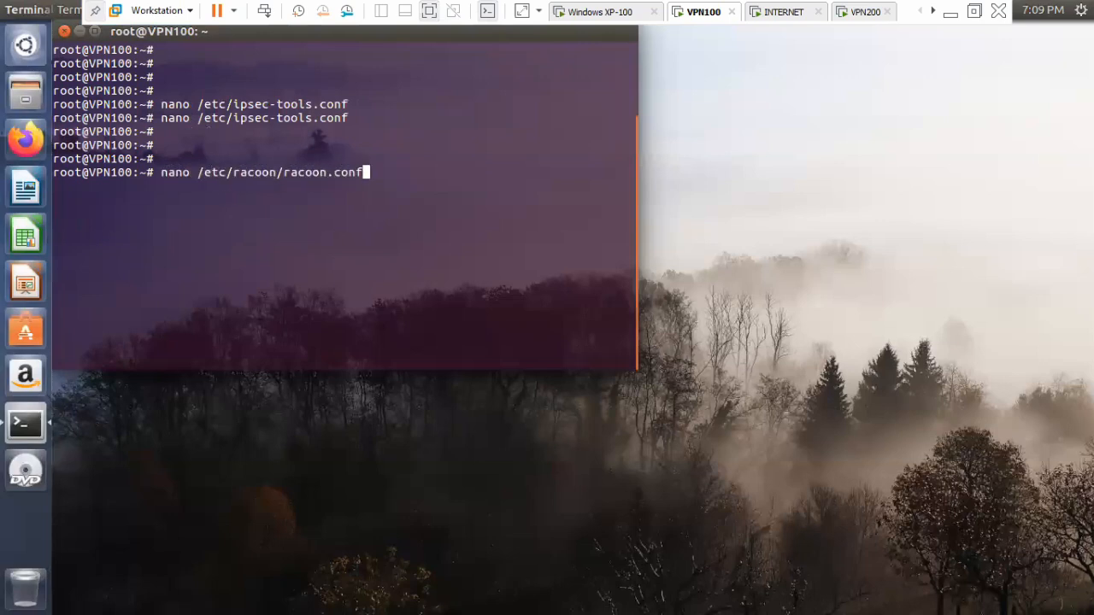
key(Return)
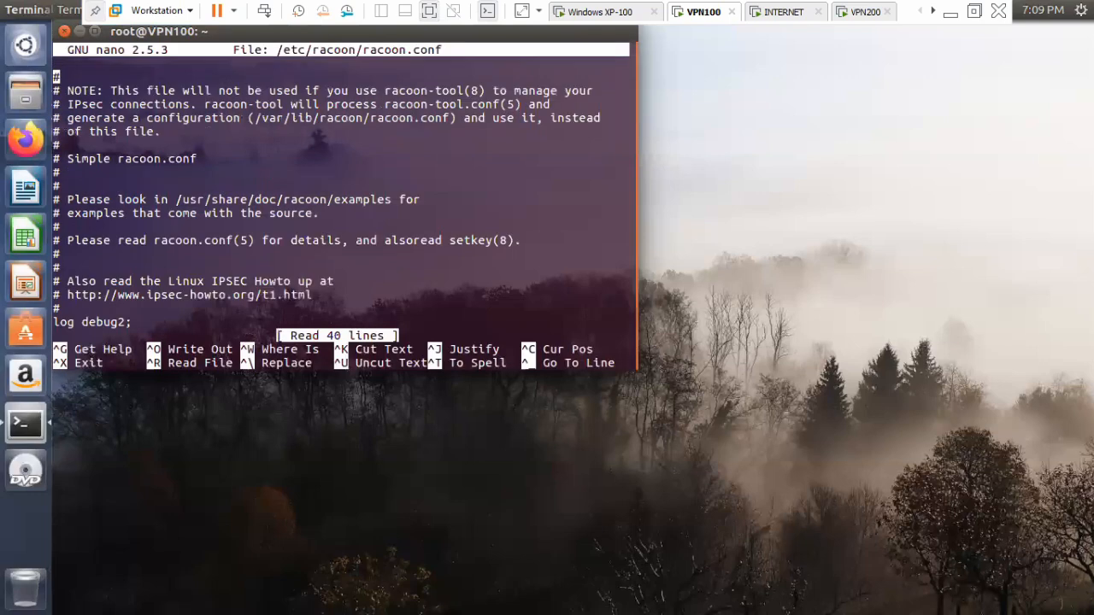
Examine the remote peer section of racoon.conf, placing the cursor on the IP address in its "remote" line.
key(Down)
key(Down)
key(Down)
key(Down)
key(Down)
key(Down)
key(Down)
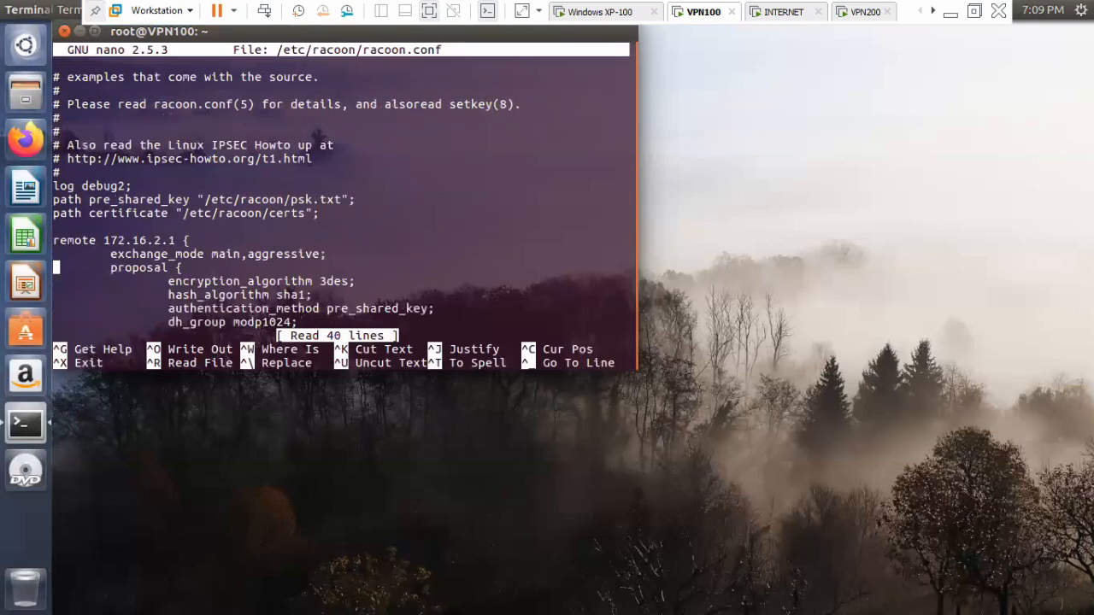
key(Up)
key(Right)
key(Right)
key(Right)
key(Right)
key(Right)
key(Right)
key(Right)
key(Right)
key(Right)
key(Right)
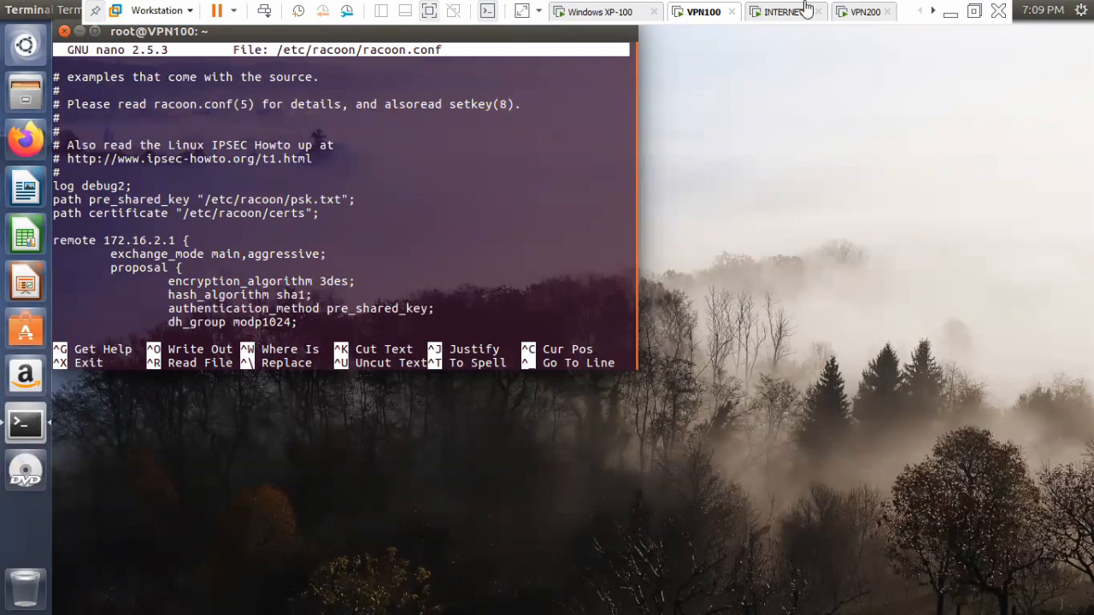
Switch to OneNote and draw a green box labelled "WWW" below the ESP Transport diagram.
click(950, 13)
scroll(567, 317, down, 5)
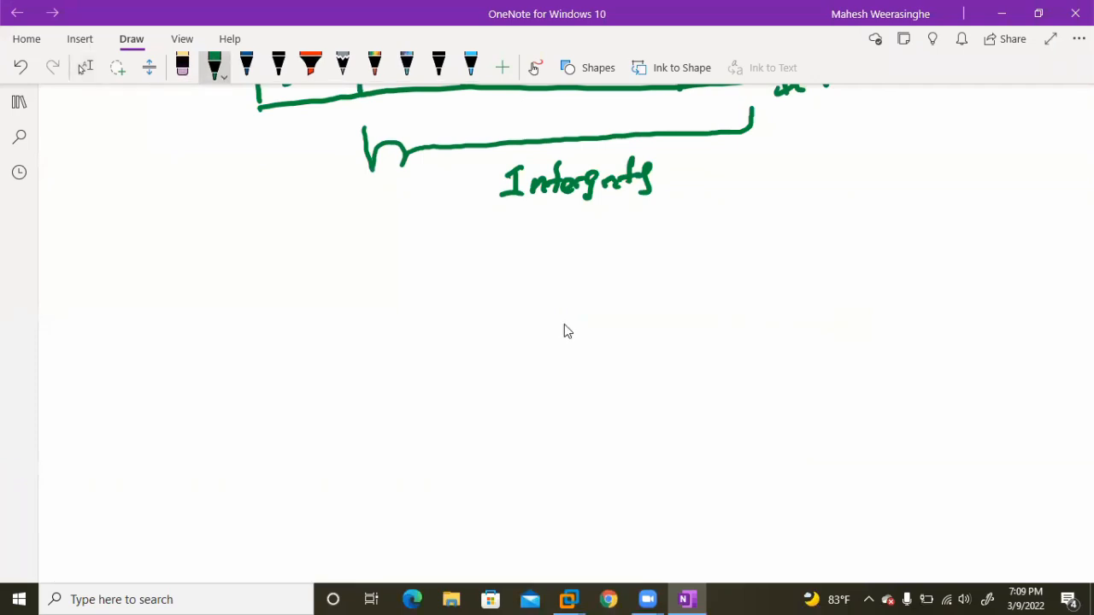
mouse_move(214, 317)
mouse_down()
mouse_move(316, 306)
mouse_move(221, 383)
mouse_move(310, 378)
mouse_up()
drag(316, 307, 308, 378)
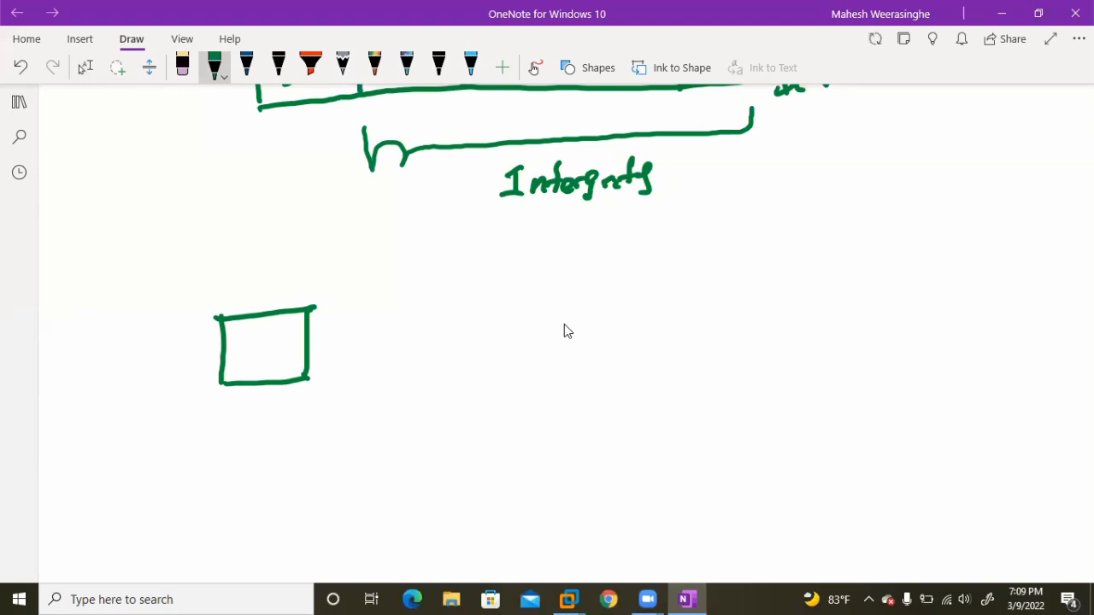
mouse_move(224, 419)
mouse_down()
mouse_move(231, 434)
mouse_move(255, 419)
mouse_move(307, 419)
mouse_up()
Draw a line from the WWW box to a second, larger box and label that box "DB".
drag(311, 349, 480, 348)
mouse_move(473, 288)
mouse_down()
mouse_move(582, 287)
mouse_move(472, 388)
mouse_move(589, 376)
mouse_up()
drag(584, 289, 586, 372)
mouse_move(498, 413)
mouse_down()
mouse_move(494, 439)
mouse_move(543, 414)
mouse_move(521, 442)
mouse_up()
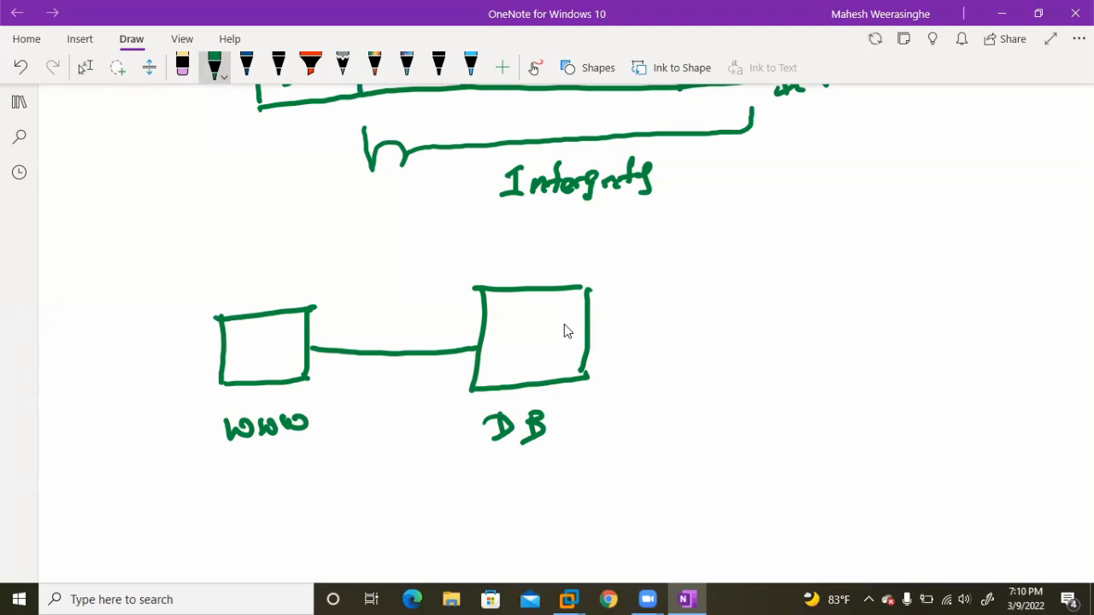
Draw a small crossed square inside the DB box with a wavy arrow leading out of it to the right.
mouse_move(504, 335)
mouse_down()
mouse_move(538, 333)
mouse_move(506, 336)
mouse_move(540, 362)
mouse_move(519, 361)
mouse_up()
mouse_move(511, 331)
mouse_down()
mouse_move(526, 347)
mouse_move(683, 352)
mouse_up()
mouse_move(689, 319)
mouse_down()
mouse_move(714, 337)
mouse_move(677, 356)
mouse_up()
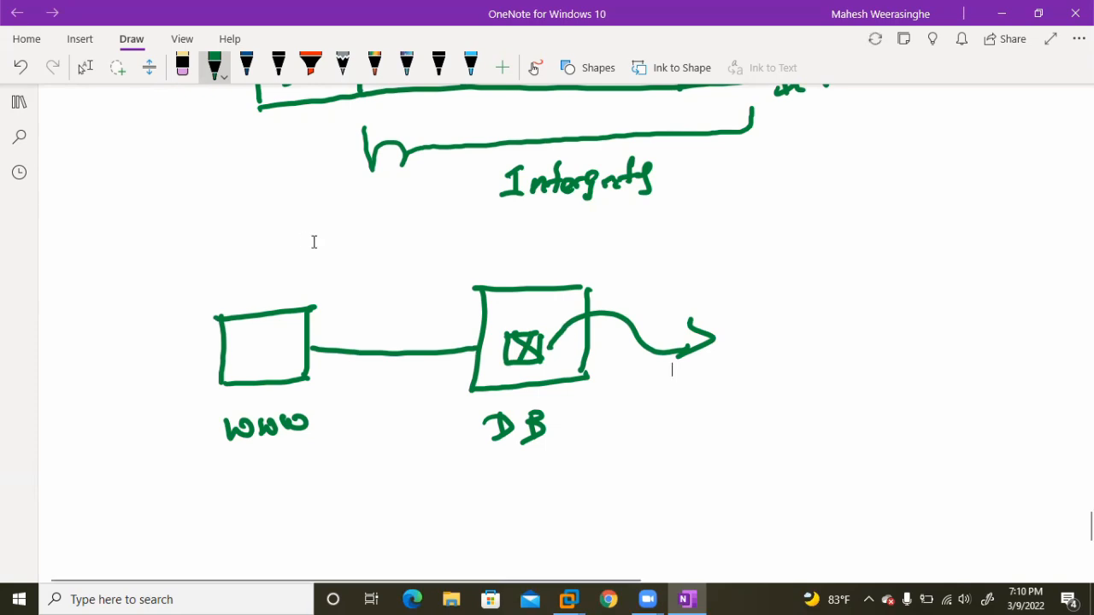
click(86, 66)
Return to VPN100 in VMware Workstation and examine the proposal and sainfo settings in racoon.conf.
mouse_move(575, 596)
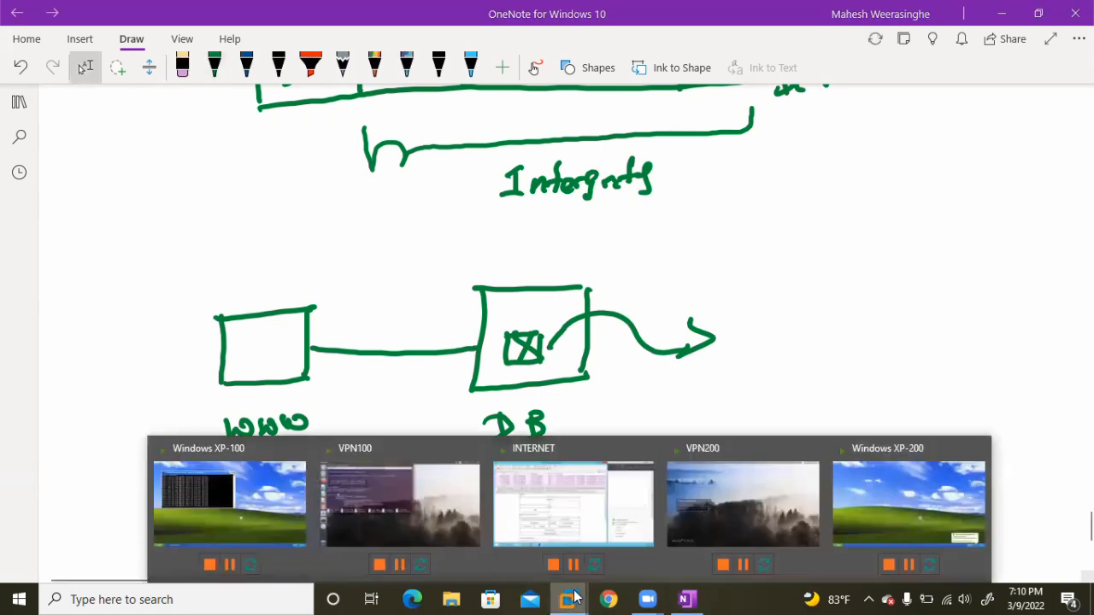
click(423, 496)
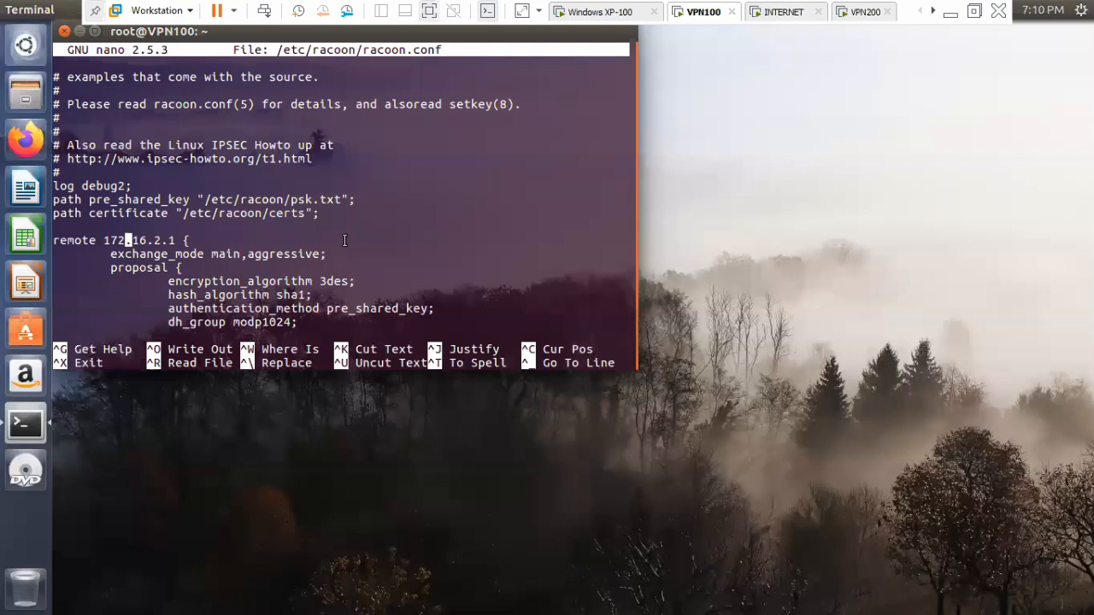
key(Down)
key(Down)
key(Down)
key(Down)
key(Down)
key(Down)
key(Down)
key(Down)
key(Down)
key(Down)
key(Down)
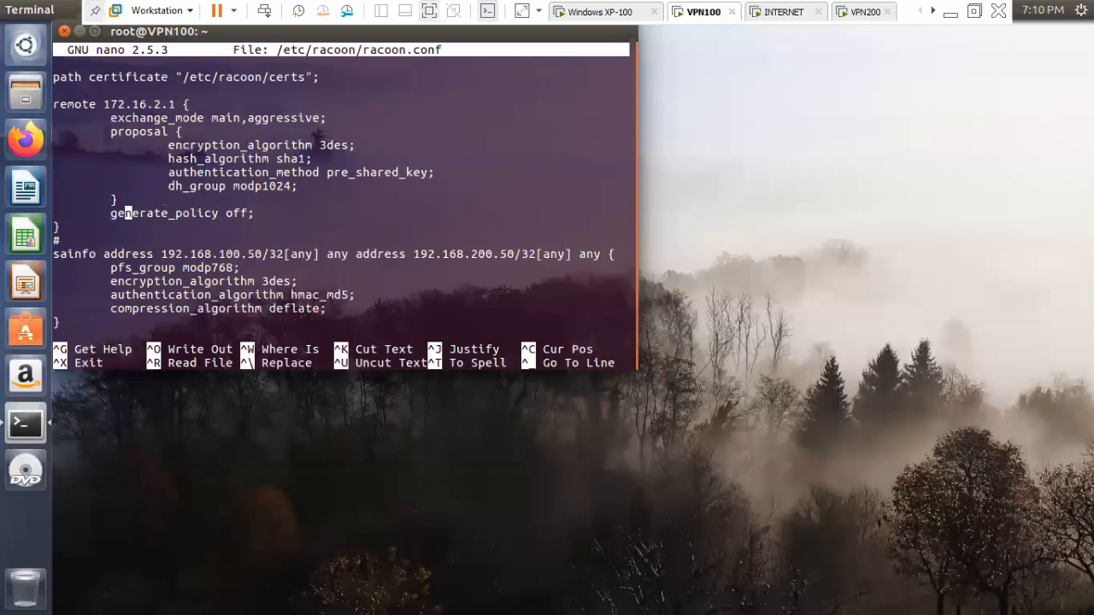
key(Down)
key(Up)
key(Right)
key(Right)
key(Right)
key(Right)
key(Right)
key(Right)
key(Right)
key(Right)
key(Right)
key(Right)
key(Right)
key(Right)
key(Right)
key(Right)
key(Right)
key(Right)
key(Right)
key(Right)
key(Up)
key(Up)
key(Up)
Switch to OneNote and draw a circle around each of the WWW and DB boxes.
click(951, 17)
scroll(719, 256, up, 1)
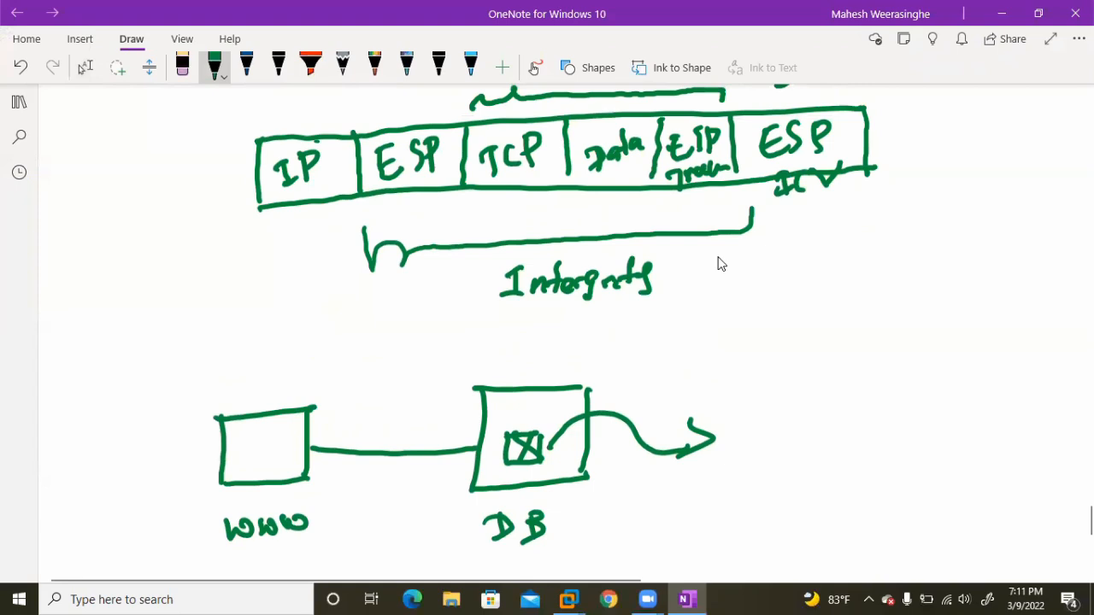
mouse_move(311, 354)
mouse_down()
mouse_move(190, 417)
mouse_move(229, 532)
mouse_move(309, 383)
mouse_up()
mouse_move(577, 362)
mouse_down()
mouse_move(474, 348)
mouse_move(462, 502)
mouse_move(624, 435)
mouse_move(594, 359)
mouse_up()
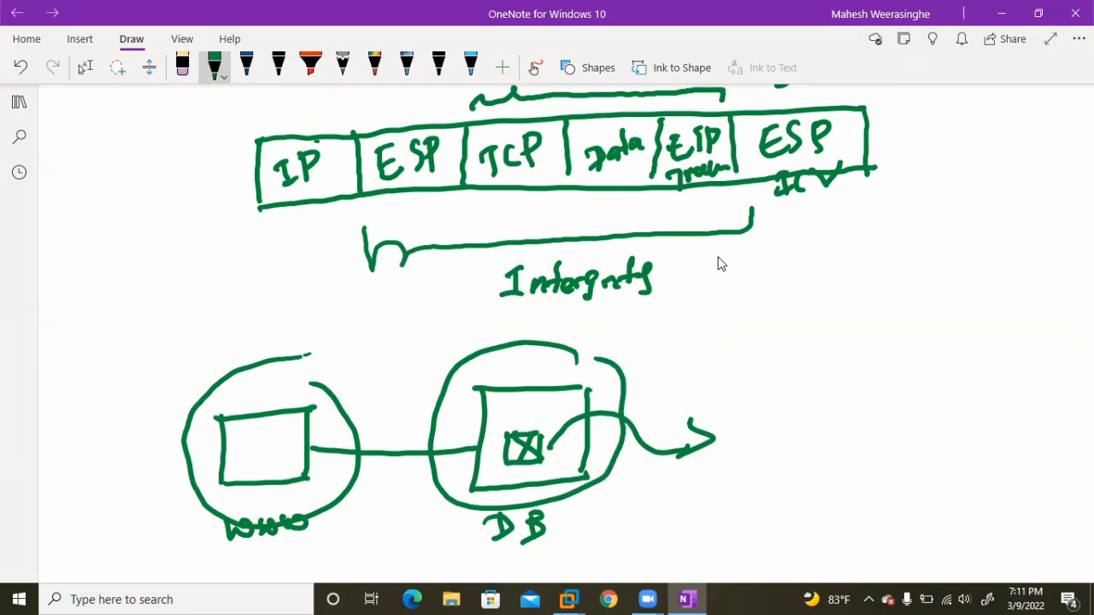
Add a circle on each outer side, connected by lines to the WWW and DB boxes, and enclose each in a larger circle.
scroll(718, 264, down, 2)
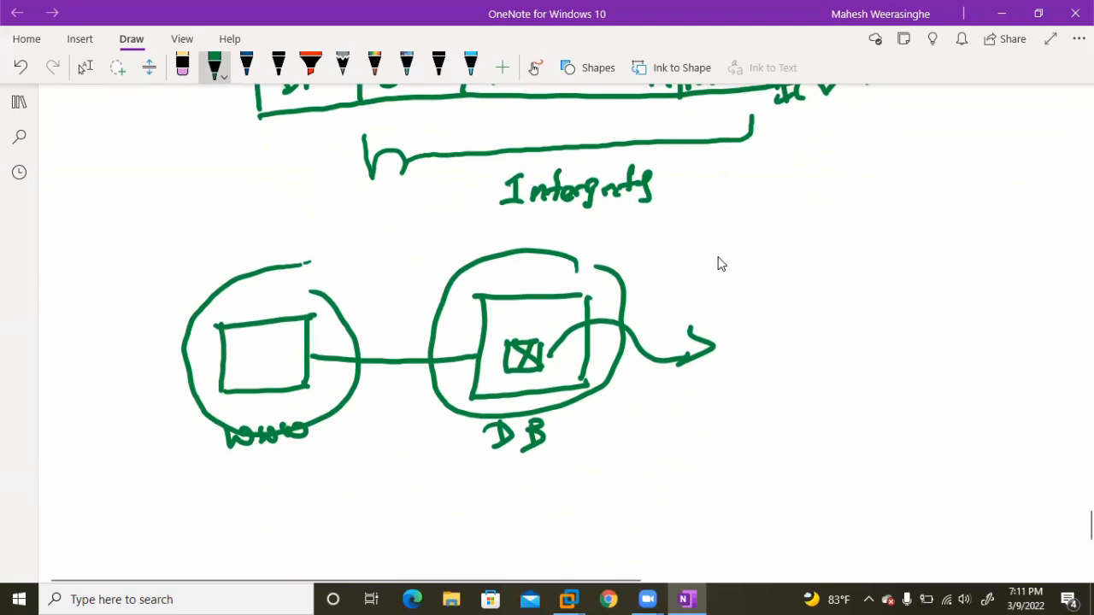
drag(590, 342, 750, 341)
mouse_move(782, 306)
mouse_down()
mouse_move(765, 385)
mouse_move(790, 321)
mouse_up()
mouse_move(227, 346)
mouse_down()
mouse_move(152, 367)
mouse_move(162, 389)
mouse_move(150, 354)
mouse_up()
mouse_move(171, 296)
mouse_down()
mouse_move(96, 318)
mouse_move(95, 455)
mouse_move(202, 357)
mouse_move(175, 295)
mouse_up()
mouse_move(799, 284)
mouse_down()
mouse_move(783, 282)
mouse_move(684, 410)
mouse_move(864, 366)
mouse_move(812, 289)
mouse_up()
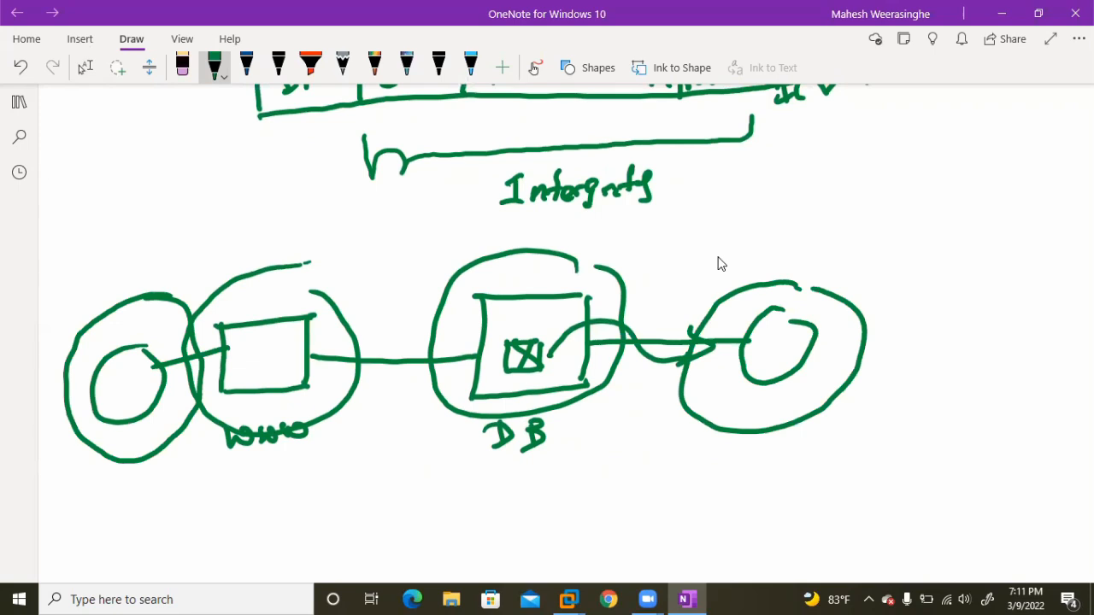
Put the pen away in OneNote and switch back to racoon.conf on VPN100 in VMware Workstation.
scroll(722, 264, up, 3)
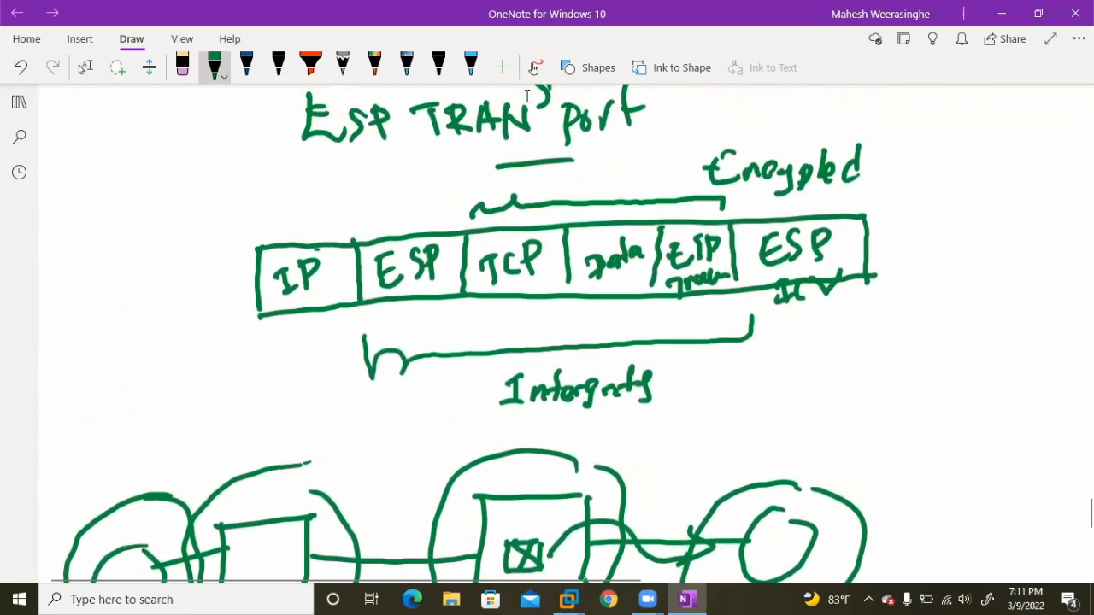
click(86, 67)
scroll(703, 371, down, 4)
click(684, 370)
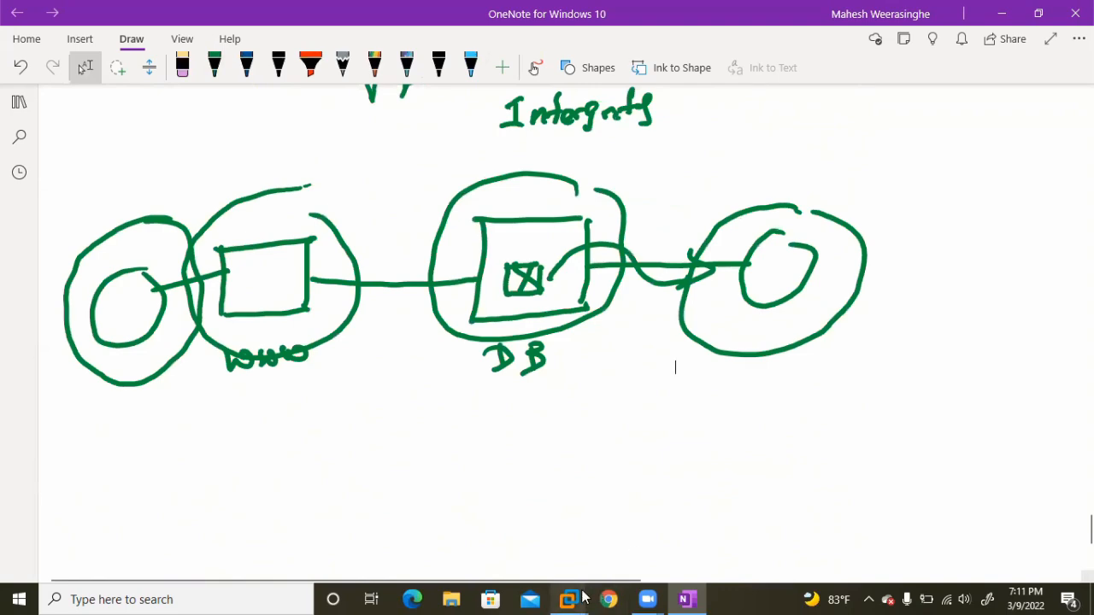
click(386, 492)
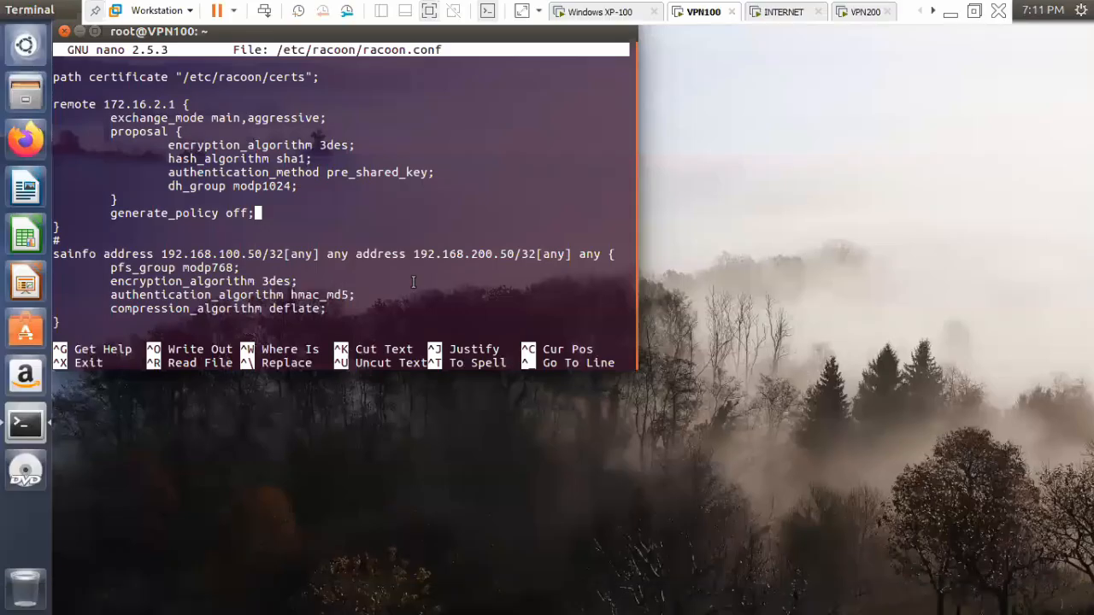
Try to change the first sainfo address in racoon.conf to 172.16.1.1.
key(Down)
key(Down)
key(Down)
key(BackSpace)
key(BackSpace)
key(BackSpace)
key(BackSpace)
key(BackSpace)
key(BackSpace)
key(BackSpace)
key(BackSpace)
key(BackSpace)
key(BackSpace)
key(BackSpace)
key(BackSpace)
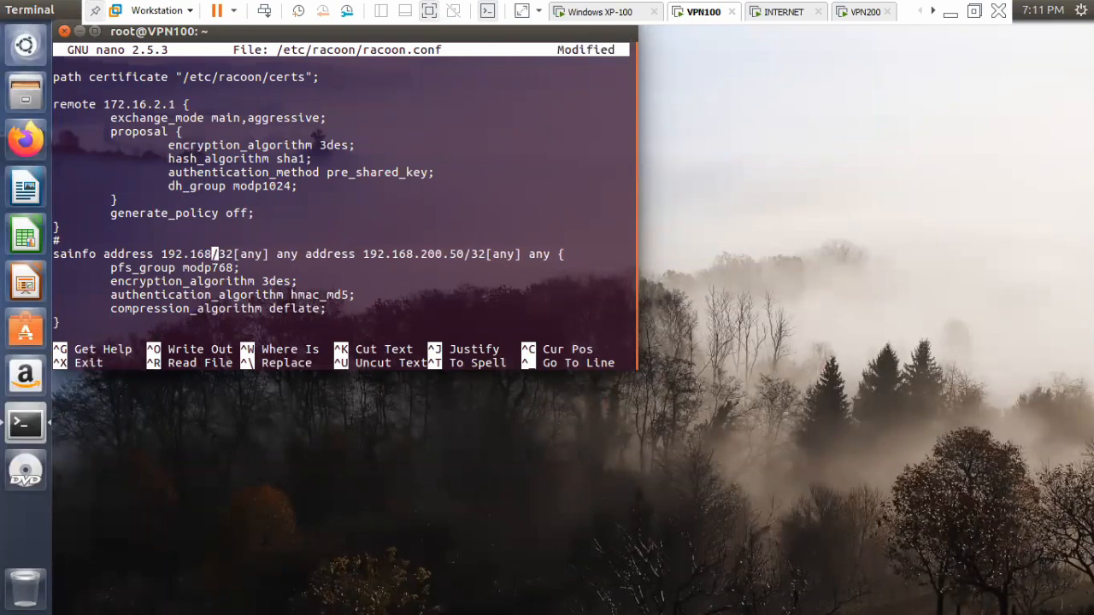
key(BackSpace)
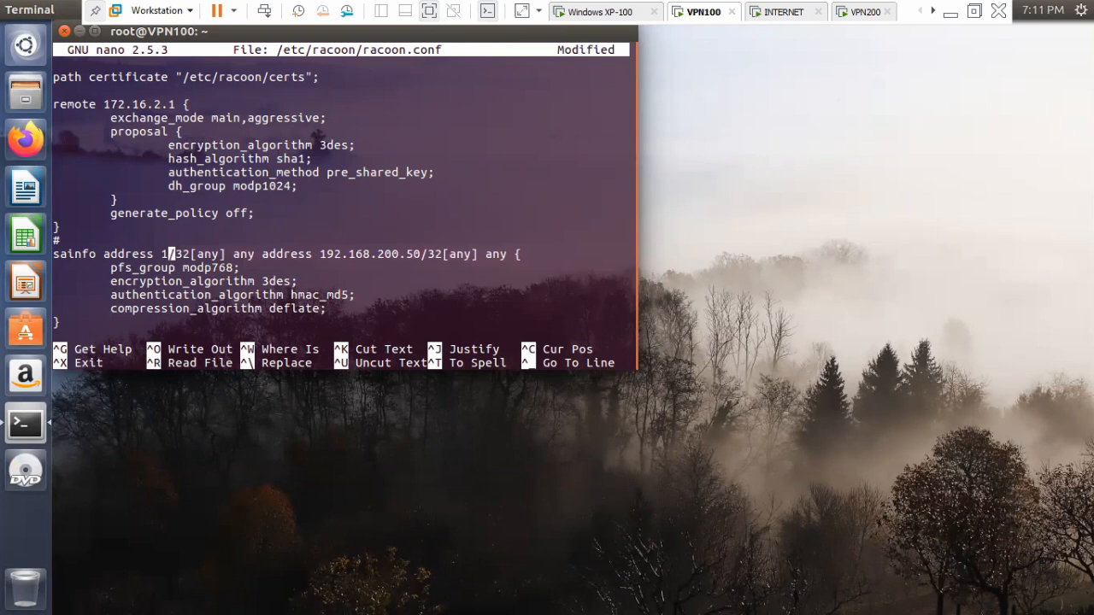
text(72.16)
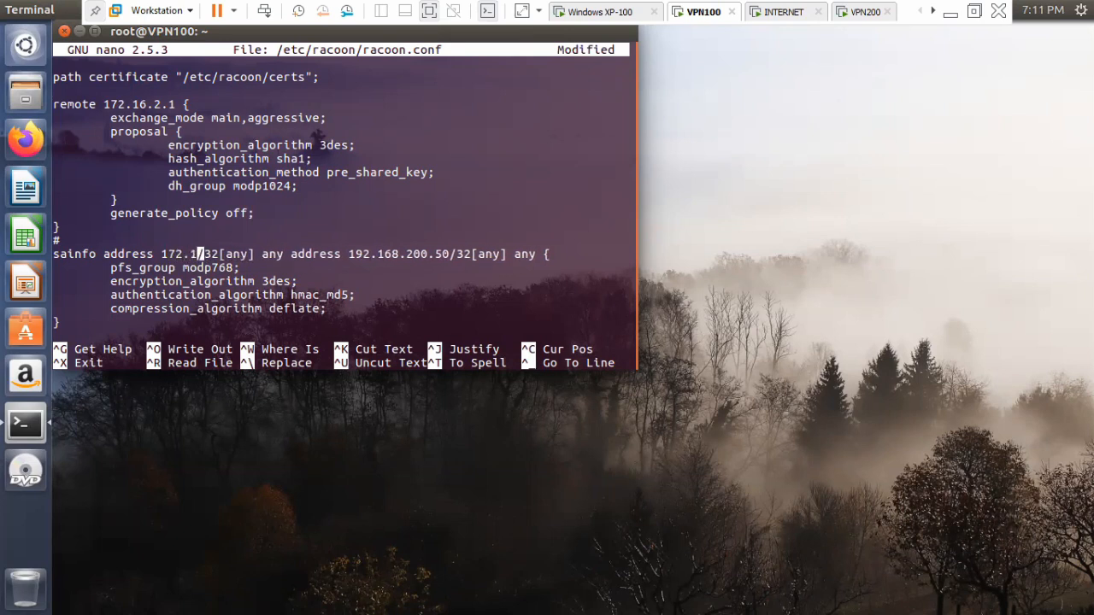
text(.1.1)
key(Right)
key(Right)
key(Right)
key(Right)
key(Right)
key(Right)
key(Right)
key(Right)
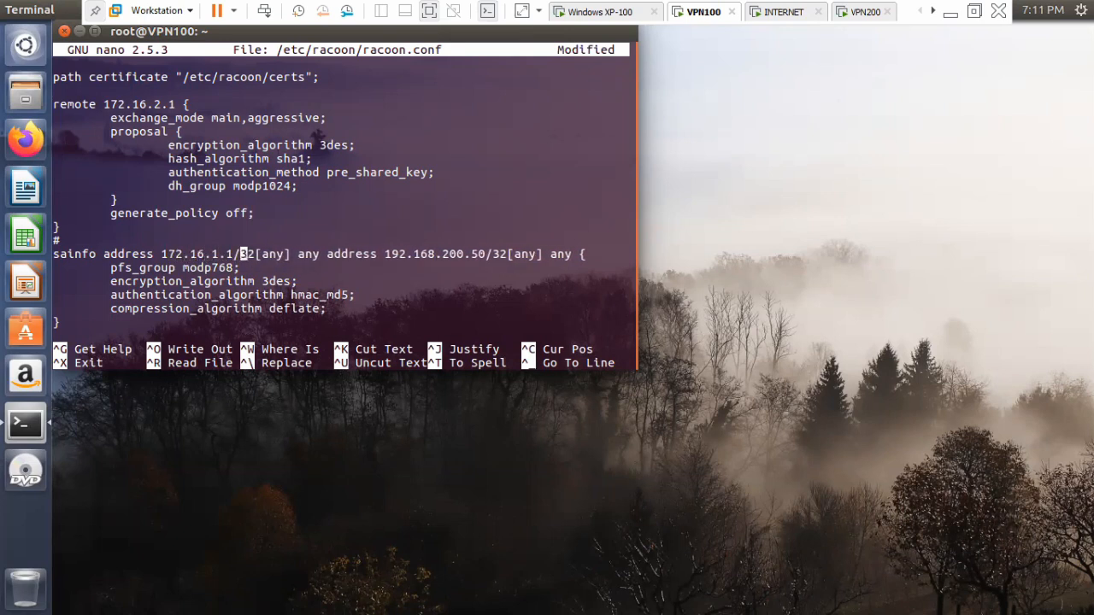
Close racoon.conf without saving the mistaken edits.
key(Right)
key(Right)
key(Right)
key(Right)
key(Right)
key(Right)
key(Right)
key(Right)
key(Right)
key(Right)
key(Right)
key(Right)
key(Right)
key(Right)
key(Right)
key(Right)
key(Right)
key(Right)
key(Right)
key(Right)
key(Up)
key(Up)
key(Up)
key(BackSpace)
key(Up)
key(Up)
key(Up)
key(BackSpace)
key(BackSpace)
key(BackSpace)
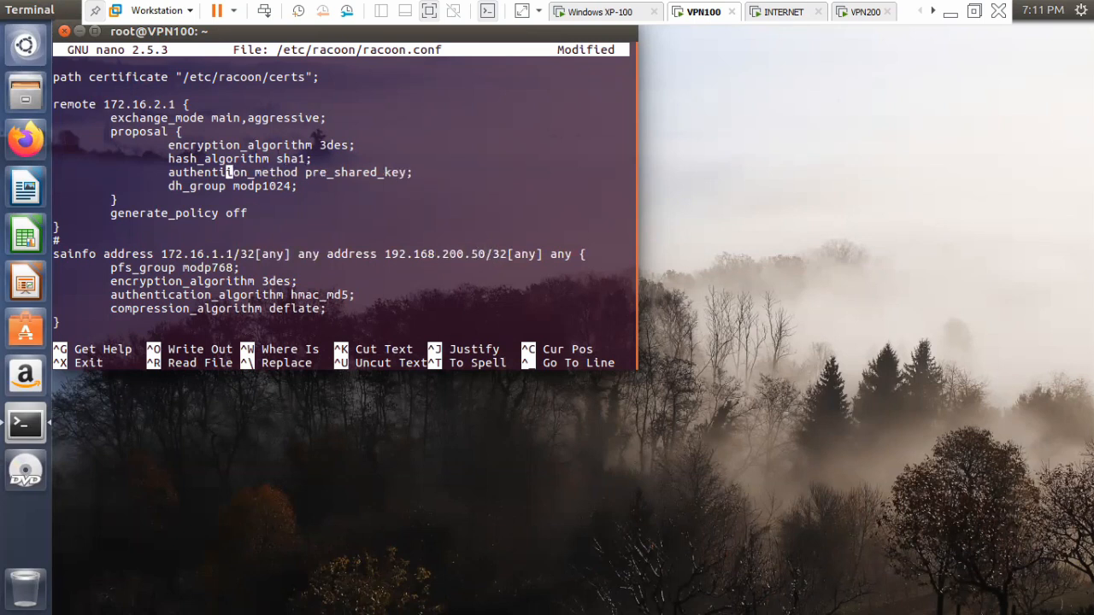
key(ctrl+x)
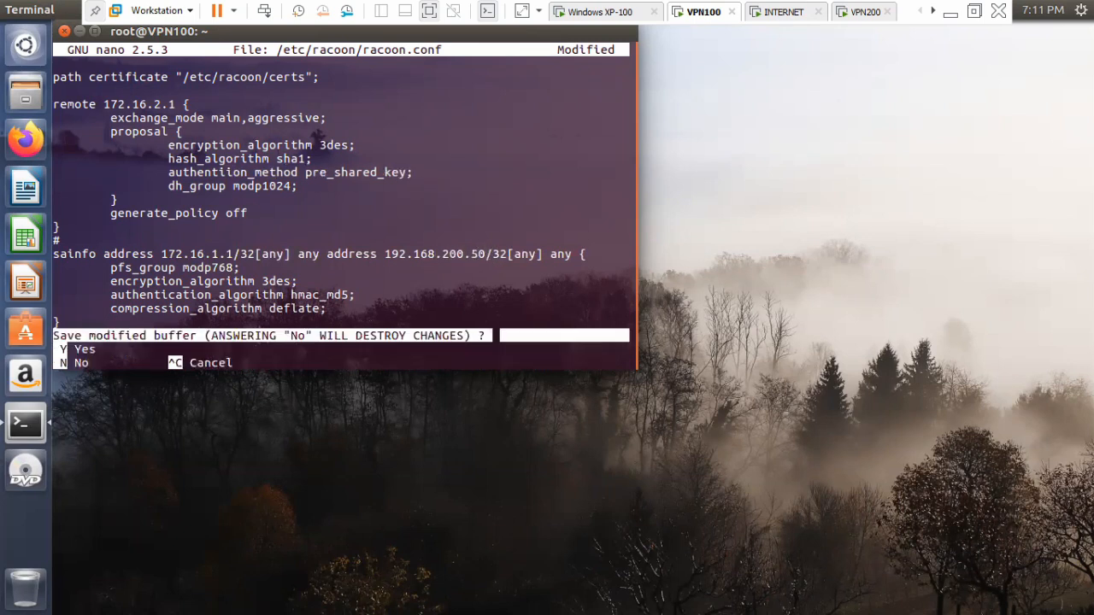
key(n)
Reopen racoon.conf and try again to replace the first sainfo address with 172.16.1.1.
key(Up)
key(Return)
key(Down)
key(Down)
key(Down)
key(Down)
key(Down)
key(Down)
key(Down)
key(Down)
key(Down)
key(Down)
key(Down)
key(Down)
key(Down)
key(Down)
key(Down)
key(Down)
key(Down)
key(Down)
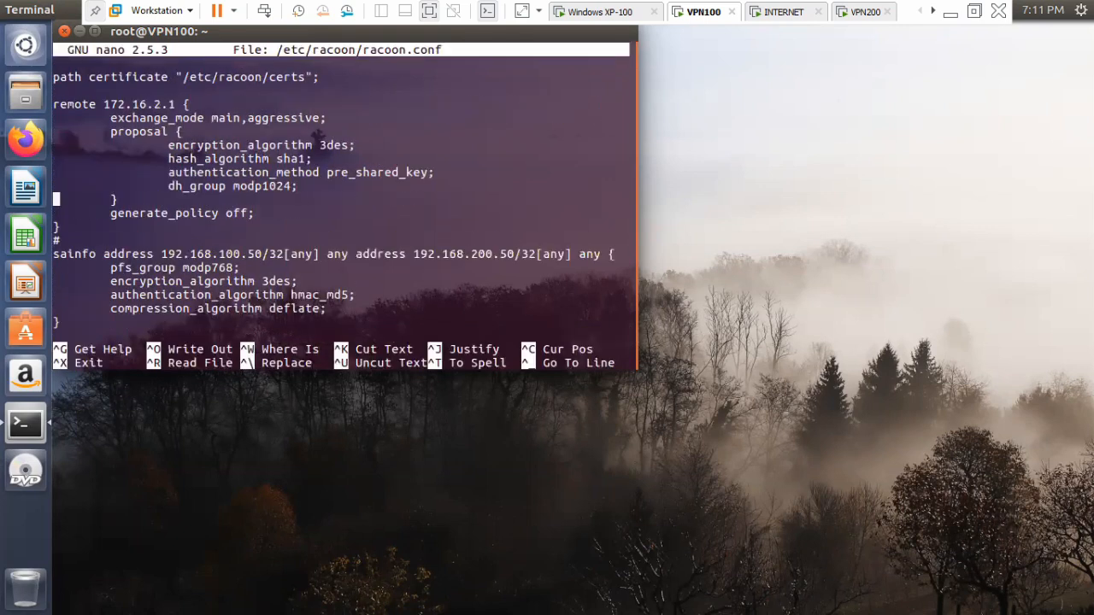
key(Right)
key(Right)
key(Right)
key(Right)
key(Right)
key(Right)
key(Right)
key(Right)
key(Right)
key(Right)
key(Right)
key(Right)
key(Right)
key(Right)
key(Right)
key(Right)
key(Right)
key(Right)
key(Right)
key(Right)
key(Right)
key(BackSpace)
key(BackSpace)
key(BackSpace)
key(BackSpace)
key(BackSpace)
key(BackSpace)
key(BackSpace)
key(BackSpace)
key(BackSpace)
key(BackSpace)
key(BackSpace)
key(BackSpace)
key(BackSpace)
text(72.16.1)
key(Up)
key(Up)
key(Up)
text(.1)
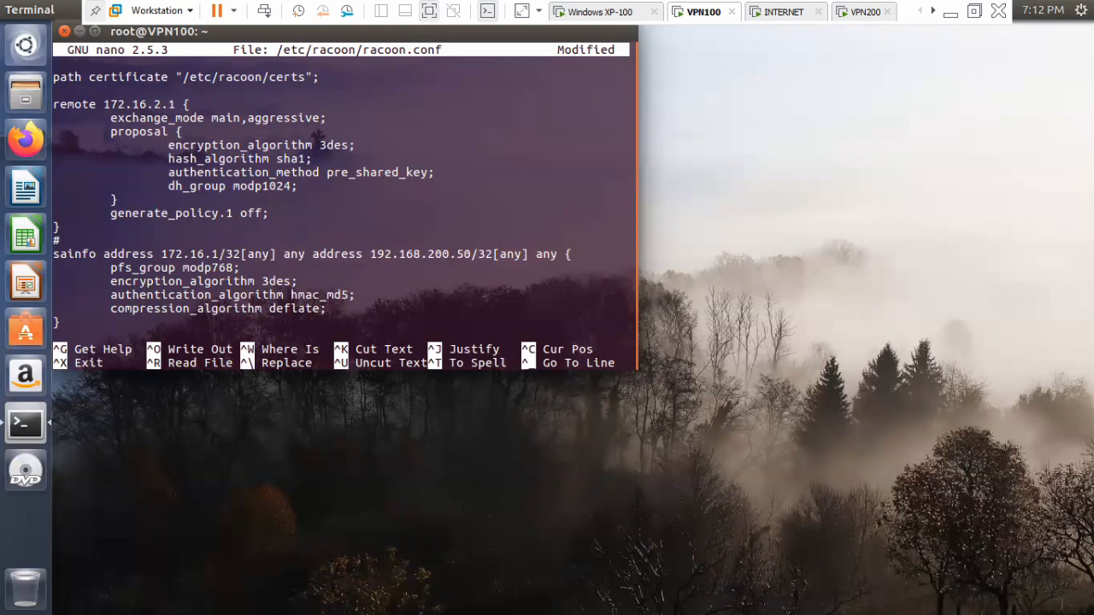
Exit nano and abandon the second round of racoon.conf edits.
key(ctrl+x)
key(y)
key(Return)
Reopen /etc/racoon/racoon.conf in nano and go to the sainfo address line.
key(Return)
key(Return)
key(Up)
key(Return)
key(Down)
key(Down)
key(Down)
key(Down)
key(Down)
key(Down)
key(Down)
key(Down)
key(Down)
key(Down)
key(Down)
key(Down)
key(Down)
key(Down)
key(Down)
key(Down)
key(Down)
key(Down)
key(Down)
key(Down)
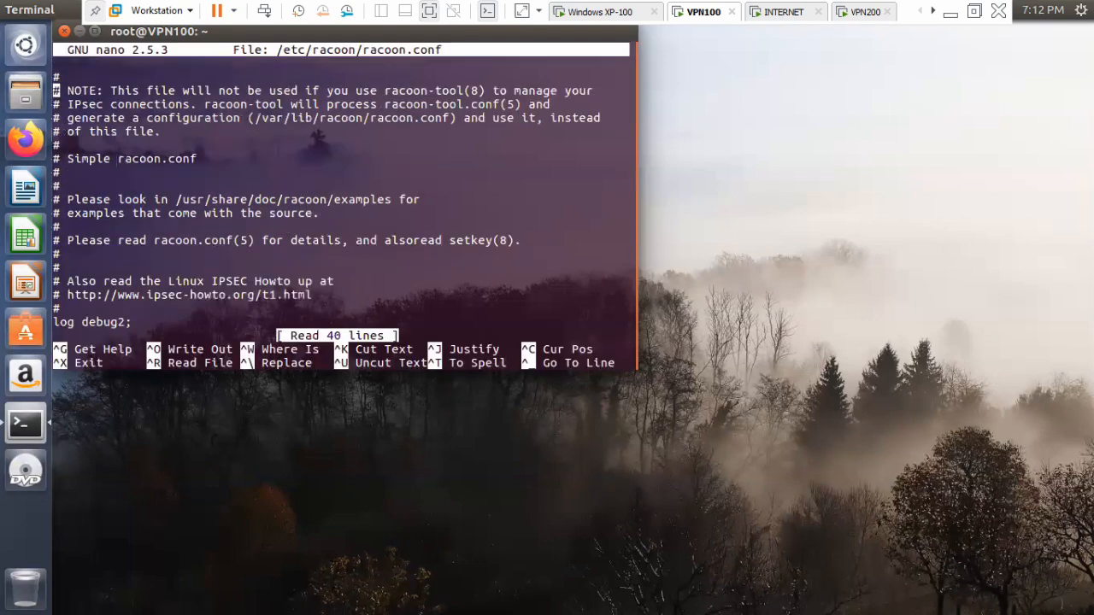
key(Down)
key(Down)
key(Down)
key(Down)
key(Down)
key(Down)
key(Down)
key(Down)
key(Down)
key(Down)
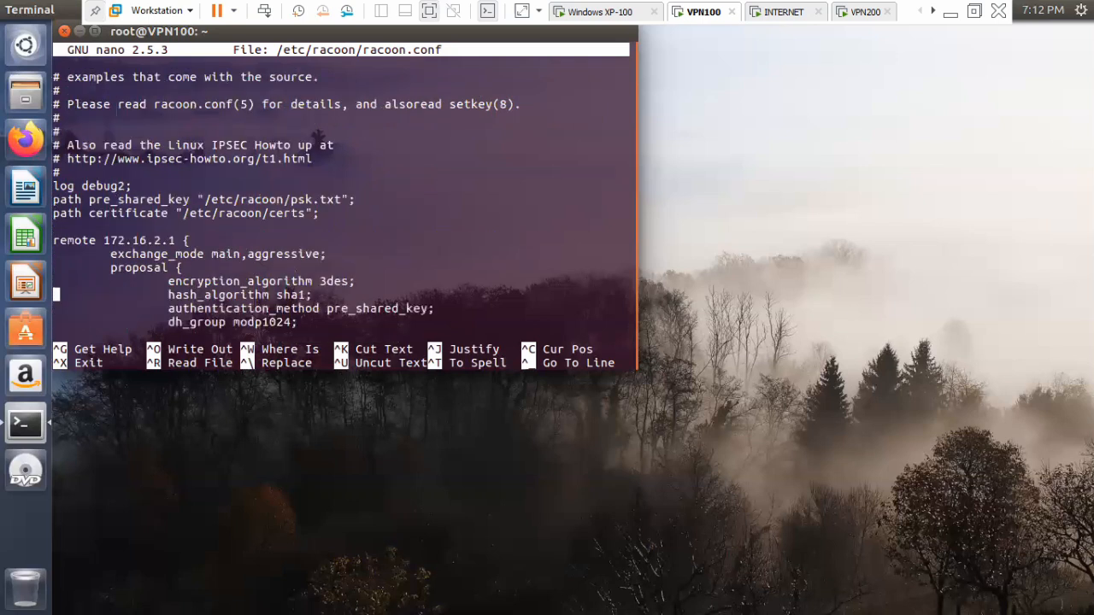
key(Up)
key(Up)
key(Right)
Set the first address of the sainfo line to 172.16.1.1, keeping the /32[any] suffix.
key(Right)
key(Right)
key(Right)
key(Right)
key(Right)
key(Right)
key(Right)
key(Right)
key(Right)
key(Right)
key(Right)
key(Right)
key(Right)
key(Right)
key(Right)
key(Right)
key(Right)
key(Right)
key(Right)
key(Right)
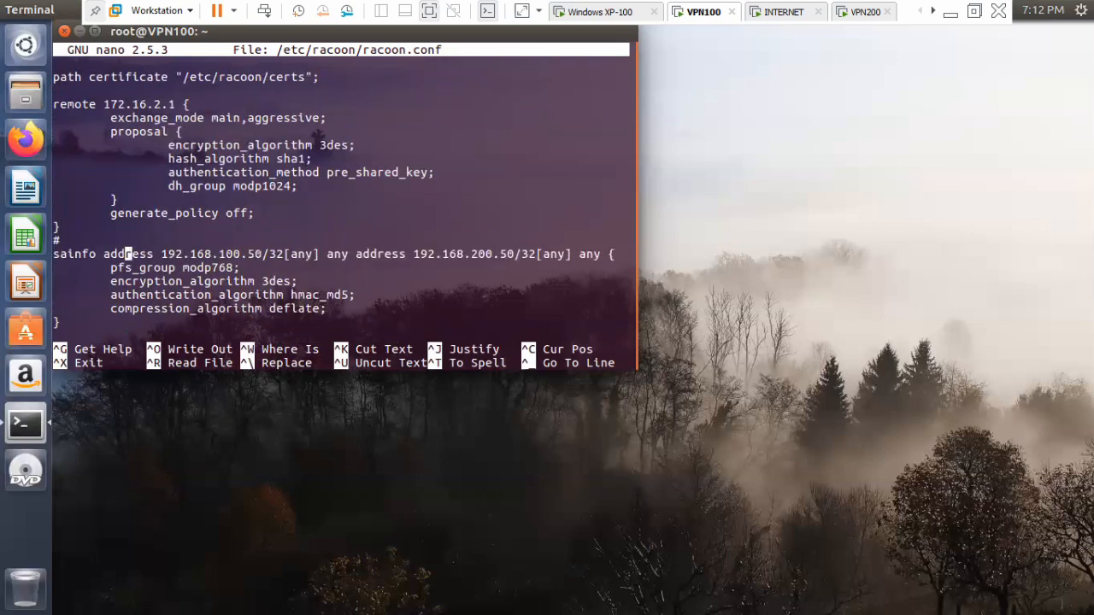
key(Up)
key(Up)
key(Home)
key(Down)
key(Down)
key(Right)
key(Right)
key(Right)
key(Right)
key(Right)
key(Right)
key(Right)
key(Right)
key(Right)
key(Right)
key(Right)
key(Right)
key(Right)
key(Right)
key(Right)
key(Right)
key(Right)
key(Right)
key(Right)
key(Right)
key(Up)
key(Up)
key(Up)
key(Right)
key(Right)
key(Down)
key(Up)
key(Up)
key(Down)
key(Down)
key(Down)
key(Down)
key(Down)
key(Up)
key(Right)
key(Up)
key(Up)
key(Up)
key(Right)
key(Down)
key(Down)
key(Down)
key(Down)
key(Up)
key(Right)
key(BackSpace)
key(BackSpace)
key(BackSpace)
key(BackSpace)
key(BackSpace)
key(BackSpace)
key(BackSpace)
key(BackSpace)
key(BackSpace)
key(BackSpace)
key(BackSpace)
key(BackSpace)
key(BackSpace)
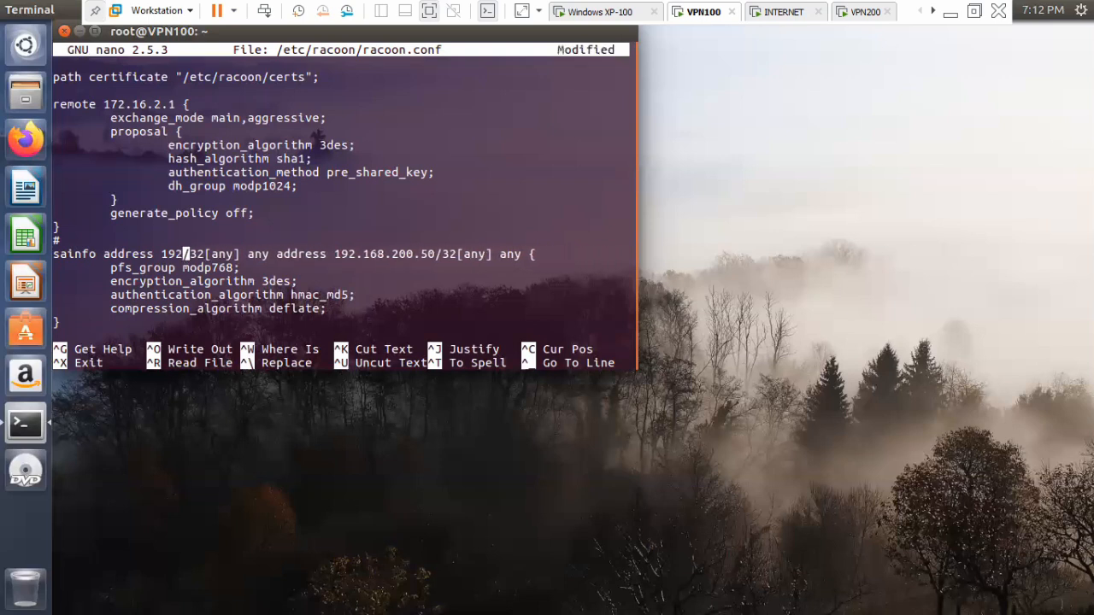
text(7)
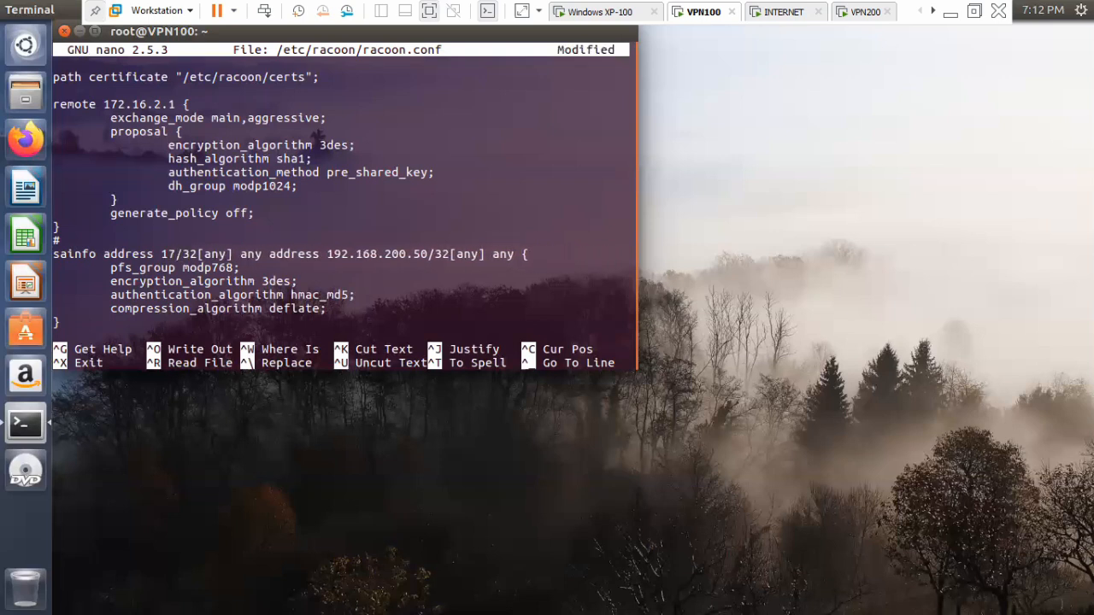
key(Up)
key(Up)
key(Up)
key(Down)
key(Down)
key(Down)
key(Down)
key(Up)
text(2.)
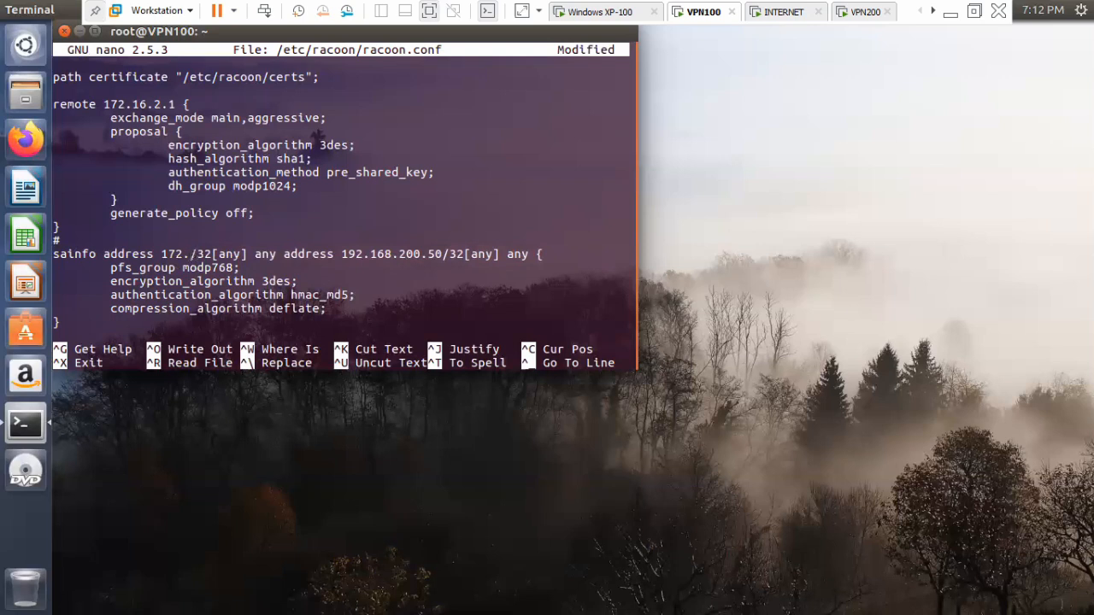
text(16.1.1)
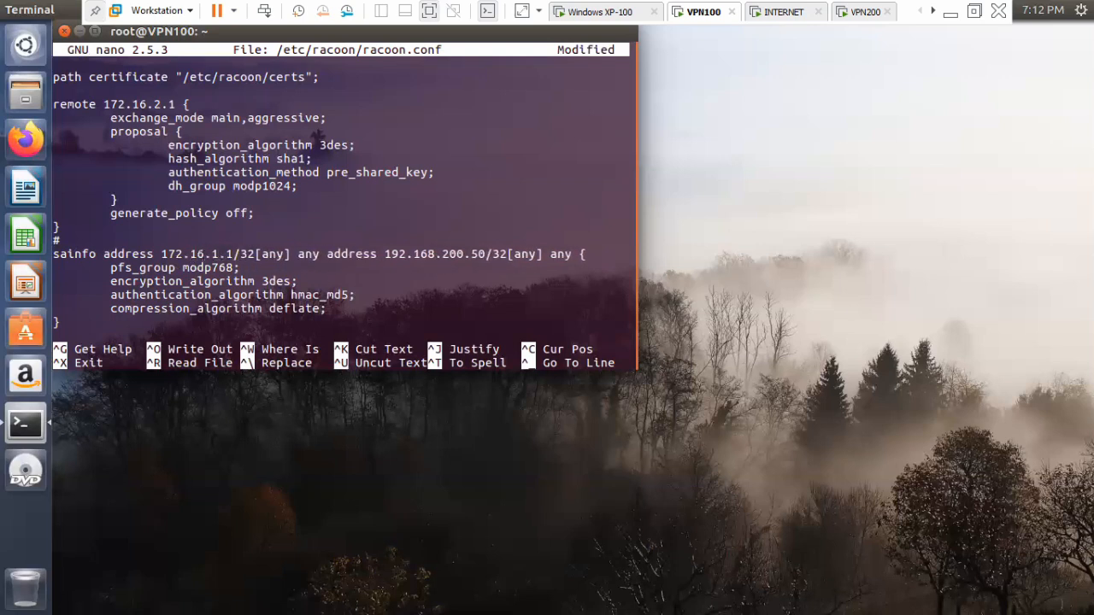
Set the second address of the sainfo line to 172.16.2.1, keeping the /32[any] suffix.
key(Right)
key(Right)
key(Right)
key(Right)
key(Right)
key(Right)
key(Right)
key(Right)
key(Right)
key(Right)
key(Right)
key(Right)
key(Right)
key(Right)
key(Right)
key(Right)
key(Right)
key(Right)
key(Right)
key(Right)
key(Right)
key(Right)
key(Right)
key(Right)
key(Right)
key(Right)
key(Right)
key(BackSpace)
key(BackSpace)
key(BackSpace)
key(BackSpace)
key(BackSpace)
key(BackSpace)
key(BackSpace)
key(BackSpace)
key(BackSpace)
key(BackSpace)
key(BackSpace)
key(BackSpace)
key(BackSpace)
text(72.16.)
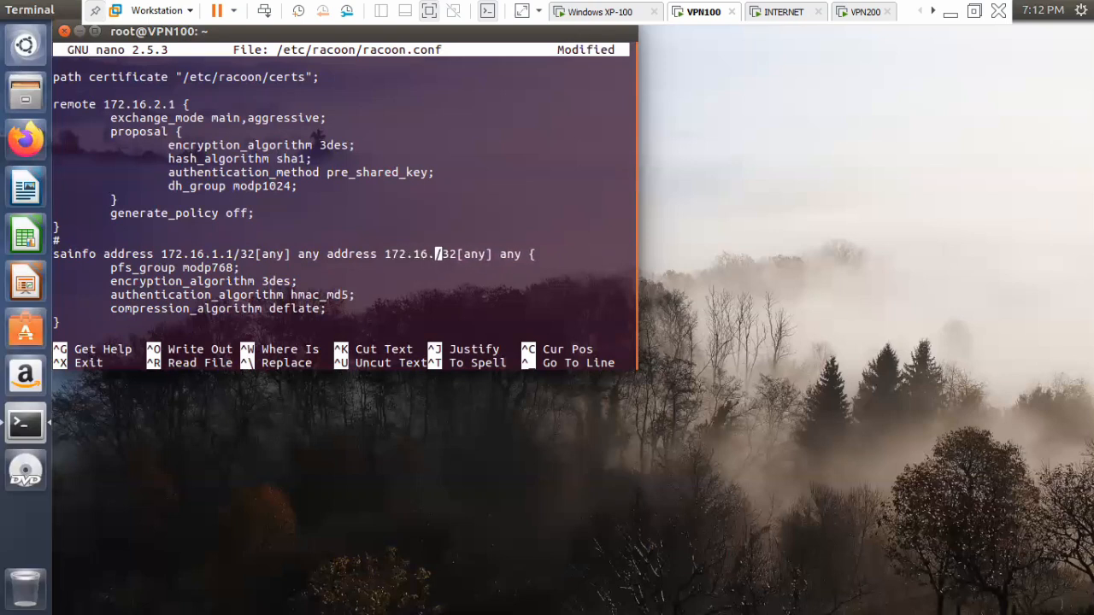
text(2.1)
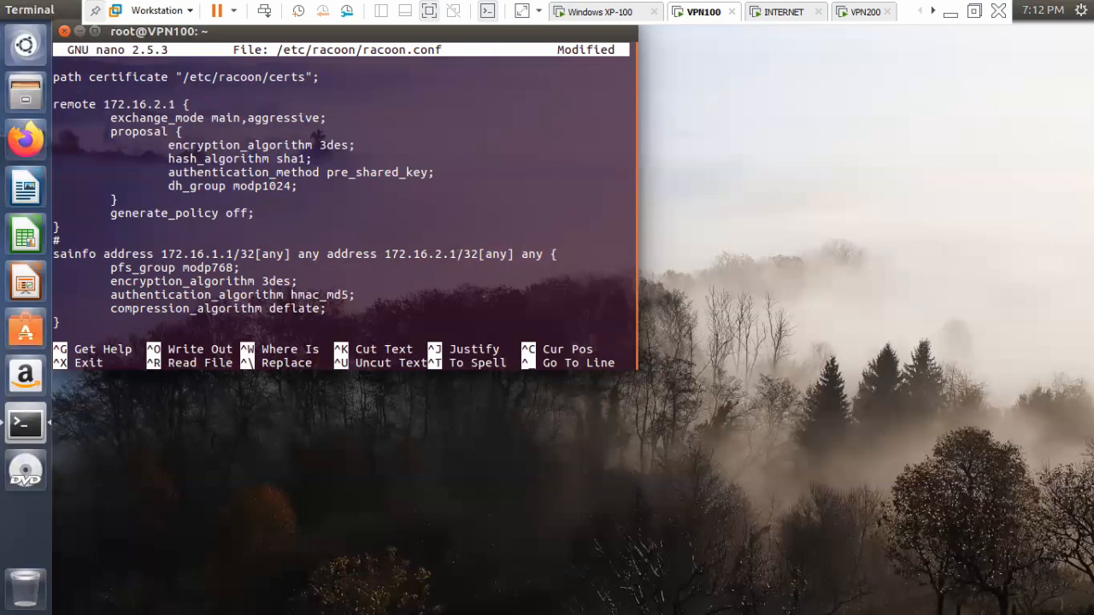
Save racoon.conf under the same name and exit nano.
key(ctrl+o)
key(Return)
key(ctrl+x)
Restart the racoon service on VPN100 with the command service racoon restart.
key(Up)
key(Up)
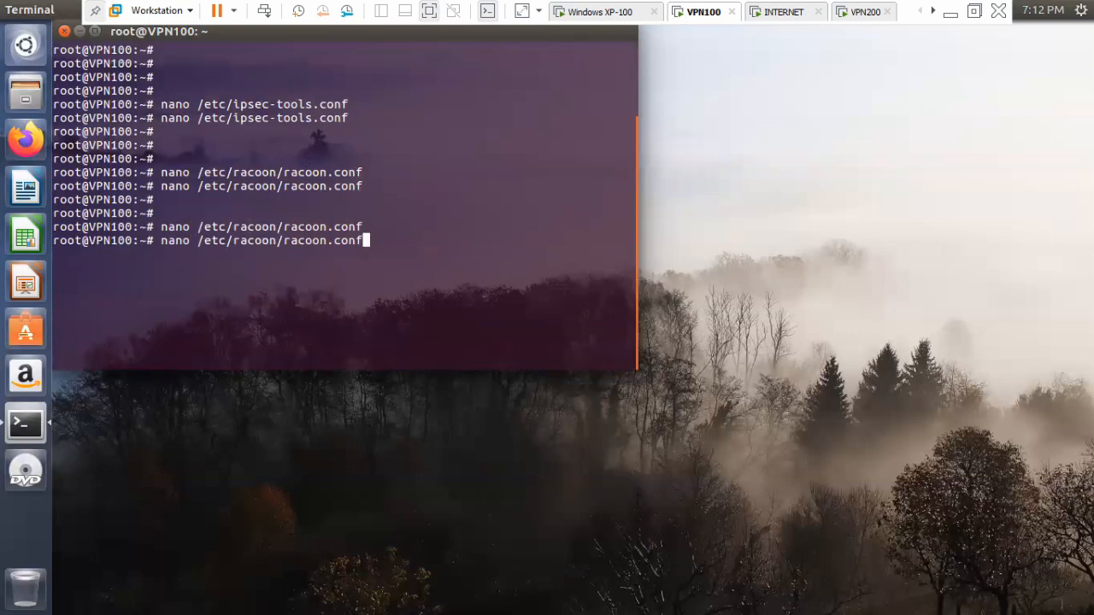
key(BackSpace)
key(BackSpace)
key(BackSpace)
key(BackSpace)
key(BackSpace)
key(BackSpace)
key(BackSpace)
key(BackSpace)
key(BackSpace)
key(BackSpace)
key(BackSpace)
key(BackSpace)
key(BackSpace)
key(BackSpace)
key(BackSpace)
key(BackSpace)
key(BackSpace)
key(BackSpace)
key(BackSpace)
key(BackSpace)
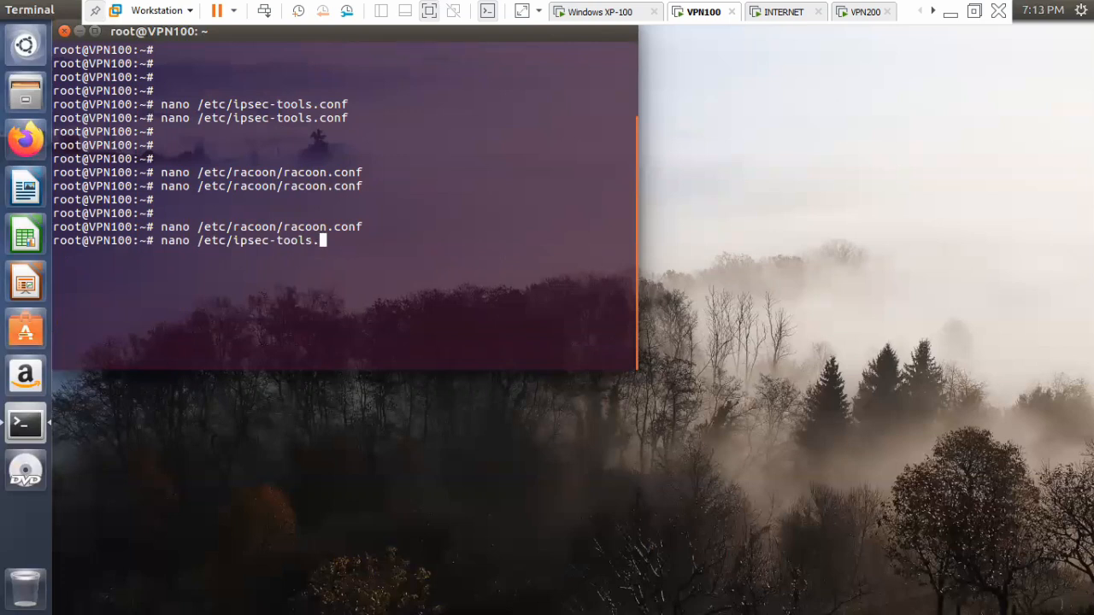
key(Return)
key(Return)
text(serv)
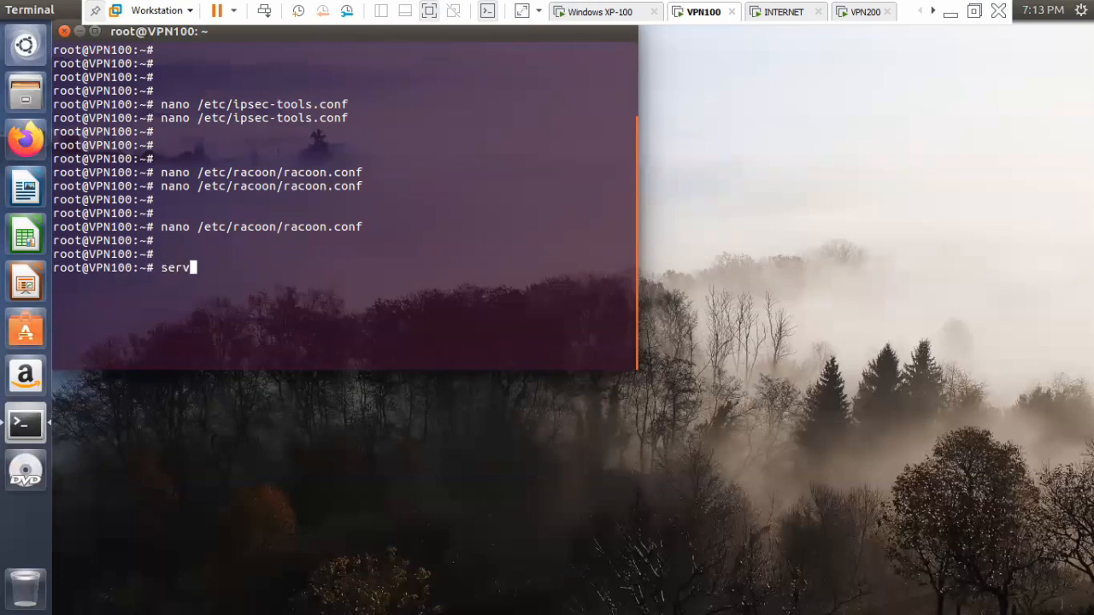
text(ice racoon restart)
key(Return)
key(Return)
key(Return)
Open /etc/ipsec-tools.conf in nano.
text(nano /etc/ip)
key(BackSpace)
key(BackSpace)
text(etc/ipsec-tools.conf)
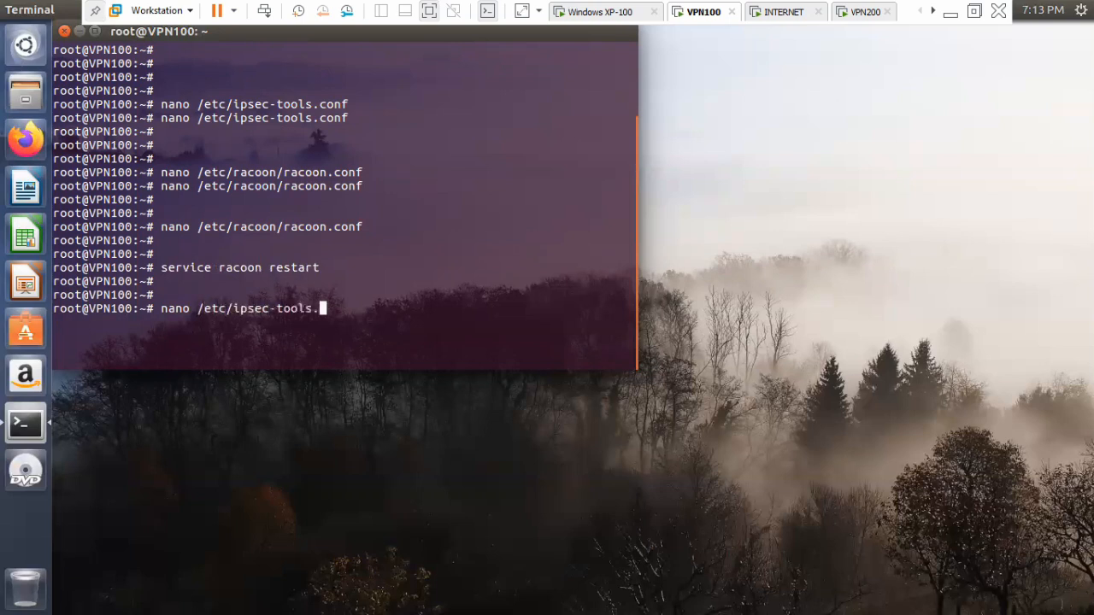
key(Return)
Set the first address of the outbound spdadd line to 172.16.1.1, keeping the /32 suffix.
key(Down)
key(Down)
key(Down)
key(Down)
key(Down)
key(Down)
key(Down)
key(Down)
key(Down)
key(Down)
key(Down)
key(Down)
key(Down)
key(Right)
key(Right)
key(Right)
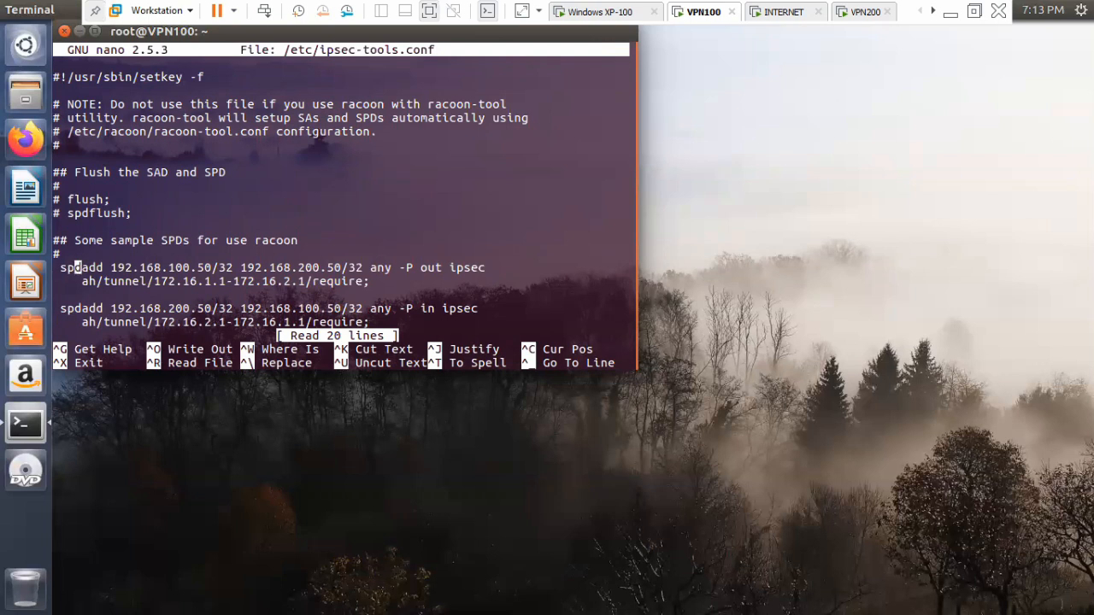
key(Right)
key(Right)
key(Right)
key(Right)
key(Right)
key(Right)
key(Right)
key(Right)
key(Right)
key(Right)
key(Right)
key(Right)
key(Right)
key(Right)
key(Right)
key(Right)
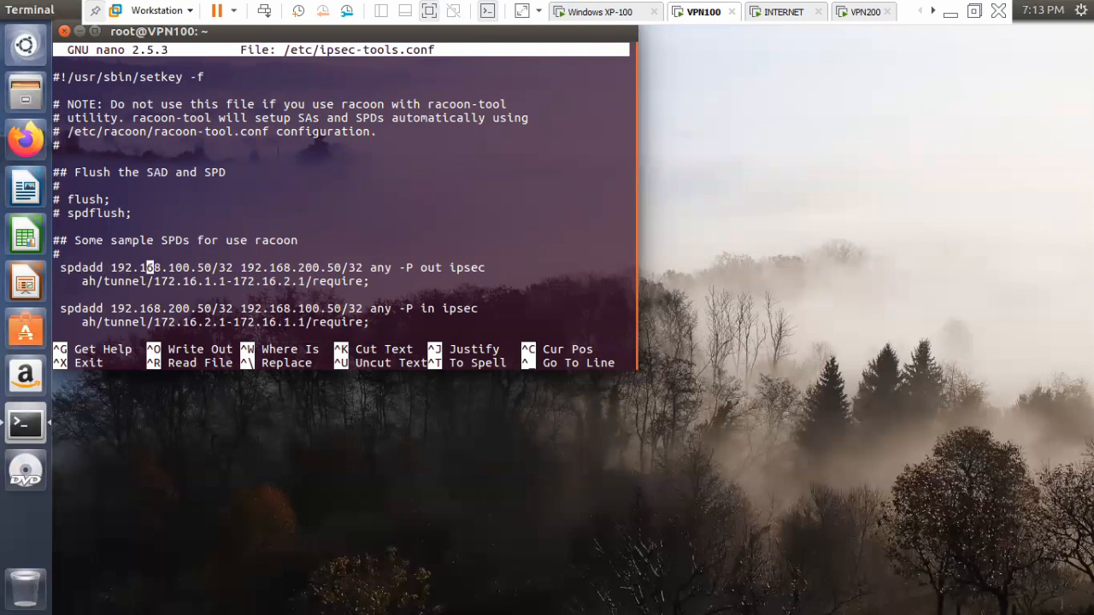
key(Right)
key(Right)
key(Right)
key(BackSpace)
key(BackSpace)
key(BackSpace)
key(BackSpace)
key(BackSpace)
key(BackSpace)
key(BackSpace)
key(BackSpace)
key(BackSpace)
key(BackSpace)
key(BackSpace)
key(BackSpace)
key(BackSpace)
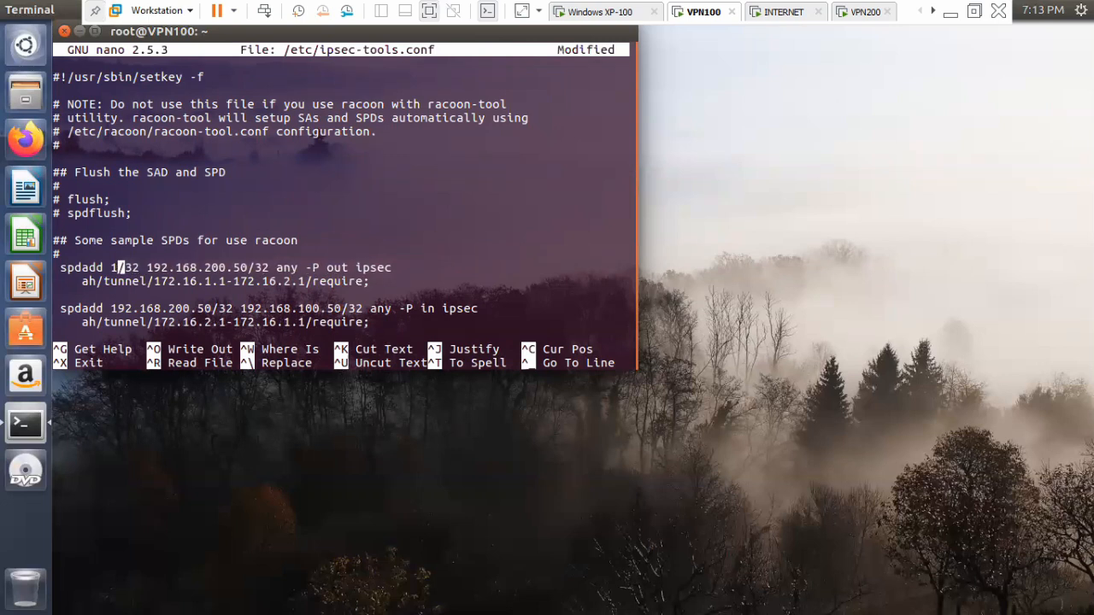
text(72.16.1.1)
Set the second address of the outbound spdadd line to 172.16.2.1, keeping the /32 suffix.
key(Right)
key(Right)
key(Right)
key(Right)
key(Right)
key(Right)
key(Right)
key(Right)
key(Right)
key(Right)
key(Right)
key(Right)
key(Right)
key(Right)
key(Up)
key(Up)
key(Up)
key(Right)
key(Right)
key(Down)
key(Down)
key(Right)
key(Right)
key(Right)
key(Right)
key(Right)
key(Right)
key(Right)
key(Right)
key(Right)
key(Right)
key(Right)
key(Right)
key(Right)
key(Right)
key(Right)
key(Right)
key(Right)
key(Right)
key(Right)
key(Right)
key(Right)
key(Right)
key(Right)
key(BackSpace)
key(BackSpace)
key(BackSpace)
key(BackSpace)
key(BackSpace)
key(BackSpace)
key(BackSpace)
key(BackSpace)
key(BackSpace)
key(BackSpace)
key(BackSpace)
key(BackSpace)
key(BackSpace)
text(72.16.)
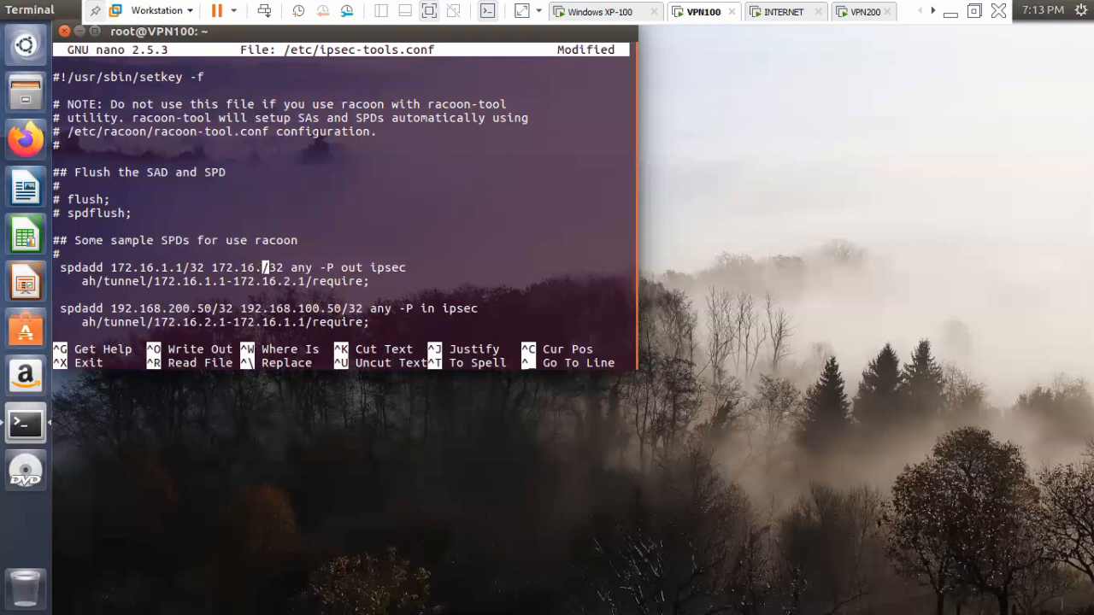
text(2.1)
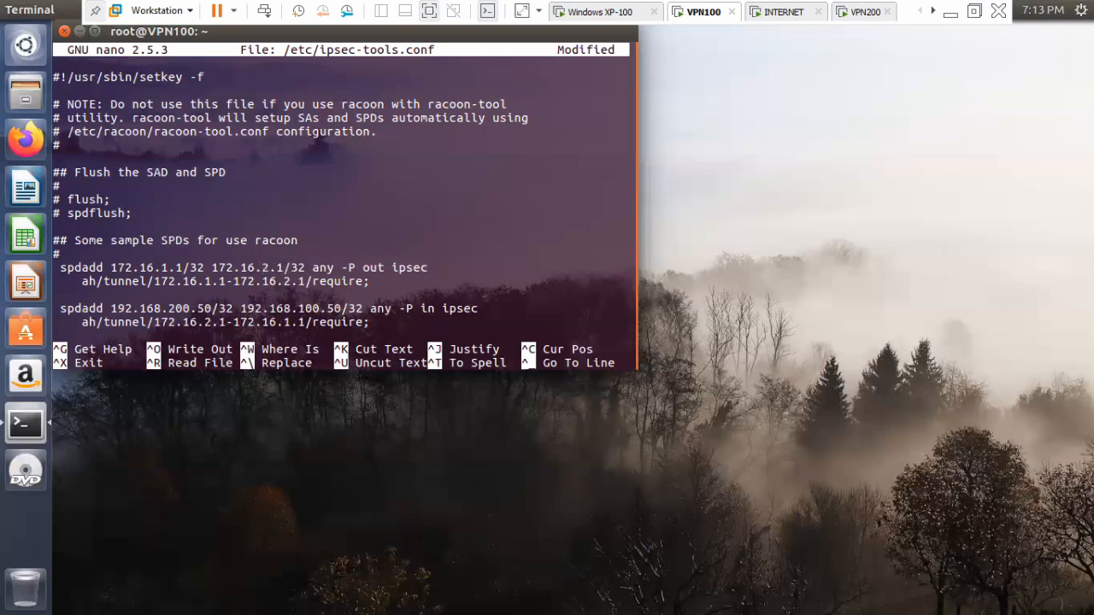
Change the protocol of the outbound policy rule from ah to esp.
key(Down)
key(Left)
key(Left)
key(Left)
key(Left)
key(Left)
key(Left)
key(Left)
key(Left)
key(Left)
key(Left)
key(Left)
key(Left)
key(Left)
key(Left)
key(Left)
key(Left)
key(Left)
key(Left)
key(Left)
key(Left)
key(Left)
key(BackSpace)
key(BackSpace)
text(esp)
Change the mode of the outbound policy rule from tunnel to transport.
key(Right)
key(Right)
key(Right)
key(Right)
key(Right)
key(Right)
key(Right)
key(BackSpace)
key(BackSpace)
key(BackSpace)
key(BackSpace)
key(BackSpace)
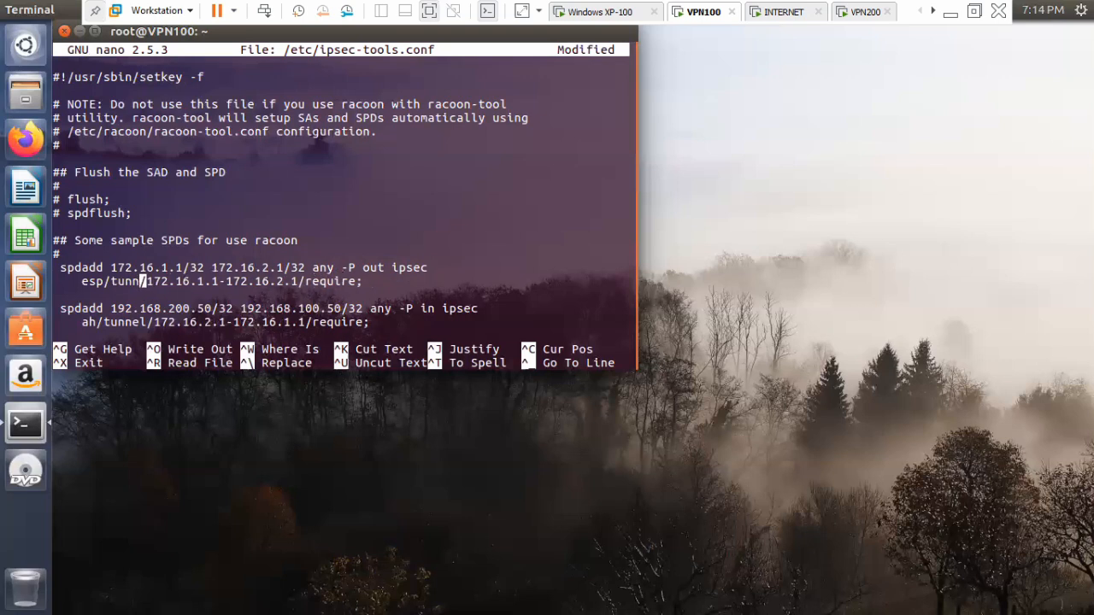
text(ra)
text(sp)
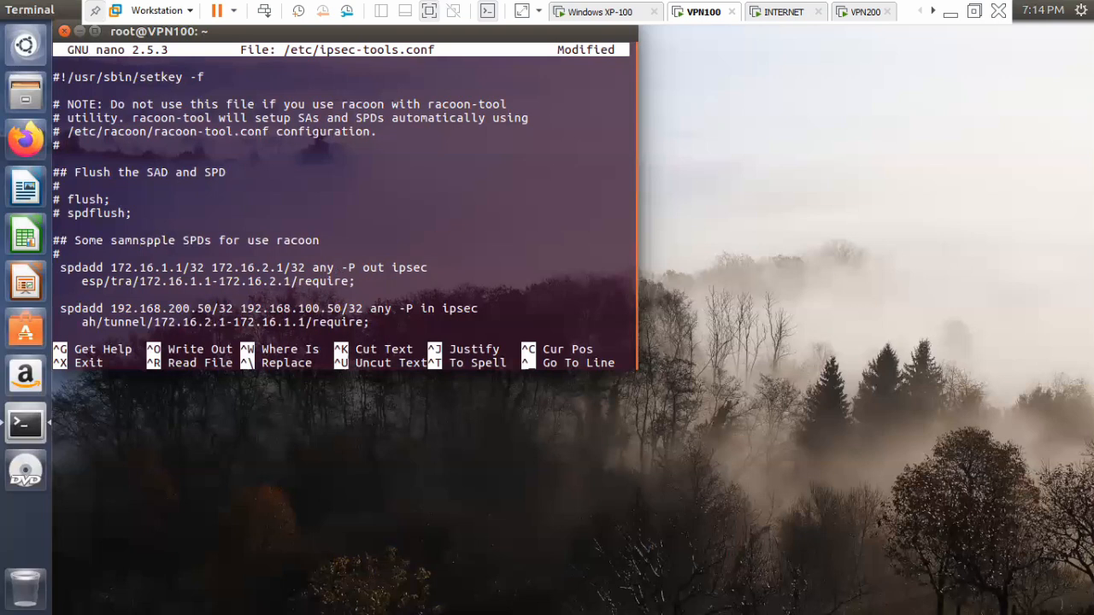
key(BackSpace)
key(BackSpace)
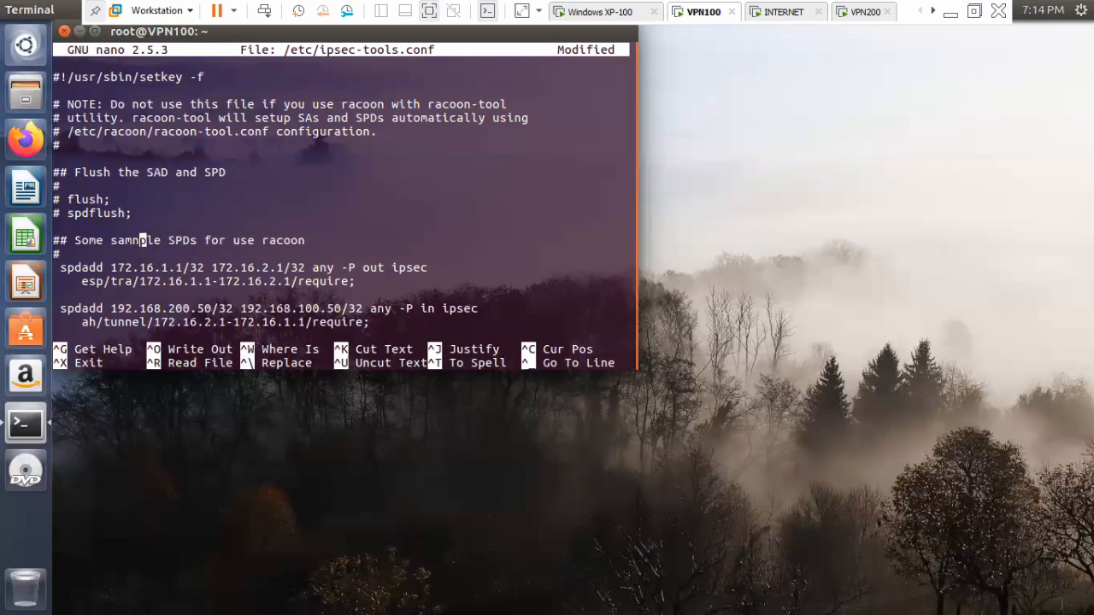
key(Up)
key(Up)
key(Up)
key(Down)
key(Down)
key(Down)
key(Down)
key(Down)
key(Down)
key(Left)
text(nsport)
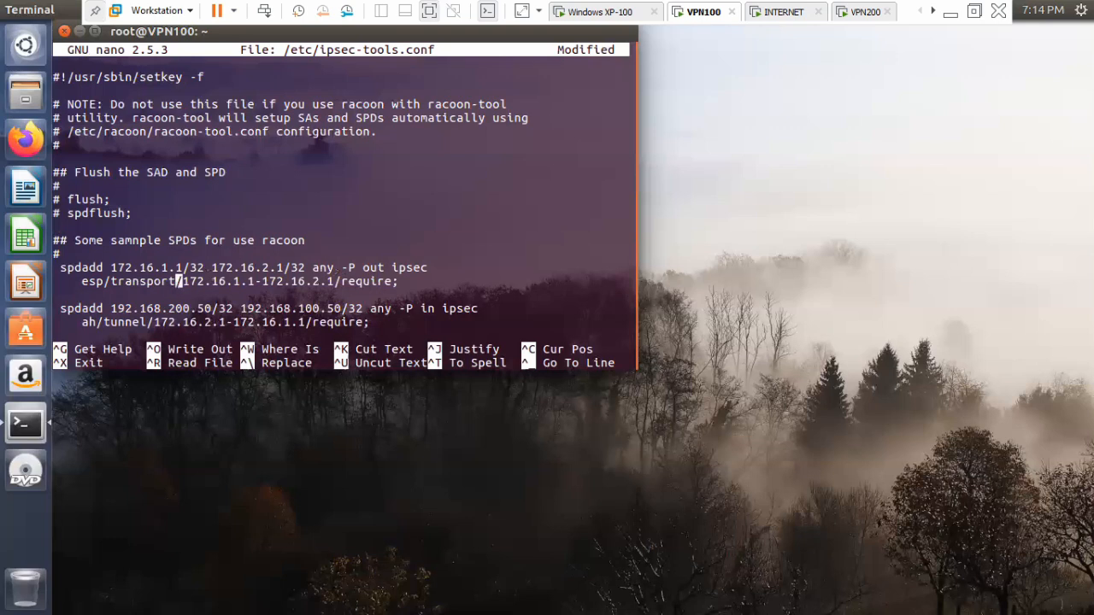
Remove the endpoint address pair from the outbound rule so it reads esp/transport//require, and save ipsec-tools.conf under the same name.
key(Right)
key(Right)
key(Right)
key(Right)
key(Right)
key(Right)
key(Right)
key(Right)
key(Right)
key(Right)
key(Right)
key(Right)
key(Right)
key(Right)
key(Right)
key(Right)
key(Right)
key(Up)
key(Up)
key(Up)
key(Up)
key(Up)
key(Up)
key(Up)
key(Up)
key(Up)
key(Up)
key(Up)
key(Down)
key(Down)
key(Down)
key(Down)
key(Down)
key(Down)
key(Down)
key(Down)
key(Down)
key(Down)
key(Down)
key(Right)
key(Right)
key(Right)
key(Right)
key(Right)
key(Right)
key(Right)
key(Right)
key(Right)
key(Right)
key(Right)
key(Right)
key(Right)
key(Right)
key(Right)
key(Right)
key(Right)
key(Right)
key(Right)
key(Right)
key(Right)
key(Right)
key(BackSpace)
key(BackSpace)
key(BackSpace)
key(BackSpace)
key(BackSpace)
key(BackSpace)
key(BackSpace)
key(BackSpace)
key(BackSpace)
key(BackSpace)
key(BackSpace)
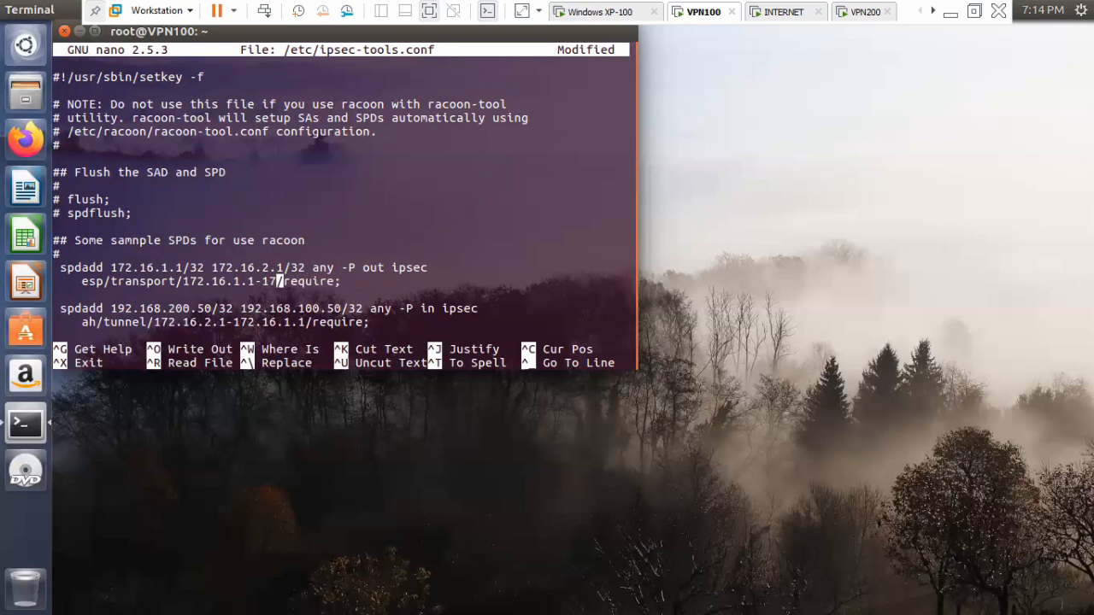
key(BackSpace)
key(BackSpace)
key(BackSpace)
key(BackSpace)
key(BackSpace)
key(BackSpace)
key(BackSpace)
key(BackSpace)
key(BackSpace)
key(BackSpace)
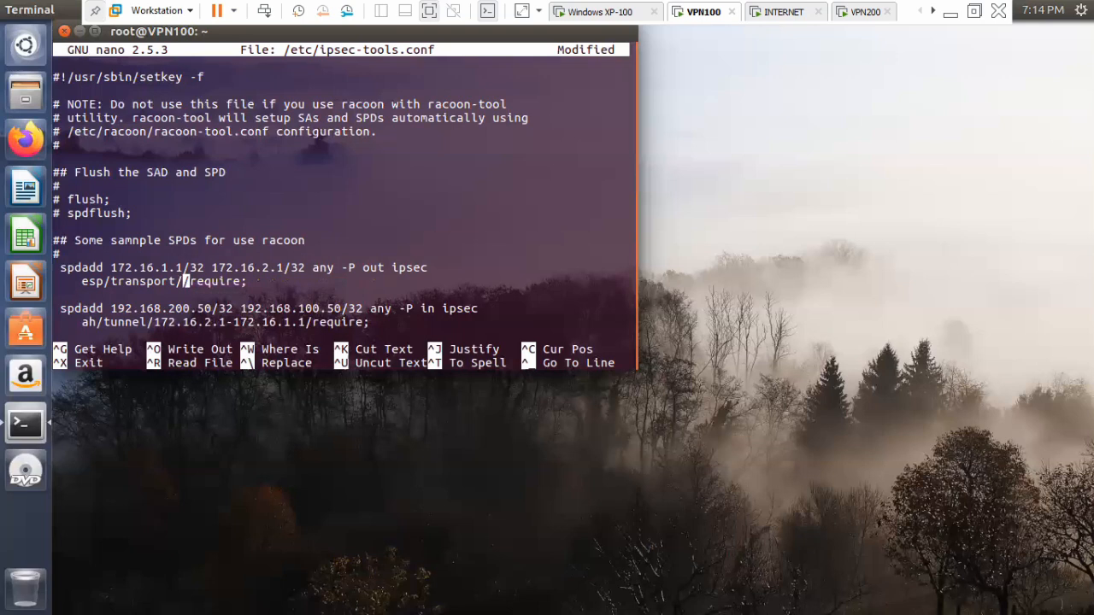
key(ctrl+o)
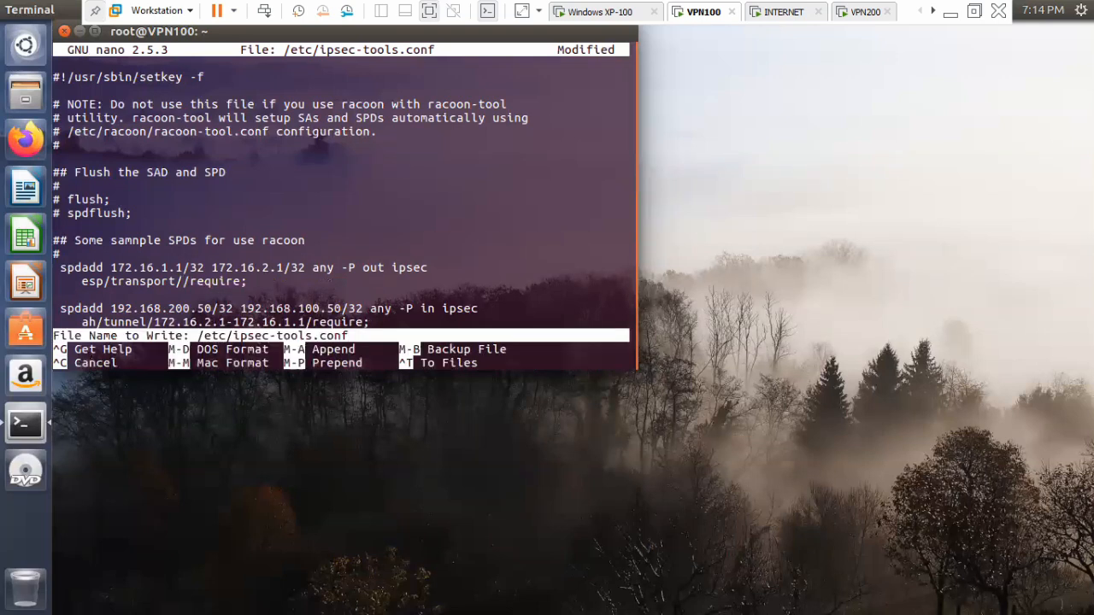
key(Return)
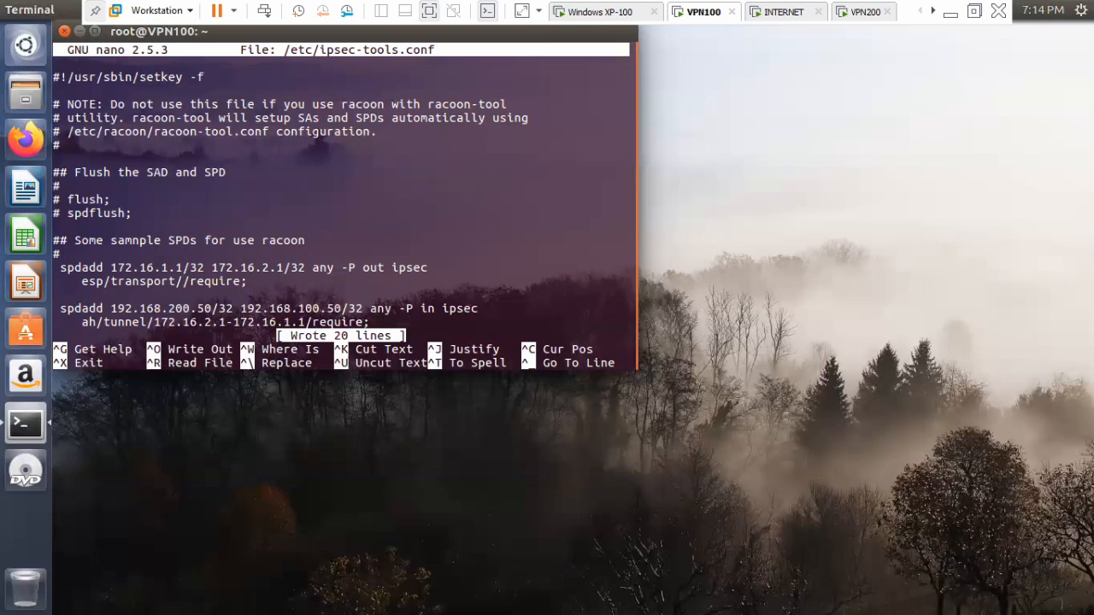
Set the first address of the inbound spdadd line to 172.16.2.1, keeping the /32 suffix.
key(Down)
key(Down)
key(Right)
key(Right)
key(Right)
key(Right)
key(BackSpace)
key(BackSpace)
key(BackSpace)
key(BackSpace)
key(BackSpace)
key(BackSpace)
key(BackSpace)
key(BackSpace)
key(BackSpace)
key(BackSpace)
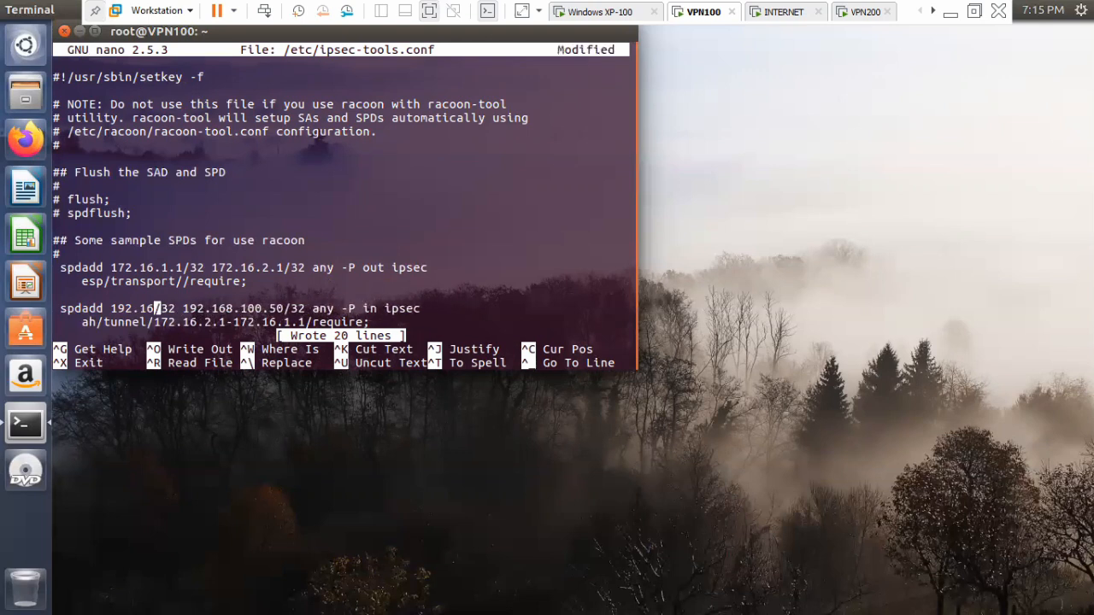
key(BackSpace)
key(BackSpace)
key(BackSpace)
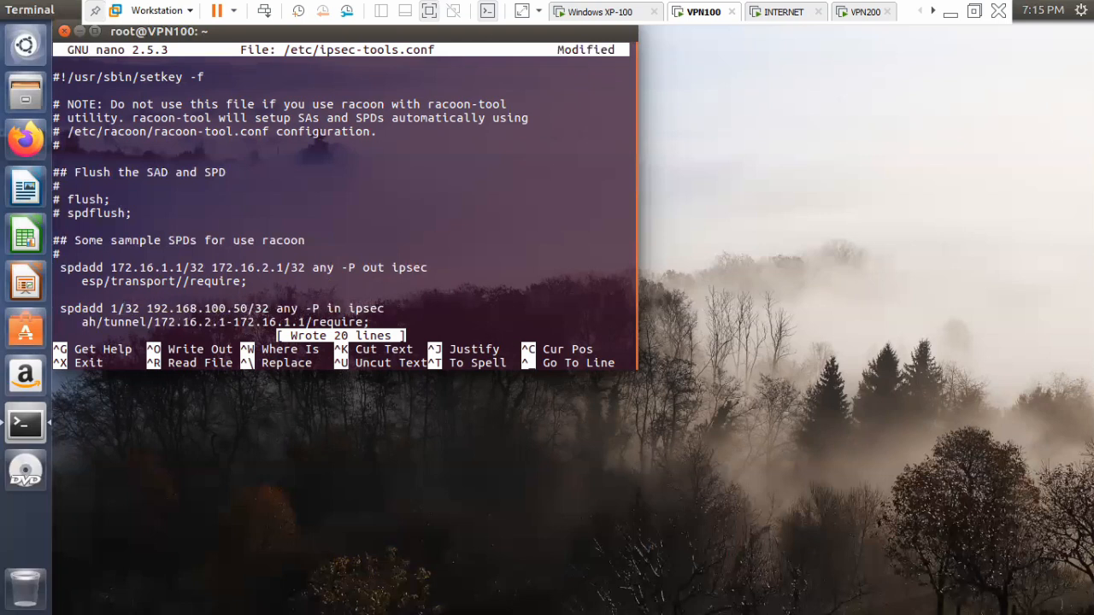
text(72)
text(.16.)
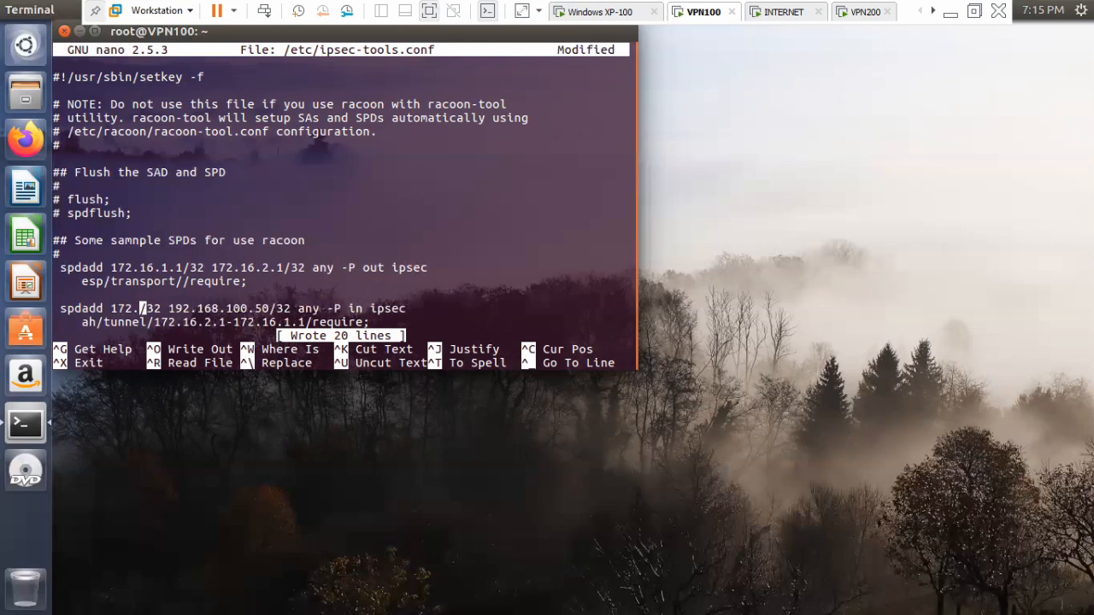
text(2.16.)
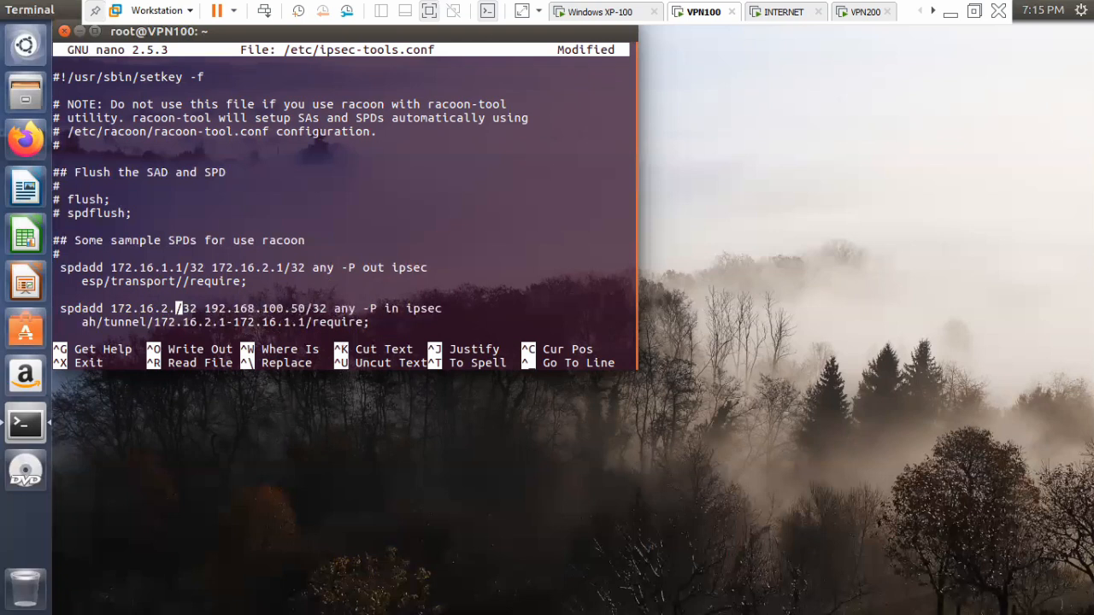
Set the second address of the inbound spdadd line to 172.16.1.1, keeping the /32 suffix.
key(Right)
key(Right)
key(Right)
key(Right)
key(Right)
key(Right)
key(Right)
key(Right)
key(Right)
key(Right)
key(Right)
key(Right)
key(Right)
key(Right)
key(Right)
key(Right)
key(Right)
key(Right)
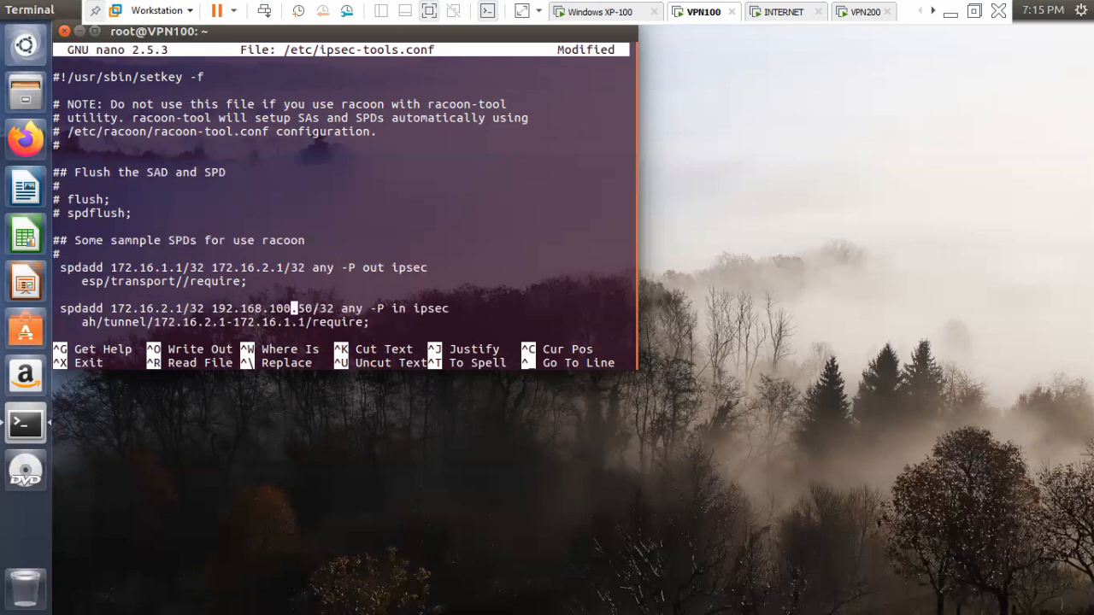
key(BackSpace)
key(BackSpace)
key(BackSpace)
key(BackSpace)
key(BackSpace)
key(BackSpace)
key(BackSpace)
key(BackSpace)
key(BackSpace)
key(BackSpace)
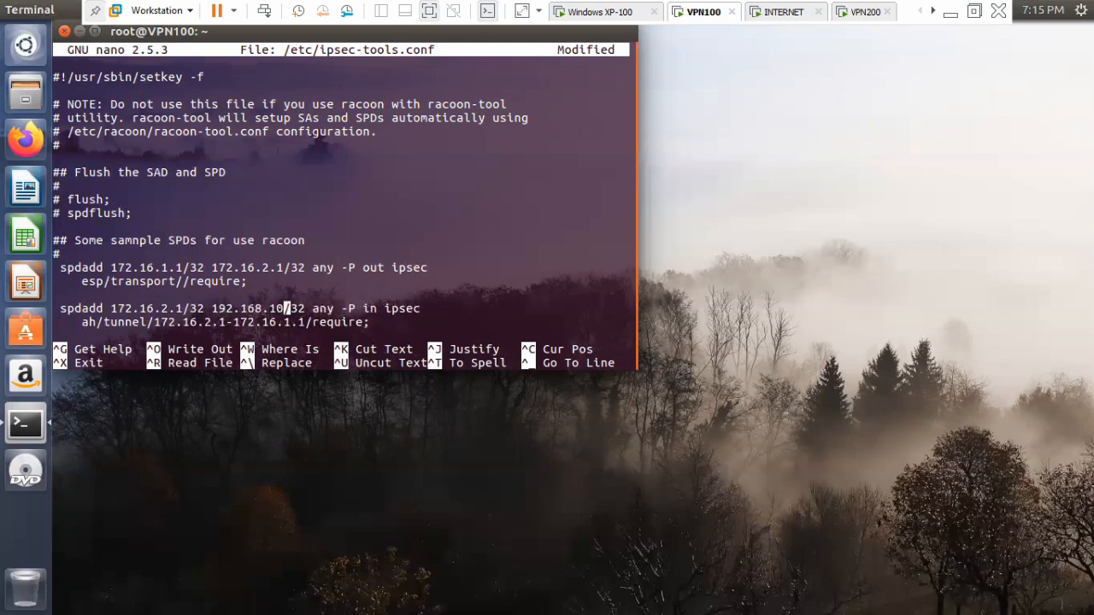
key(BackSpace)
key(BackSpace)
key(BackSpace)
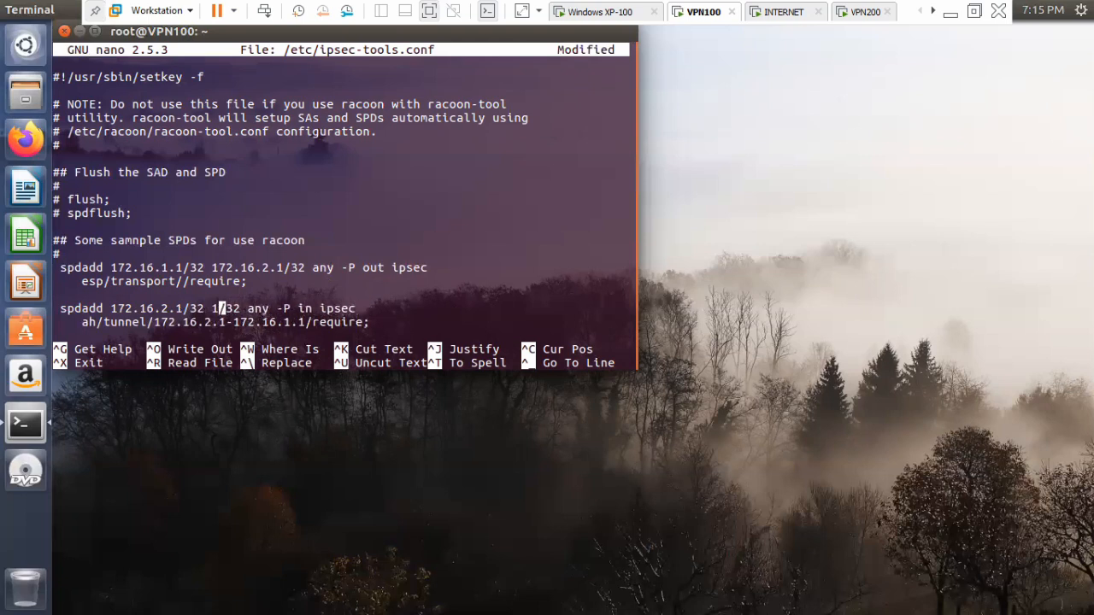
text(72.16.)
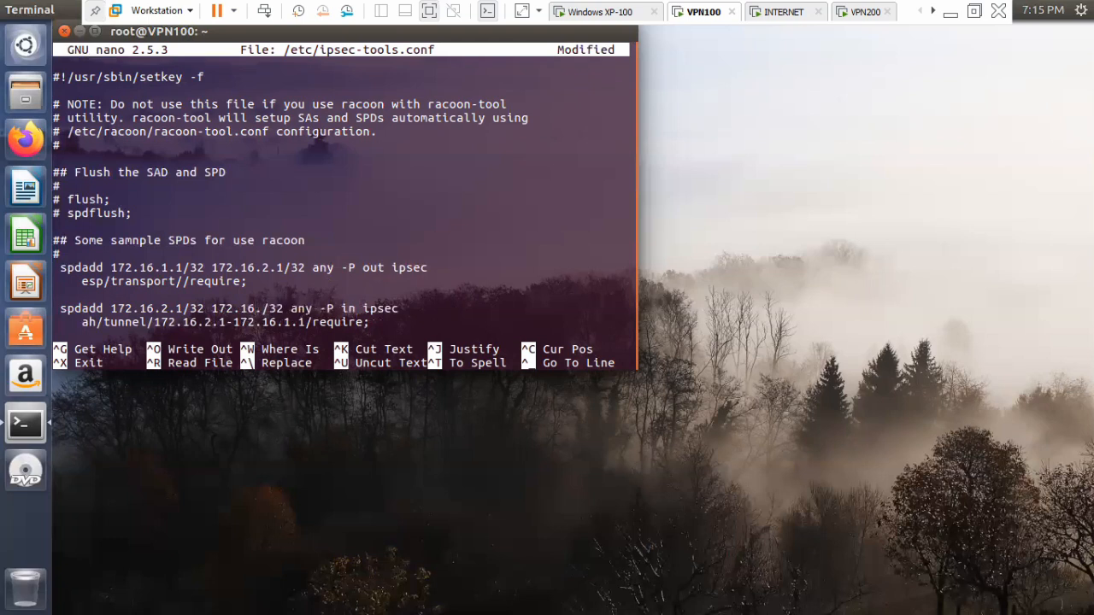
text(1.1)
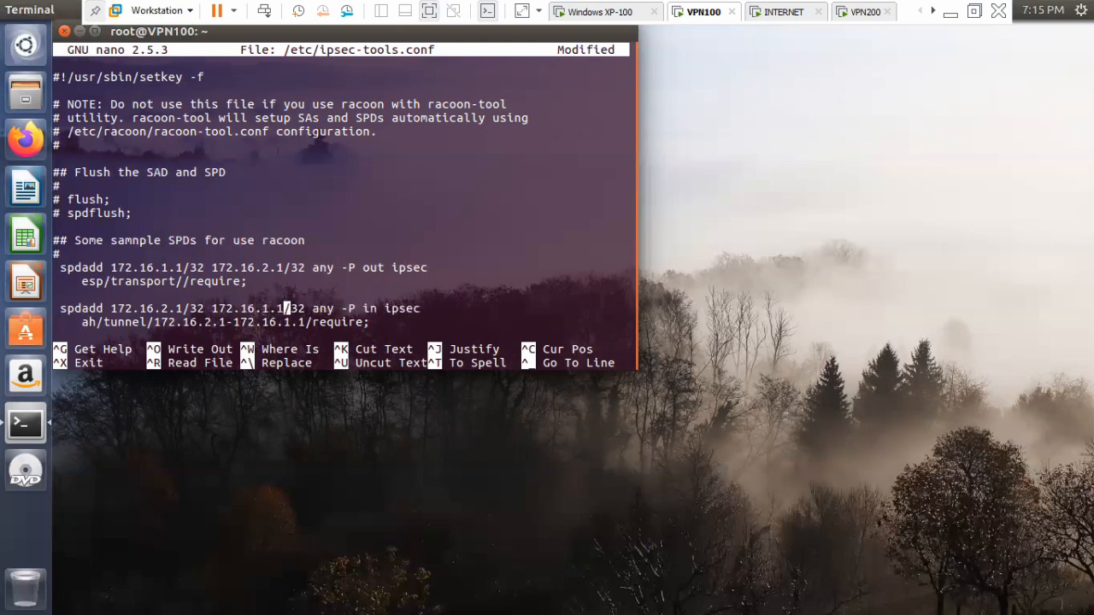
Change the protocol of the inbound policy rule from ah to esp.
key(Down)
key(Left)
key(Left)
key(Left)
key(Left)
key(Left)
key(Left)
key(Left)
key(Left)
key(Left)
key(Left)
key(Left)
key(Left)
key(Left)
key(Left)
key(Left)
key(Left)
key(Left)
key(Left)
key(Left)
key(Left)
key(Left)
key(Left)
key(BackSpace)
key(BackSpace)
text(e)
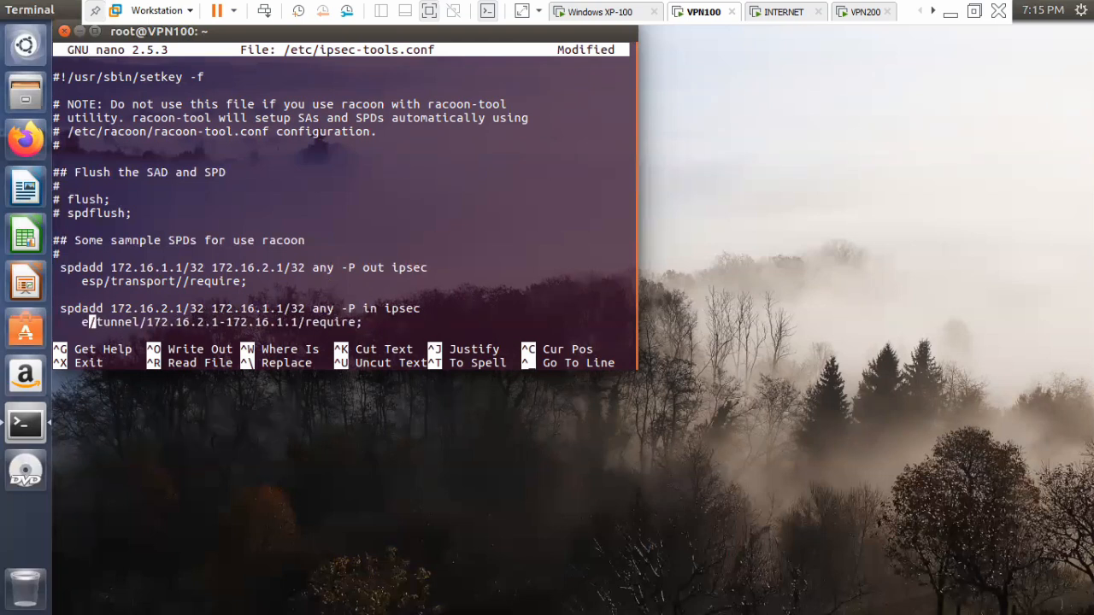
text(sp)
Change the mode of the inbound policy rule from tunnel to transport.
key(Right)
key(Right)
key(Right)
key(Right)
key(Right)
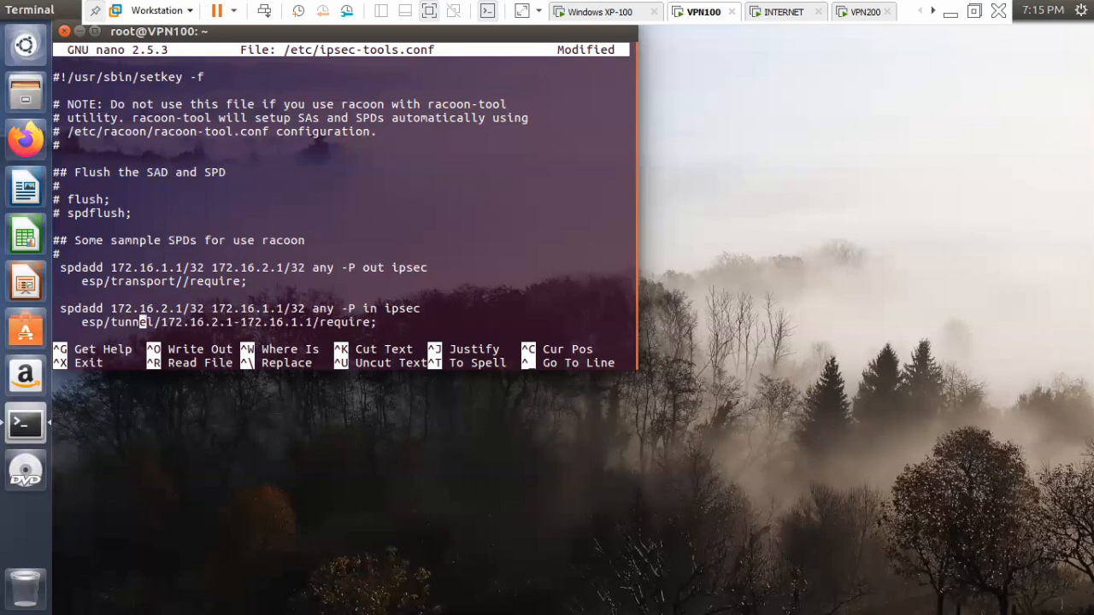
key(BackSpace)
key(BackSpace)
key(BackSpace)
key(BackSpace)
key(BackSpace)
key(ctrl+r)
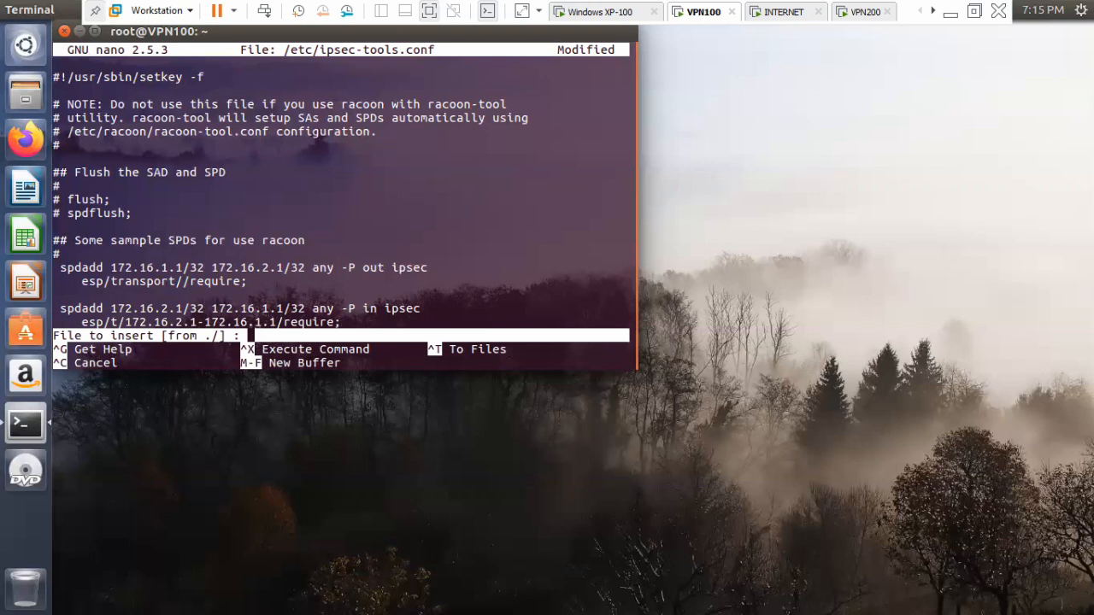
key(ctrl+c)
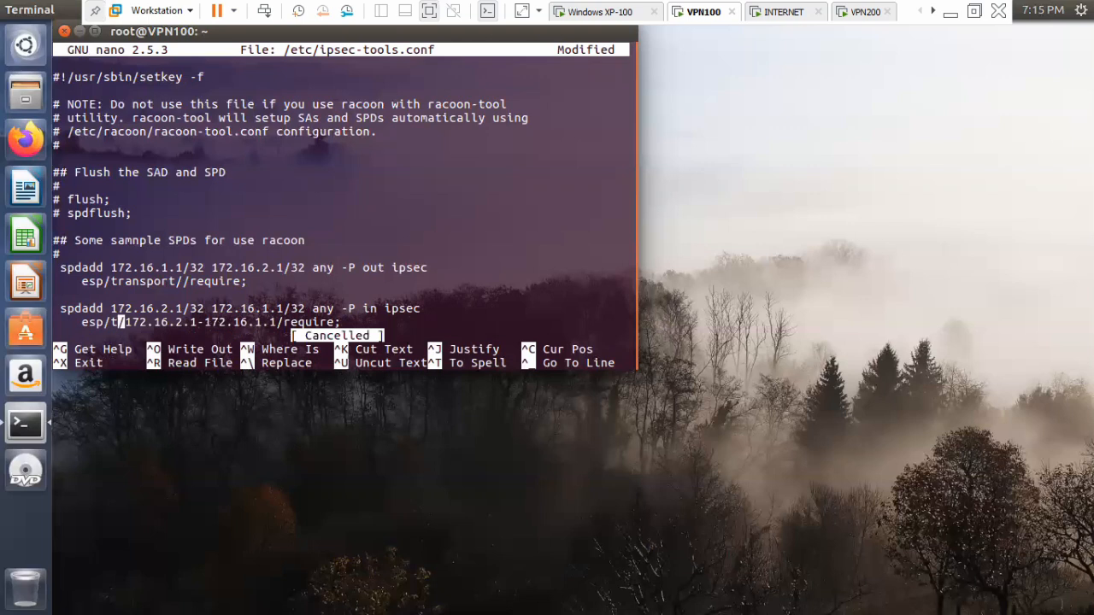
text(ransport)
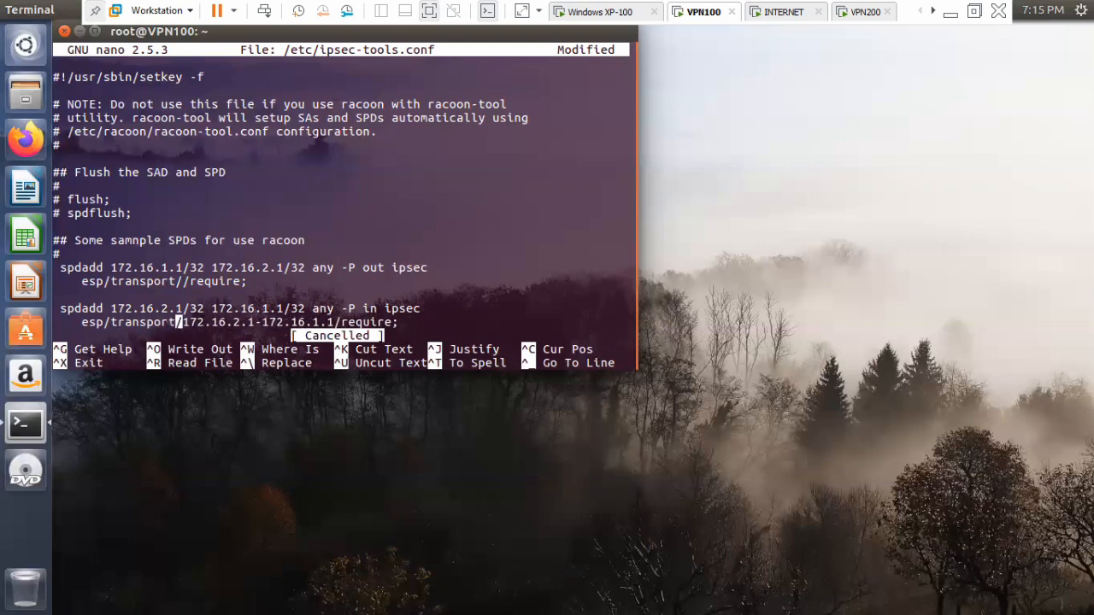
Remove the endpoint pair 172.16.2.1-172.16.1.1 from the inbound policy rule so it reads esp/transport//require.
key(Right)
key(Right)
key(Right)
key(Right)
key(Right)
key(Right)
key(Right)
key(Right)
key(Right)
key(Right)
key(Right)
key(Right)
key(Right)
key(Right)
key(Right)
key(Right)
key(Right)
key(Right)
key(Right)
key(Right)
key(Right)
key(BackSpace)
key(BackSpace)
key(BackSpace)
key(BackSpace)
key(BackSpace)
key(BackSpace)
key(BackSpace)
key(BackSpace)
key(BackSpace)
key(BackSpace)
key(BackSpace)
key(BackSpace)
key(BackSpace)
key(BackSpace)
key(BackSpace)
key(BackSpace)
key(BackSpace)
key(BackSpace)
key(BackSpace)
key(BackSpace)
key(BackSpace)
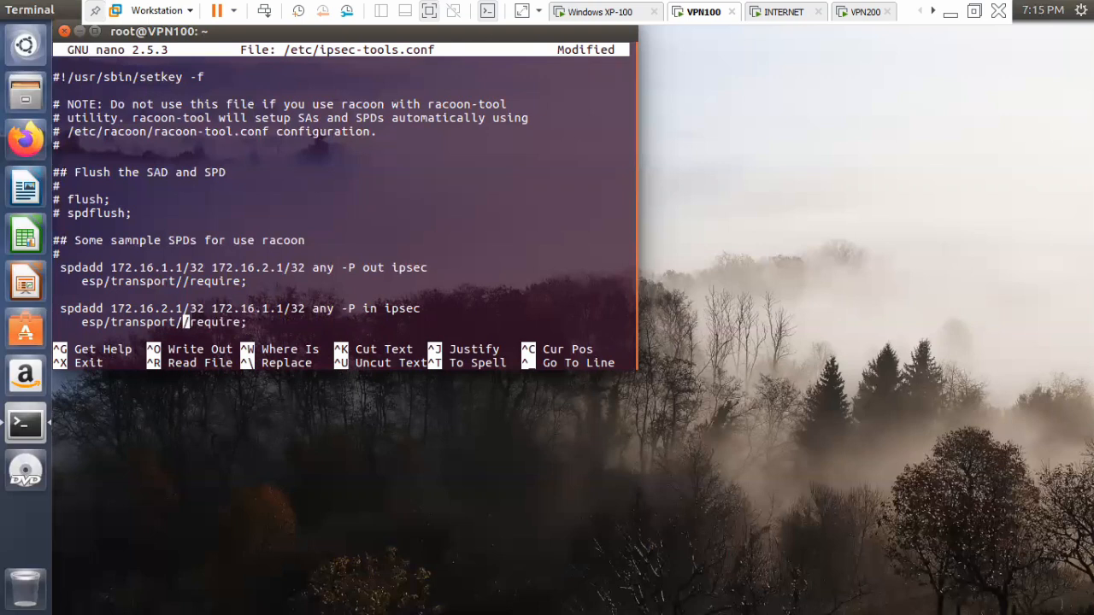
Save /etc/ipsec-tools.conf under the same name and close the editor.
key(ctrl+o)
key(Return)
key(ctrl+x)
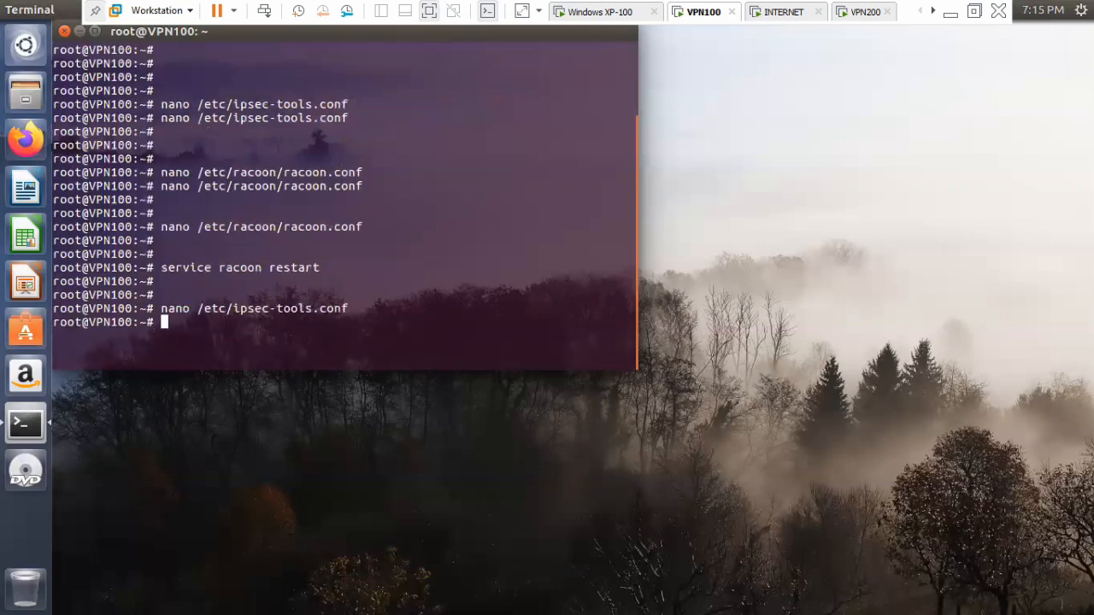
Restart the setkey service on VPN100 with "service setkey restart".
key(Return)
key(Return)
key(Return)
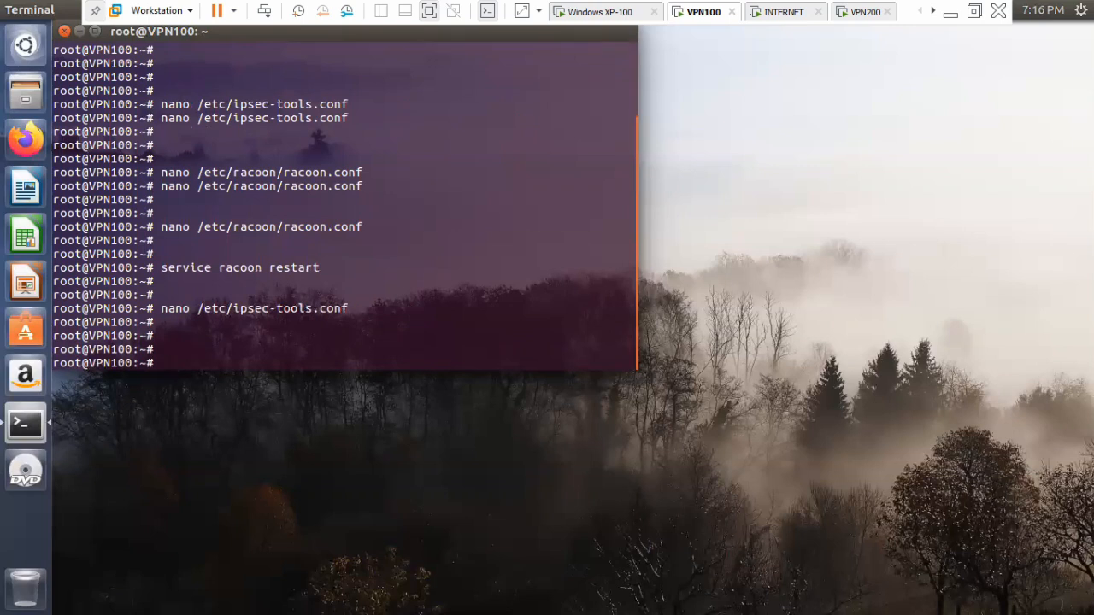
text(service setkey restar)
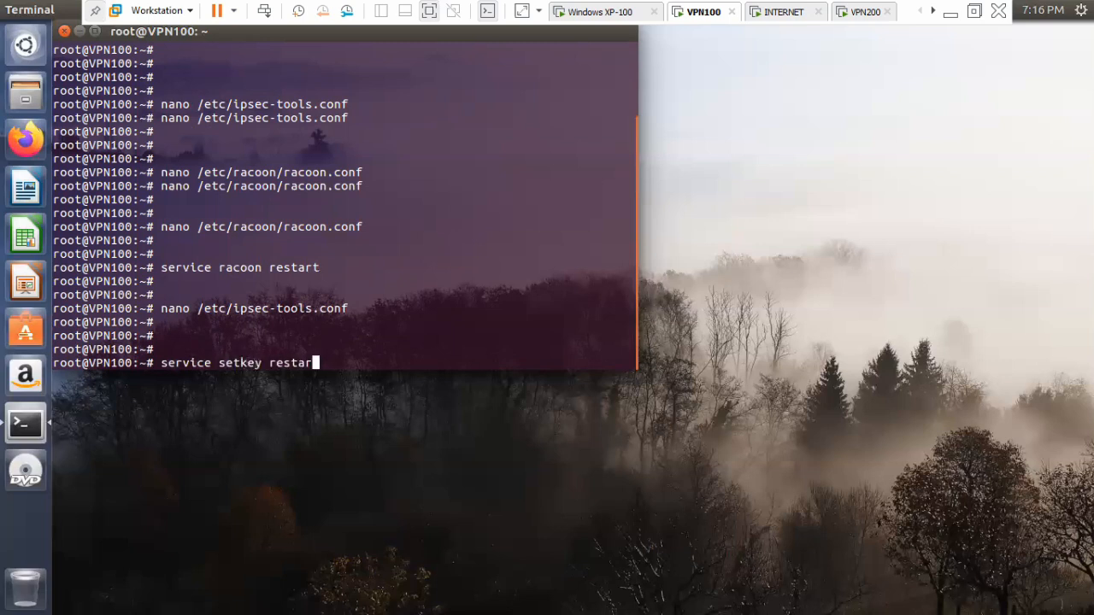
text(t)
key(Return)
Switch to the VPN200 virtual machine and log in with the account password.
key(Return)
key(Return)
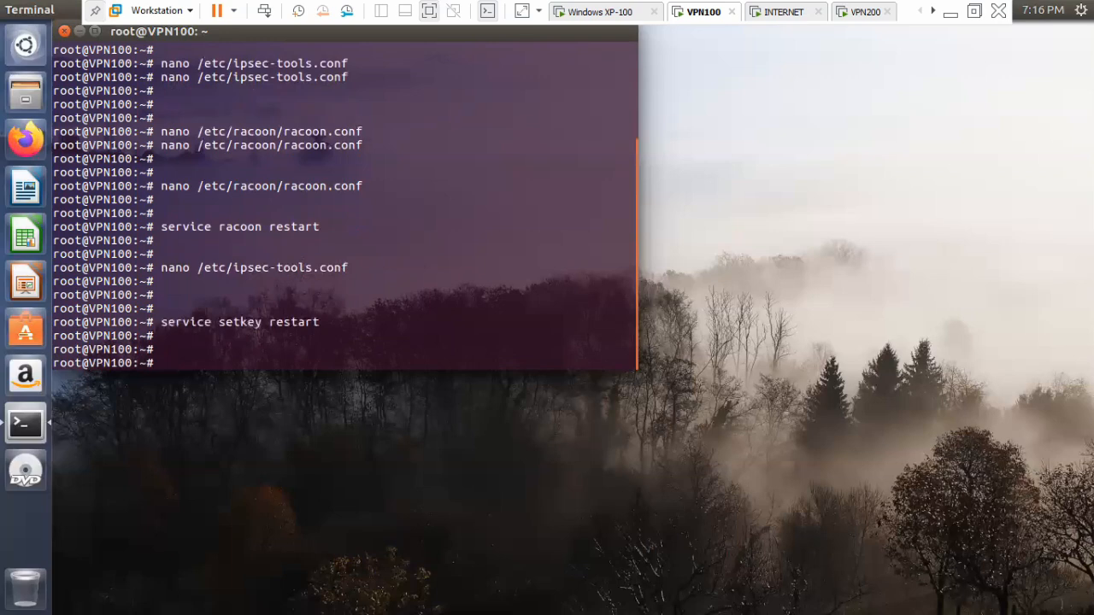
click(848, 13)
click(224, 342)
text(•••)
key(Return)
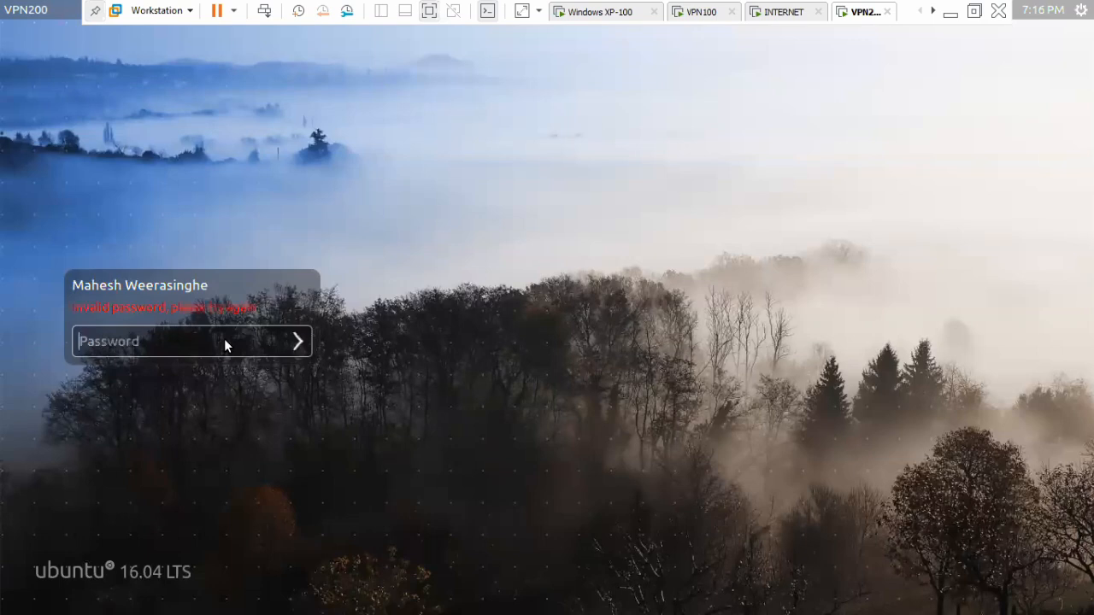
text(••••)
key(Return)
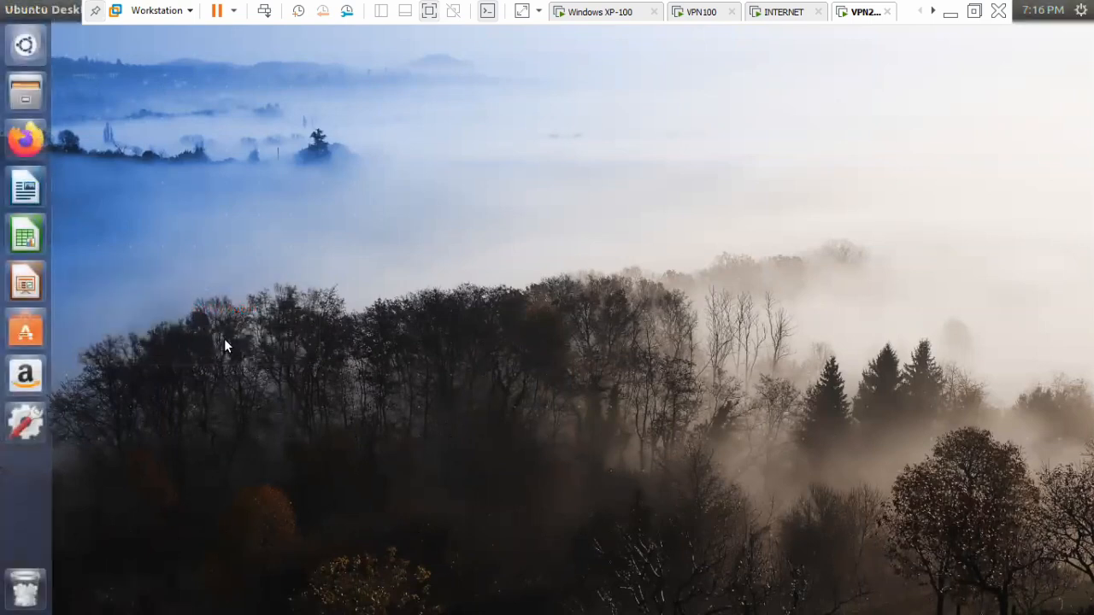
Open a terminal from the VPN200 desktop and move its window towards the middle of the desktop.
right_click(304, 207)
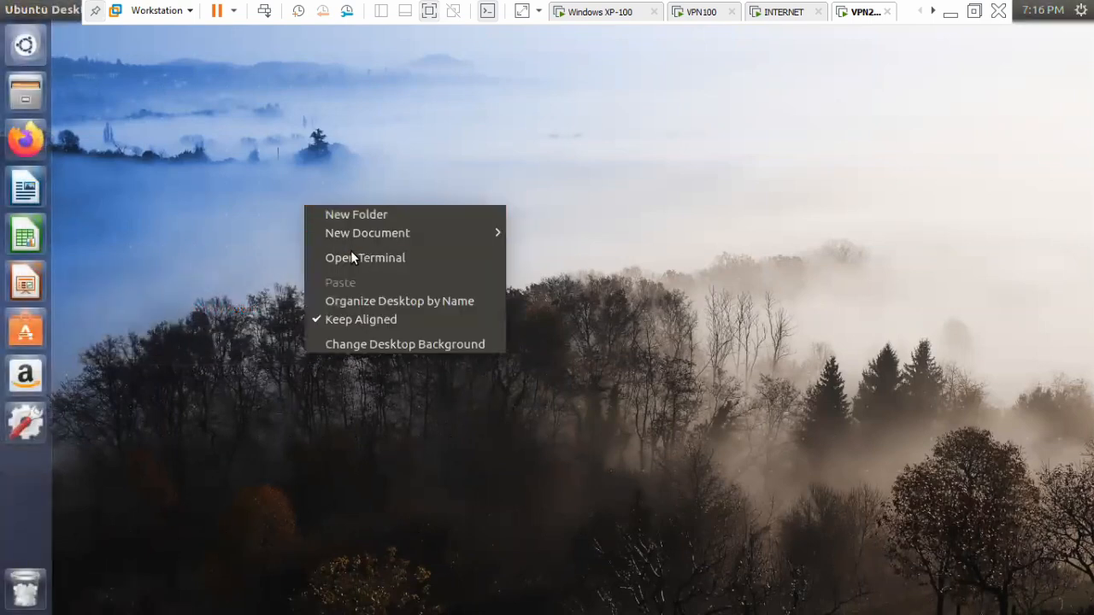
click(351, 254)
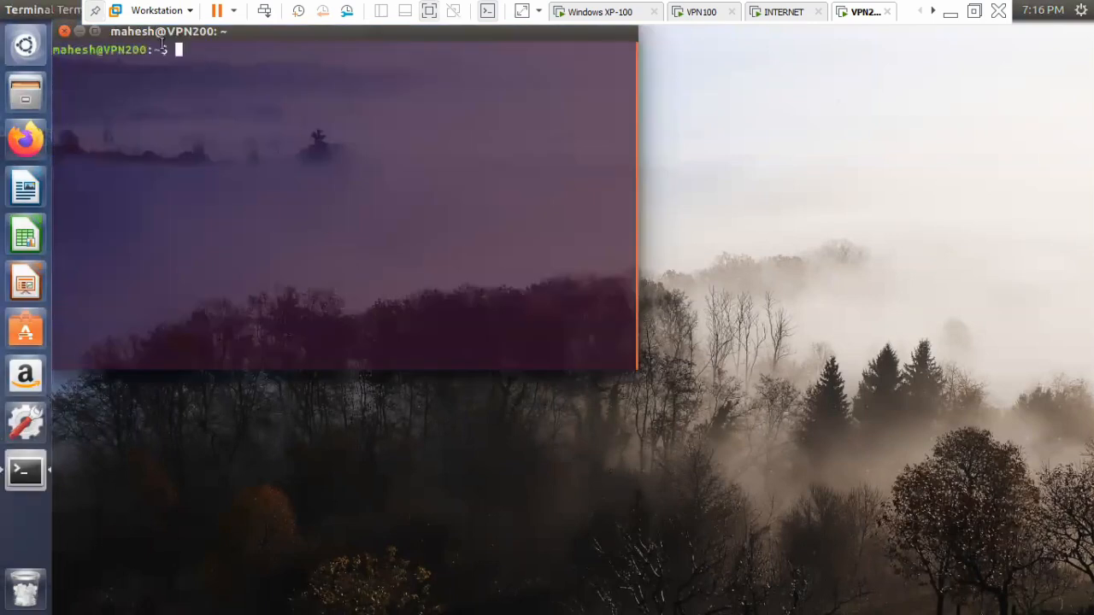
drag(161, 36, 224, 159)
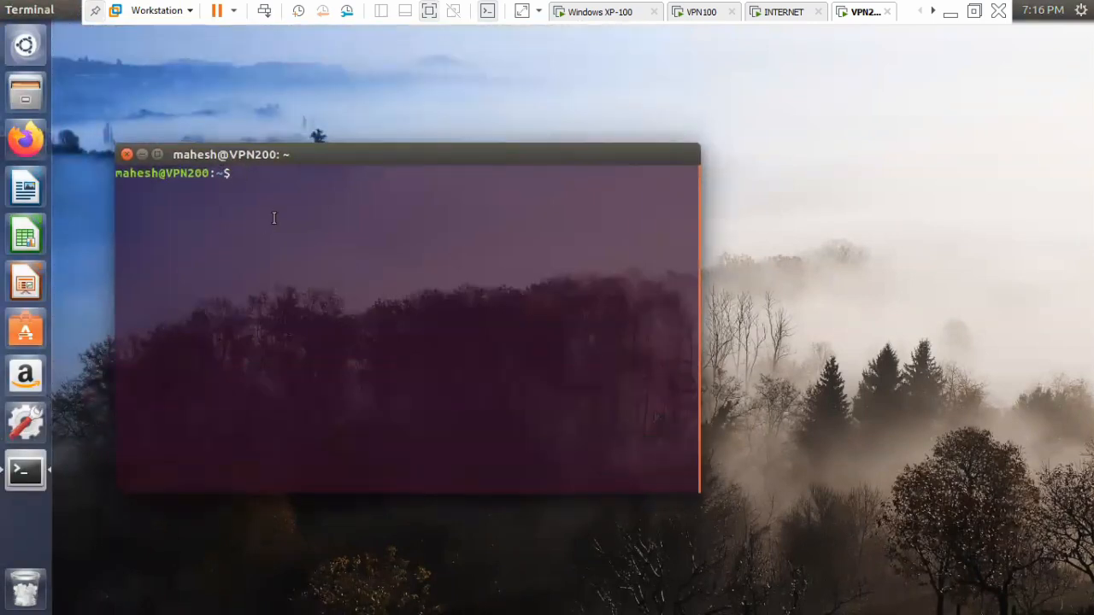
Become root with sudo su using the account password, change to the home directory and clear the terminal.
text(sudo su)
key(Return)
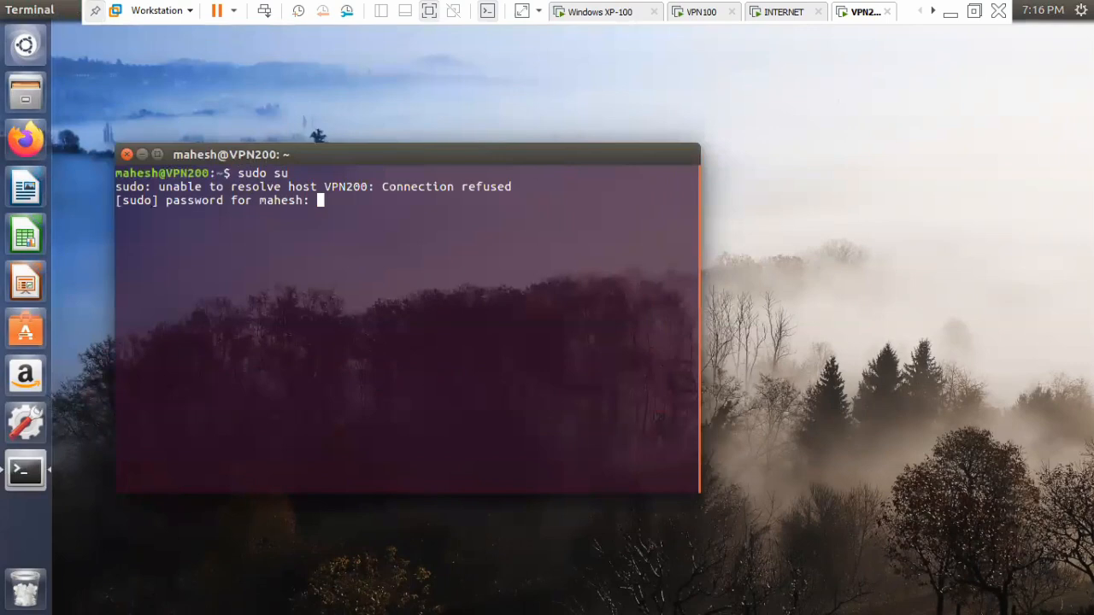
key(Return)
text(cd)
key(Return)
text(clear)
key(Return)
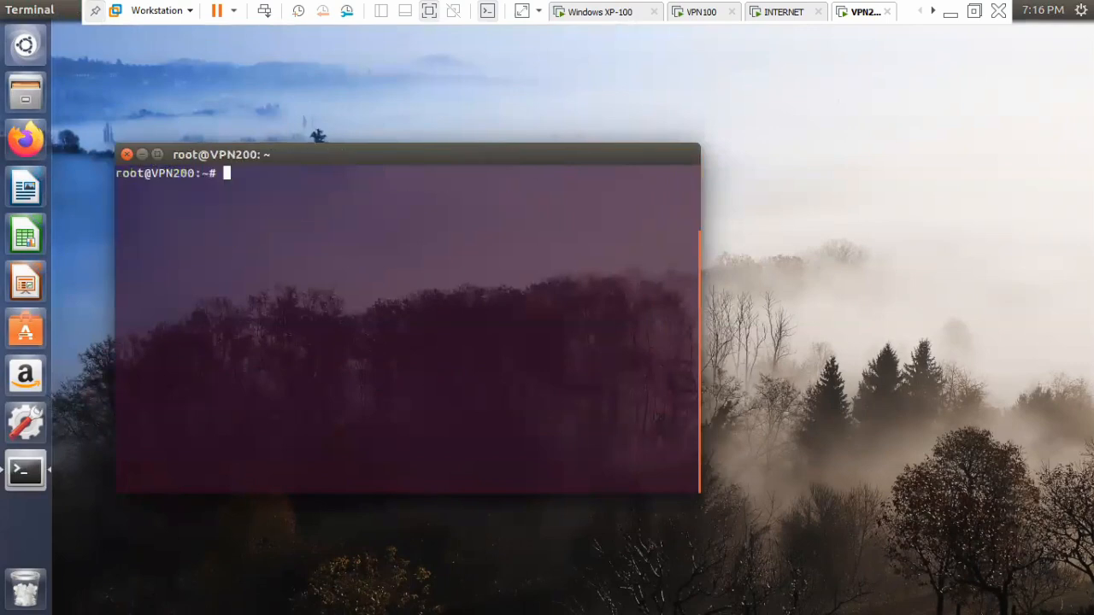
Open /etc/racoon/racoon.conf in nano on VPN200.
key(Return)
key(Return)
key(Return)
key(Return)
key(Return)
key(Return)
key(Return)
key(Return)
key(Return)
key(Return)
text(nano /)
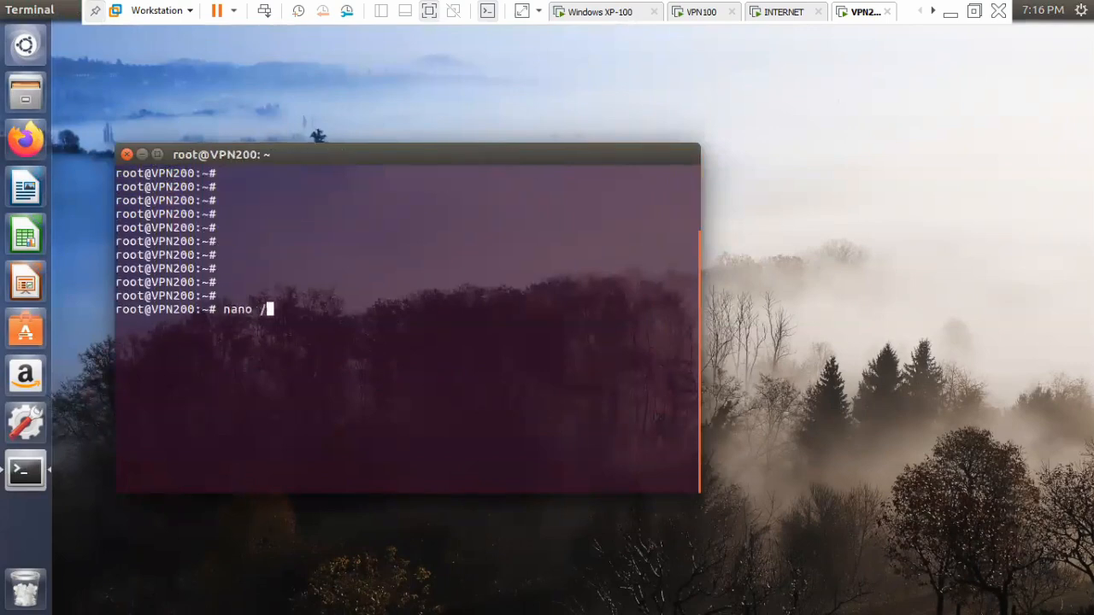
text(etc/racoon/racoon.conf)
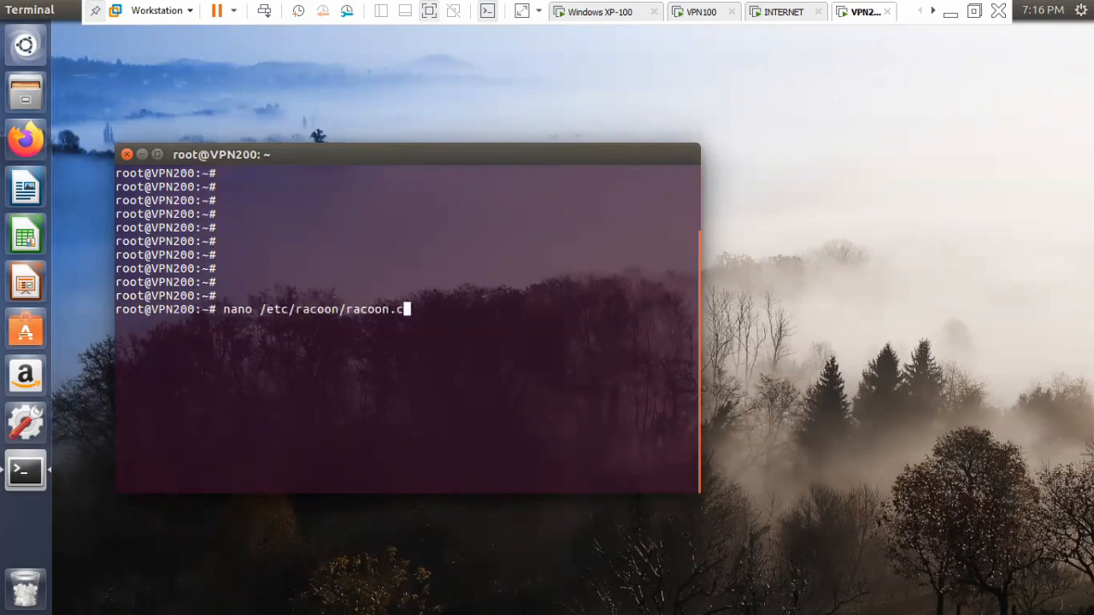
key(Return)
Set the first address of the sainfo line to 172.16.2.1, keeping the /32[any] suffix.
key(Down)
key(Down)
key(Down)
key(Down)
key(Down)
key(Down)
key(Down)
key(Down)
key(Down)
key(Down)
key(Down)
key(Down)
key(Down)
key(Down)
key(Down)
key(Down)
key(Down)
key(Down)
key(Down)
key(Down)
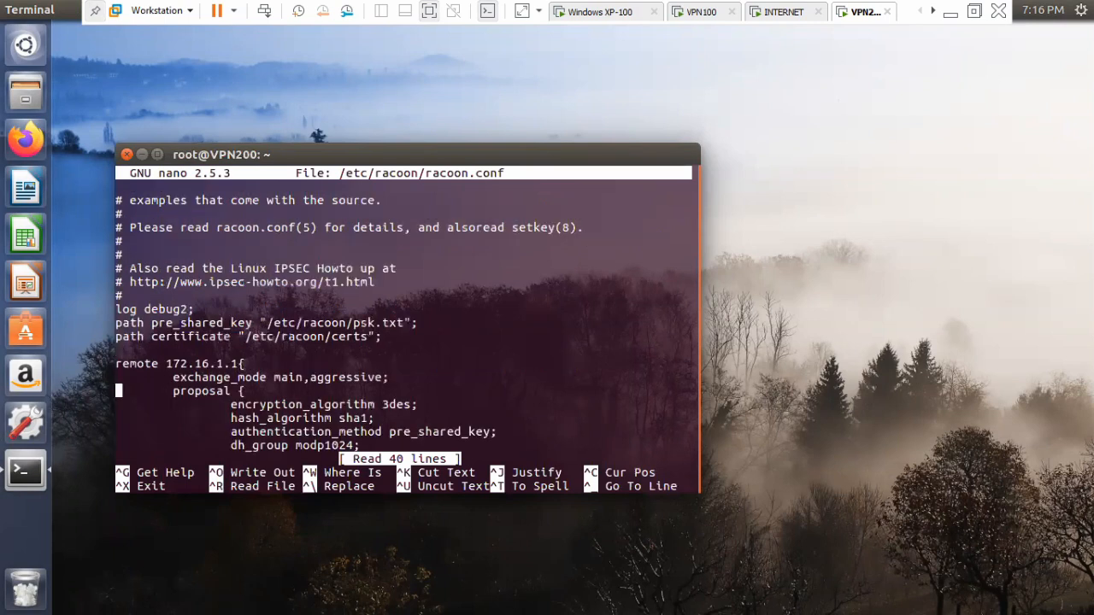
key(Down)
key(Down)
key(Down)
key(Down)
key(Down)
key(Down)
key(Down)
key(Down)
key(Down)
key(Right)
key(Right)
key(Right)
key(Right)
key(Right)
key(Right)
key(Right)
key(Right)
key(Right)
key(Right)
key(Right)
key(Right)
key(Right)
key(Right)
key(Right)
key(Right)
key(Right)
key(Right)
key(Right)
key(Right)
key(Right)
key(BackSpace)
key(BackSpace)
key(BackSpace)
key(BackSpace)
key(BackSpace)
key(BackSpace)
key(BackSpace)
key(BackSpace)
key(BackSpace)
key(BackSpace)
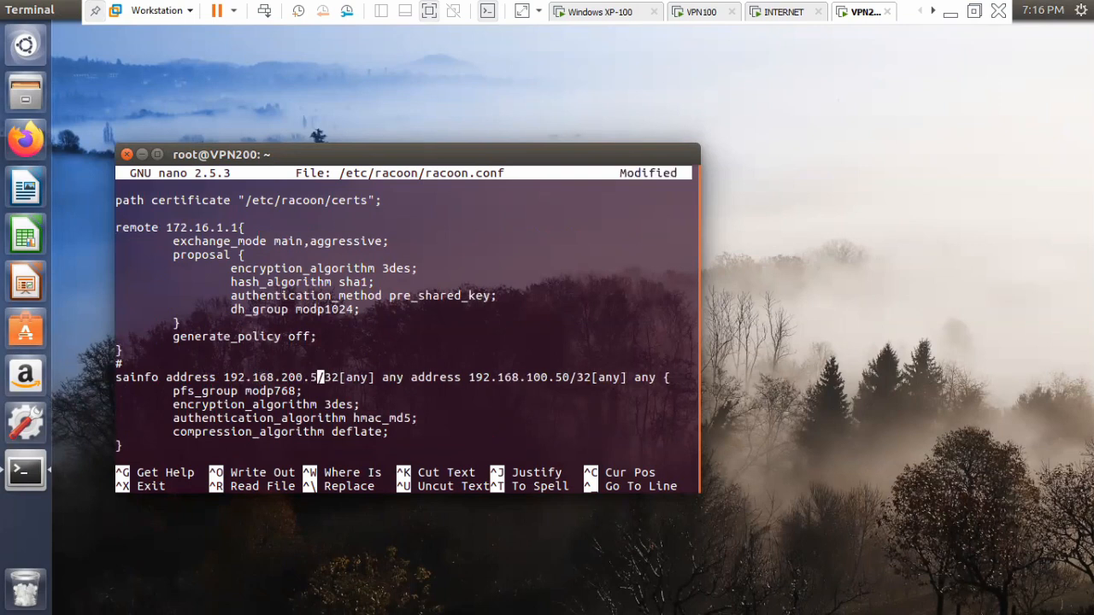
key(BackSpace)
key(BackSpace)
key(BackSpace)
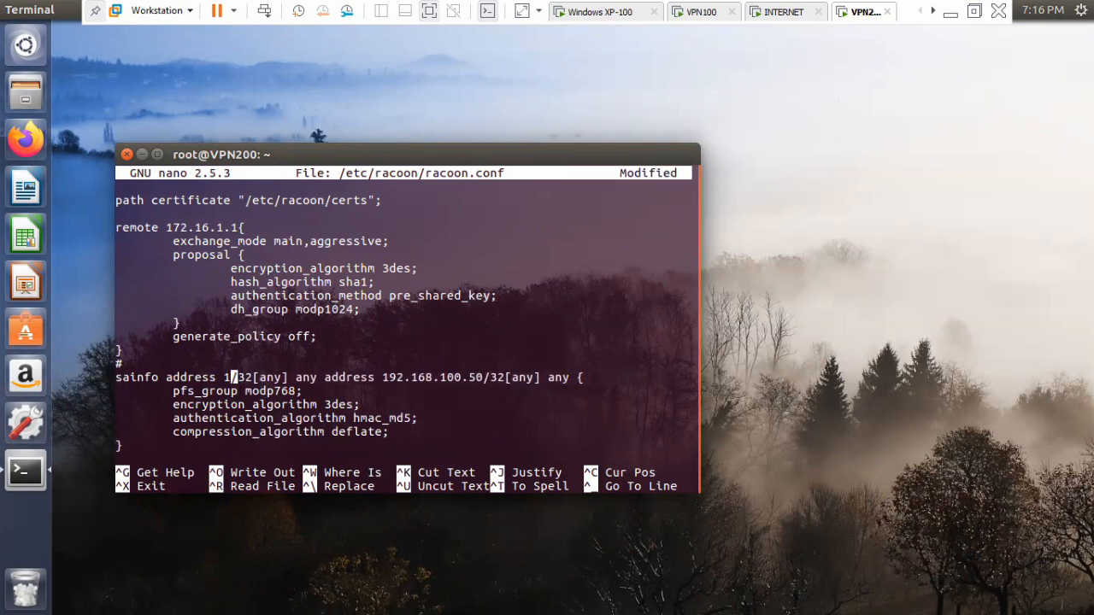
text(72.16.)
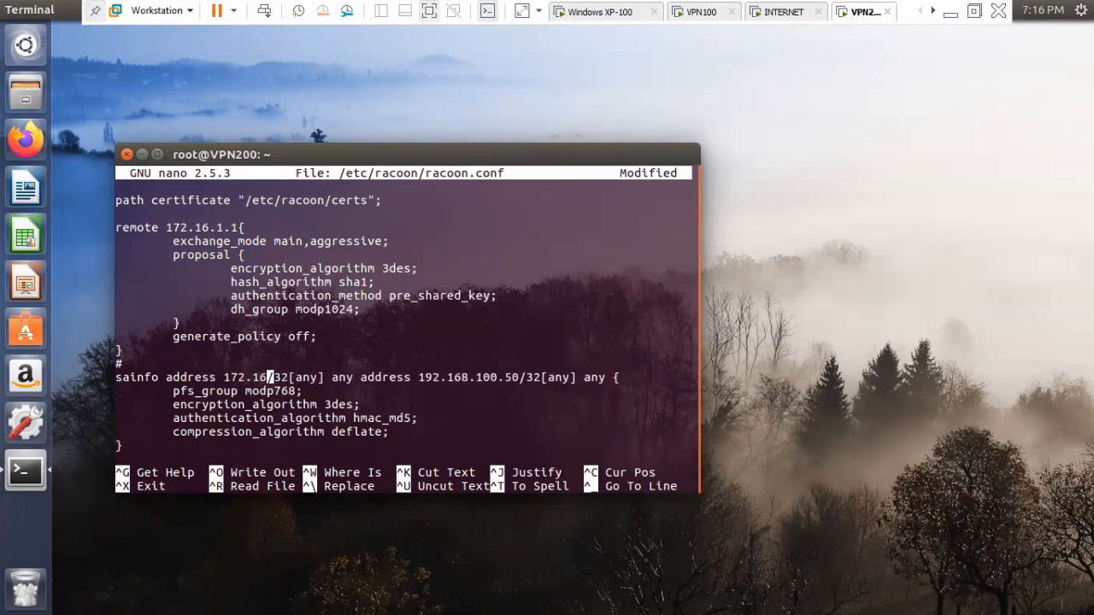
text(2.1)
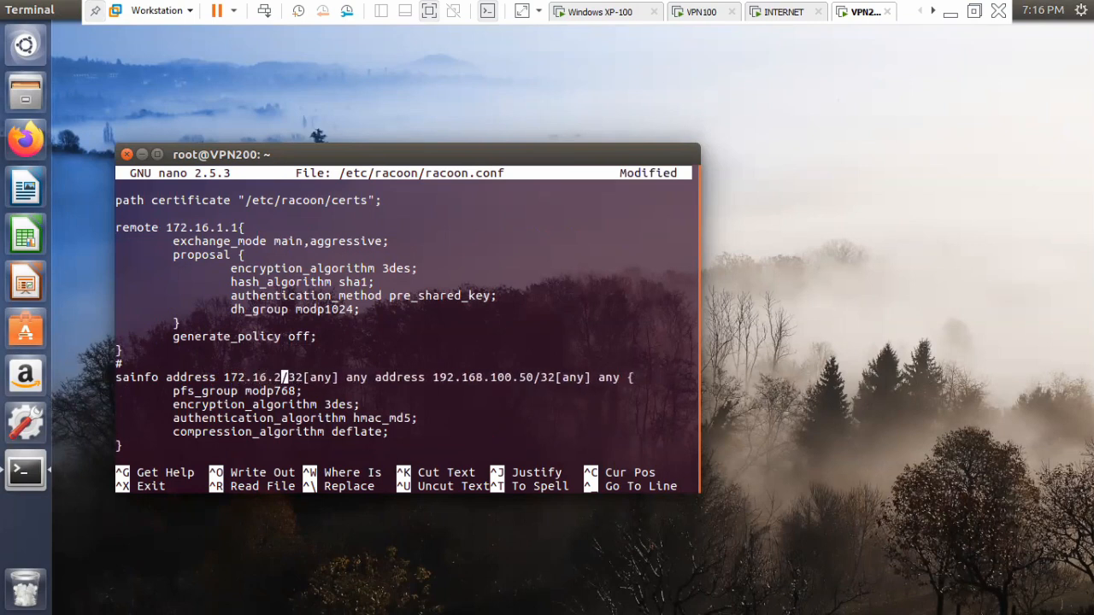
Set the second address of the sainfo line to 172.16.1.1, keeping the /32[any] suffix.
key(Right)
key(Right)
key(Right)
key(Right)
key(Right)
key(Right)
key(Right)
key(Right)
key(Right)
key(Right)
key(Right)
key(Right)
key(Right)
key(Right)
key(Right)
key(Right)
key(Right)
key(Right)
key(Right)
key(Right)
key(Right)
key(Right)
key(Right)
key(Right)
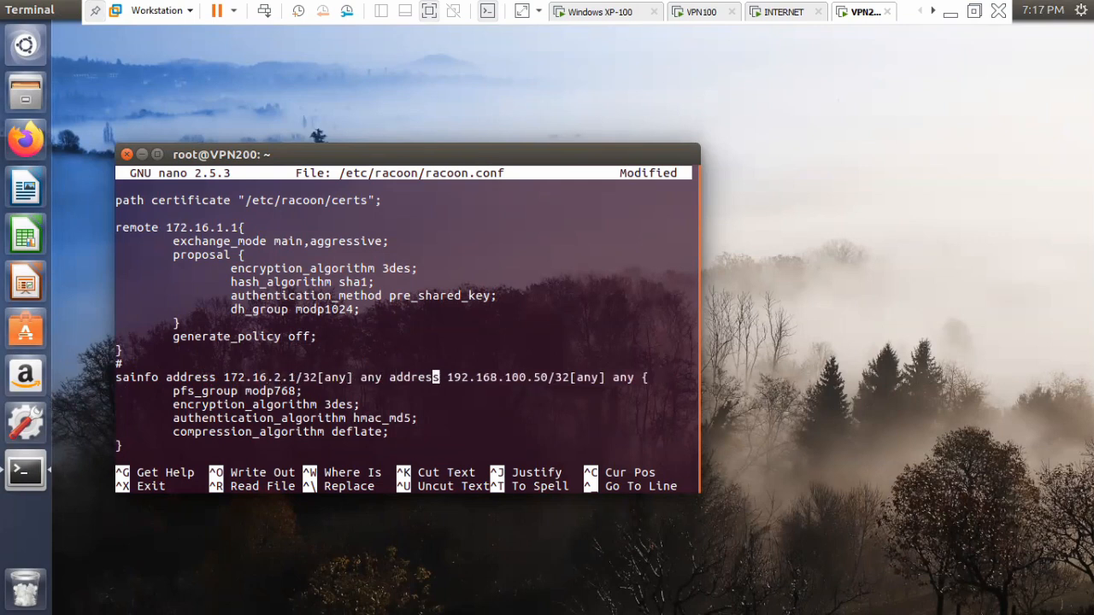
key(Right)
key(BackSpace)
key(BackSpace)
key(BackSpace)
key(BackSpace)
key(BackSpace)
key(BackSpace)
key(BackSpace)
key(BackSpace)
key(BackSpace)
key(BackSpace)
key(BackSpace)
key(BackSpace)
key(BackSpace)
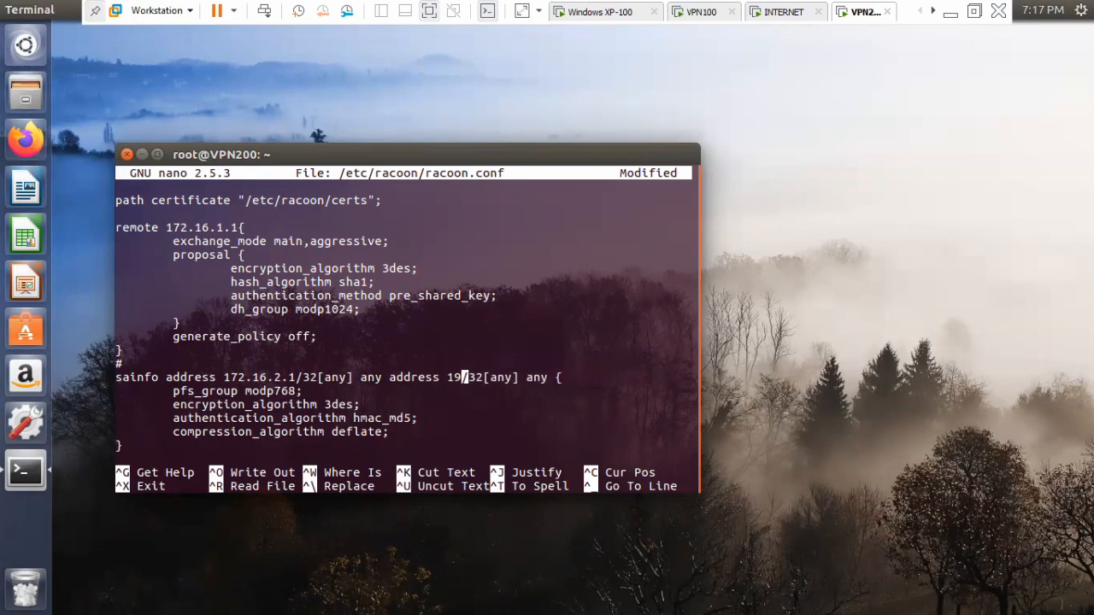
text(72.16.1.1)
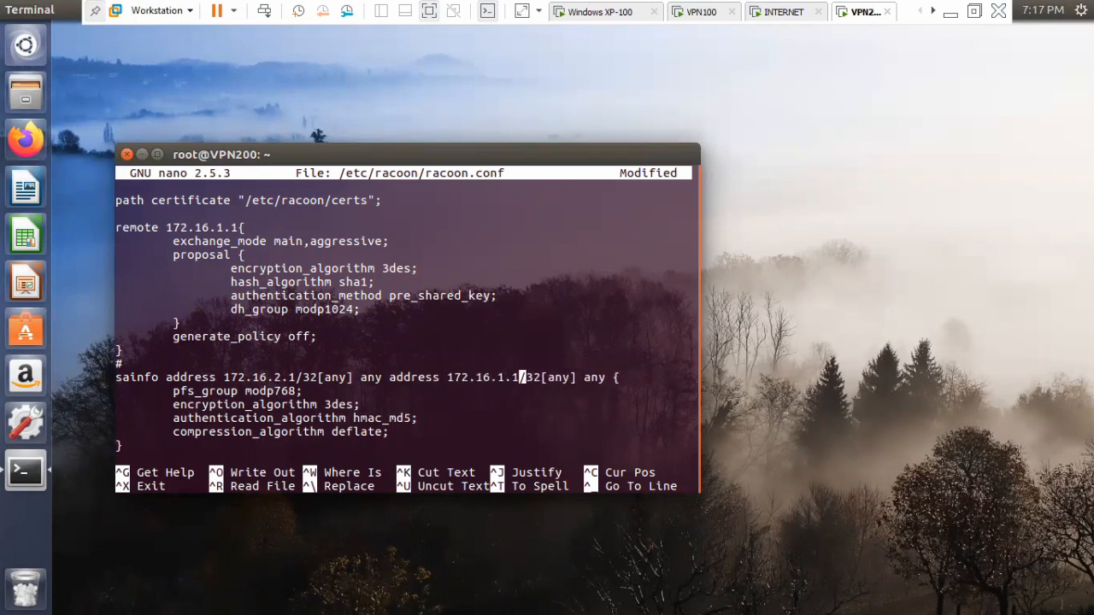
Save /etc/racoon/racoon.conf under the same name and close the editor.
key(ctrl+o)
key(Return)
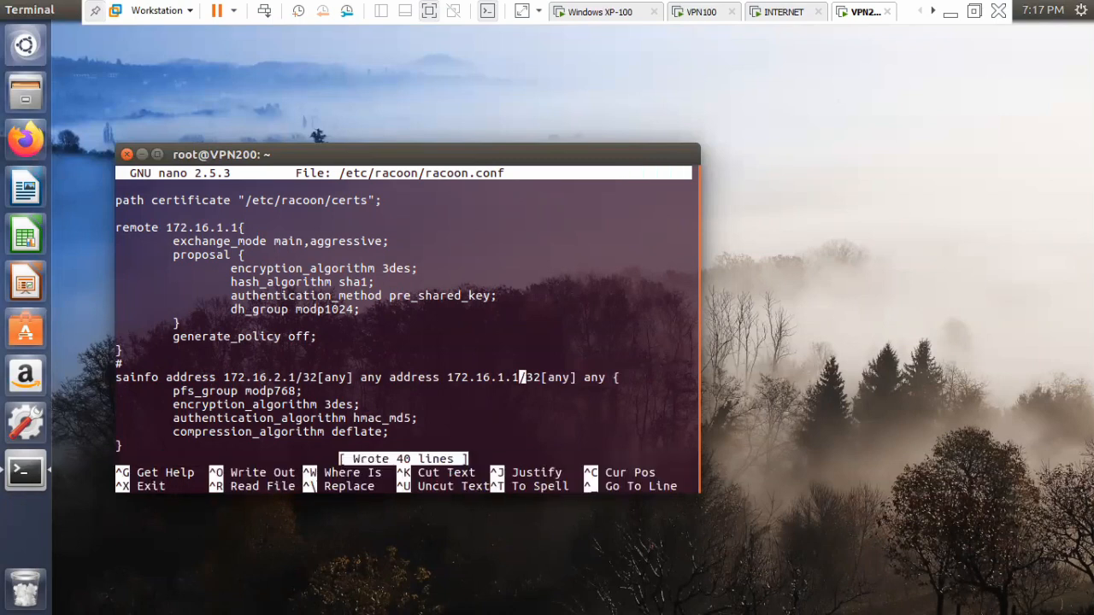
key(ctrl+x)
Restart the racoon service on VPN200 with "service racoon restart", correcting the misspelled service command.
key(Return)
key(Return)
key(Return)
text(servci)
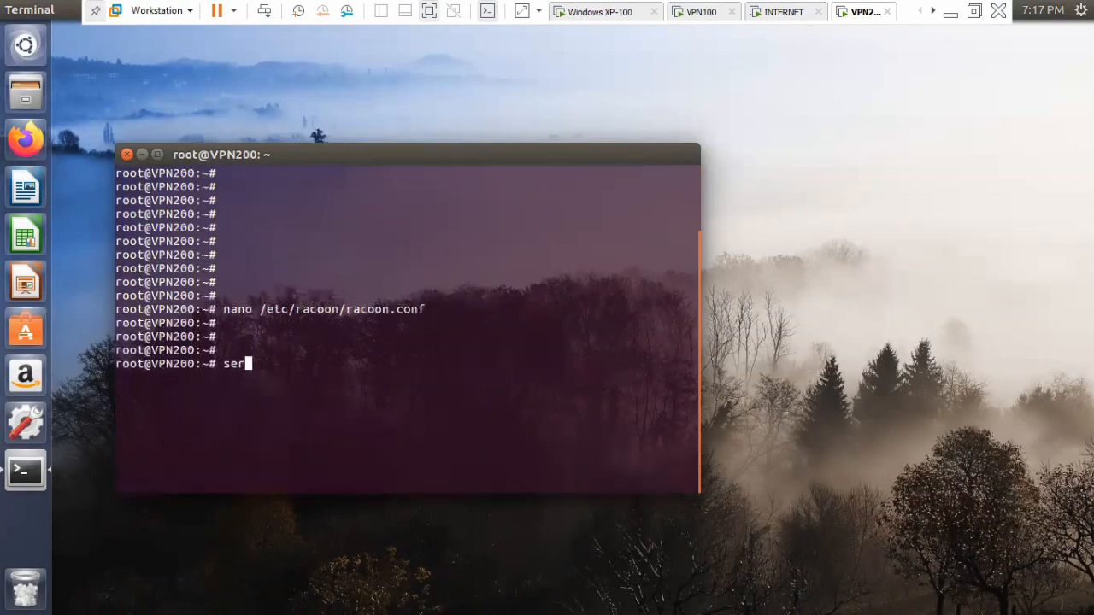
key(BackSpace)
key(BackSpace)
text(ic racoon re)
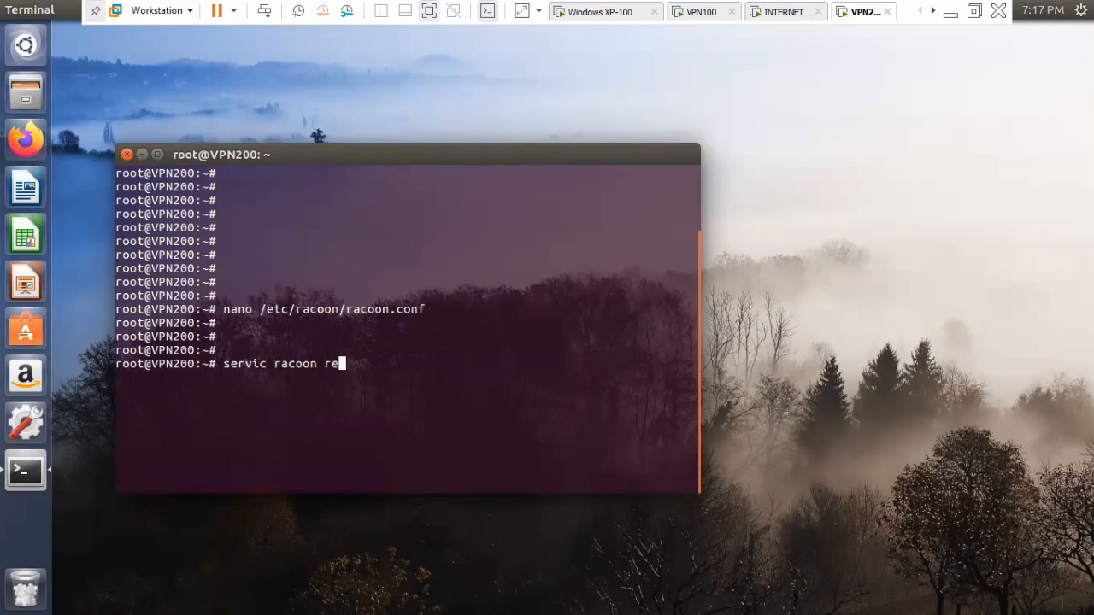
text(start)
key(Return)
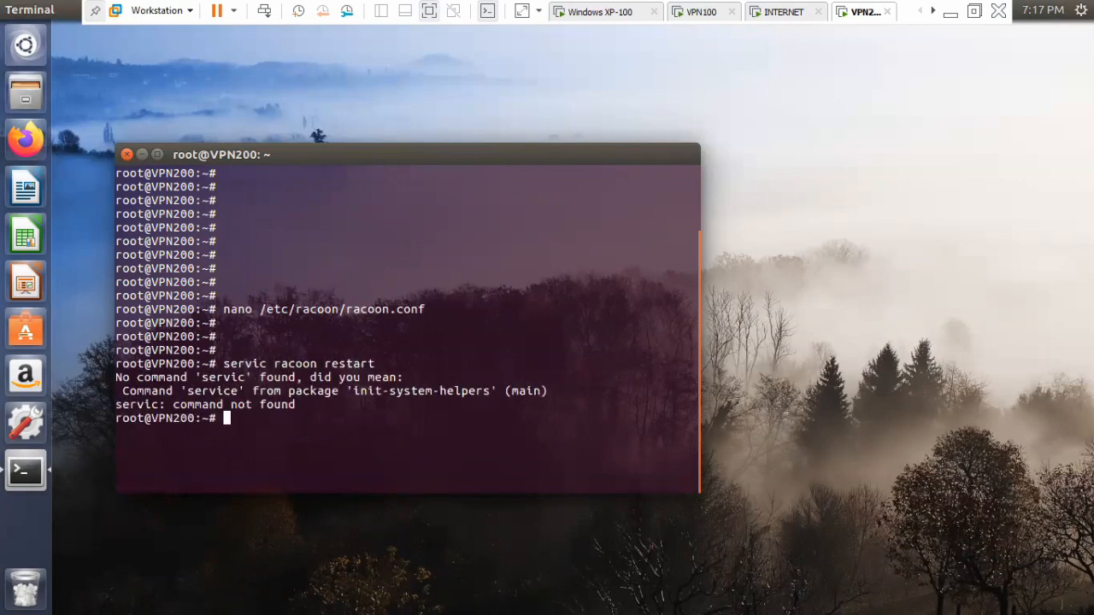
key(Up)
key(Left)
key(Left)
key(Left)
key(Left)
key(Left)
key(Left)
key(Left)
key(Left)
key(Left)
key(Left)
key(Left)
key(Left)
key(Left)
key(Left)
key(Left)
key(Left)
key(Left)
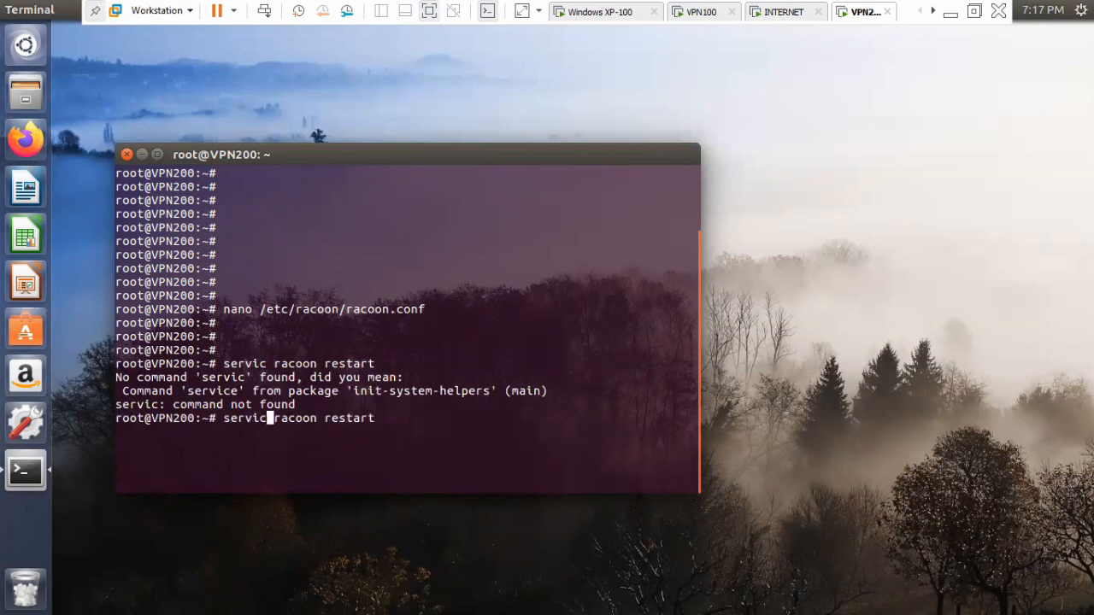
key(Right)
key(Right)
text(e)
key(Return)
key(Return)
key(Return)
key(Return)
key(Return)
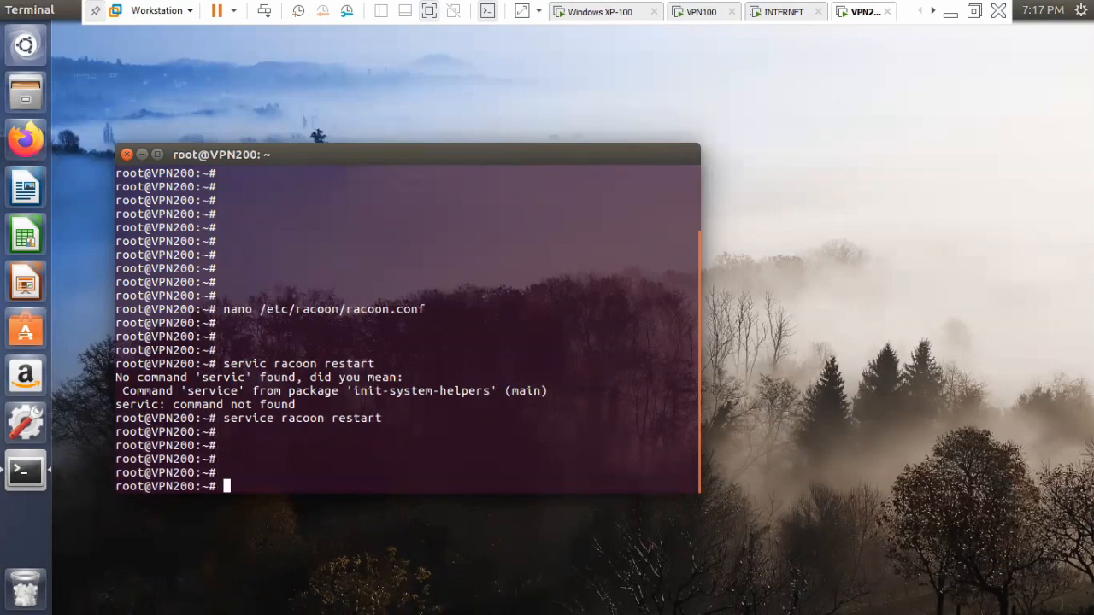
Open /etc/ipsec-tools.conf in nano on VPN200.
text(nano /etc/ip)
key(Tab)
text(conf)
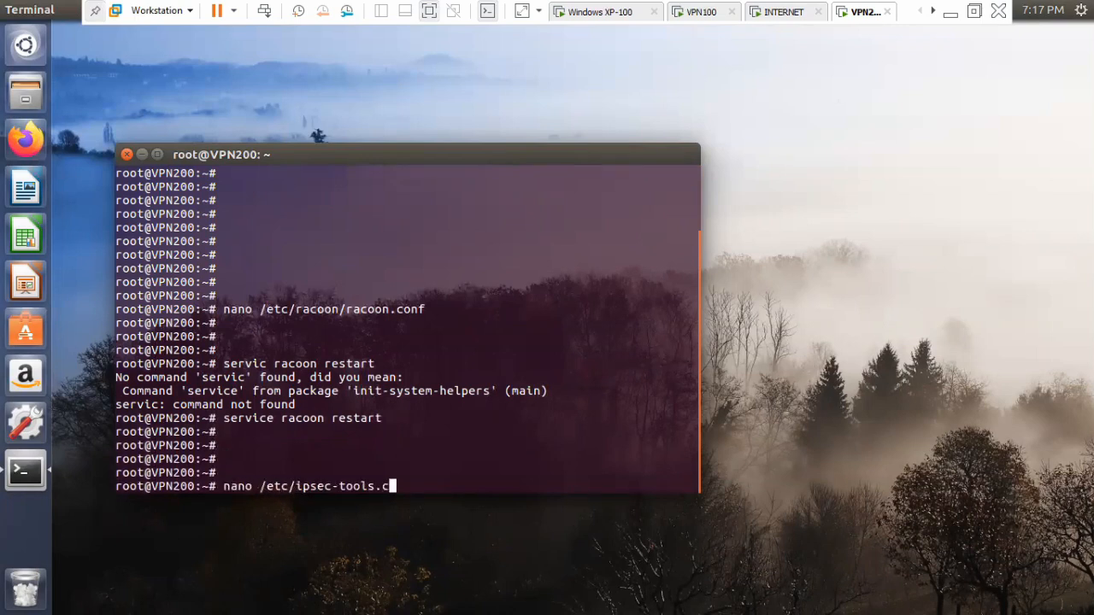
key(Return)
Set the first address of the outbound spdadd line to 172.16.2.1, keeping the /32 suffix.
key(Down)
key(Down)
key(Down)
key(Down)
key(Down)
key(Down)
key(Down)
key(Down)
key(Down)
key(Down)
key(Down)
key(Down)
key(Down)
key(Right)
key(Right)
key(Right)
key(Right)
key(Right)
key(Right)
key(Right)
key(Right)
key(Right)
key(Right)
key(Right)
key(Right)
key(Right)
key(Right)
key(Right)
key(Right)
key(Right)
key(Right)
key(Right)
key(Right)
key(Right)
key(Right)
key(BackSpace)
key(BackSpace)
key(BackSpace)
key(BackSpace)
key(BackSpace)
key(BackSpace)
key(BackSpace)
key(BackSpace)
key(BackSpace)
key(BackSpace)
key(BackSpace)
key(BackSpace)
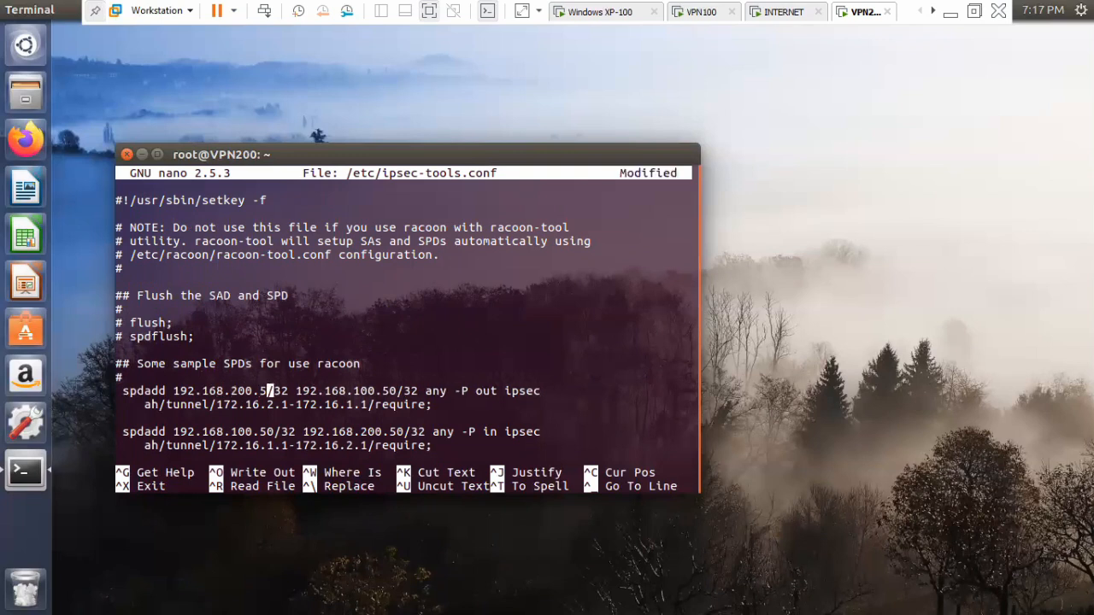
key(BackSpace)
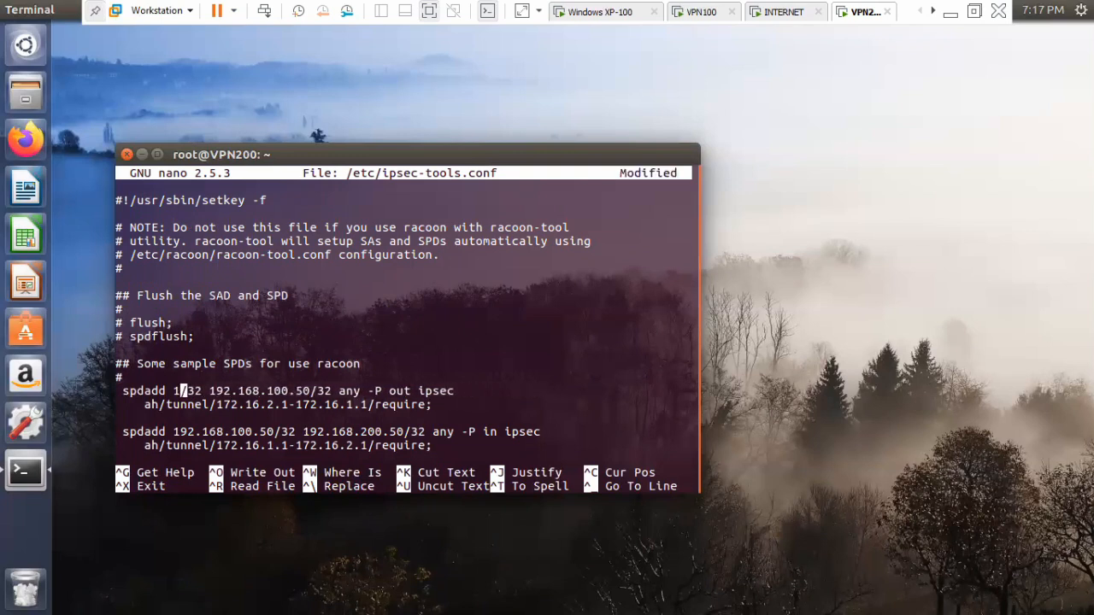
text(72.16)
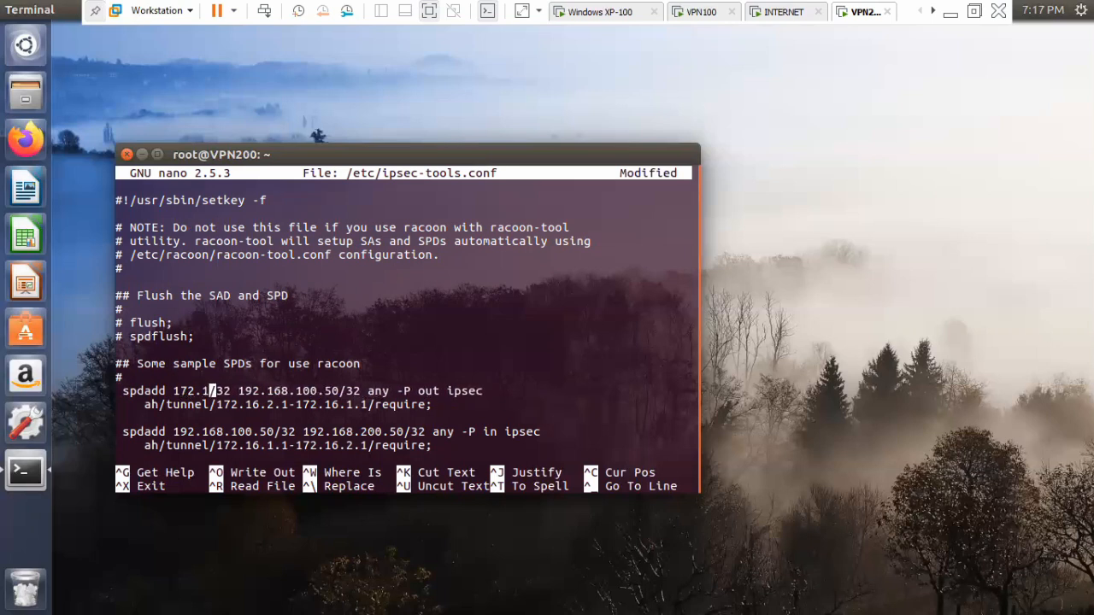
text(.2.1)
Set the second address of the outbound spdadd line to 172.16.1.1, keeping the /32 suffix.
key(Right)
key(Right)
key(Right)
key(Right)
key(Right)
key(Right)
key(Right)
key(Right)
key(Right)
key(Right)
key(Right)
key(Right)
key(Right)
key(Right)
key(Right)
key(Right)
key(Right)
key(Right)
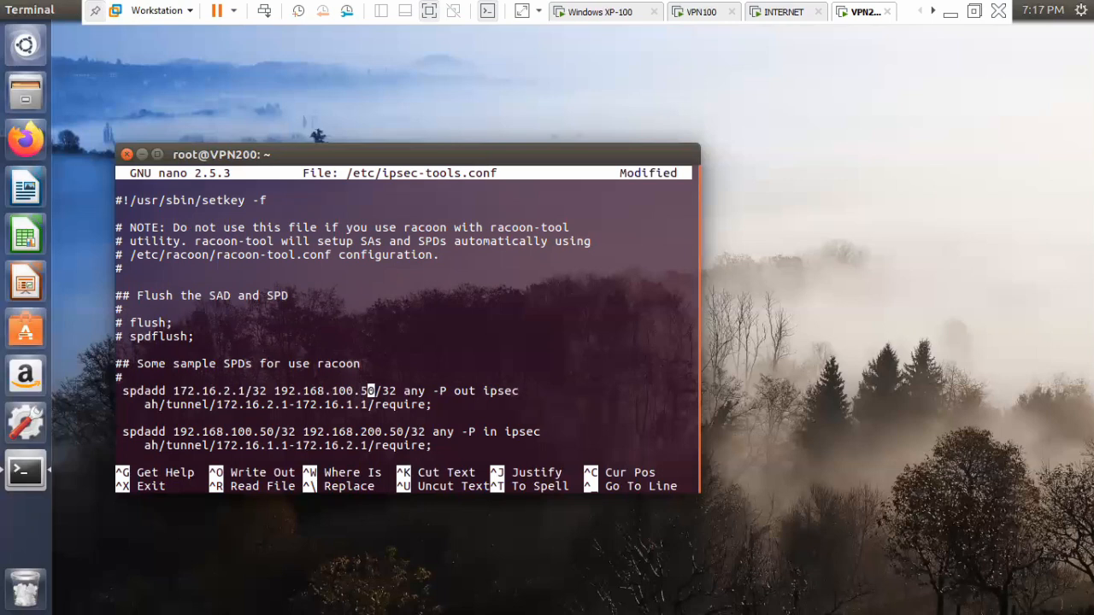
key(BackSpace)
key(BackSpace)
key(BackSpace)
key(BackSpace)
key(BackSpace)
key(BackSpace)
key(BackSpace)
key(BackSpace)
key(BackSpace)
key(BackSpace)
key(BackSpace)
key(BackSpace)
key(BackSpace)
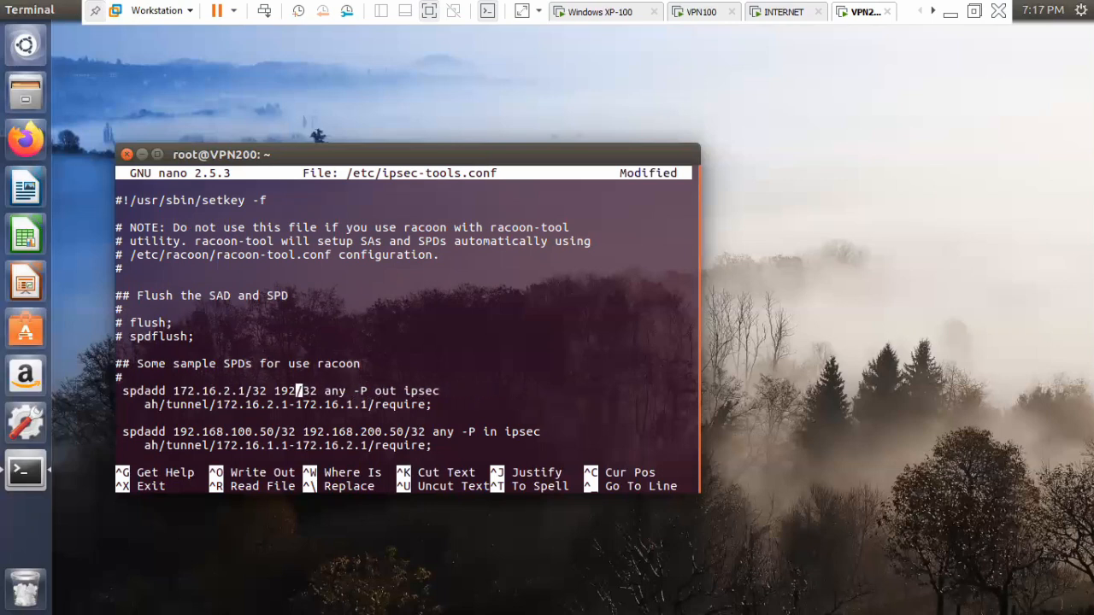
text(72.16)
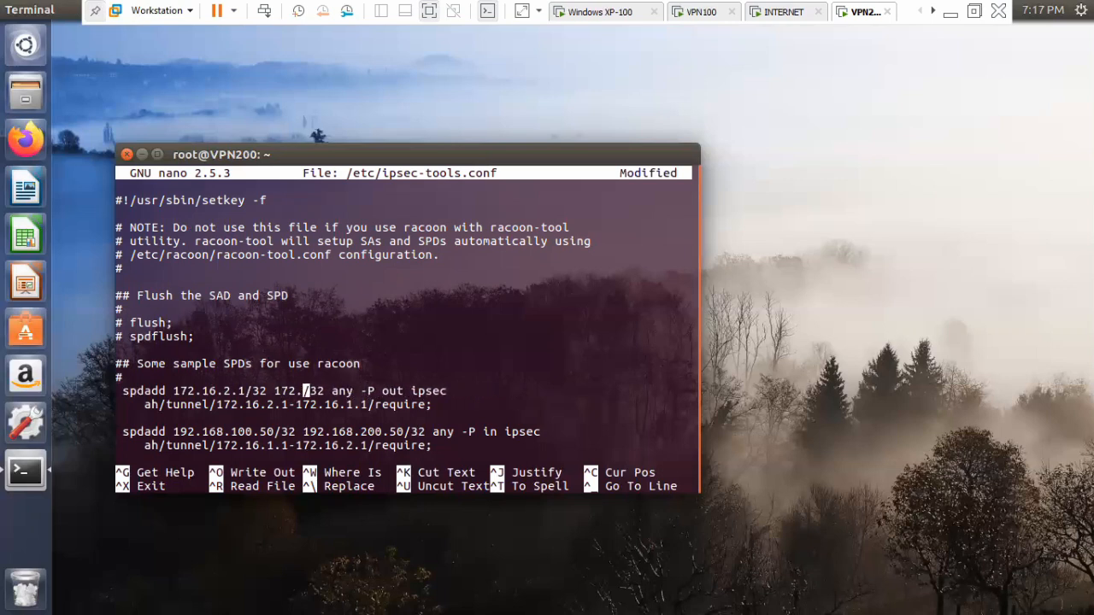
text(.1.1)
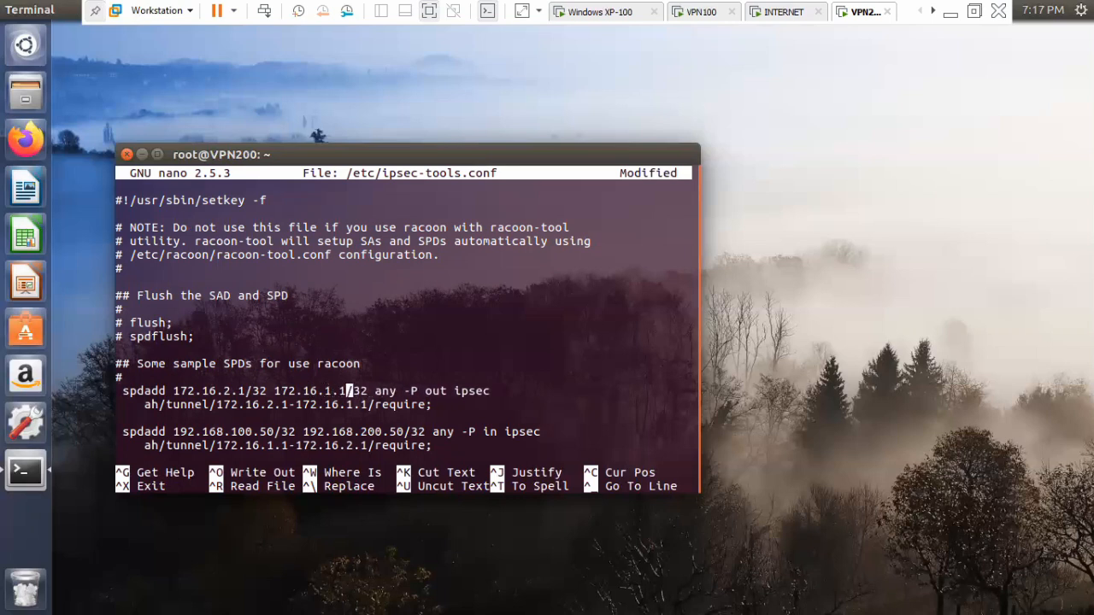
Replace the protocol ah with esp in the outbound policy's rule line.
key(Left)
key(Left)
key(Left)
key(Left)
key(Left)
key(Left)
key(Left)
key(Left)
key(Left)
key(Left)
key(Left)
key(Left)
key(Left)
key(Left)
key(Left)
key(Left)
key(Left)
key(Left)
key(Left)
key(Left)
key(Left)
key(Left)
key(Left)
key(Left)
key(Left)
key(Left)
key(BackSpace)
key(BackSpace)
text(e)
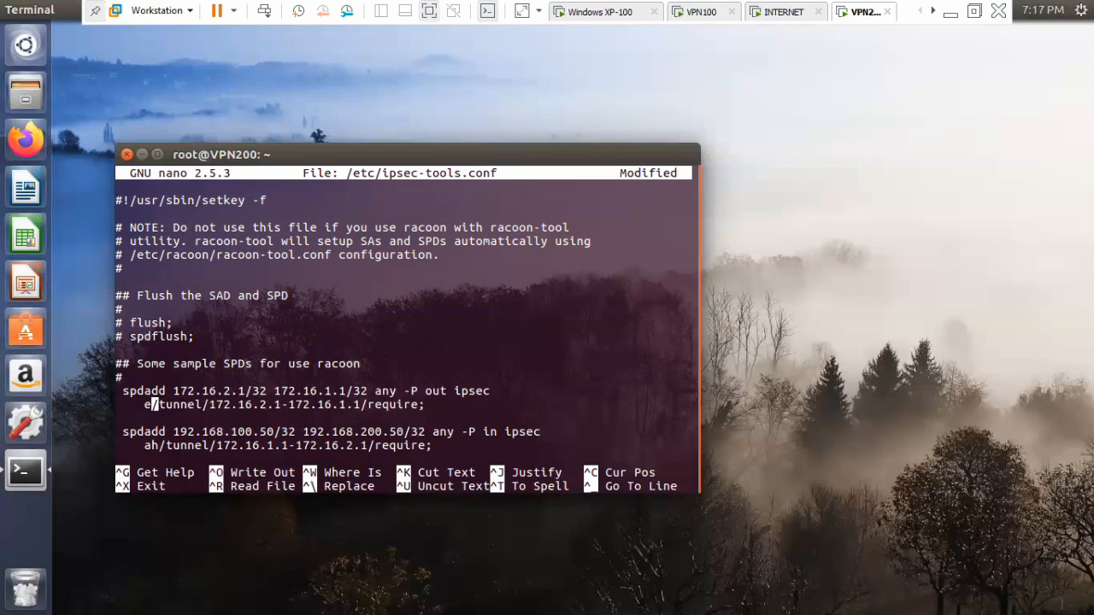
text(sp)
Change the outbound policy's mode from tunnel to transport.
key(Right)
key(Right)
key(Right)
key(Right)
key(Right)
key(Right)
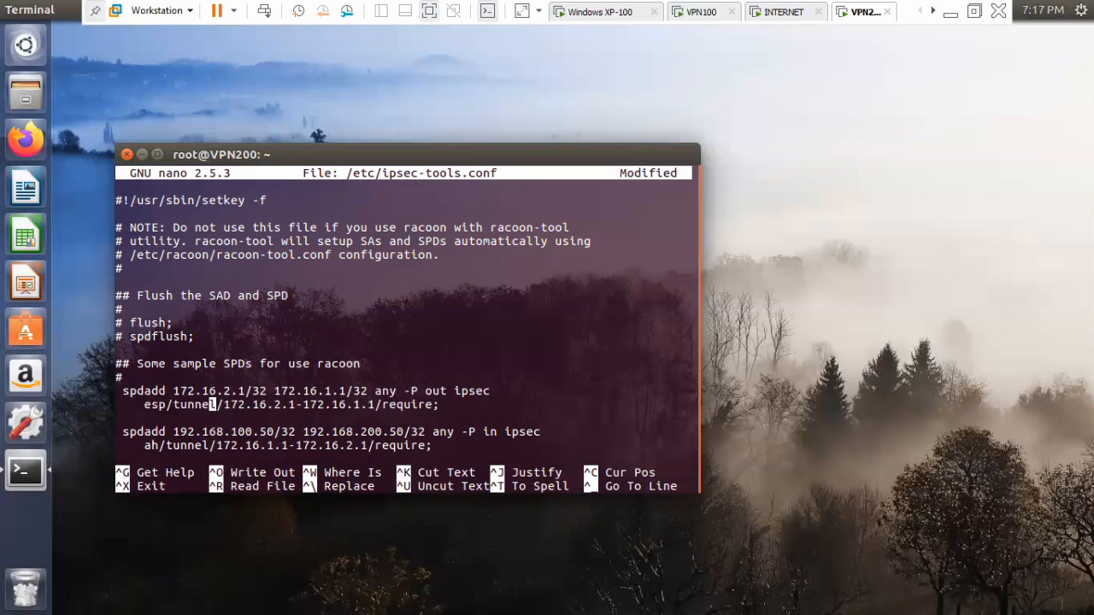
key(BackSpace)
key(BackSpace)
key(BackSpace)
key(BackSpace)
key(BackSpace)
text(rans)
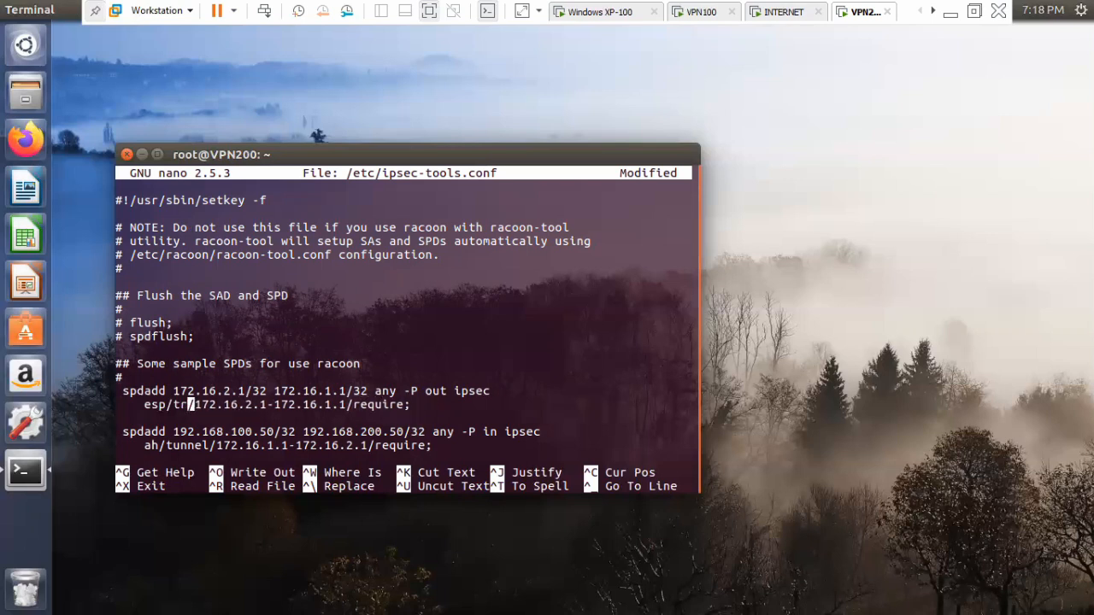
text(port)
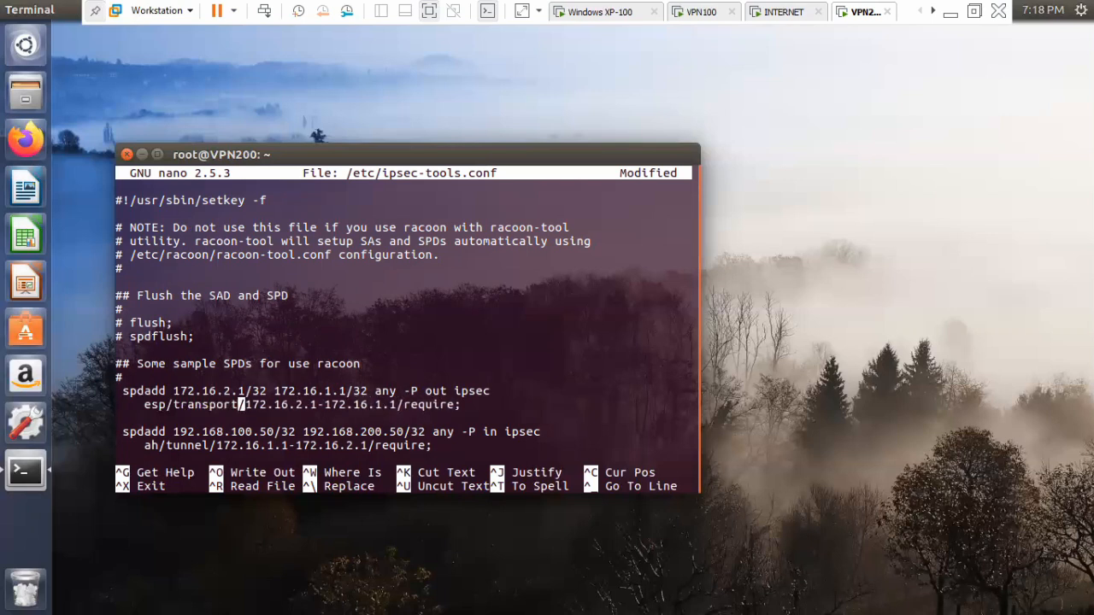
Remove the tunnel endpoint addresses from the outbound rule so that it reads esp/transport//require;.
key(Right)
key(Right)
key(Right)
key(Right)
key(Right)
key(Right)
key(Right)
key(Right)
key(Right)
key(Right)
key(Right)
key(Right)
key(Right)
key(Right)
key(Right)
key(Right)
key(Right)
key(Right)
key(Right)
key(Right)
key(BackSpace)
key(BackSpace)
key(BackSpace)
key(BackSpace)
key(BackSpace)
key(BackSpace)
key(BackSpace)
key(BackSpace)
key(BackSpace)
key(BackSpace)
key(BackSpace)
key(BackSpace)
key(BackSpace)
key(BackSpace)
key(BackSpace)
key(BackSpace)
key(BackSpace)
key(BackSpace)
key(BackSpace)
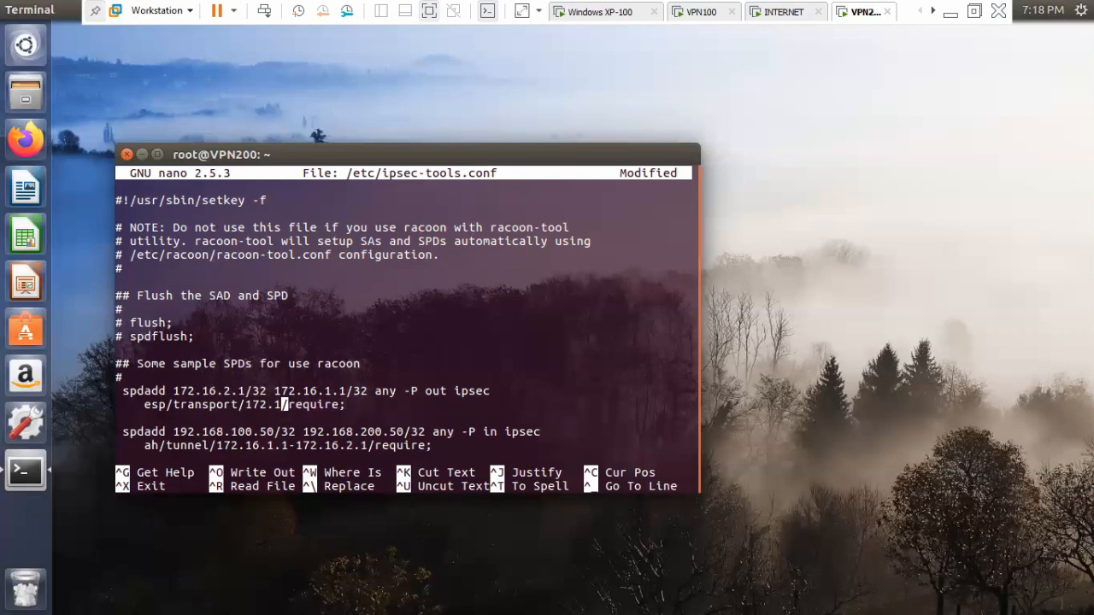
key(BackSpace)
key(BackSpace)
Set the first address of the inbound spdadd line to 172.16.1.1, keeping the /32 suffix.
key(Down)
key(Right)
key(Right)
key(Right)
key(Right)
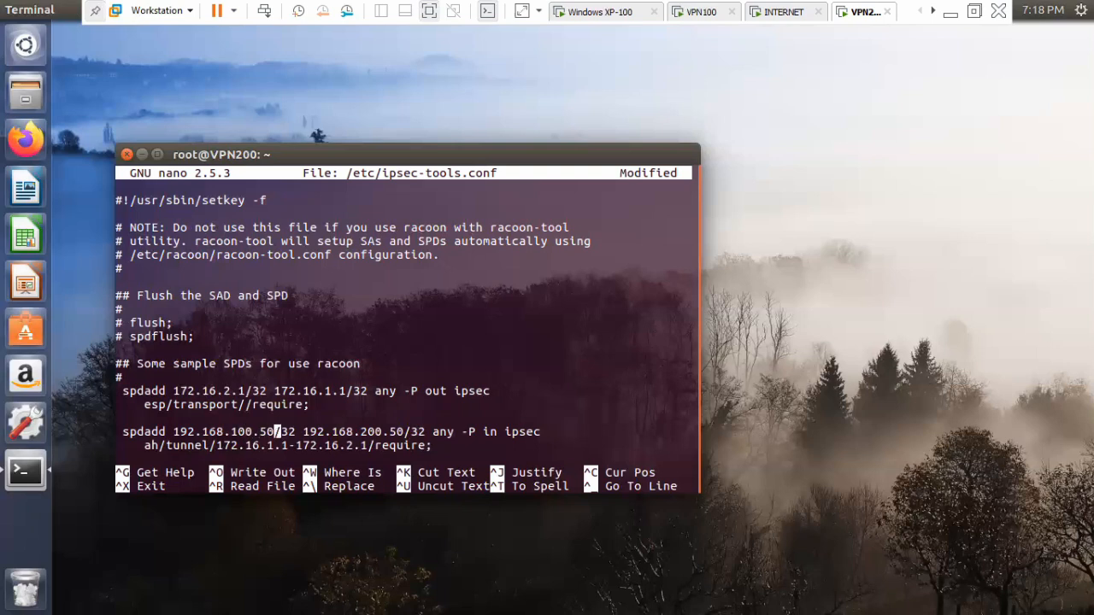
key(BackSpace)
key(BackSpace)
key(BackSpace)
key(BackSpace)
key(BackSpace)
key(BackSpace)
key(BackSpace)
key(BackSpace)
key(BackSpace)
key(BackSpace)
key(BackSpace)
key(BackSpace)
key(BackSpace)
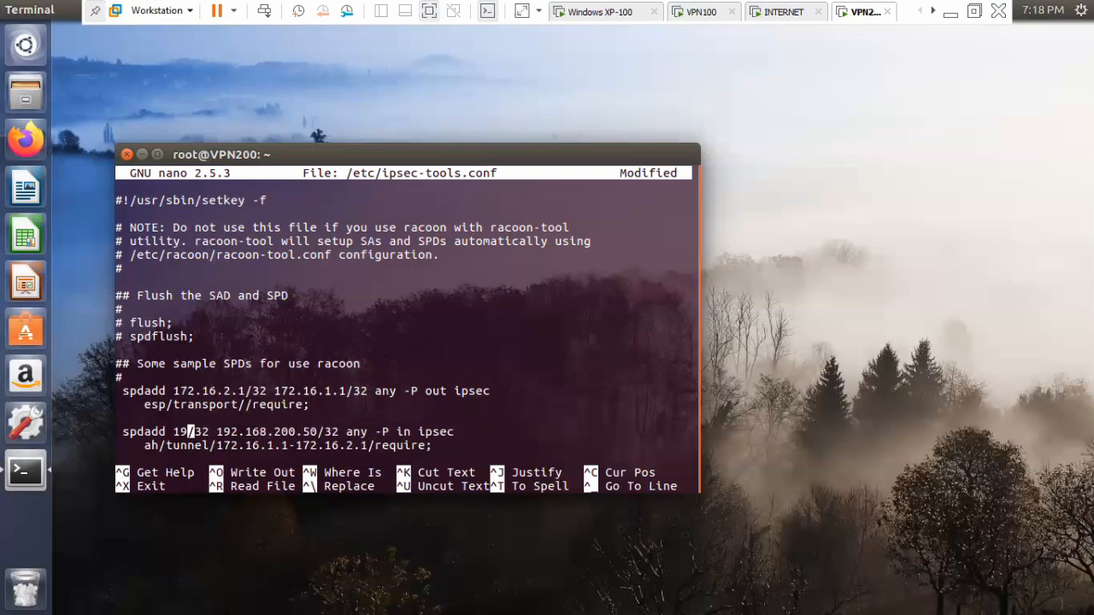
text(72.1)
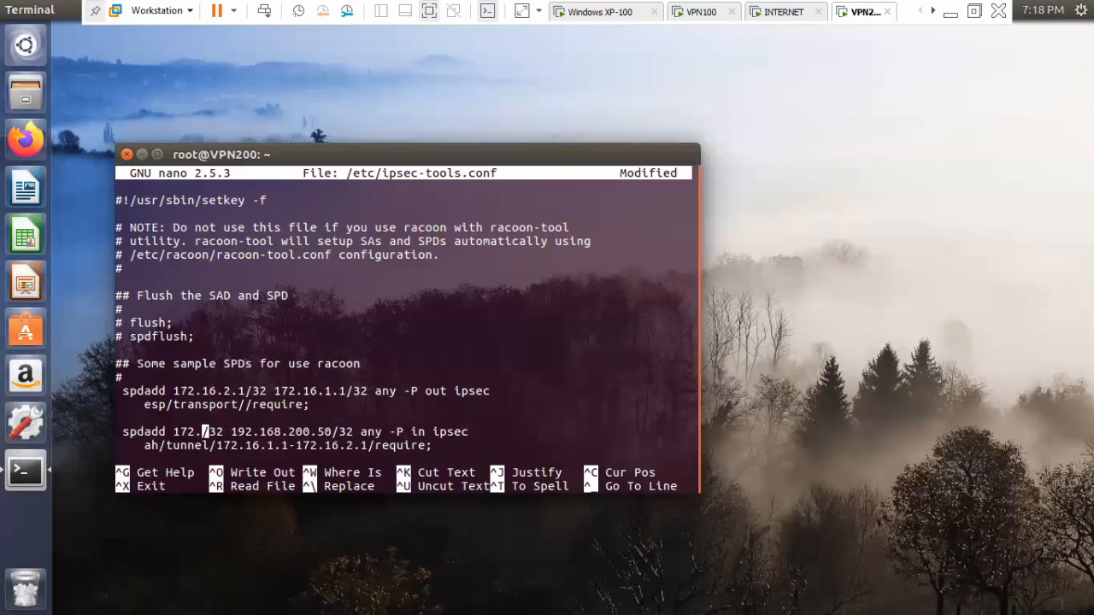
text(6.1.1)
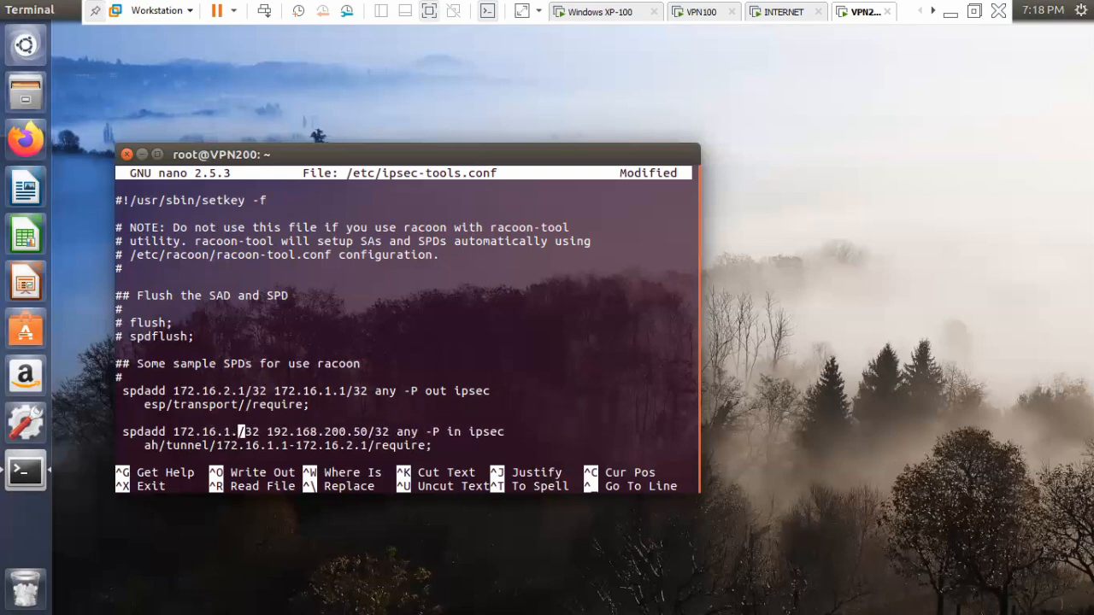
Set the second address of the inbound spdadd line to 172.16.2.1, keeping the /32 suffix.
key(Right)
key(Right)
key(Right)
key(Right)
key(Right)
key(Right)
key(Right)
key(Right)
key(Right)
key(Right)
key(Right)
key(Right)
key(Right)
key(Right)
key(Right)
key(Right)
key(Right)
key(Right)
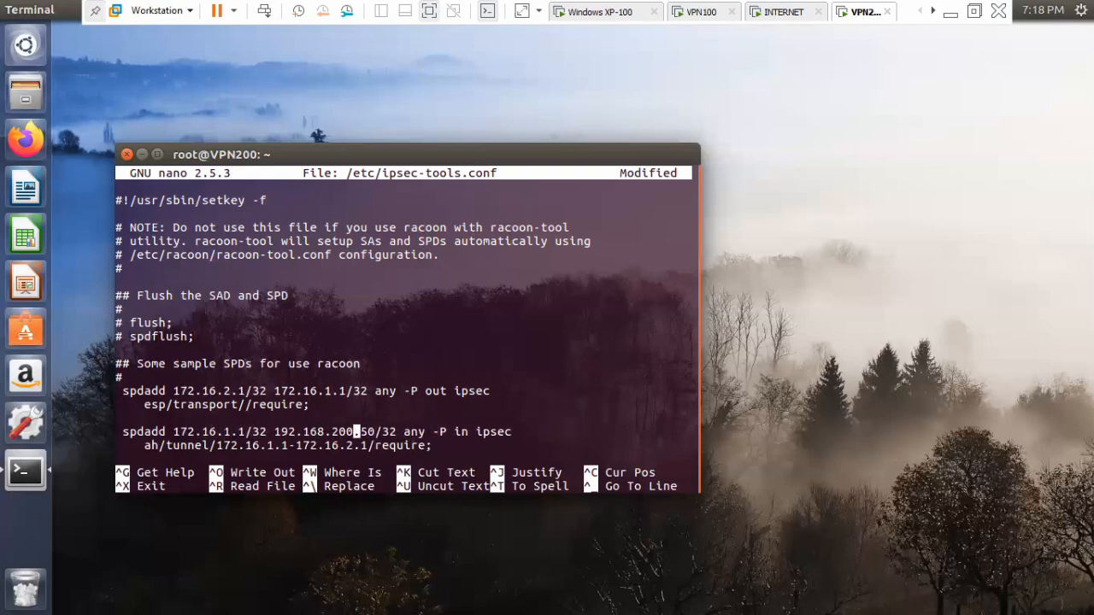
key(BackSpace)
key(BackSpace)
key(BackSpace)
key(BackSpace)
key(BackSpace)
key(BackSpace)
key(BackSpace)
key(BackSpace)
key(BackSpace)
key(BackSpace)
key(BackSpace)
key(BackSpace)
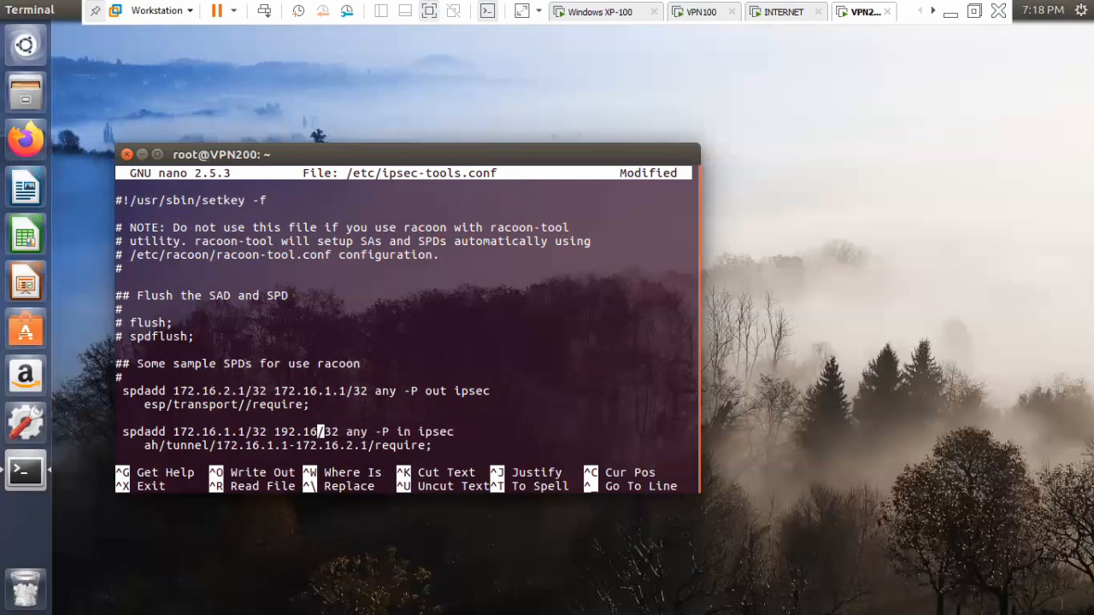
key(BackSpace)
text(72)
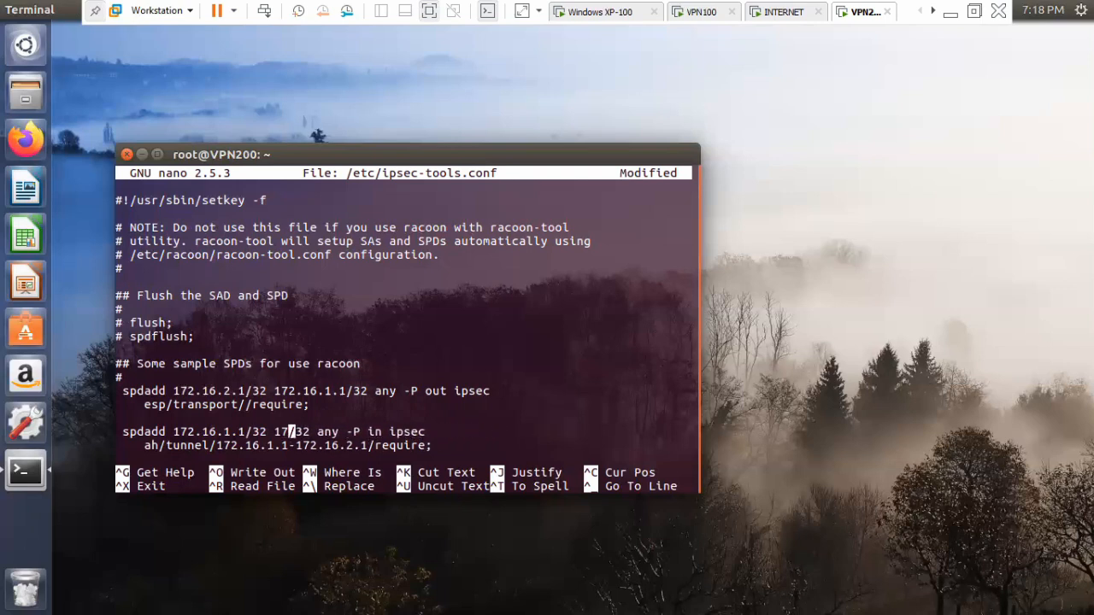
text(.16)
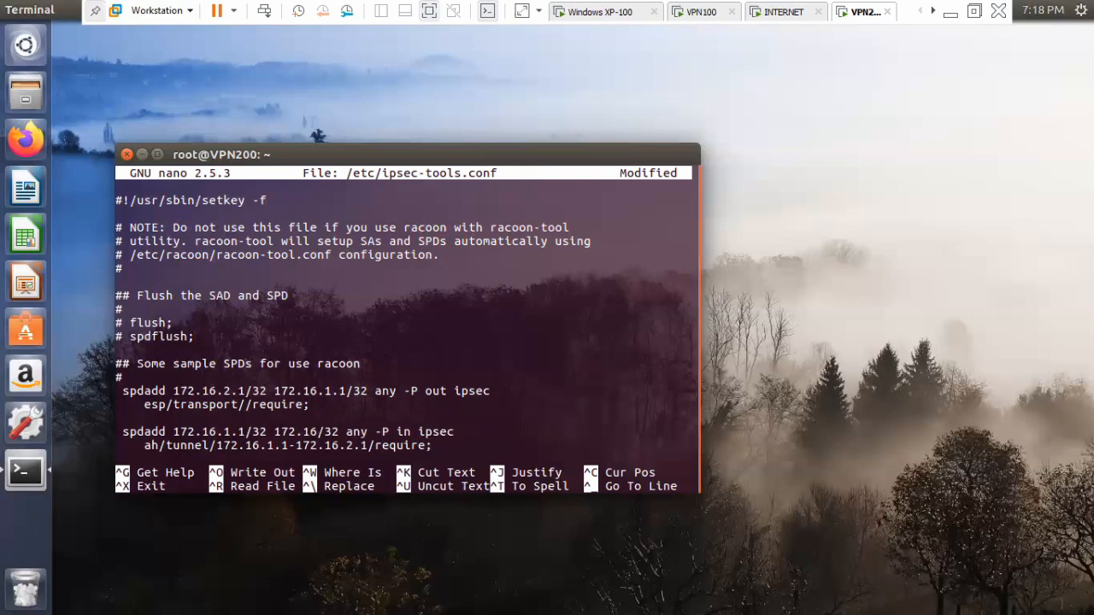
text(.2.1)
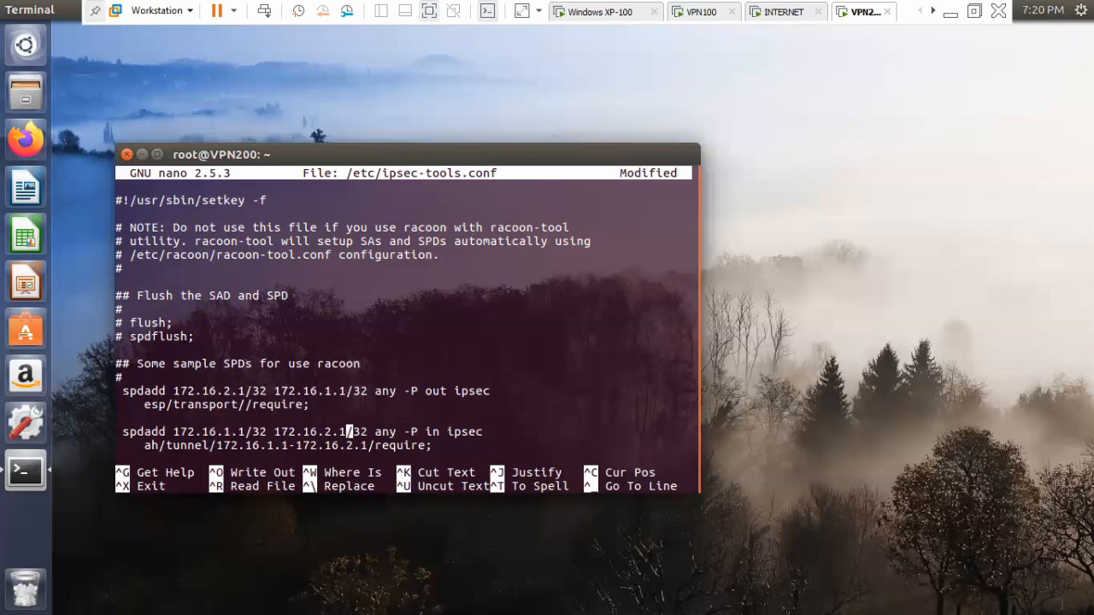
Replace the protocol ah with esp in the inbound policy's rule line.
key(Down)
key(Left)
key(Left)
key(Left)
key(Left)
key(Left)
key(Left)
key(Left)
key(Left)
key(Left)
key(Left)
key(Left)
key(Left)
key(Left)
key(Left)
key(Left)
key(Left)
key(Left)
key(Left)
key(Left)
key(Left)
key(Left)
key(Left)
key(Left)
key(Left)
key(Left)
key(Left)
key(BackSpace)
key(BackSpace)
text(esp)
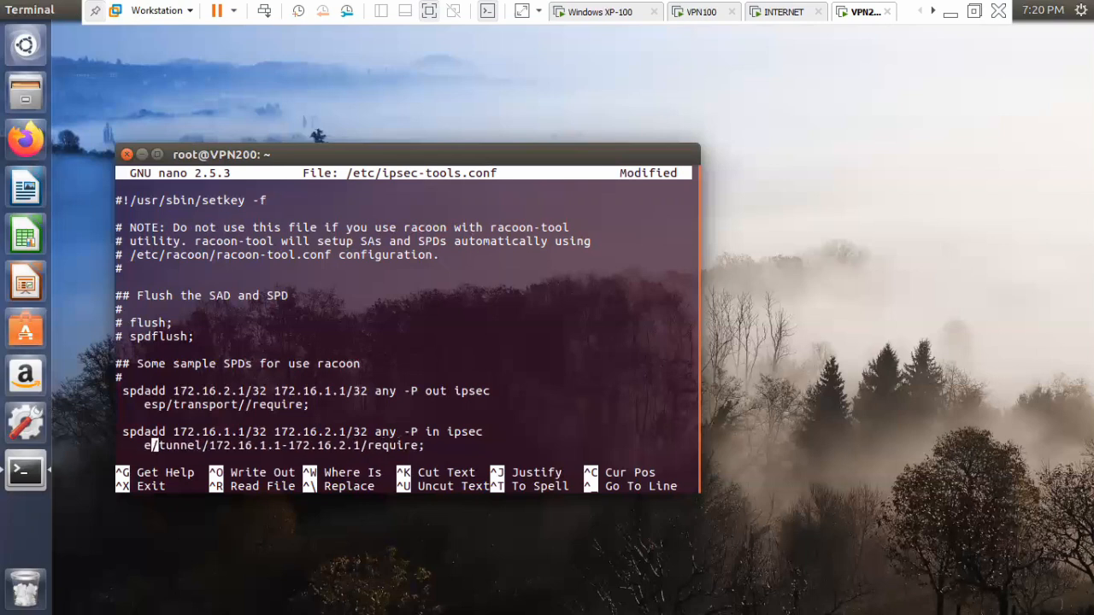
Change the inbound policy's mode from tunnel to transport.
key(Right)
key(Right)
key(Right)
key(Right)
key(Right)
key(Right)
key(Right)
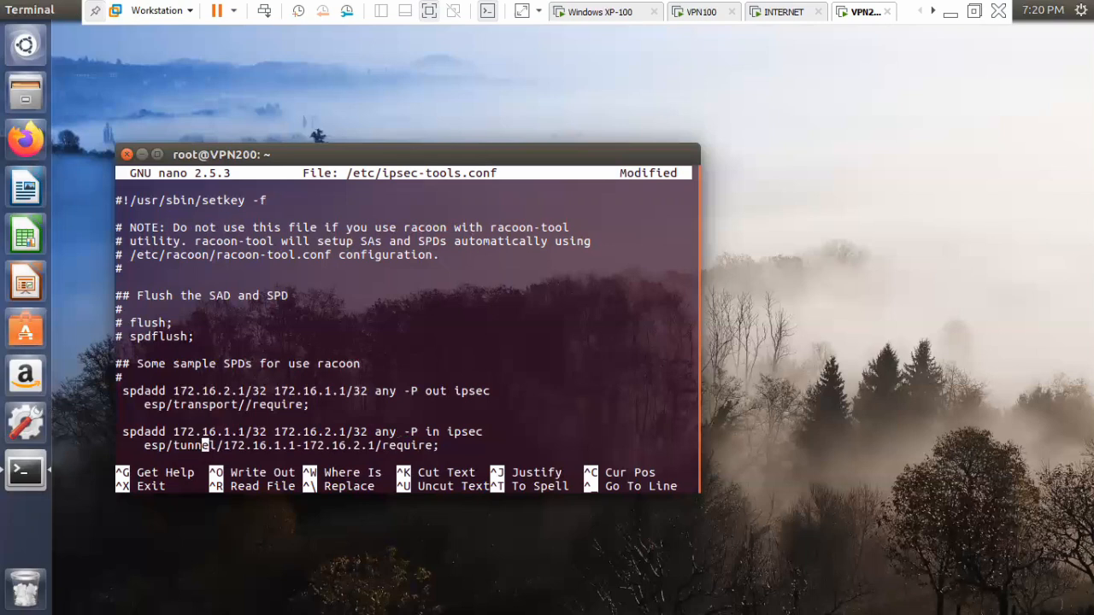
key(BackSpace)
key(BackSpace)
key(BackSpace)
key(BackSpace)
key(BackSpace)
key(BackSpace)
text(transpor)
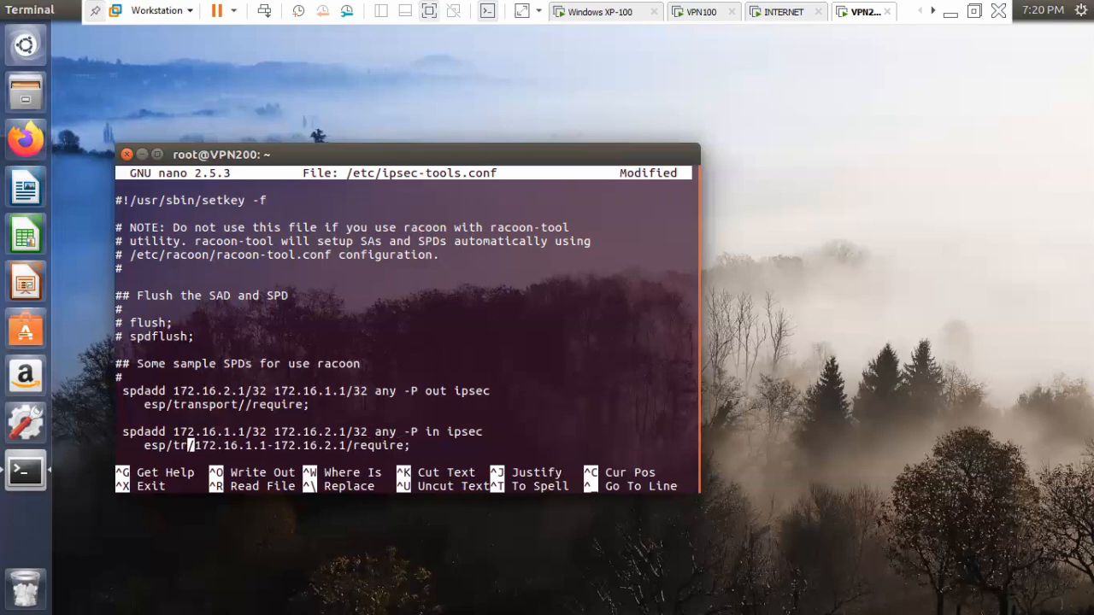
text(t)
Remove the tunnel endpoint addresses from the inbound rule so that it reads esp/transport//require;.
key(Right)
key(Right)
key(Right)
key(Right)
key(Right)
key(Right)
key(Right)
key(Right)
key(Right)
key(Right)
key(Right)
key(Right)
key(Right)
key(Right)
key(Right)
key(Right)
key(Right)
key(Right)
key(Right)
key(Right)
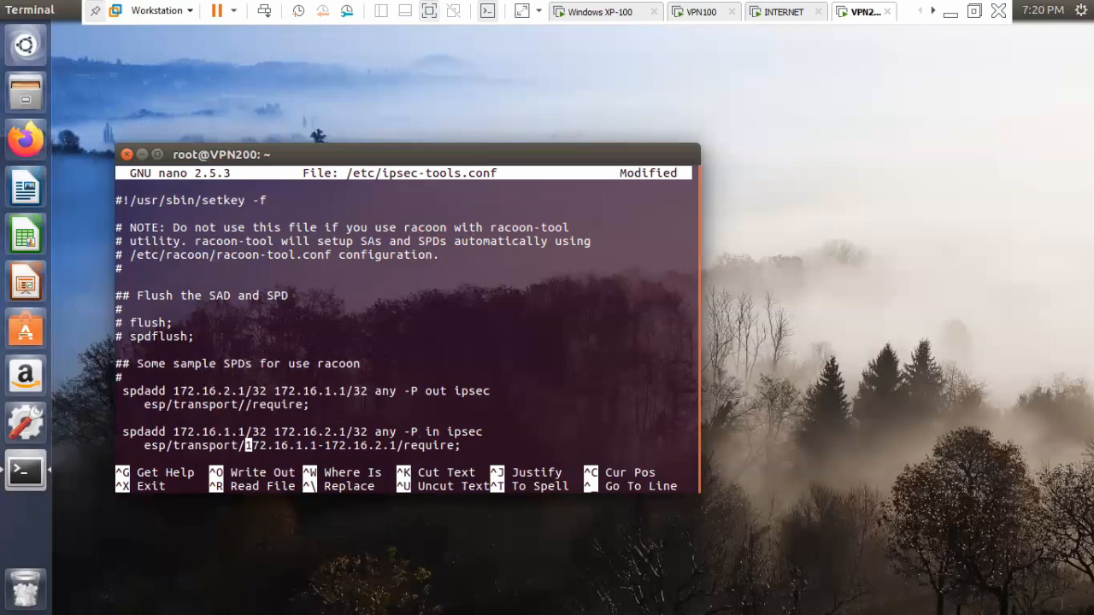
key(Left)
key(BackSpace)
key(BackSpace)
key(BackSpace)
key(BackSpace)
key(BackSpace)
key(BackSpace)
key(BackSpace)
key(BackSpace)
key(BackSpace)
key(BackSpace)
key(BackSpace)
key(BackSpace)
key(BackSpace)
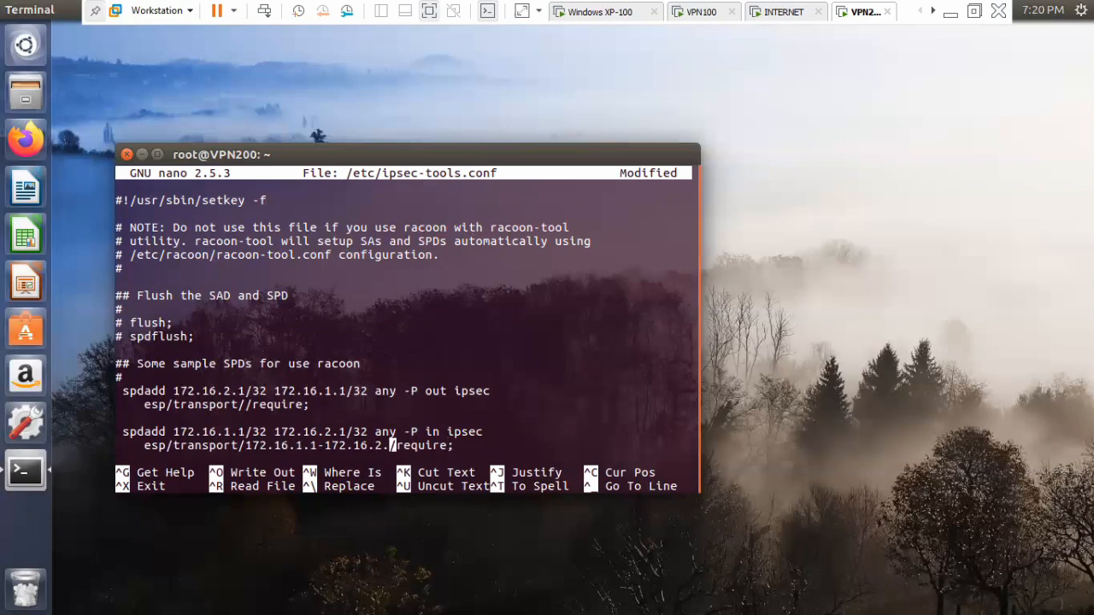
key(BackSpace)
key(BackSpace)
key(BackSpace)
key(BackSpace)
key(BackSpace)
key(BackSpace)
key(BackSpace)
key(BackSpace)
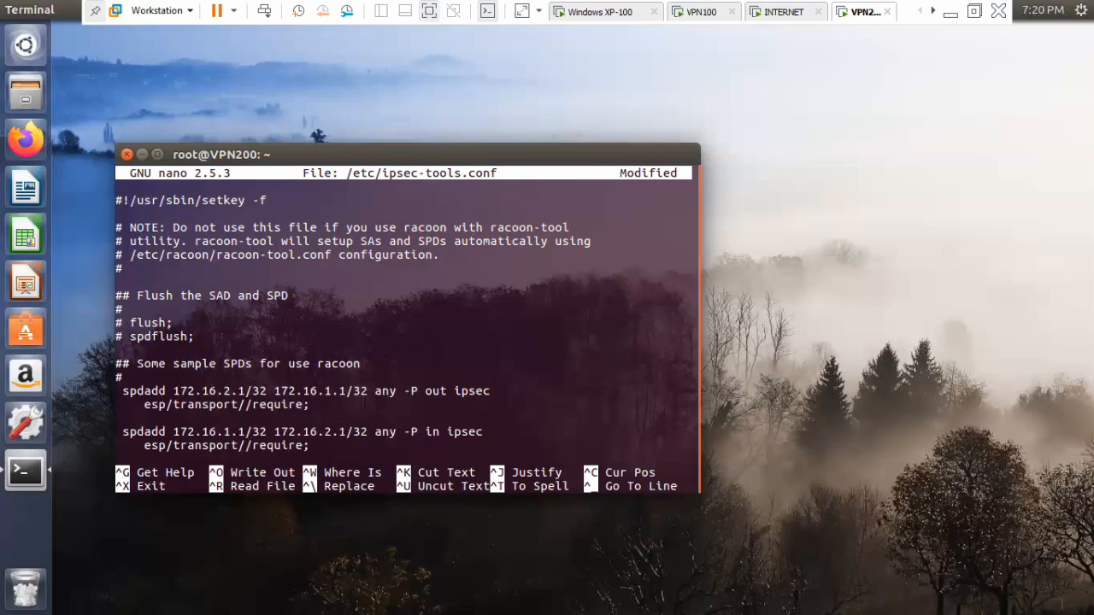
Save /etc/ipsec-tools.conf under the same name and close the editor.
key(ctrl+o)
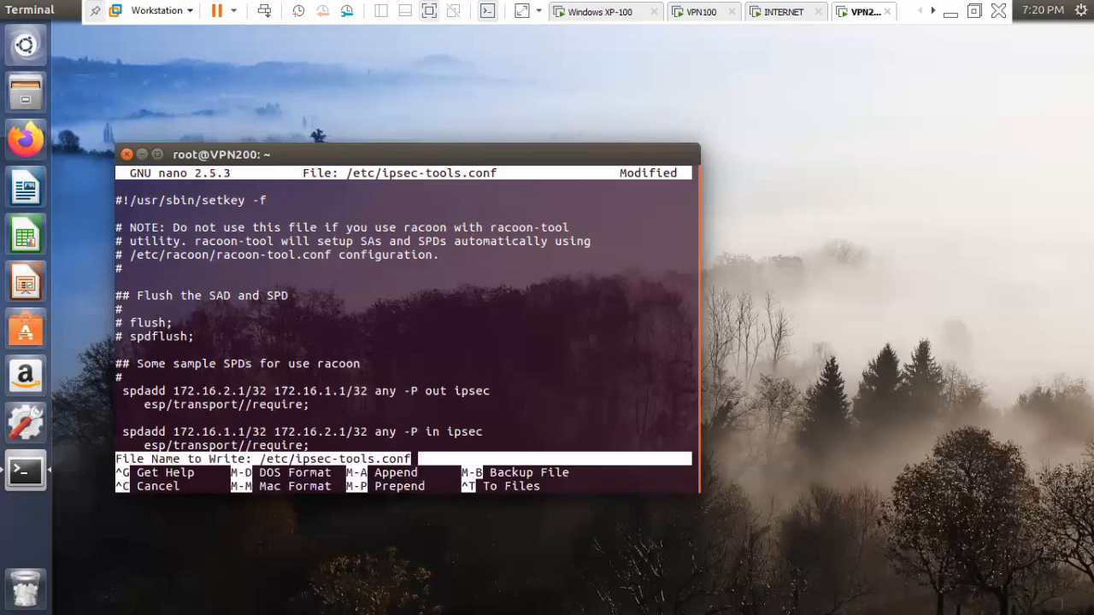
key(Return)
key(ctrl+x)
key(Return)
key(Return)
key(Return)
key(Return)
Restart the setkey service on VPN200 with "service setkey restart".
text(service seteky)
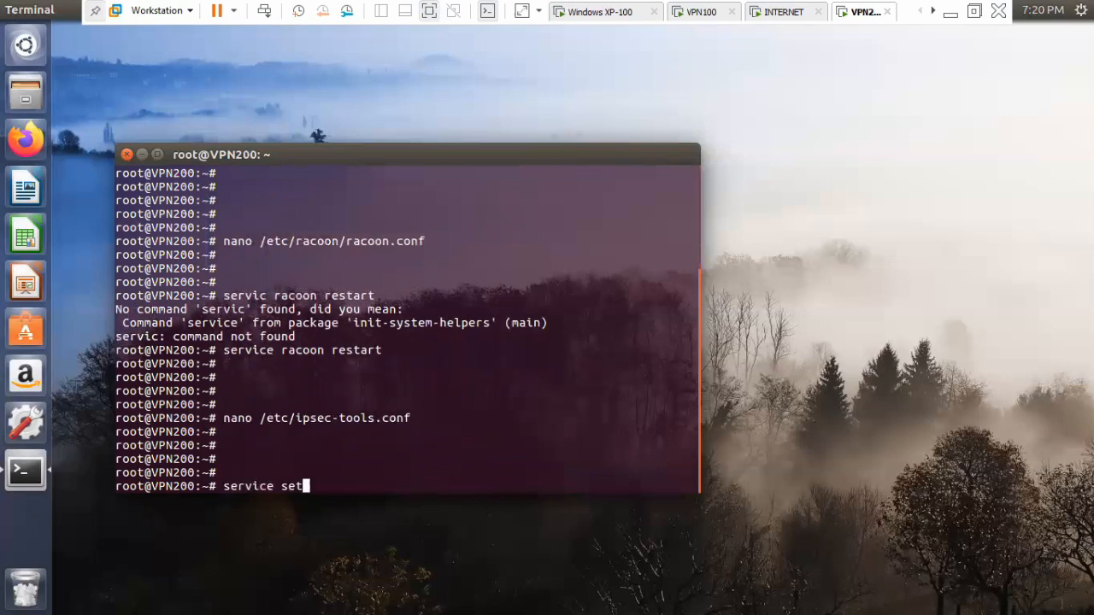
key(BackSpace)
key(BackSpace)
key(BackSpace)
text(key restart)
key(Return)
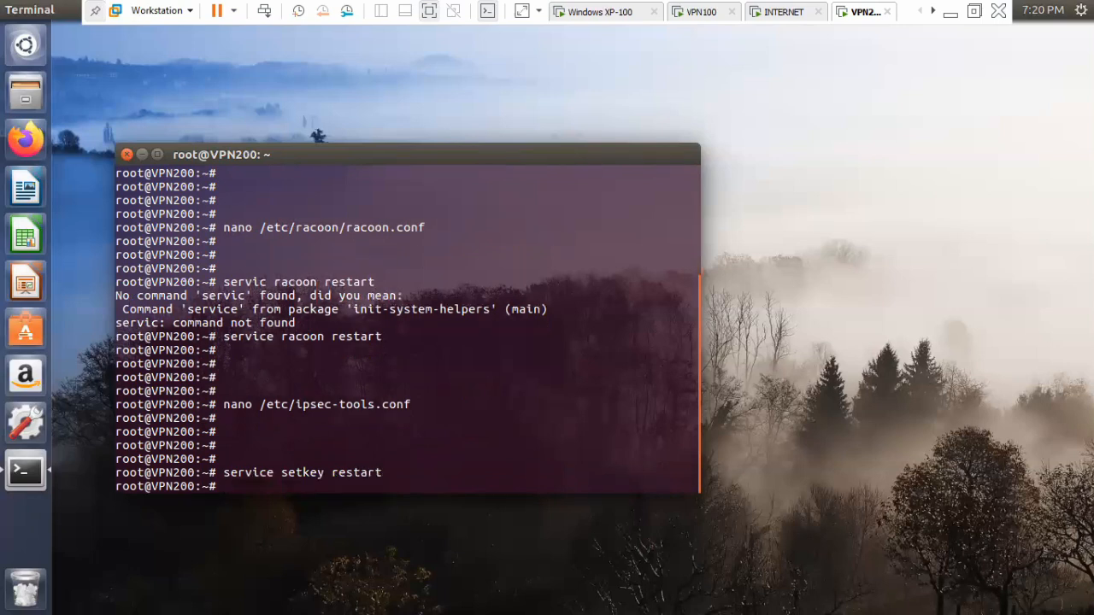
Ping 172.16.2.1 from VPN100's terminal, stopping the continuous ping on Windows XP-100 before running the command.
click(701, 13)
key(Return)
key(Return)
text(ping)
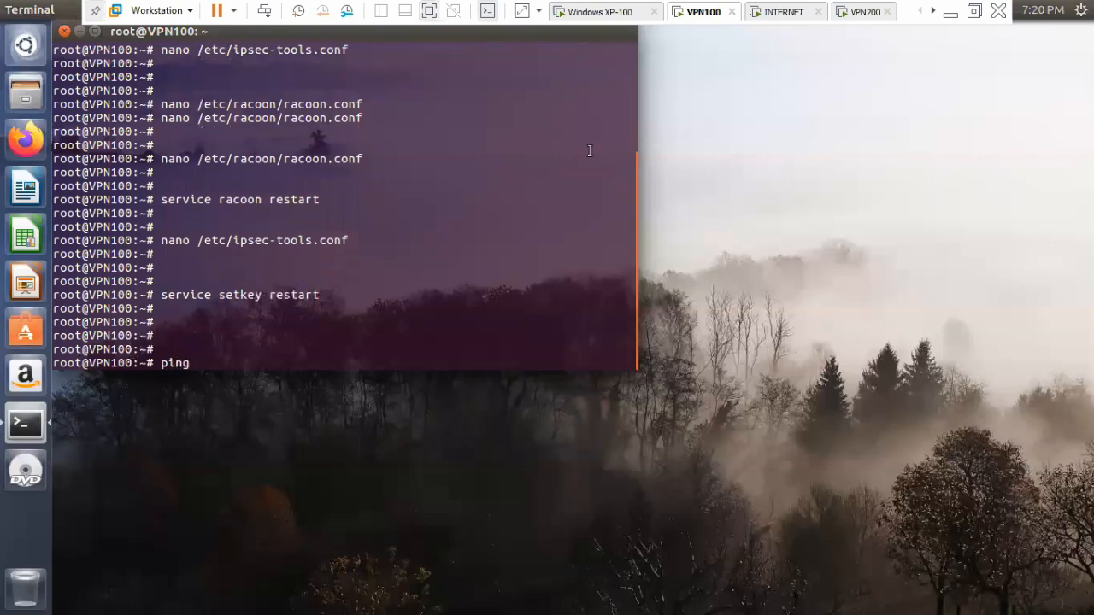
click(583, 12)
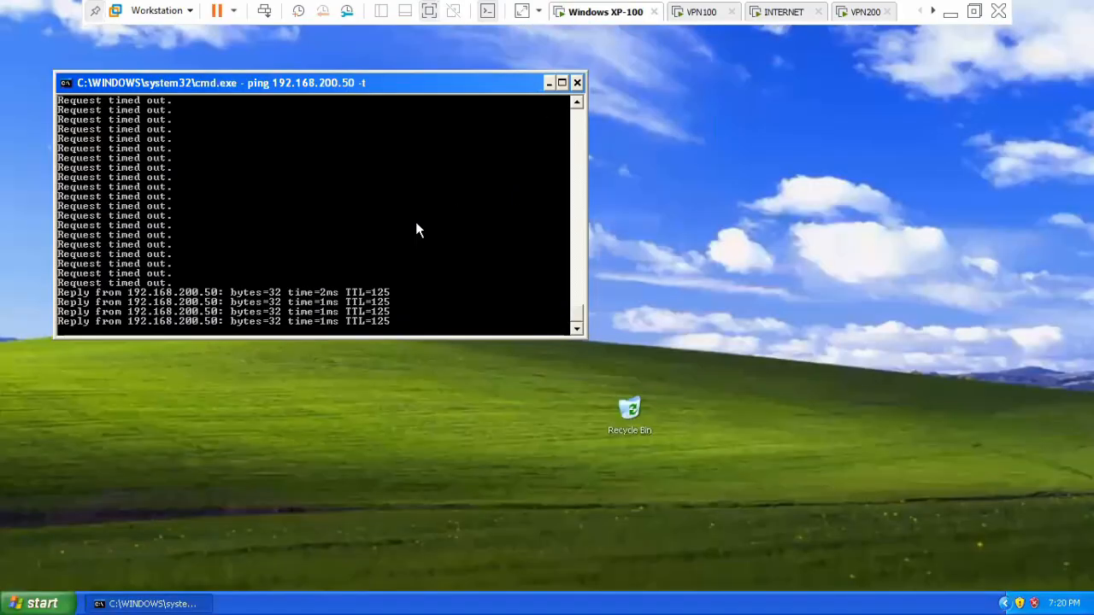
key(ctrl+c)
click(699, 14)
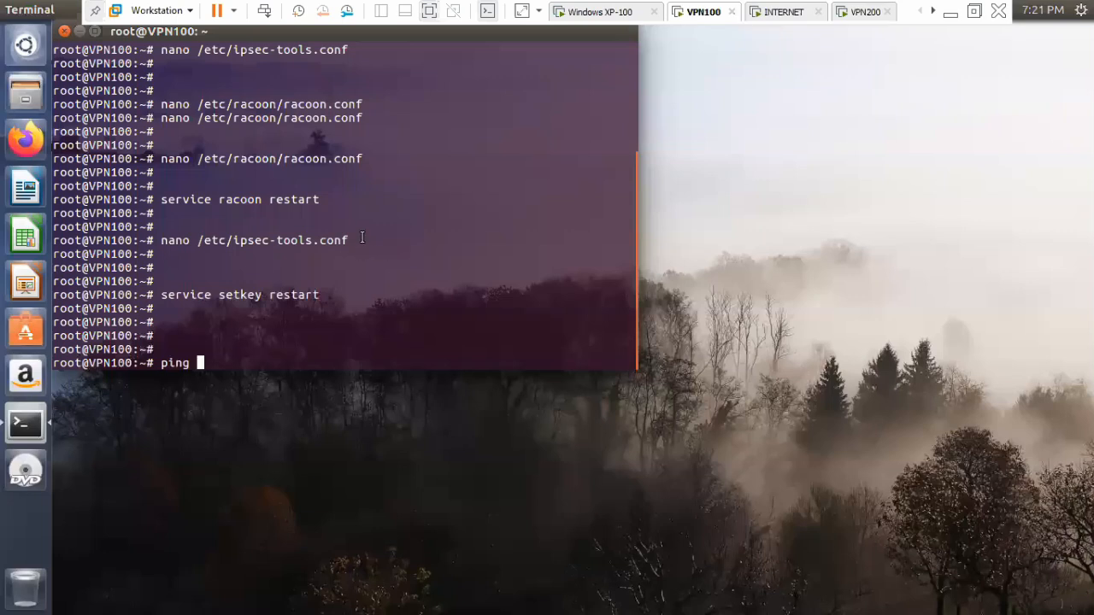
text(172.16.2.1)
key(Return)
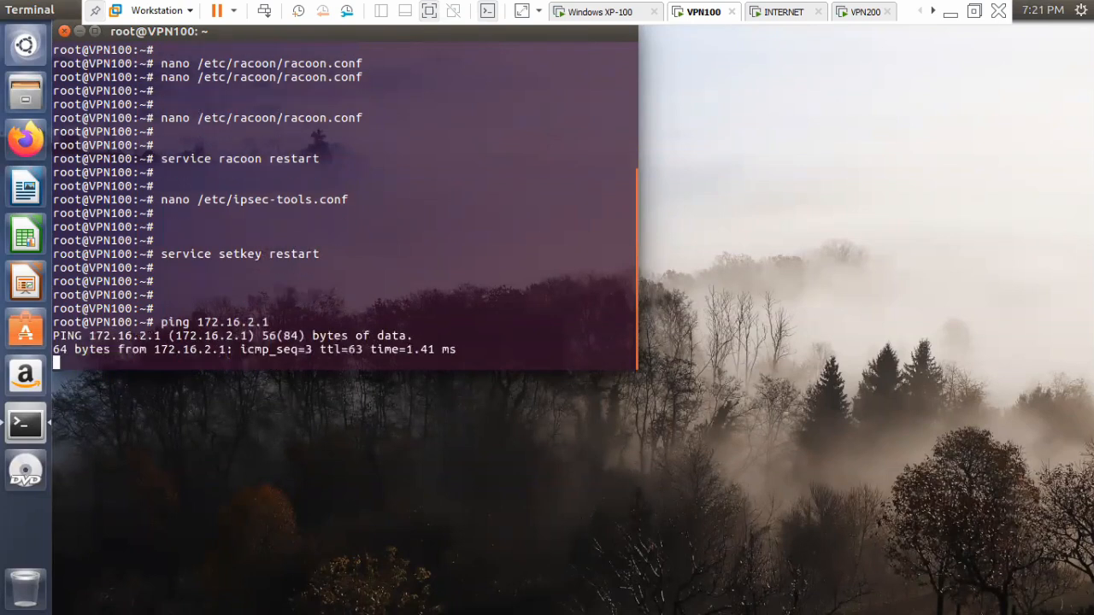
Switch to Wireshark on the INTERNET machine, stop the running capture and start a new one, selecting its first ESP packet.
click(773, 12)
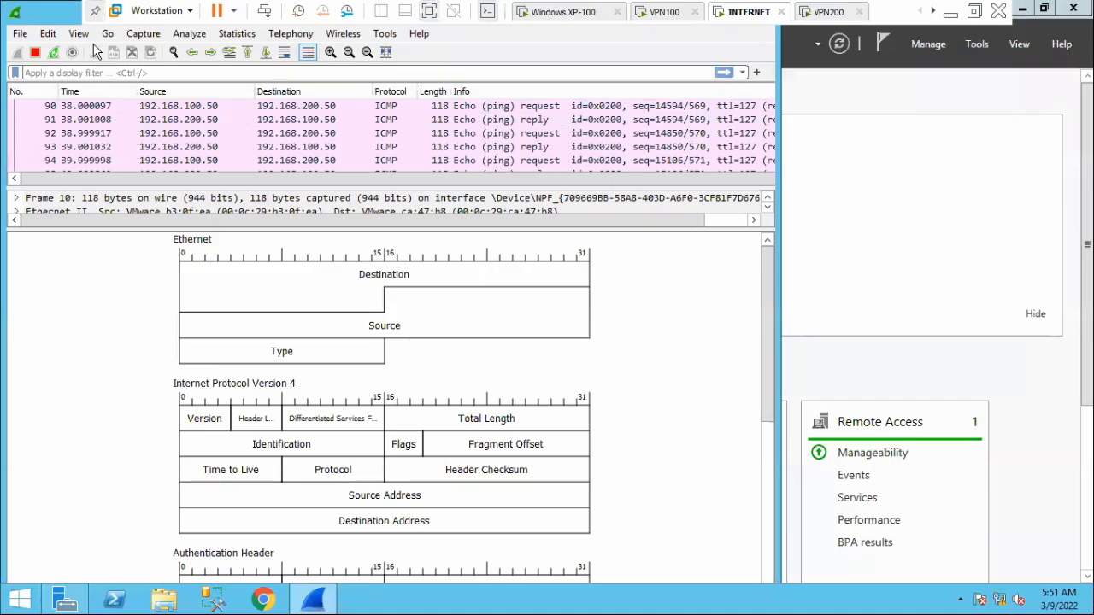
click(34, 52)
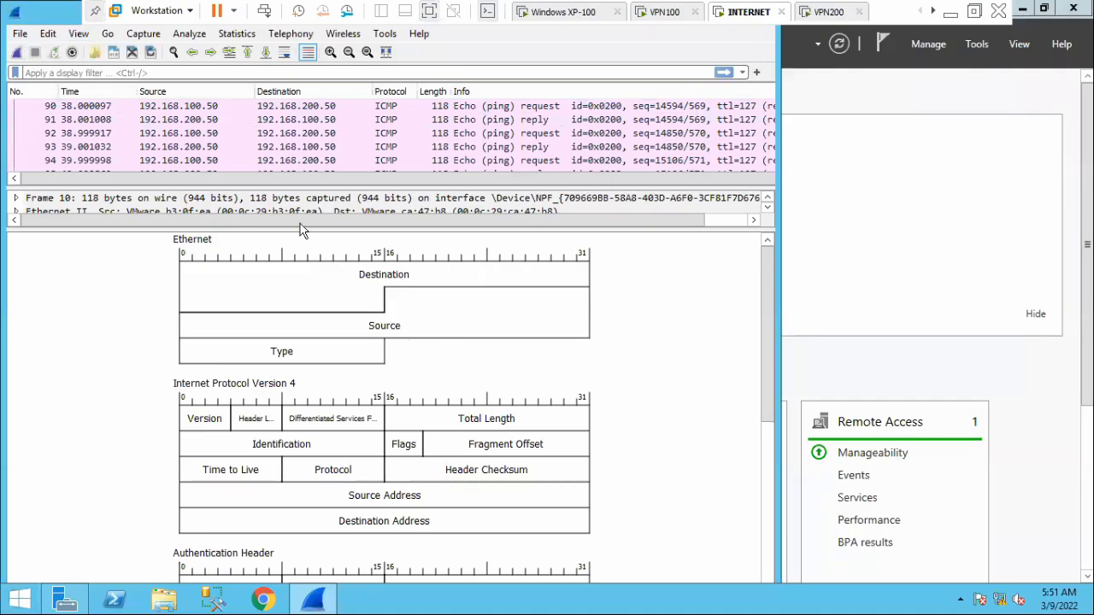
click(19, 53)
click(570, 322)
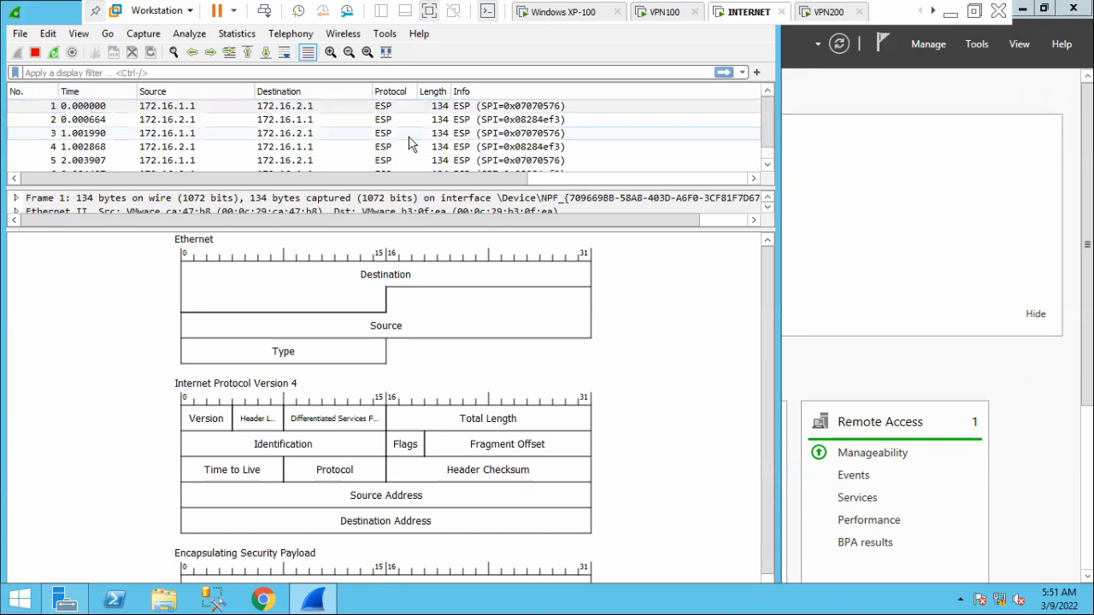
click(389, 107)
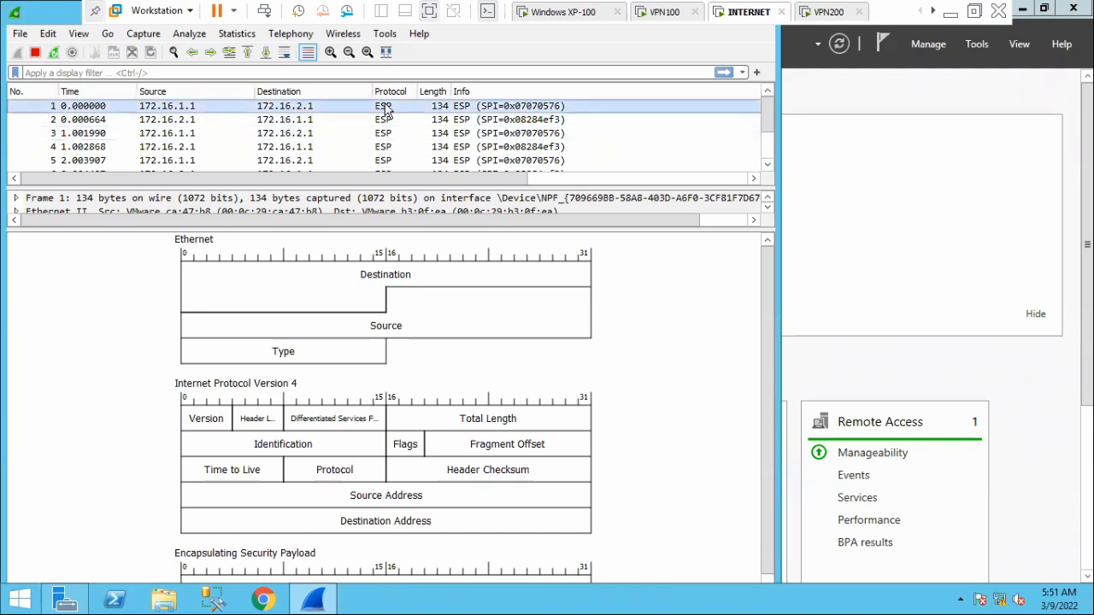
Open the first ESP packet in its own window, expand Encapsulating Security Payload to inspect its fields, and close the window.
double_click(388, 106)
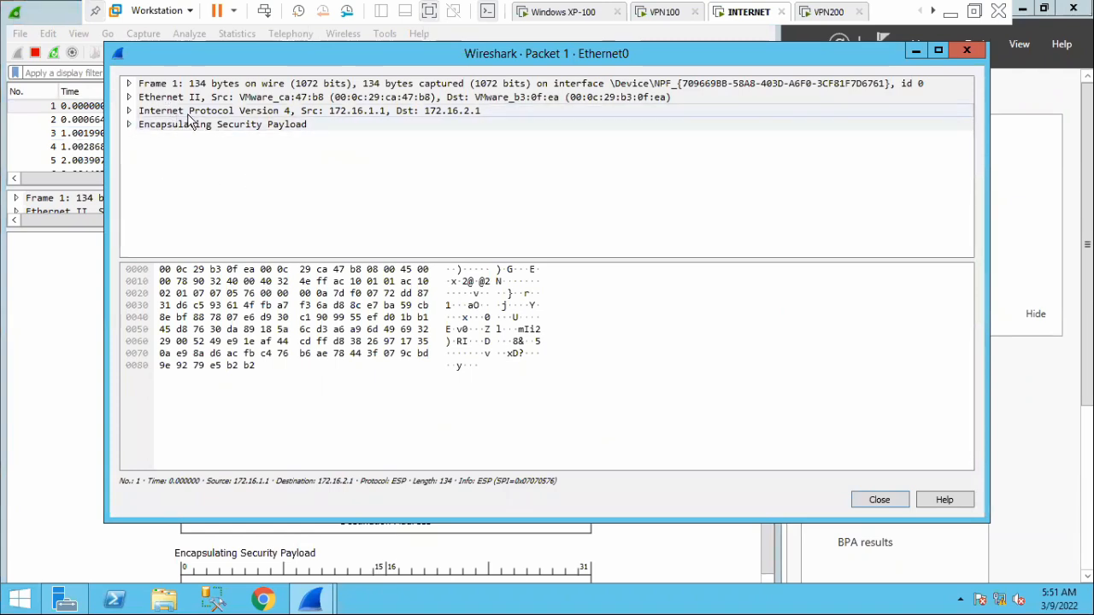
click(129, 125)
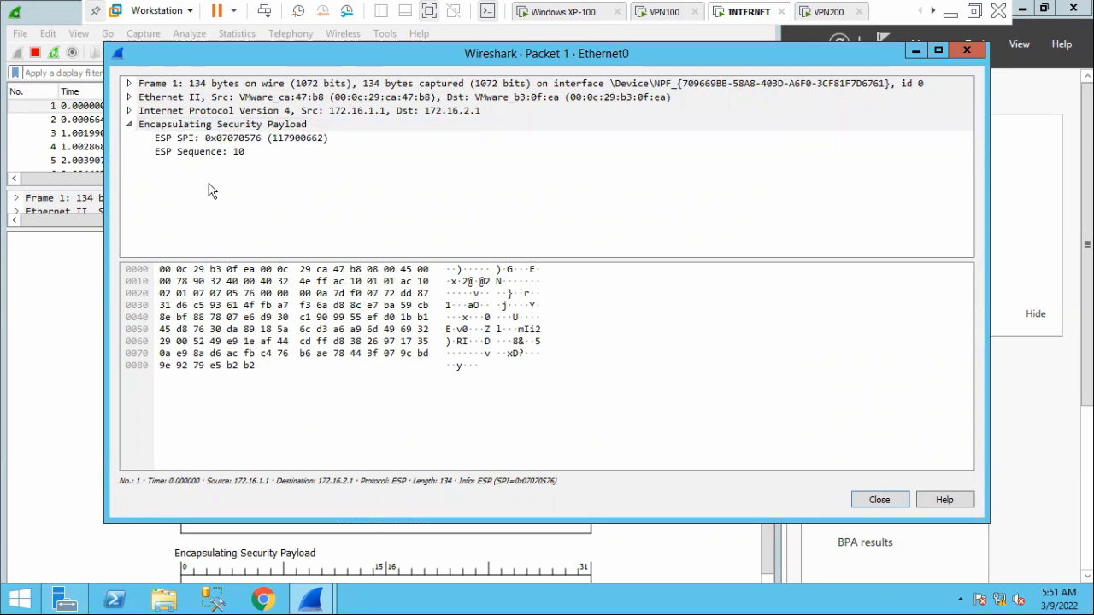
drag(277, 57, 257, 162)
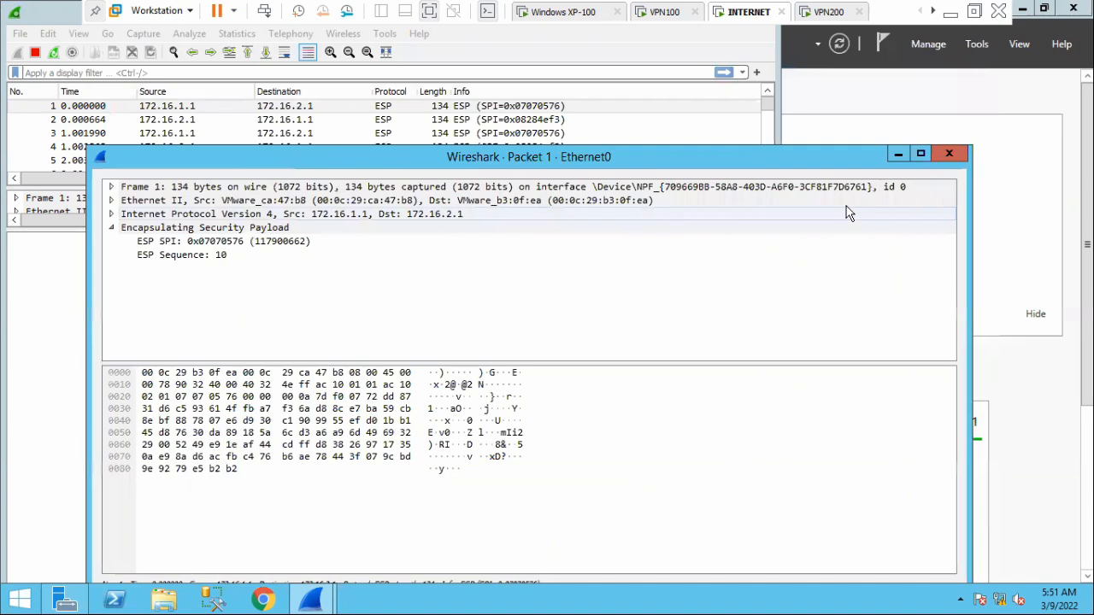
click(954, 156)
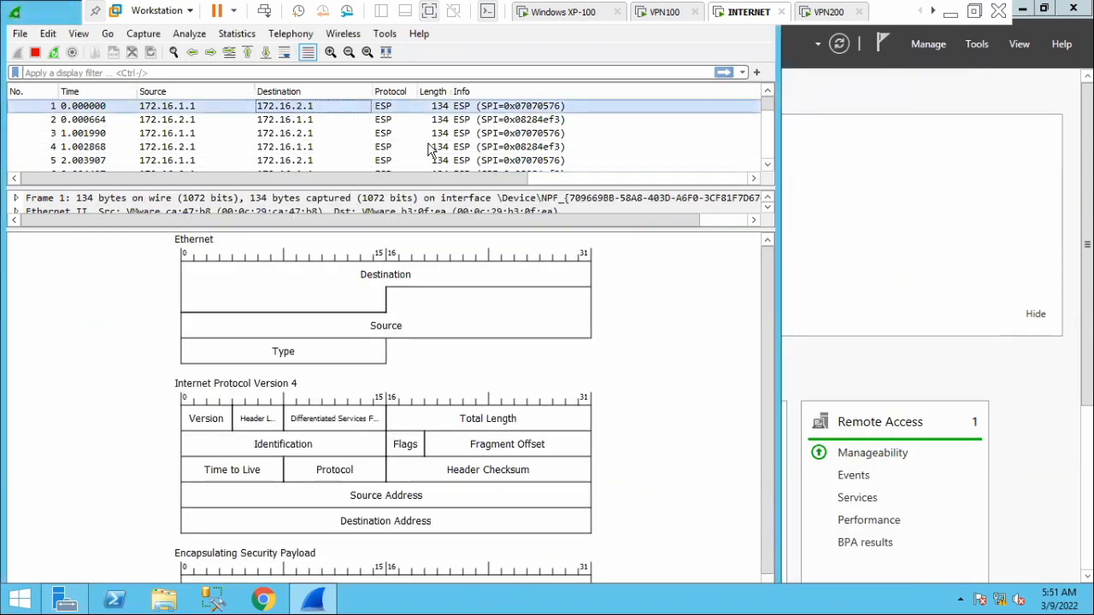
Close the Server Manager window behind Wireshark and examine the Ethernet, IPv4 and ESP headers in the packet diagram.
scroll(576, 445, down, 1)
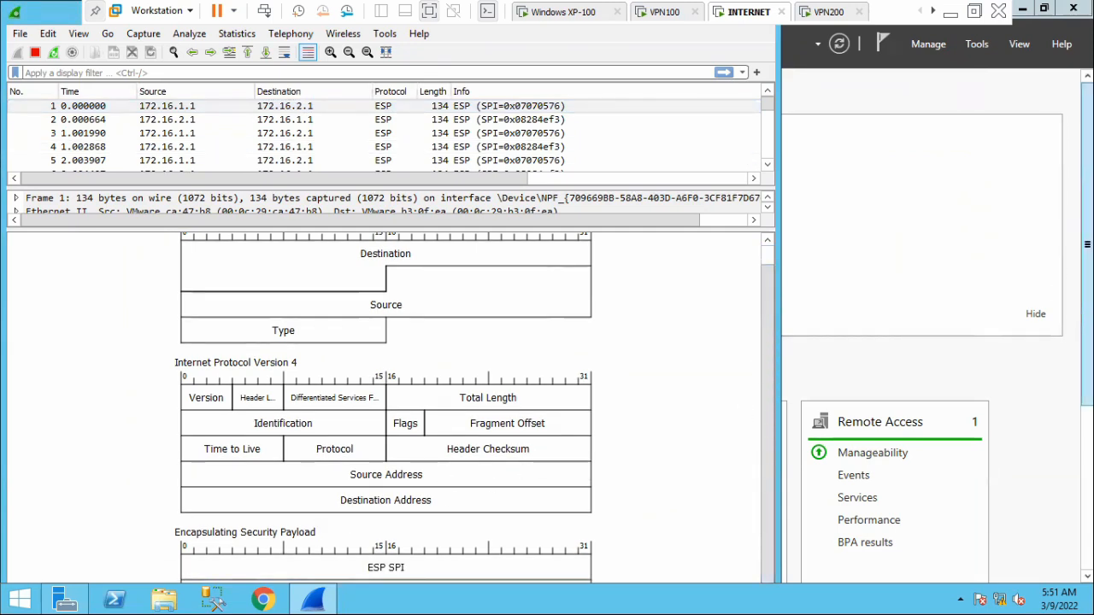
drag(1087, 256, 1087, 283)
click(1073, 7)
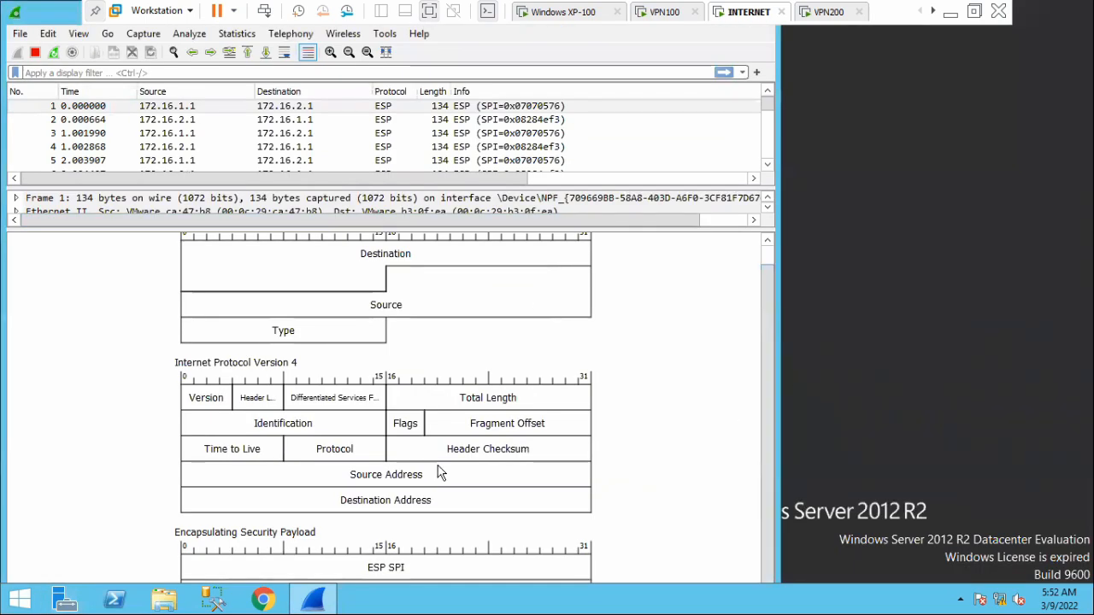
scroll(447, 310, up, 1)
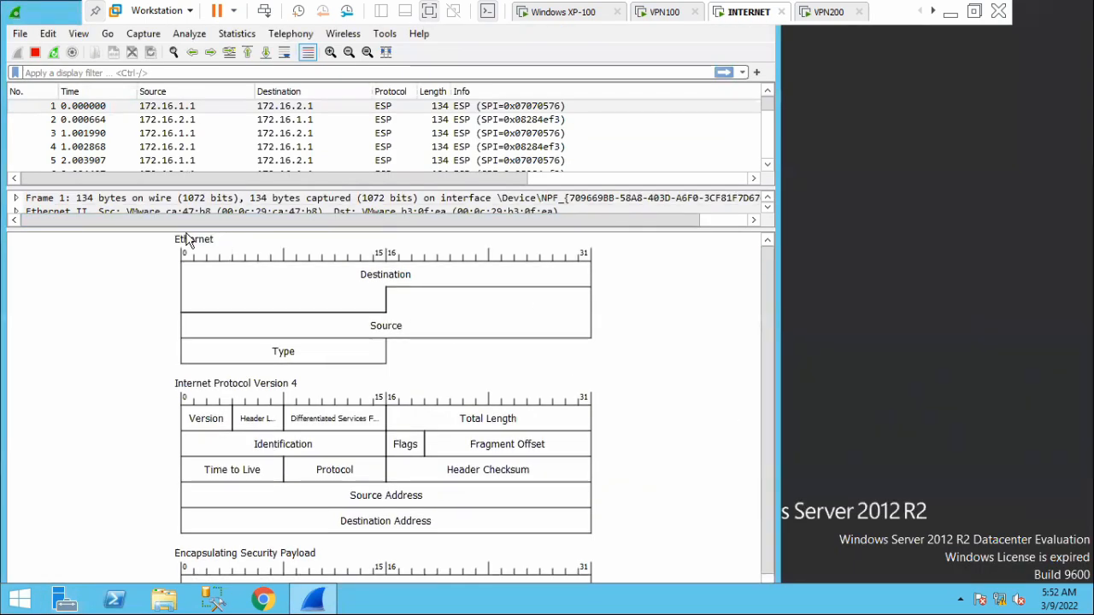
scroll(237, 308, down, 1)
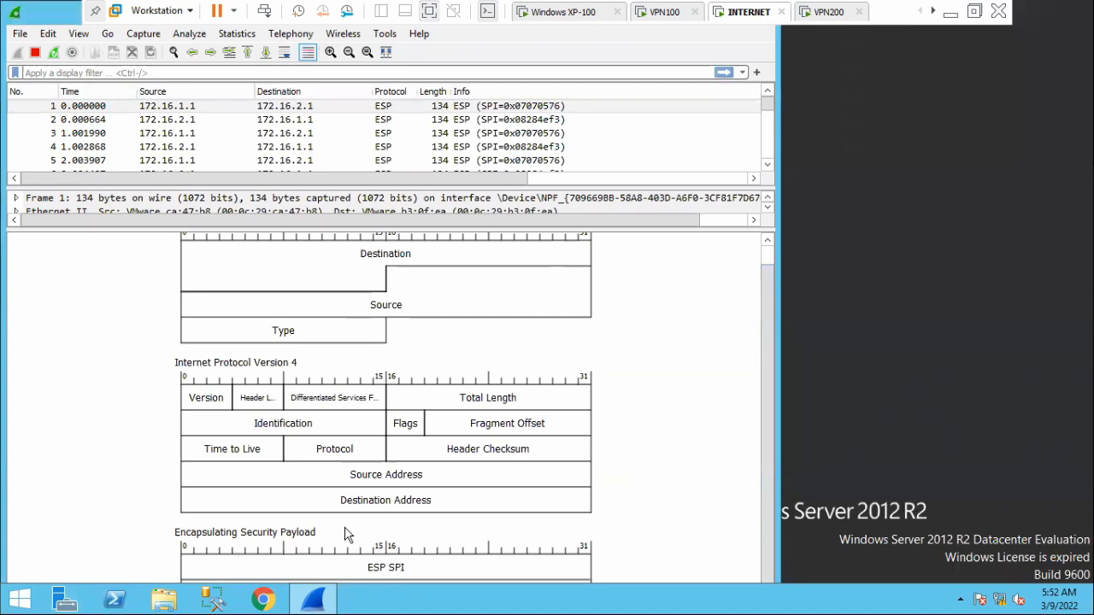
Minimize the virtual machine window, review the ESP transport packet sketch in OneNote, and minimize OneNote.
click(950, 12)
scroll(446, 291, up, 1)
scroll(446, 291, up, 5)
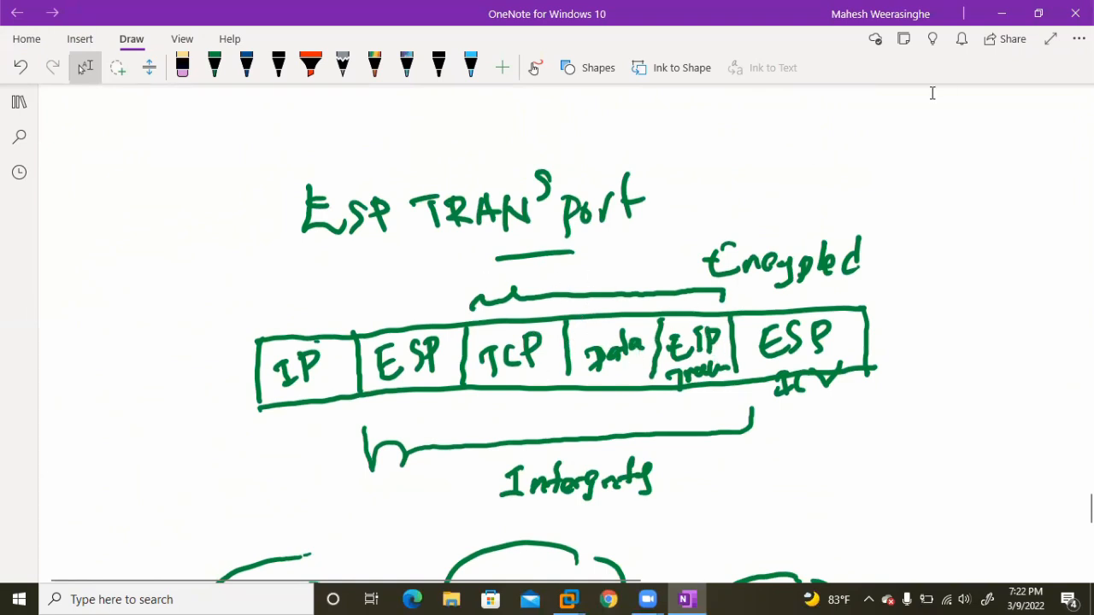
click(1000, 14)
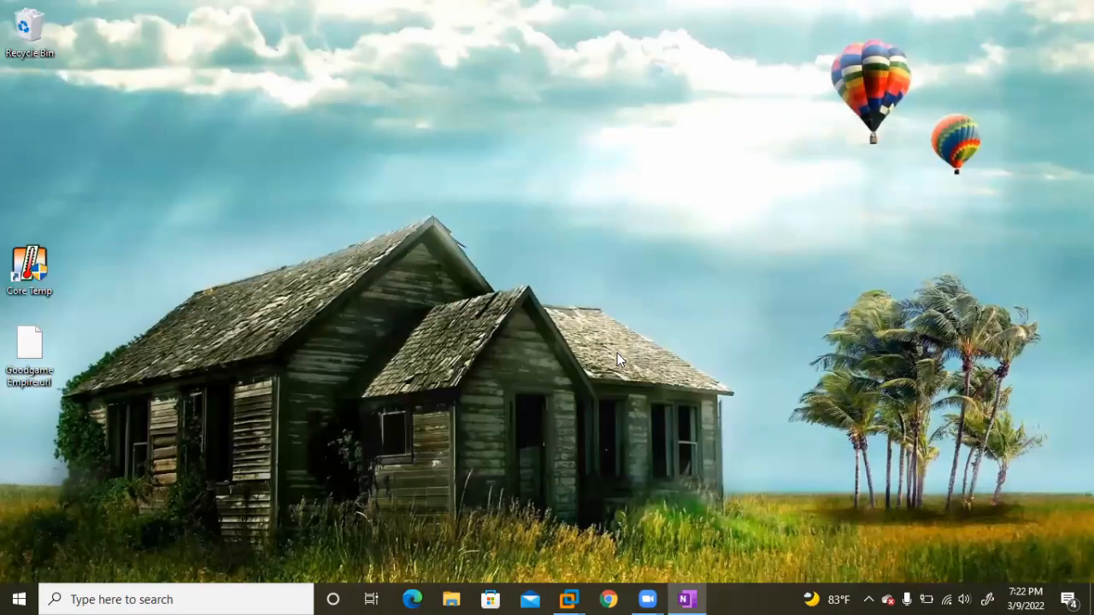
Switch to the VPN100 machine, open a second terminal and gain root access with "sudo su" and the account password.
mouse_move(568, 599)
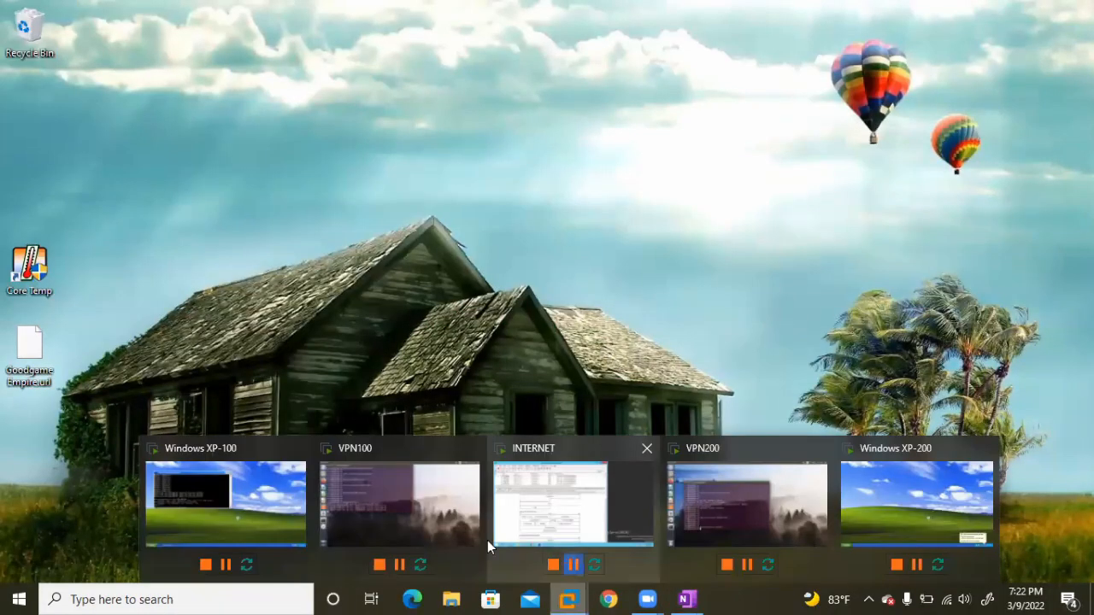
click(357, 505)
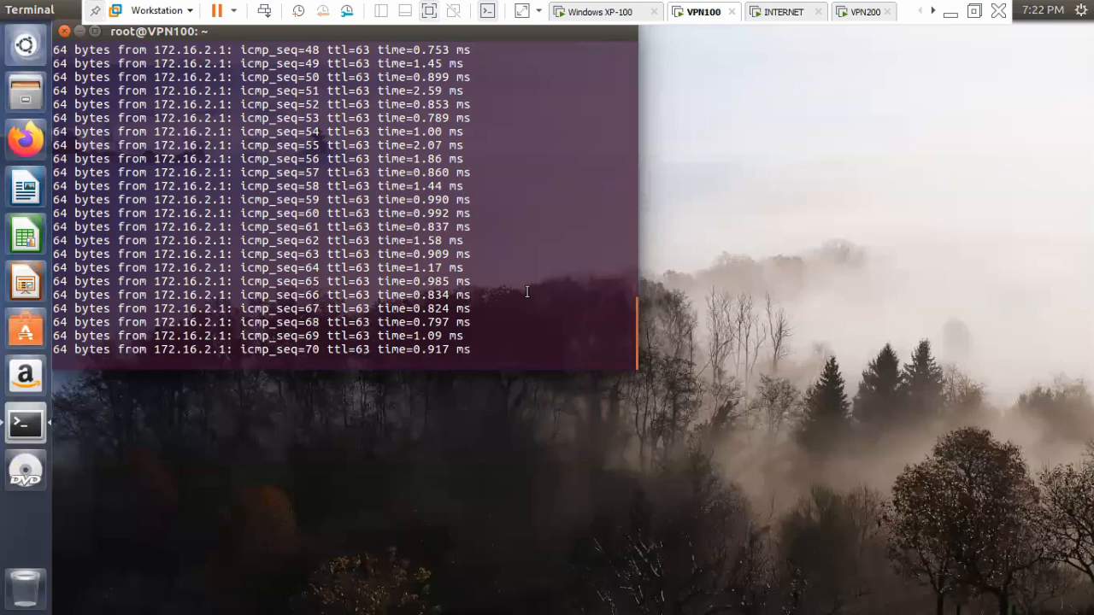
right_click(737, 262)
click(777, 313)
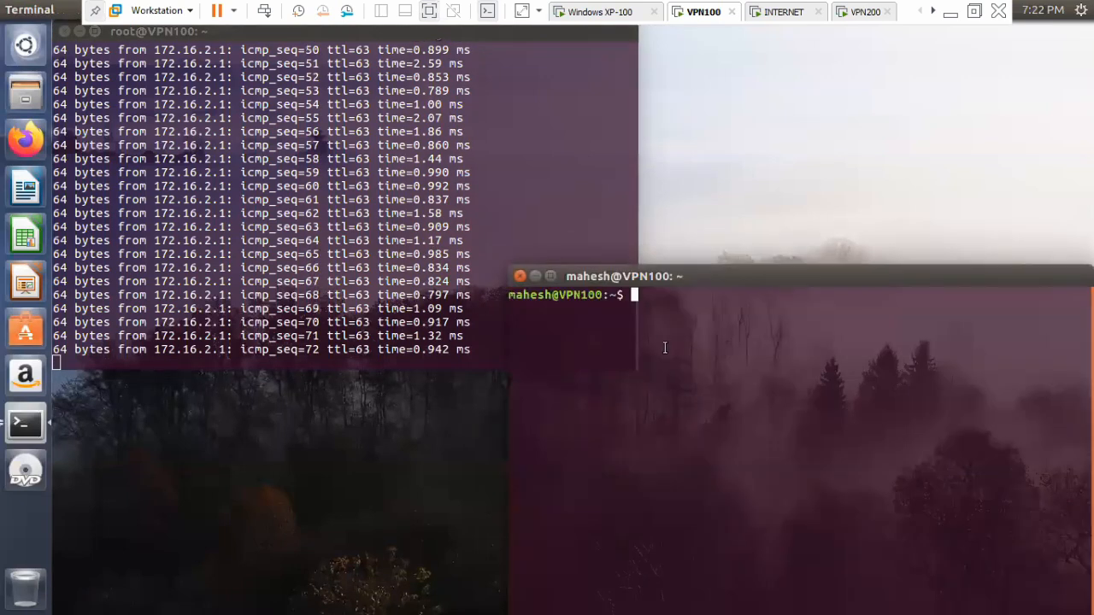
text(sudo su)
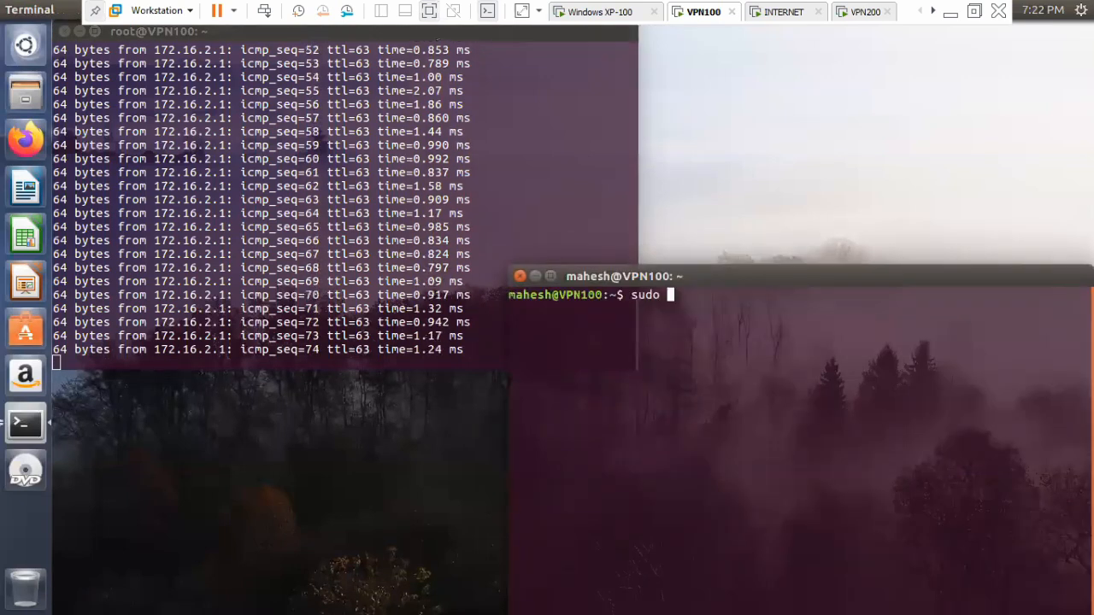
key(Return)
key(Return)
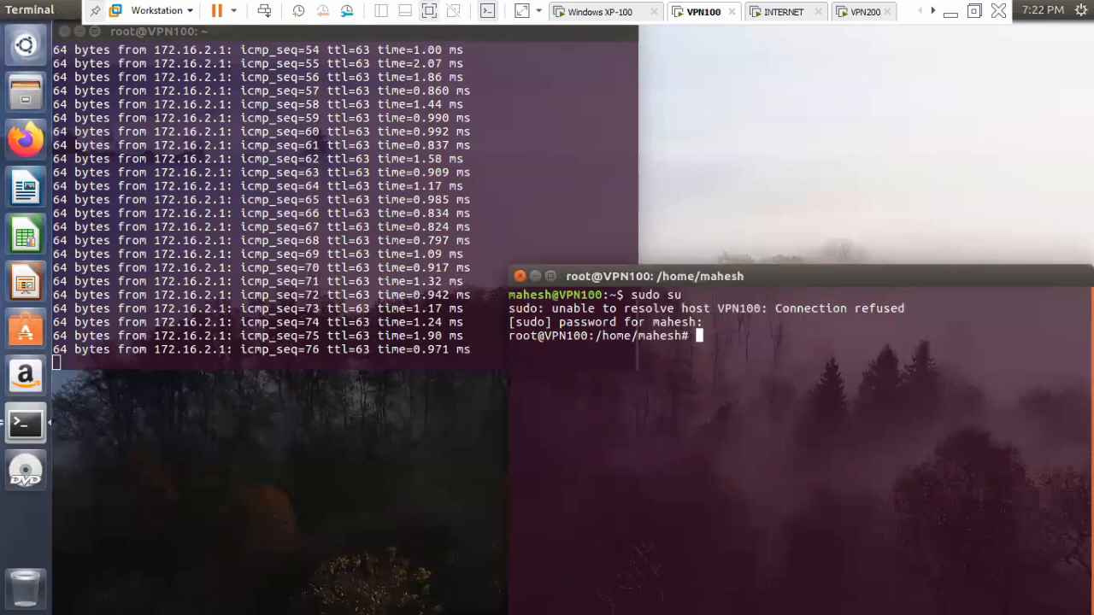
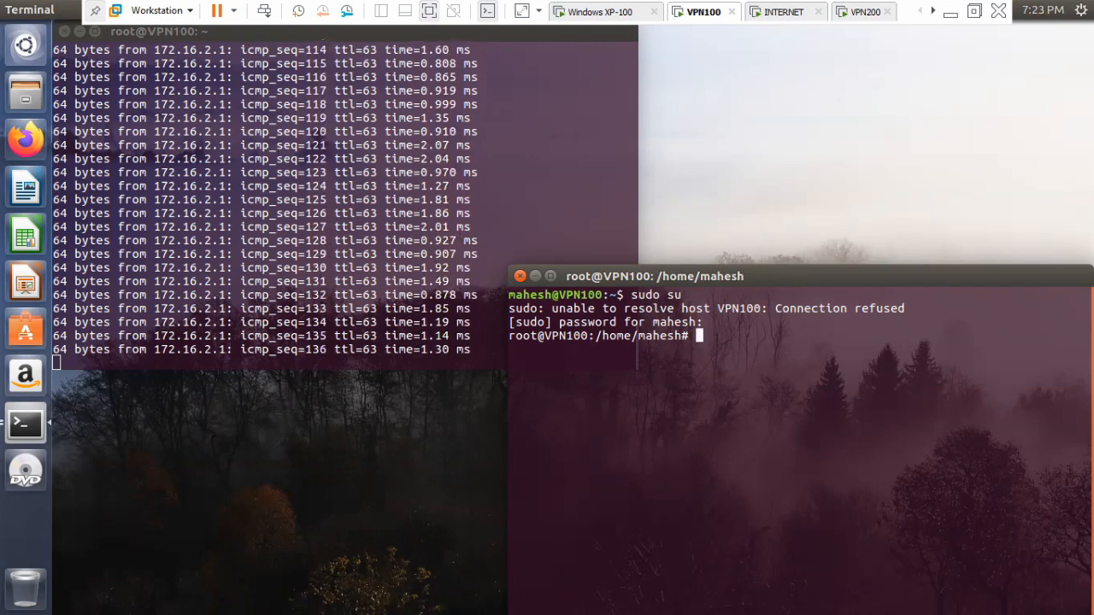
List the IPsec security associations with "ip xfrm state" and reposition the terminal window so the ping output stays readable.
key(Return)
key(Return)
text(ip )
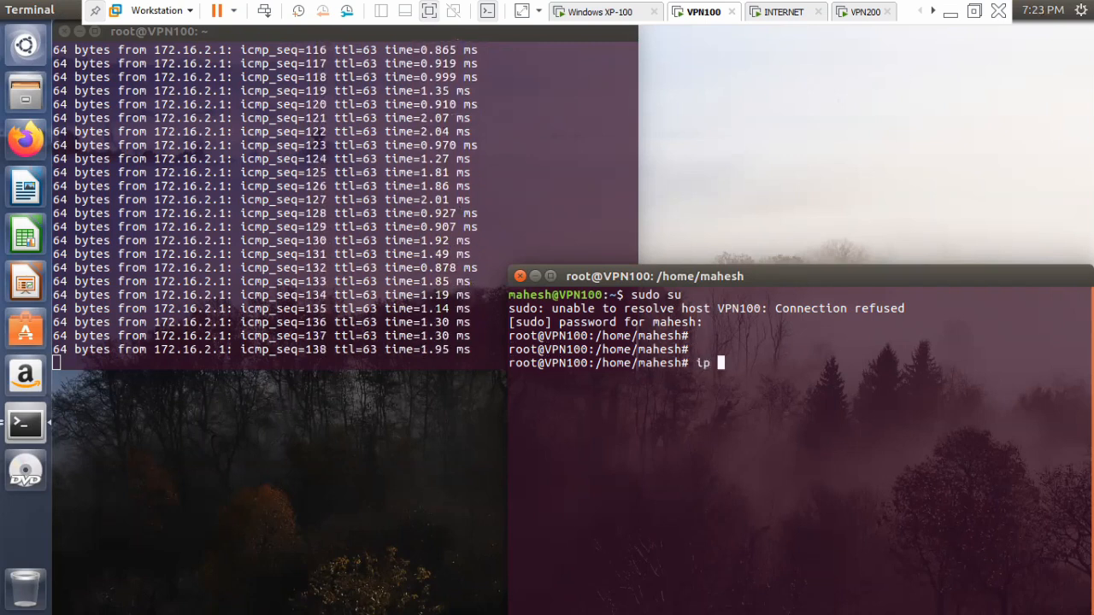
text(xfrm state)
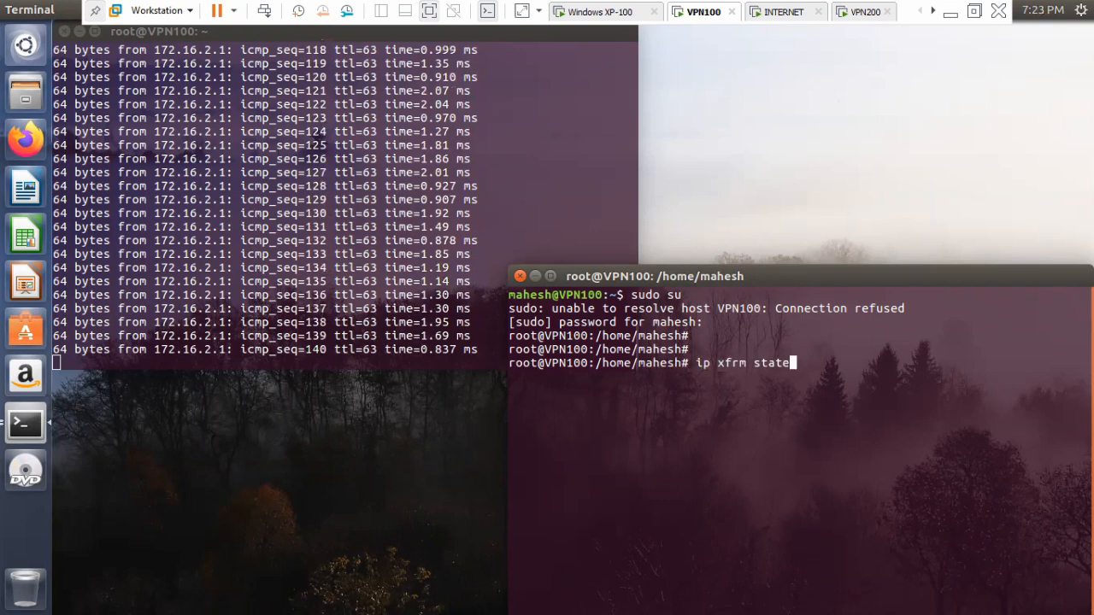
key(Return)
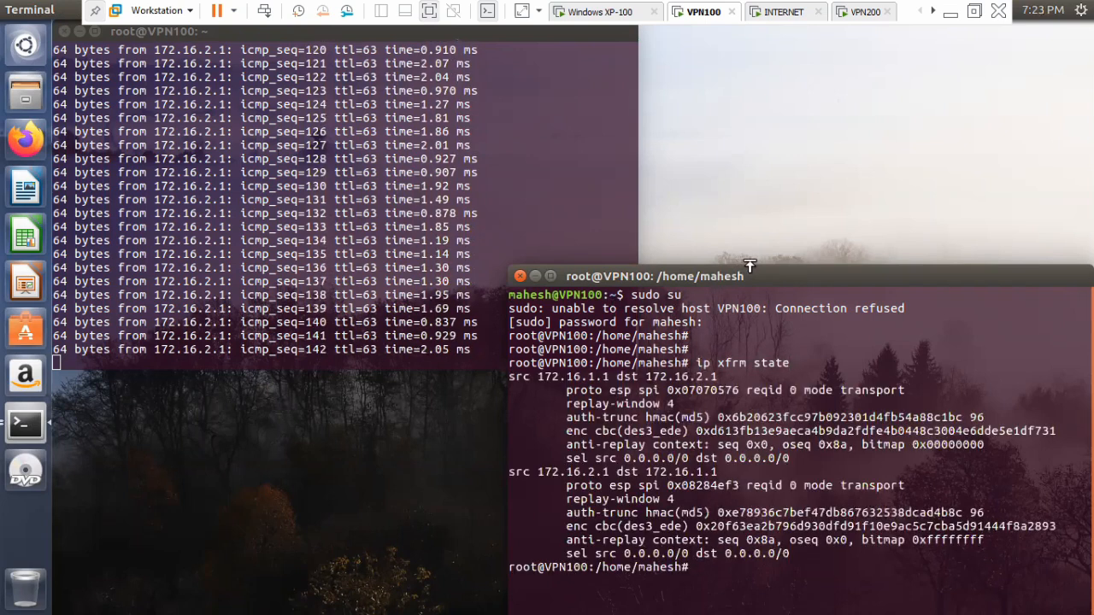
drag(650, 276, 341, 211)
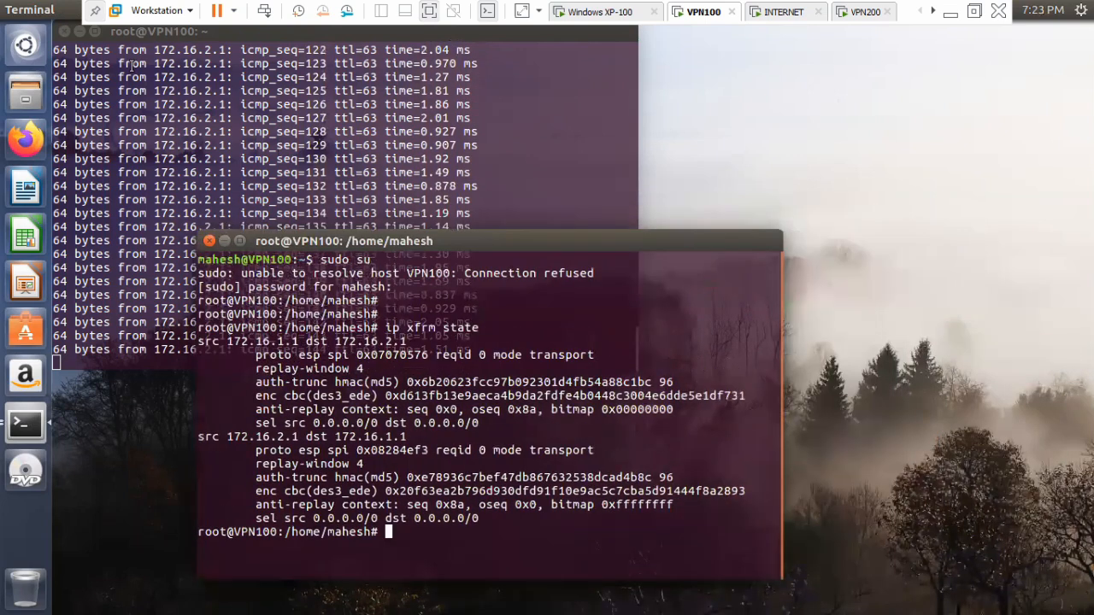
drag(595, 242, 822, 230)
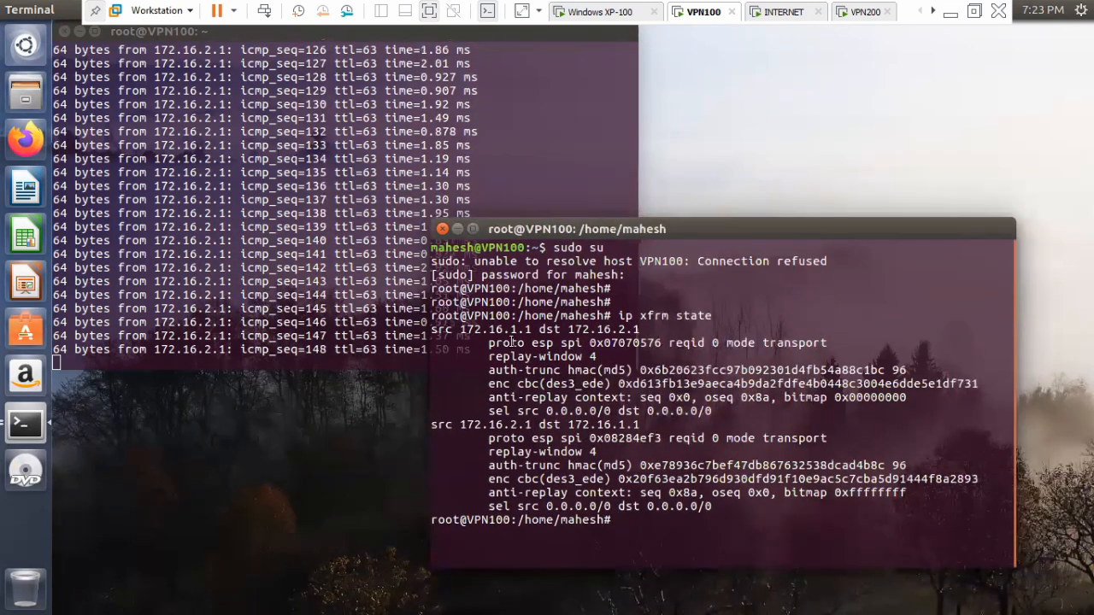
Examine the source and destination addresses, encryption keys and SPI values of both security associations.
drag(461, 329, 649, 331)
click(545, 333)
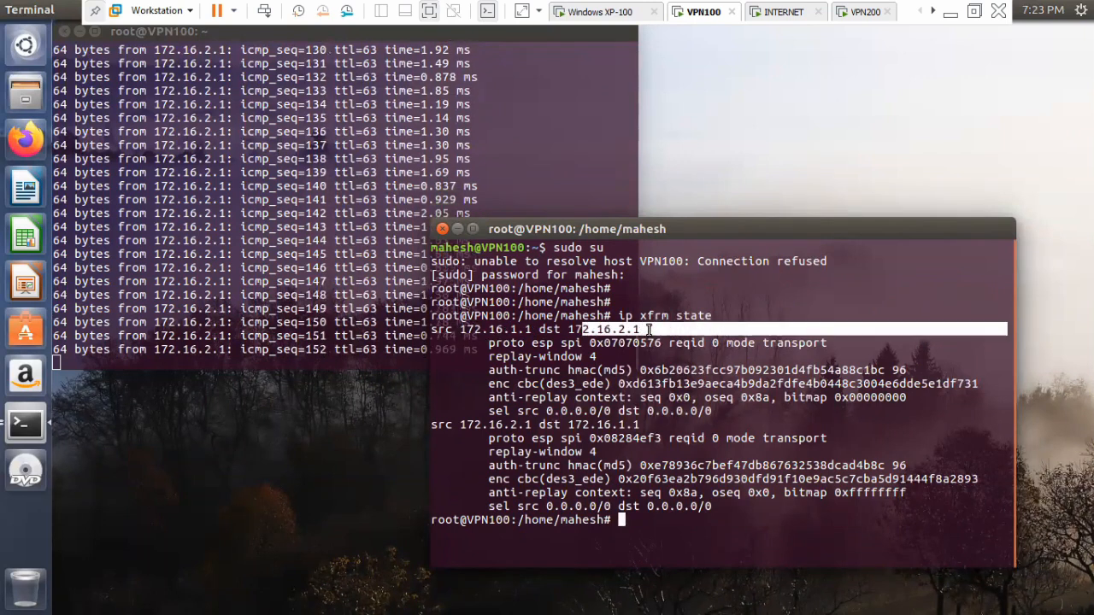
click(675, 331)
drag(459, 424, 658, 425)
click(657, 425)
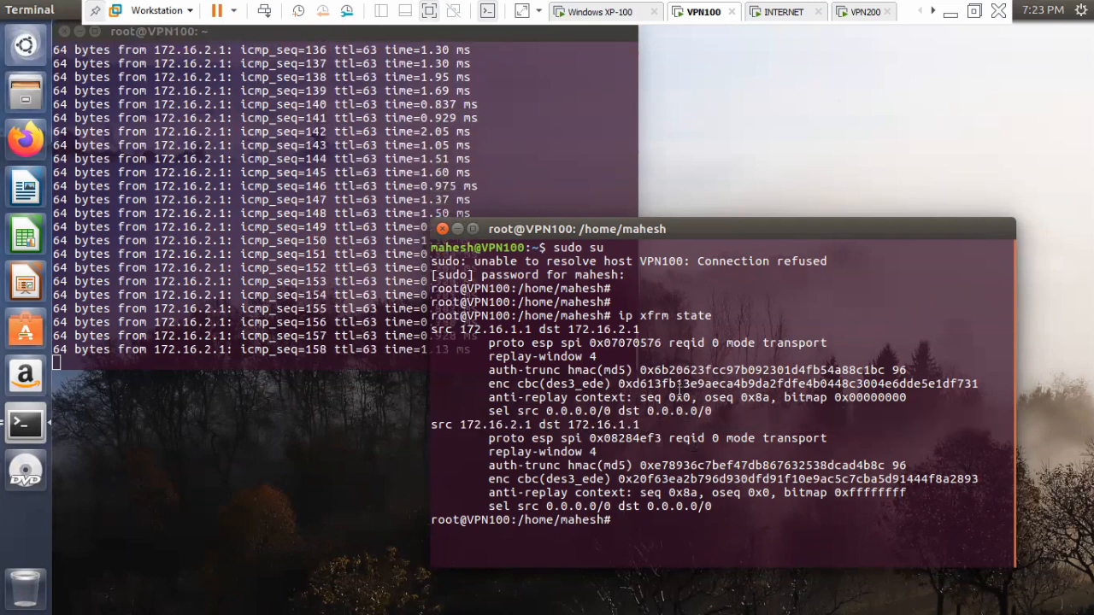
drag(700, 230, 740, 258)
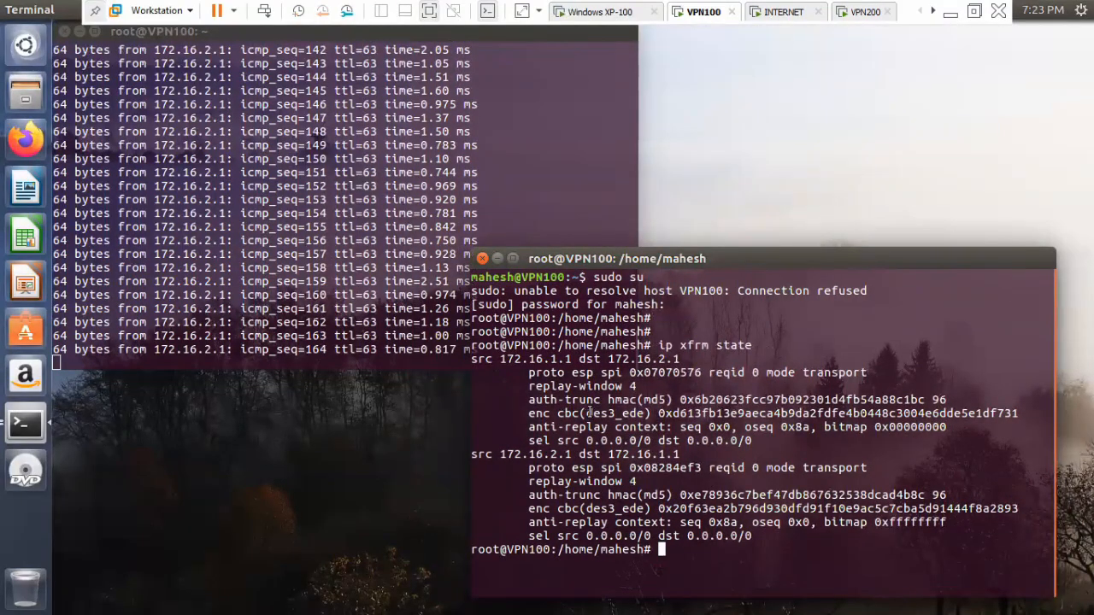
drag(586, 414, 1019, 413)
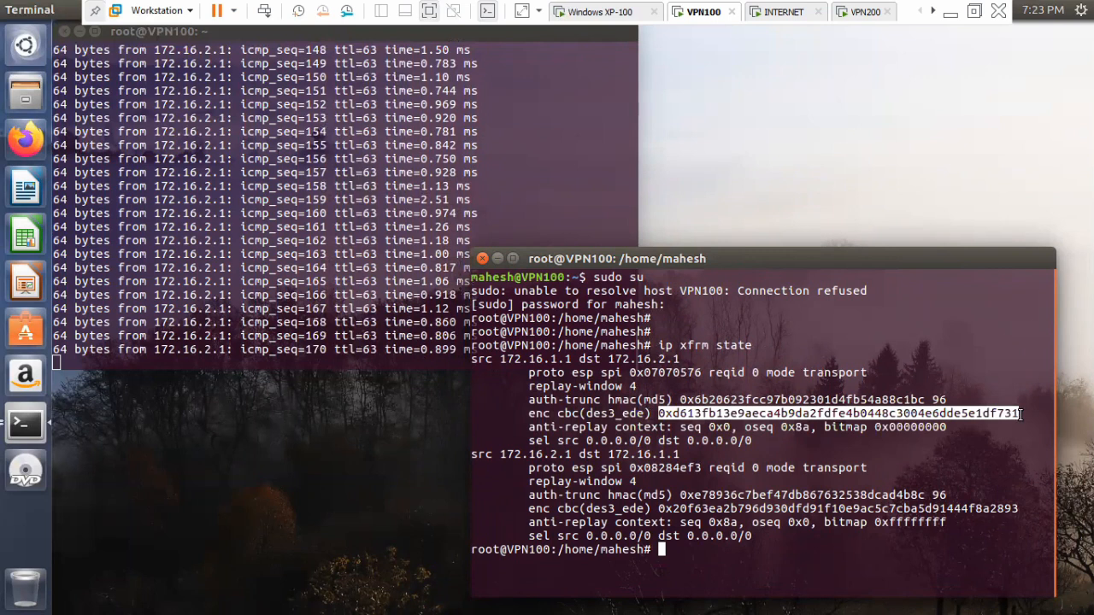
drag(658, 508, 1017, 508)
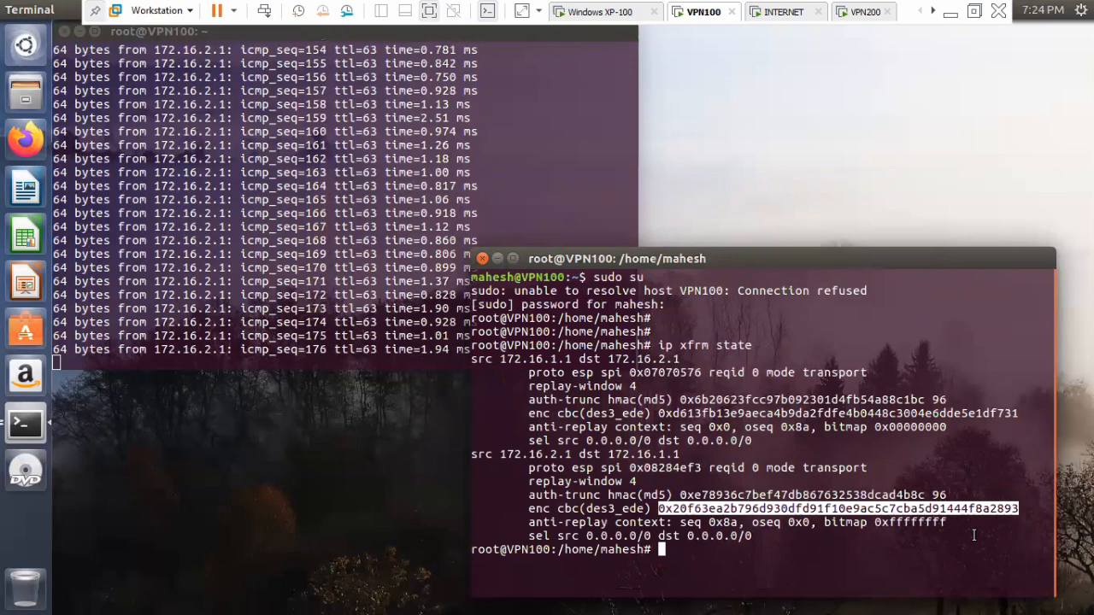
drag(601, 374, 702, 374)
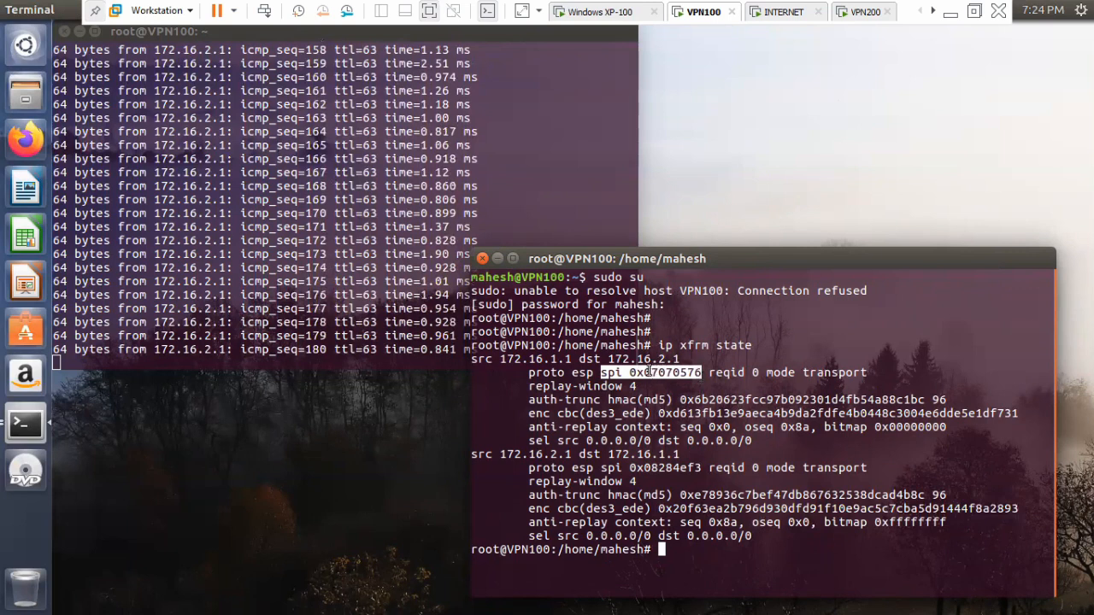
drag(601, 467, 702, 468)
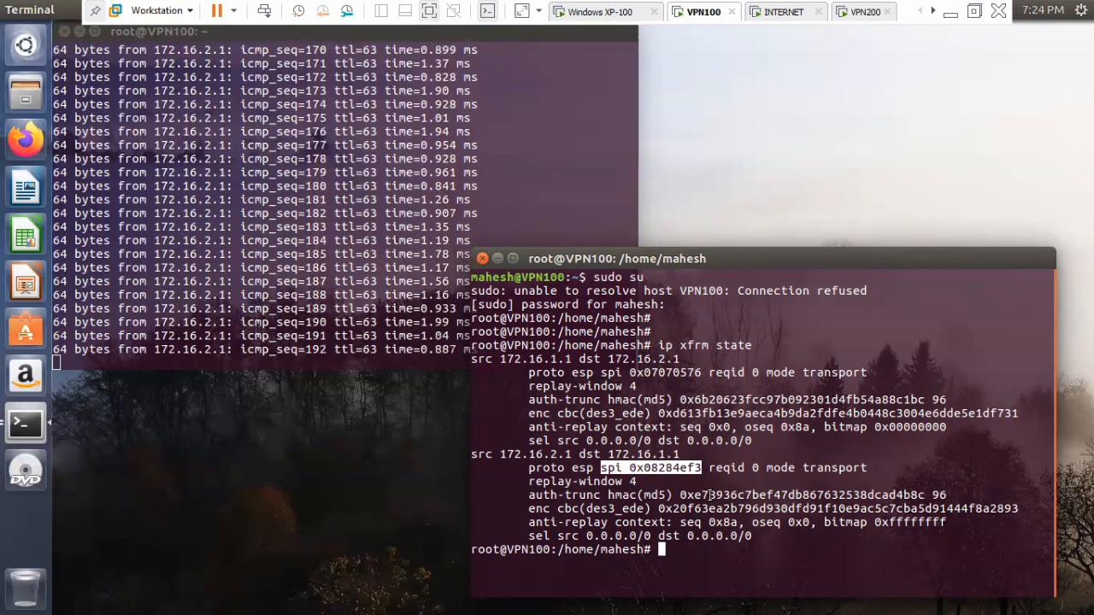
Examine the ESP protocol entries of both associations and the full details of the 172.16.1.1 to 172.16.2.1 association.
click(579, 468)
double_click(579, 467)
click(614, 482)
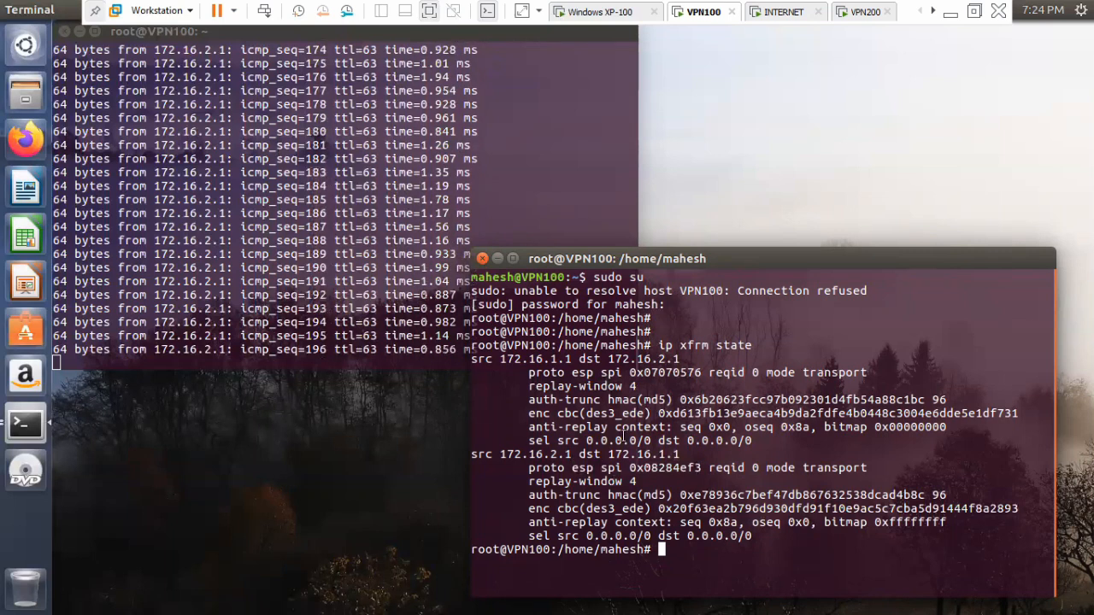
double_click(579, 372)
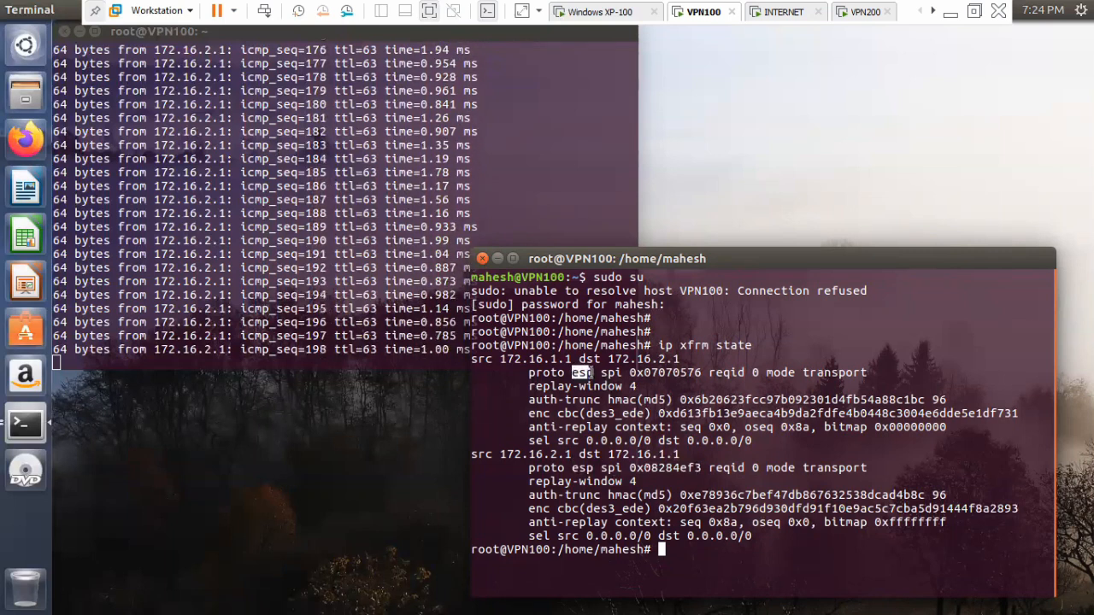
click(595, 373)
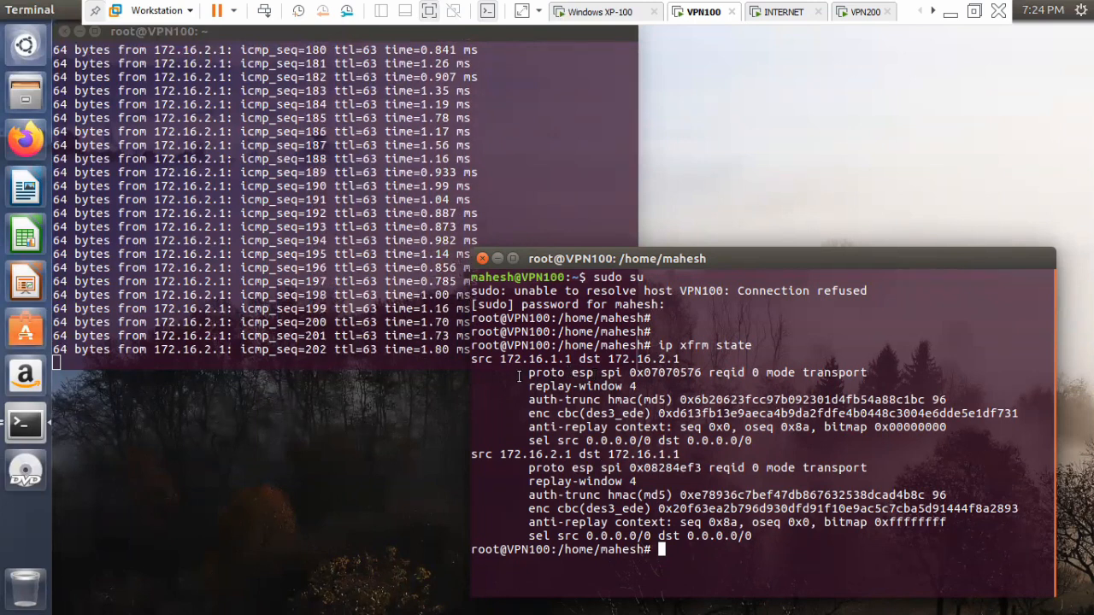
drag(529, 373, 702, 373)
click(591, 374)
click(680, 399)
drag(506, 360, 699, 359)
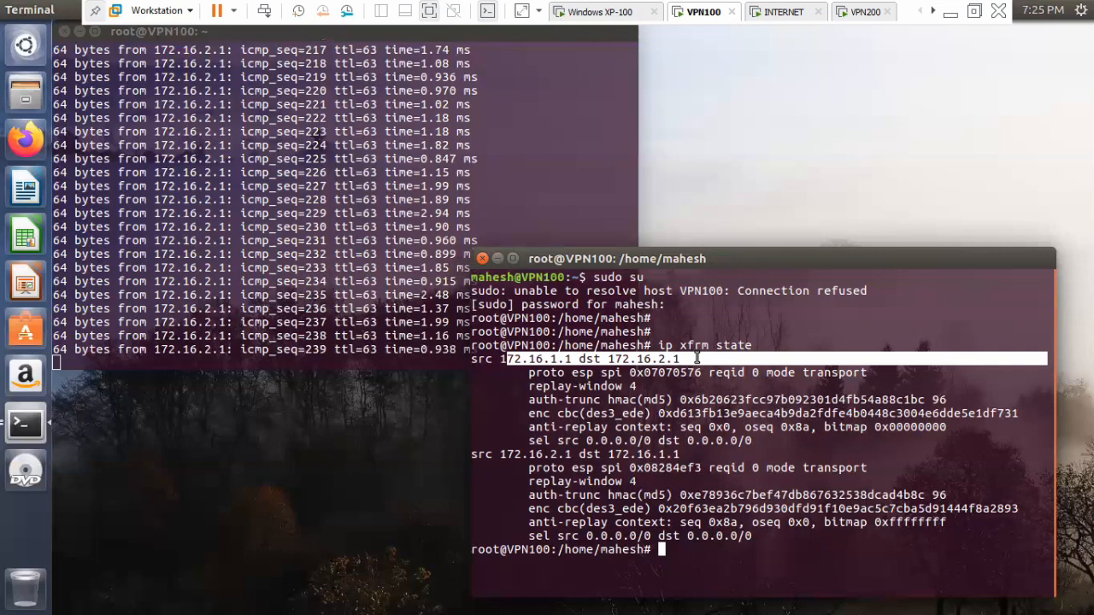
click(660, 372)
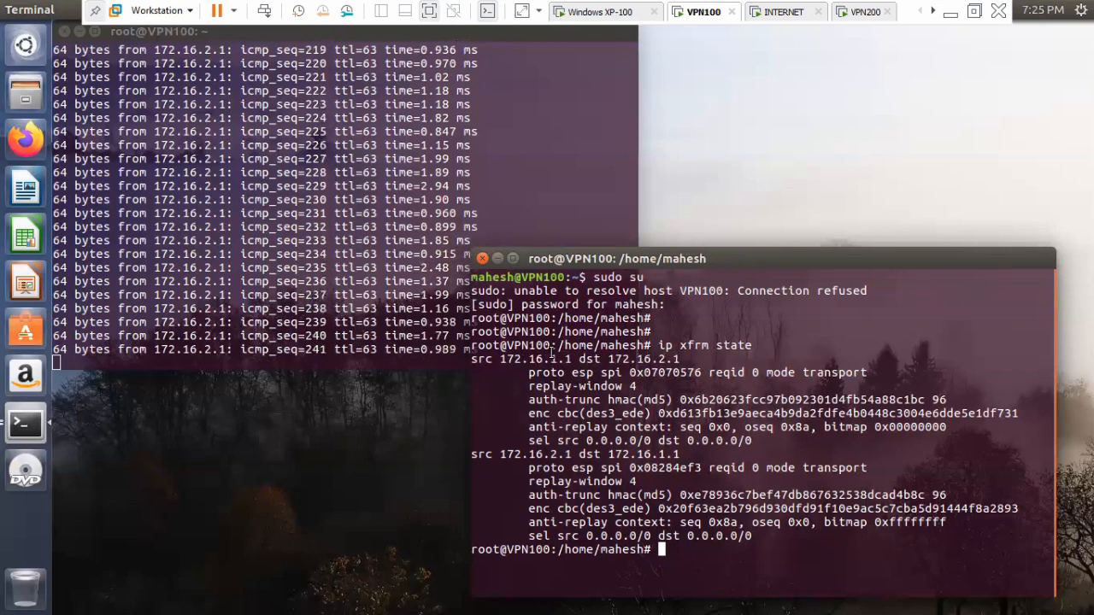
drag(473, 360, 752, 442)
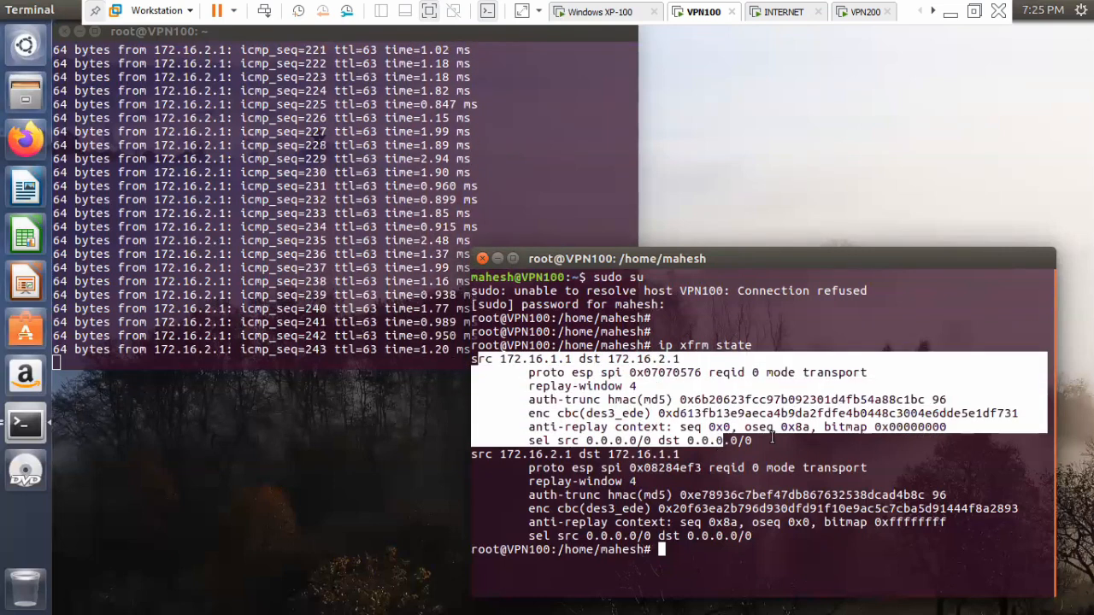
click(658, 386)
Copy the SPI value 0x07070576 of the 172.16.1.1 to 172.16.2.1 association.
drag(647, 371, 699, 372)
right_click(687, 372)
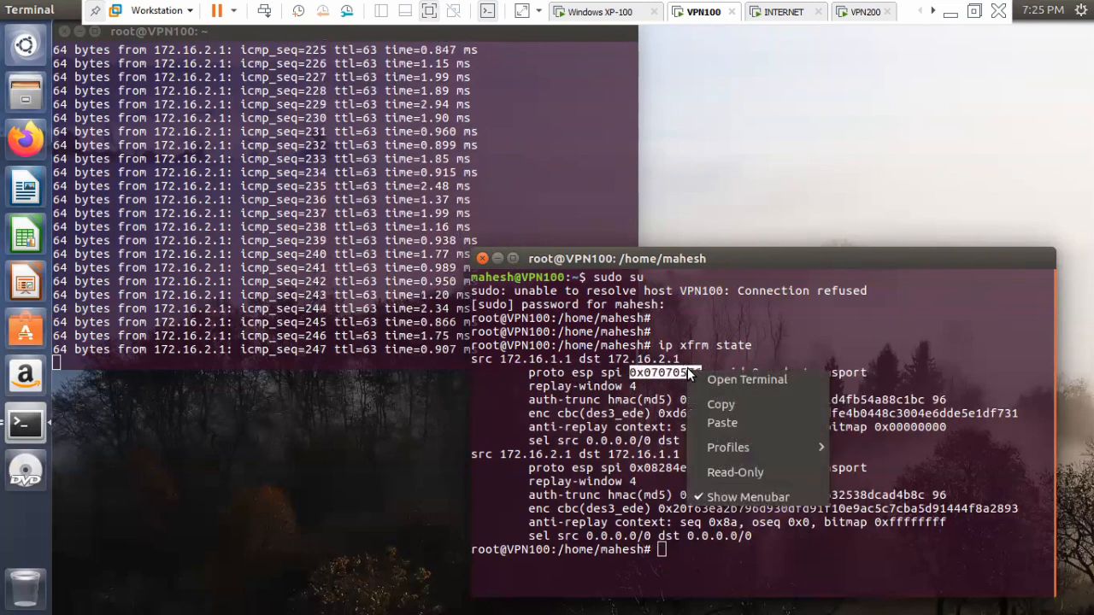
click(707, 398)
Switch to Wireshark on the INTERNET machine and open the ESP SAs table from the ESP protocol preferences.
click(779, 11)
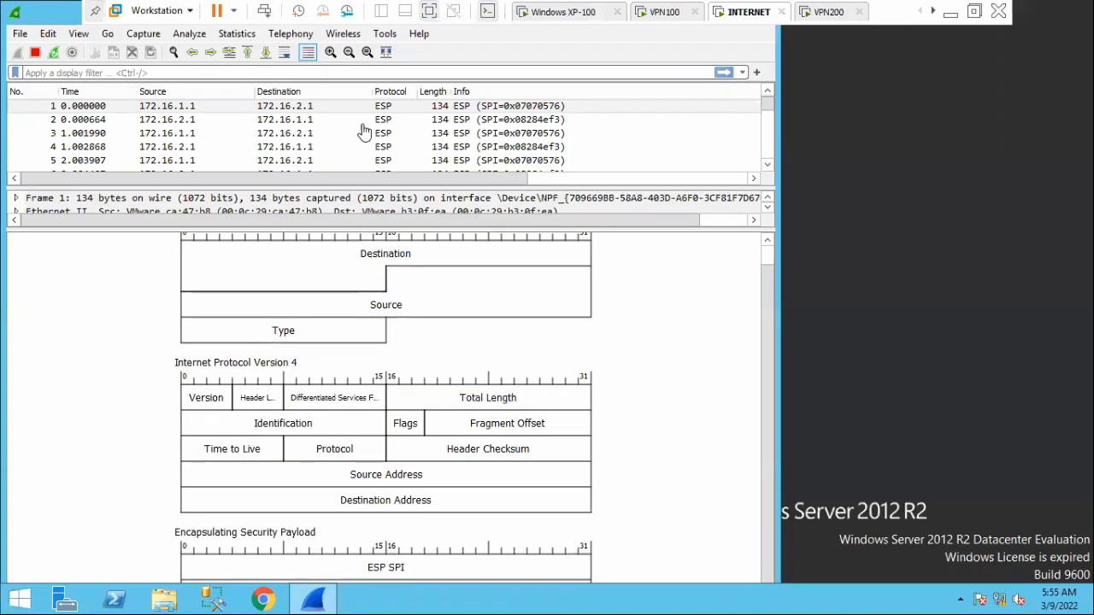
click(47, 34)
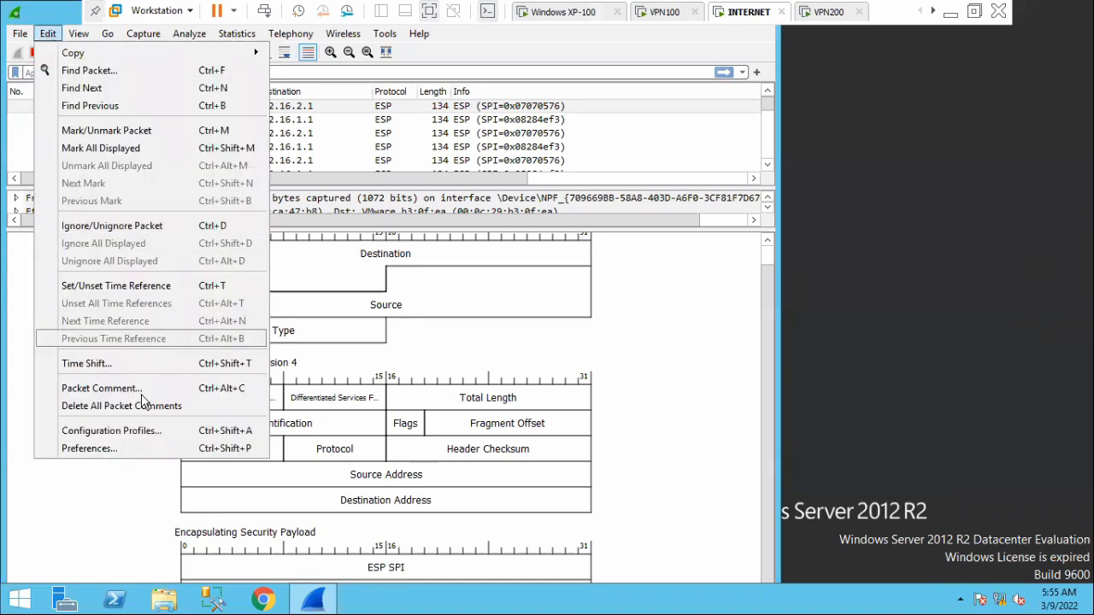
click(128, 450)
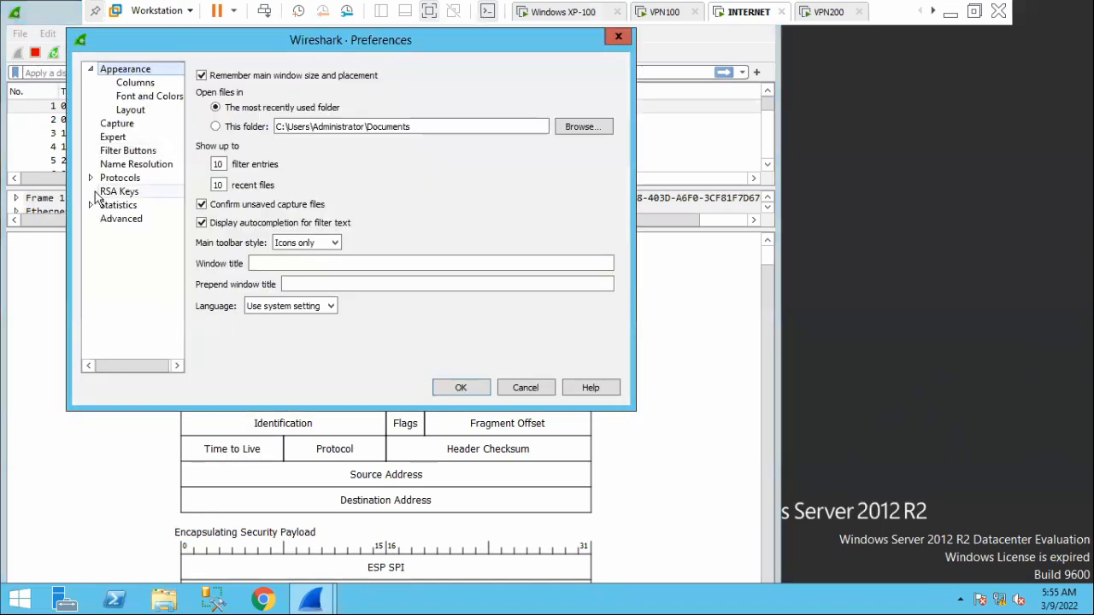
click(91, 178)
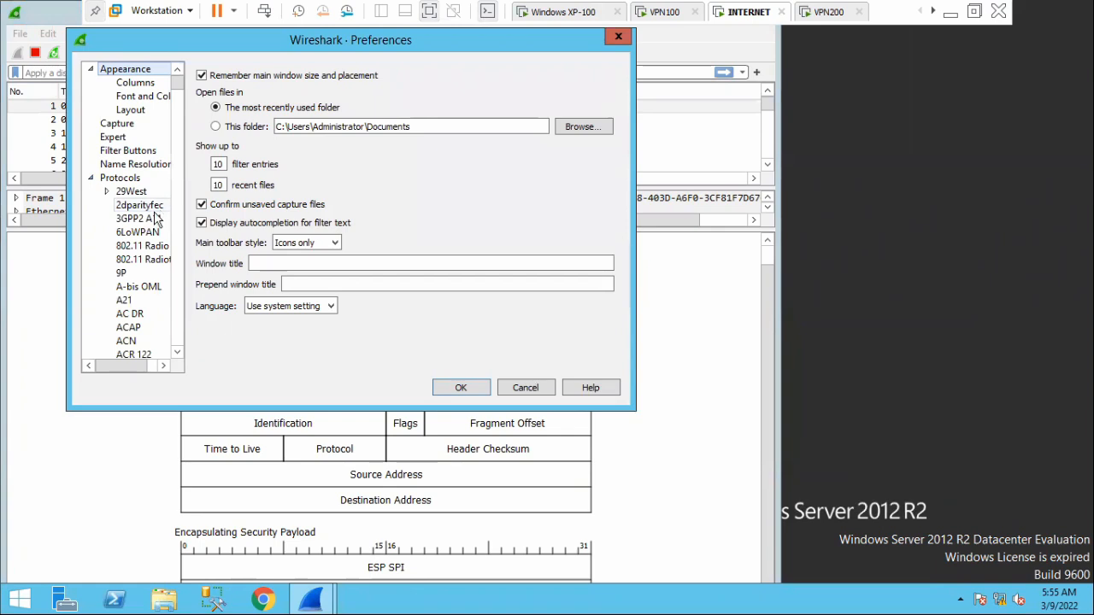
scroll(157, 220, down, 6)
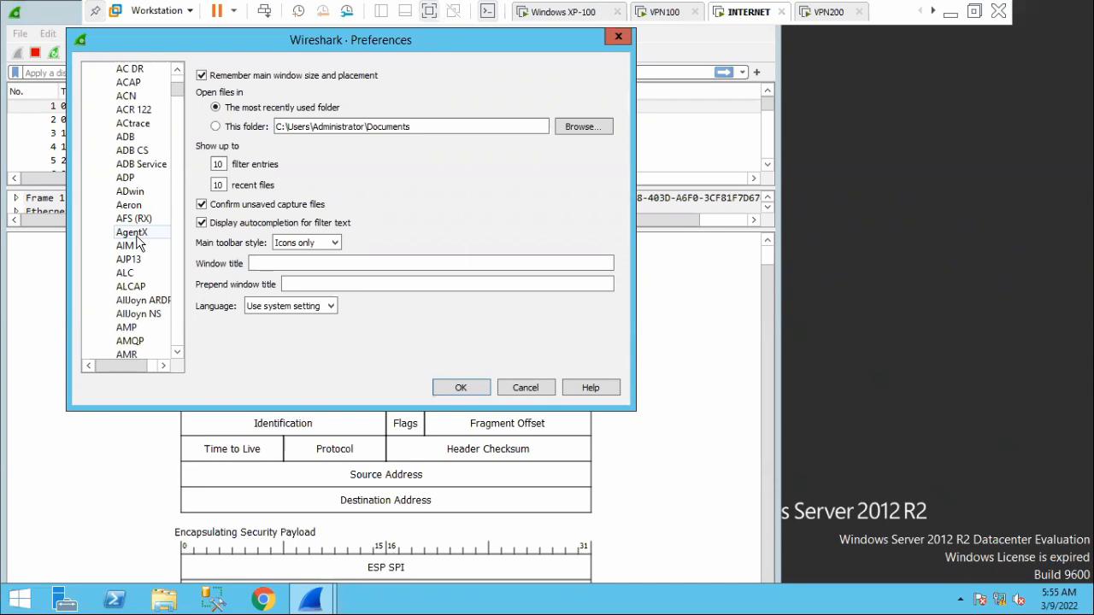
scroll(137, 248, down, 20)
scroll(135, 272, down, 20)
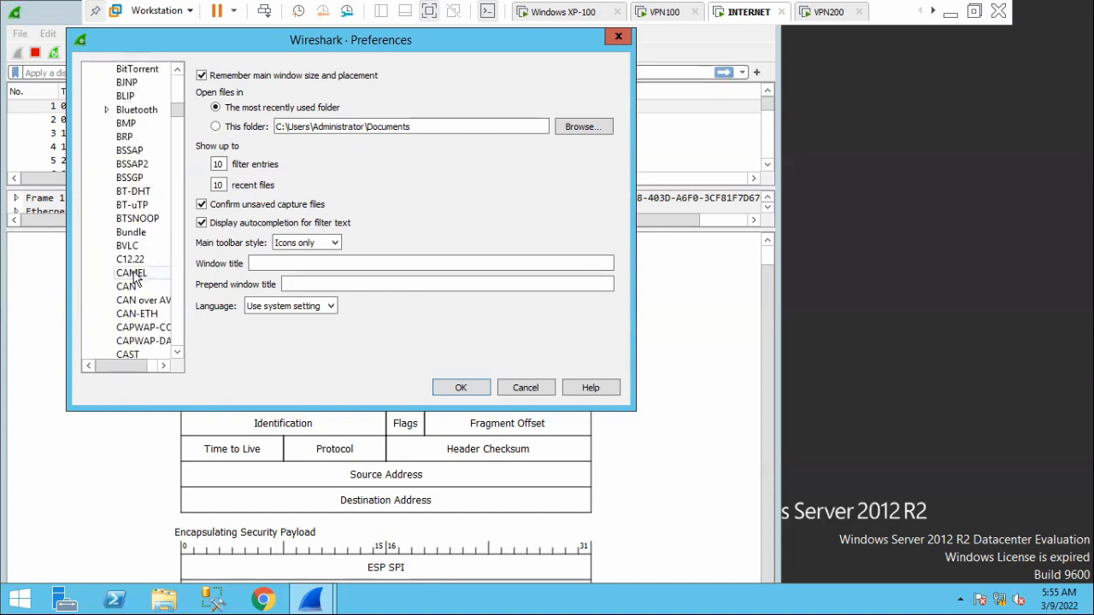
scroll(135, 285, down, 20)
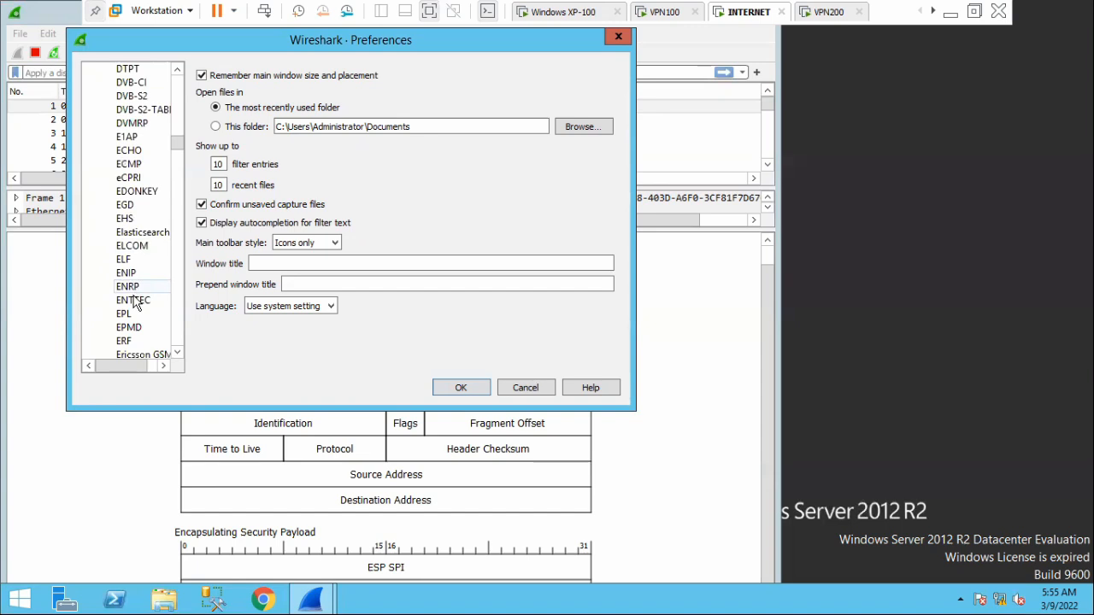
scroll(134, 295, down, 3)
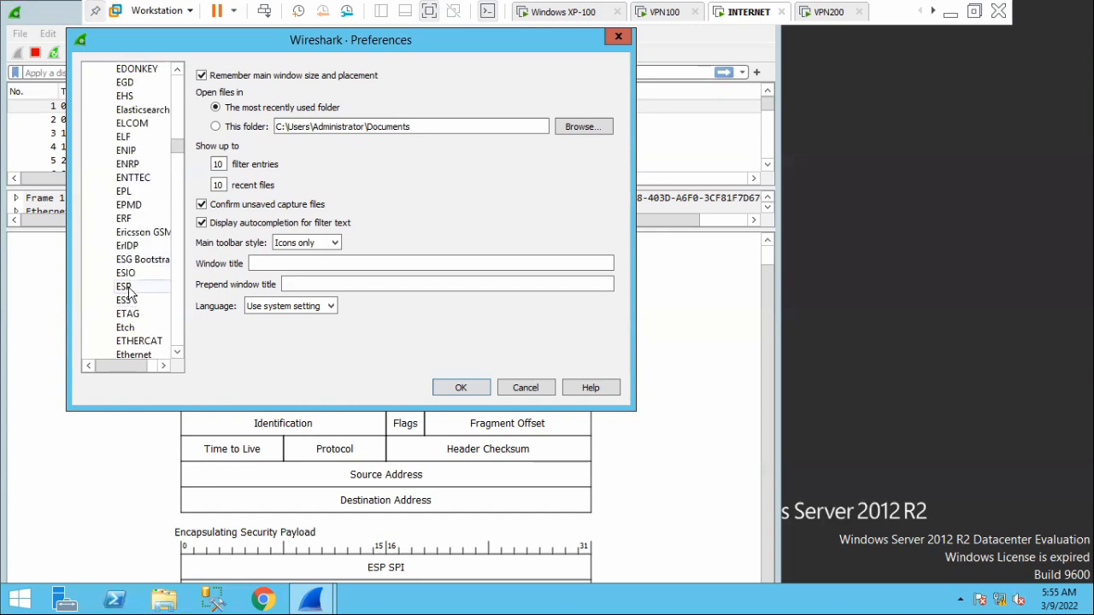
click(125, 287)
click(276, 168)
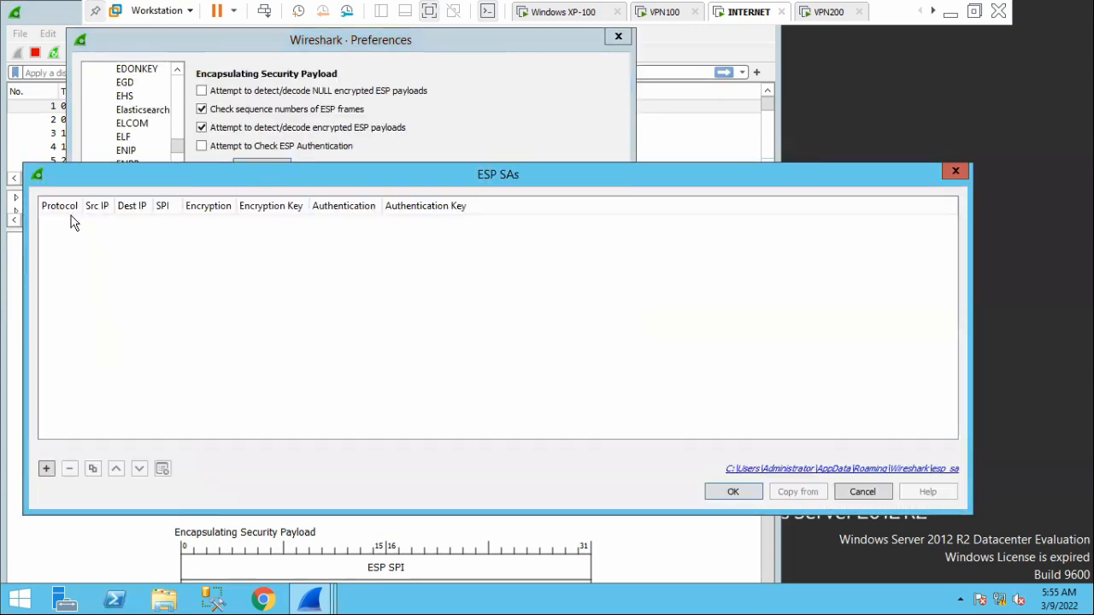
Add an IPv4 security association with source IP 172.16.1.1 and destination IP 172.16.2.1.
click(46, 469)
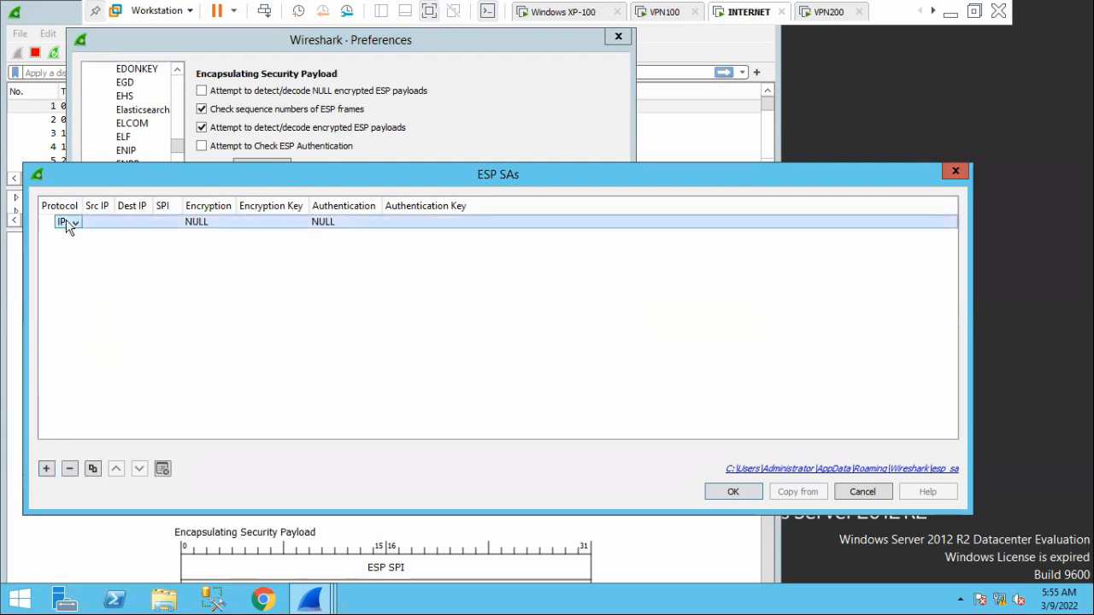
double_click(104, 222)
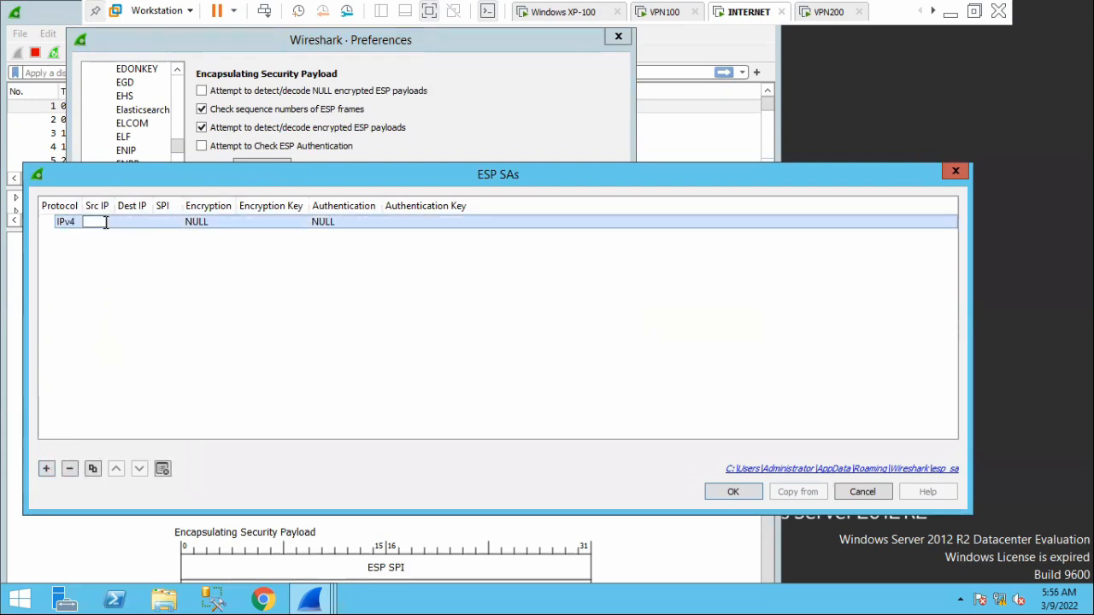
text(172.16.1.1)
click(106, 316)
double_click(130, 222)
text(172.16.2)
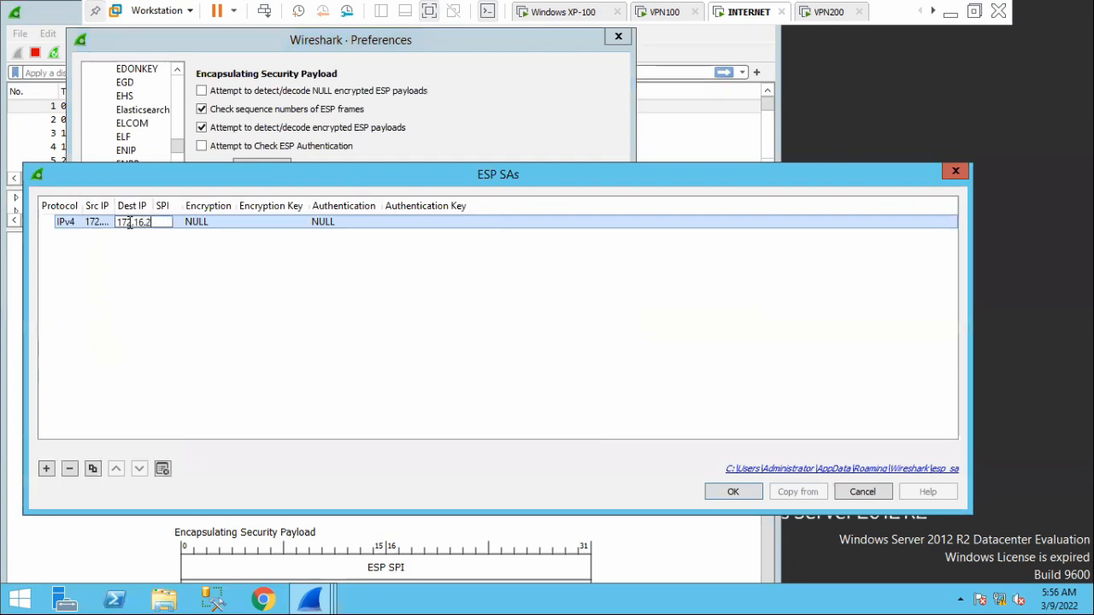
text(.1)
click(161, 268)
Paste the copied SPI 0x07070576 into the new security association.
double_click(168, 223)
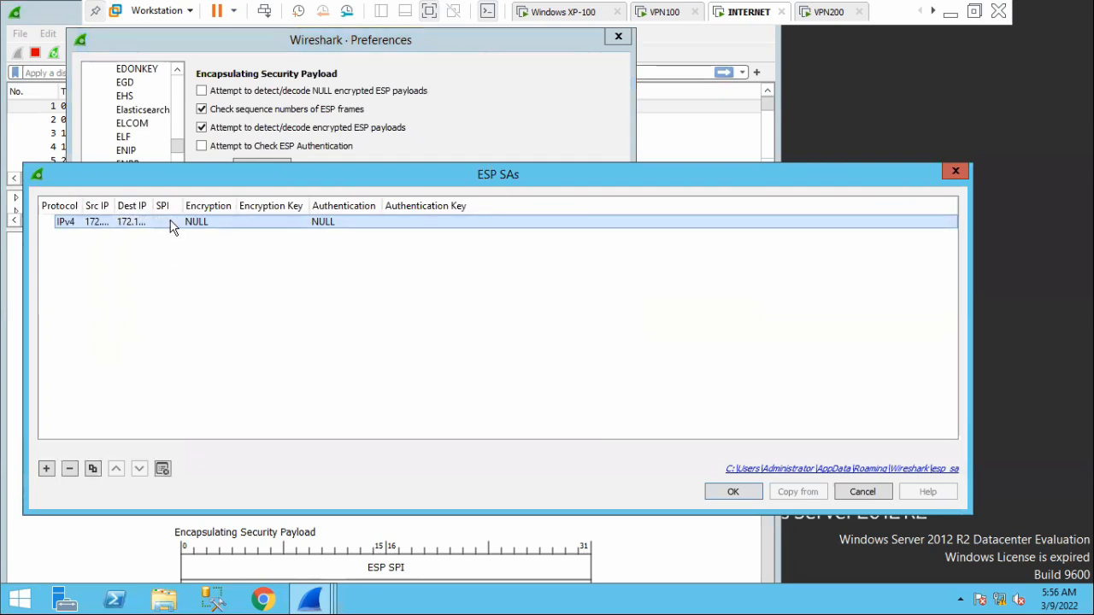
right_click(168, 223)
click(222, 306)
key(Return)
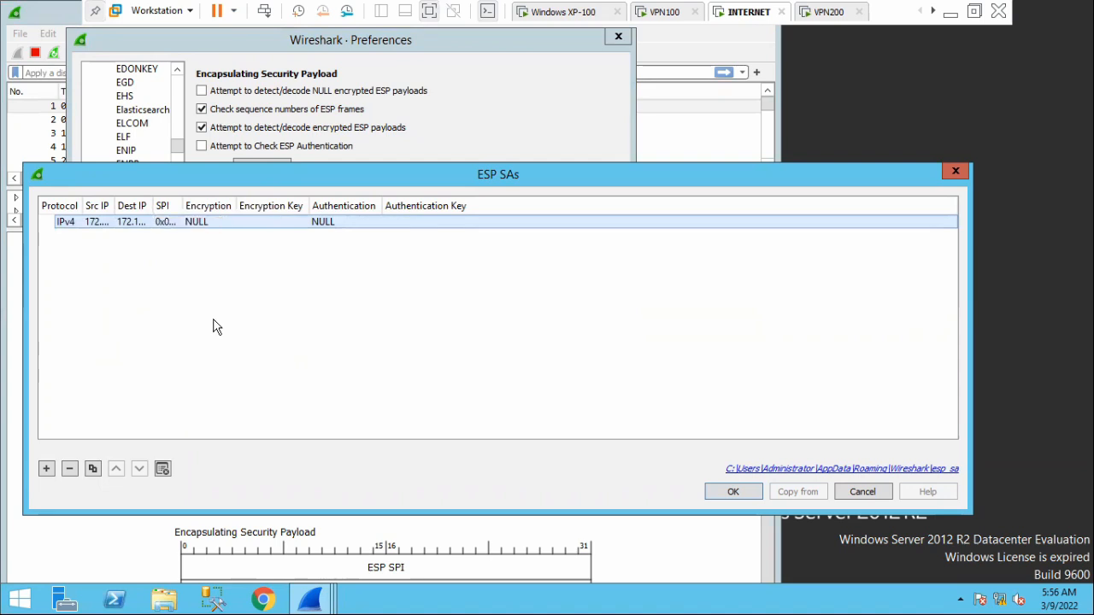
Check the cipher on VPN100 and set the new association's encryption in Wireshark to TripleDES-CBC [RFC2451].
click(665, 13)
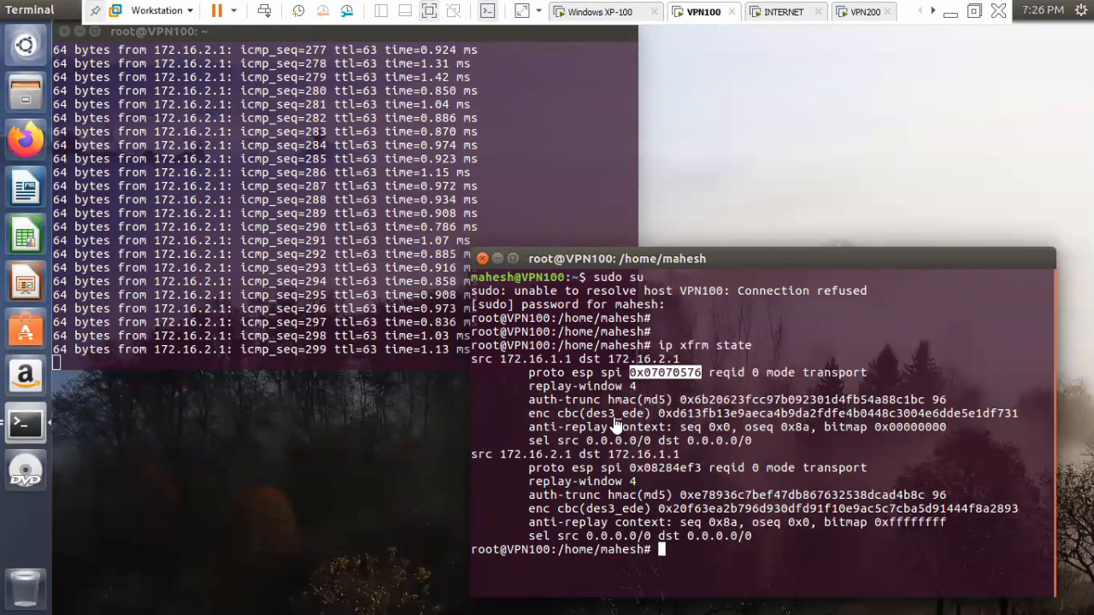
click(759, 15)
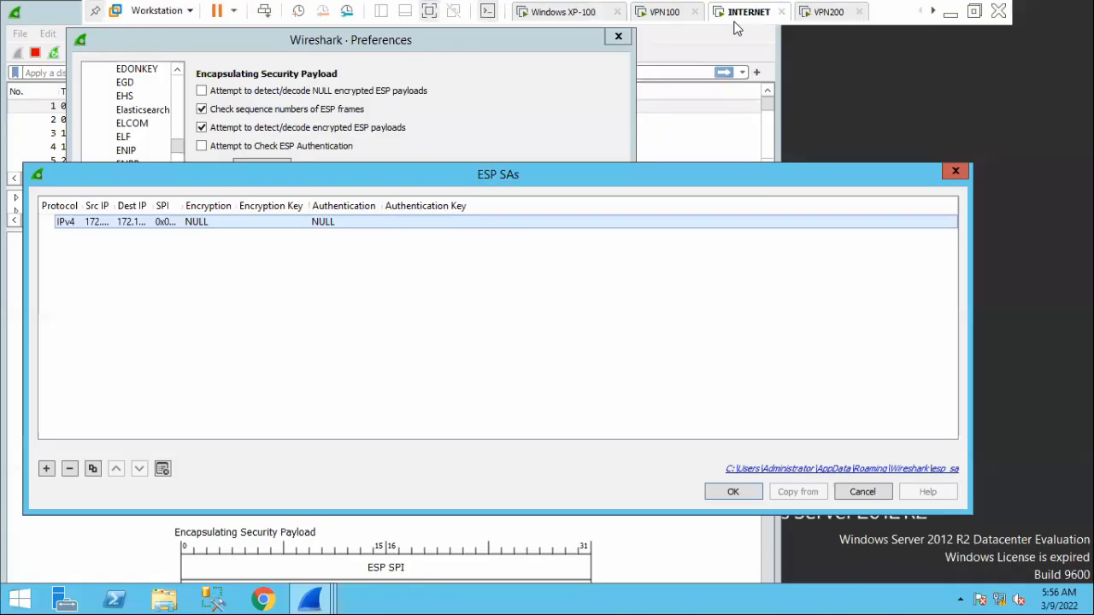
double_click(210, 224)
click(229, 223)
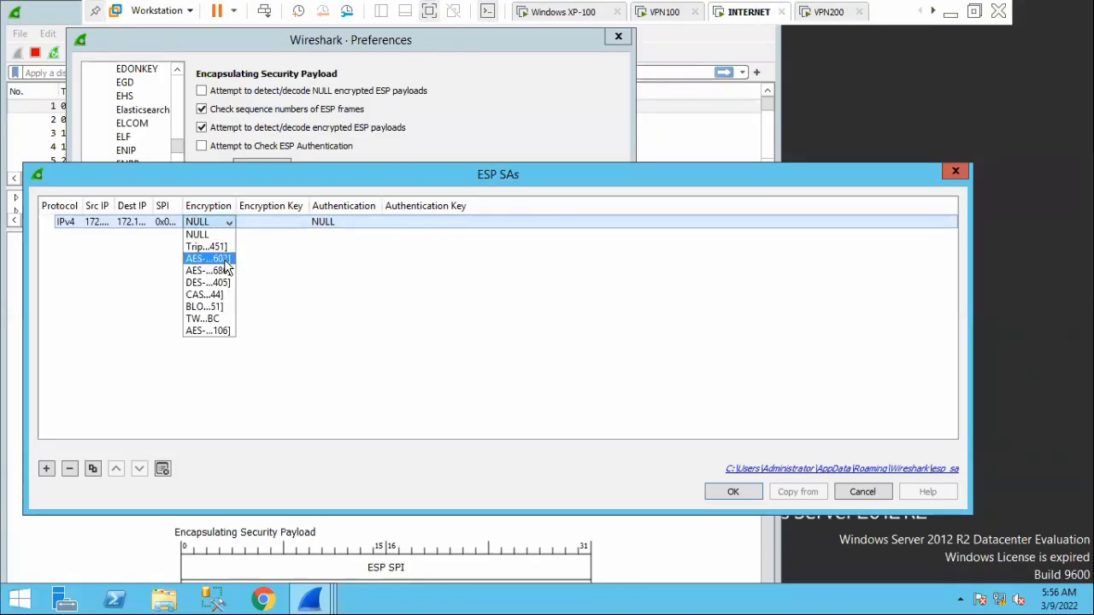
click(205, 247)
click(310, 246)
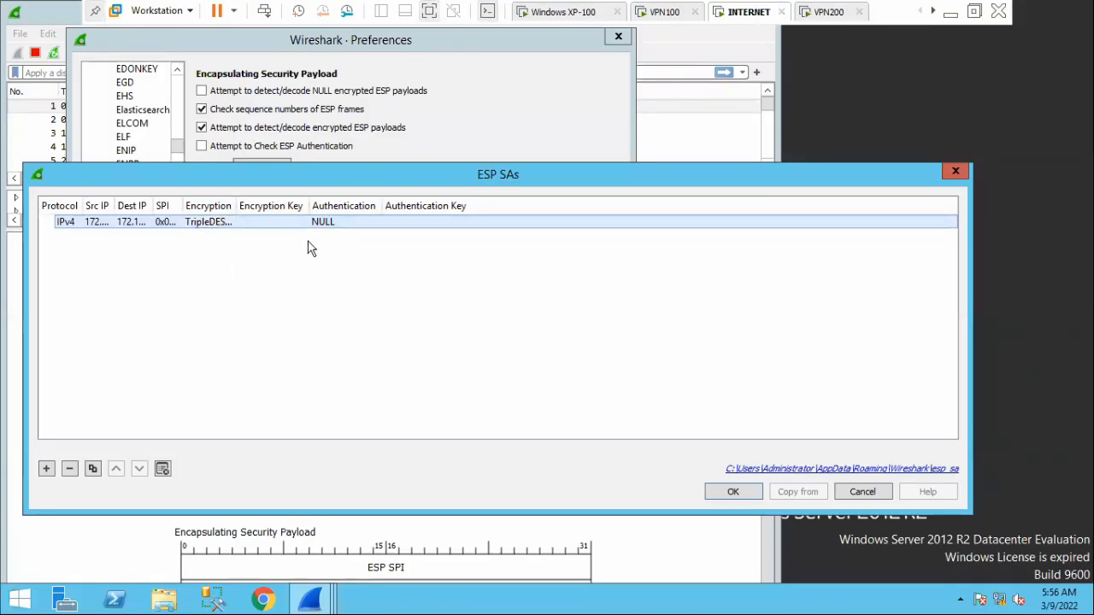
Copy the encryption key of the 172.16.1.1 to 172.16.2.1 association on VPN100 and paste it into the Wireshark entry's encryption key.
click(671, 15)
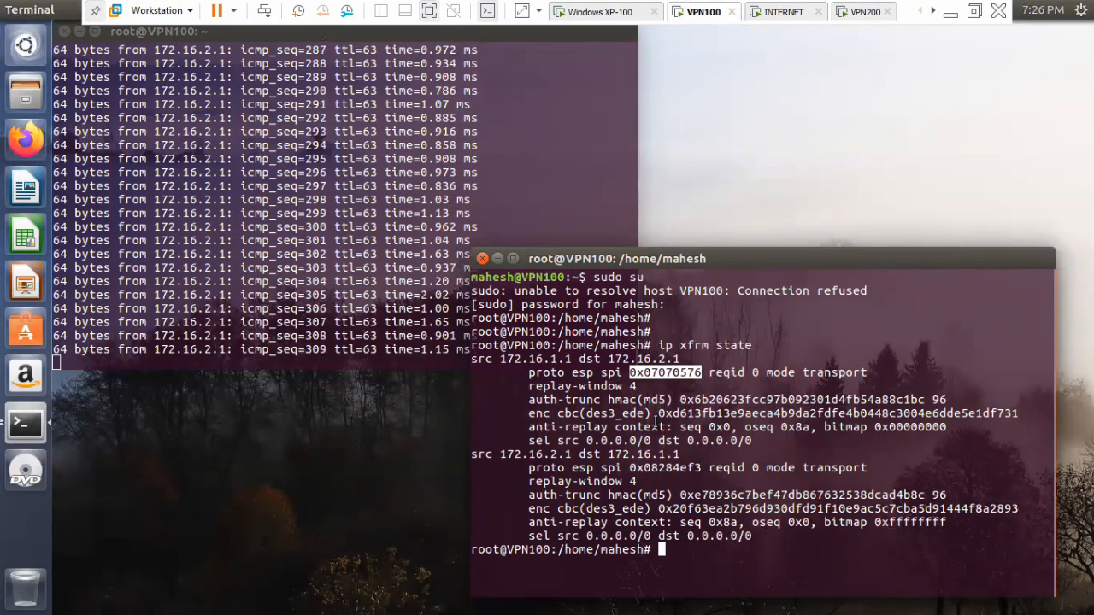
drag(658, 414, 1017, 414)
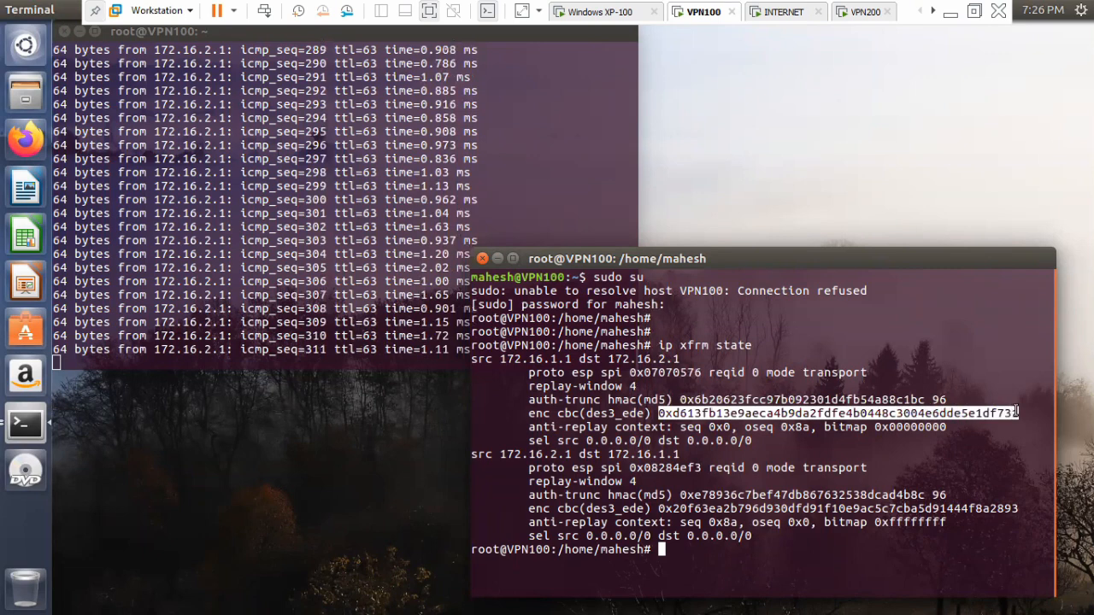
right_click(994, 415)
click(922, 444)
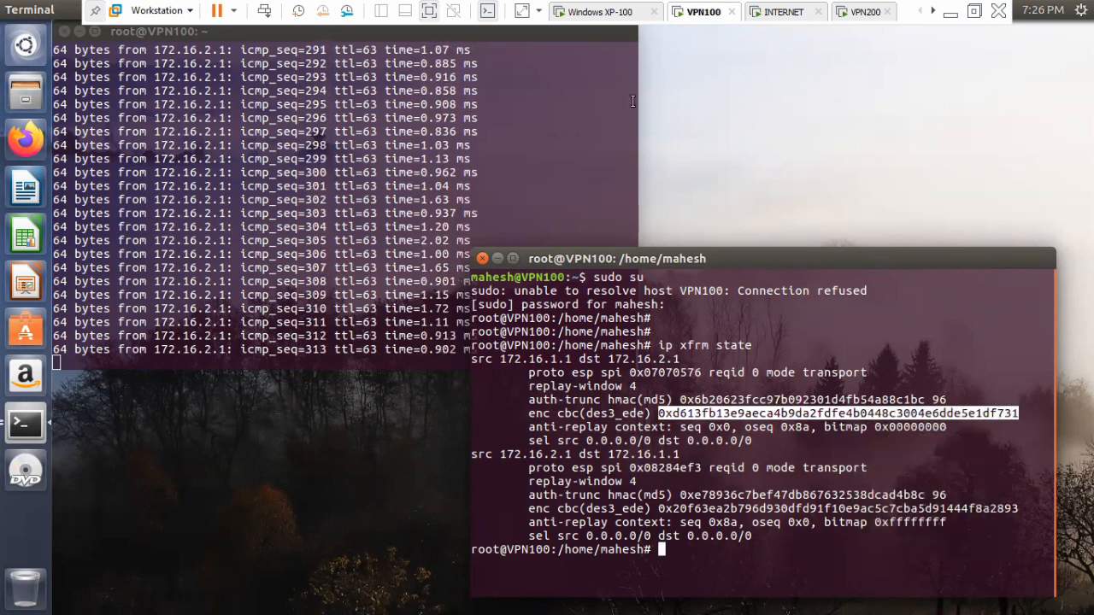
click(783, 12)
double_click(254, 223)
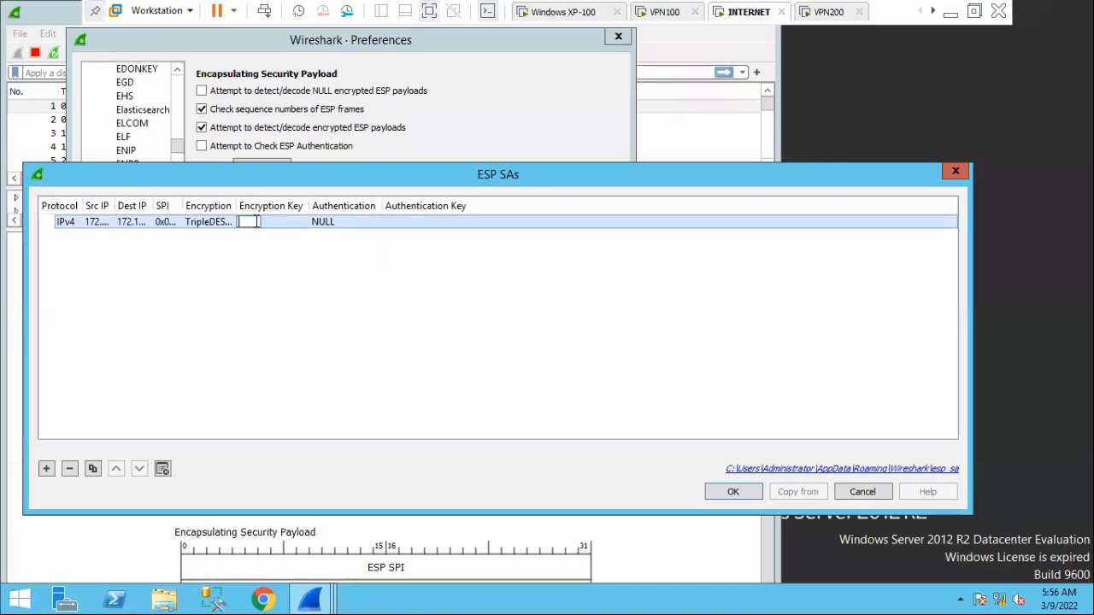
right_click(255, 222)
click(304, 305)
key(Return)
Check the hash algorithm on VPN100 and set the Wireshark entry's authentication to HMAC-MD5-96 [RFC2403].
click(665, 12)
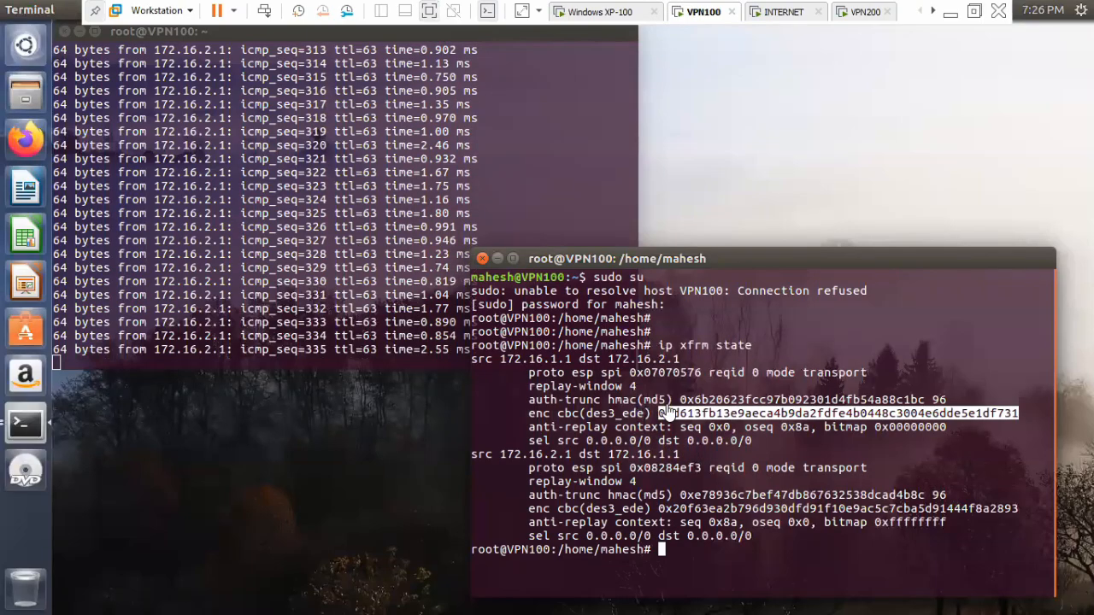
click(783, 13)
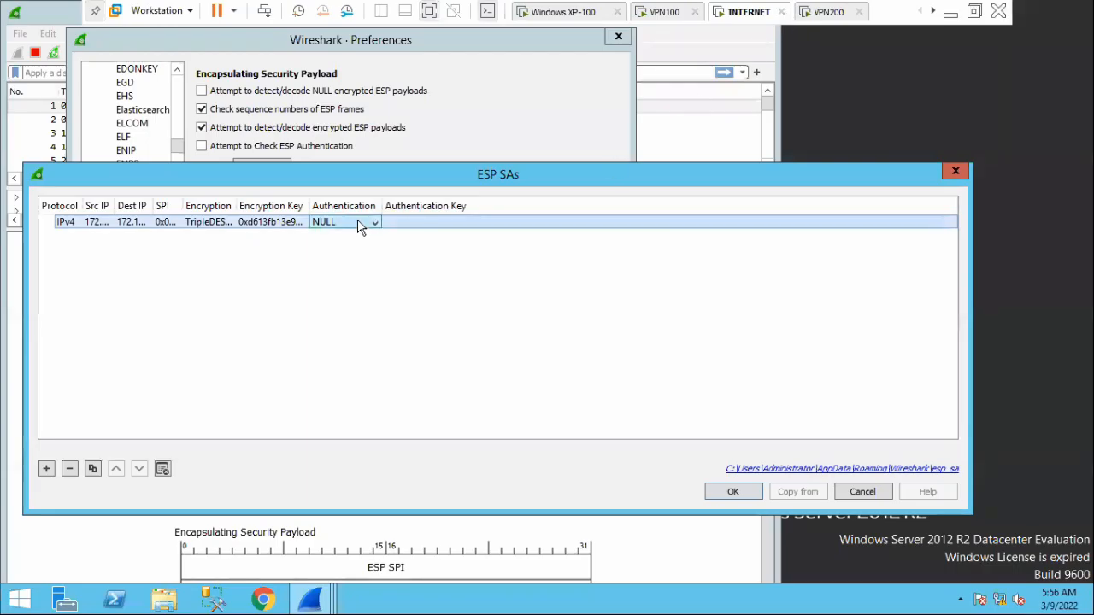
click(359, 222)
click(356, 299)
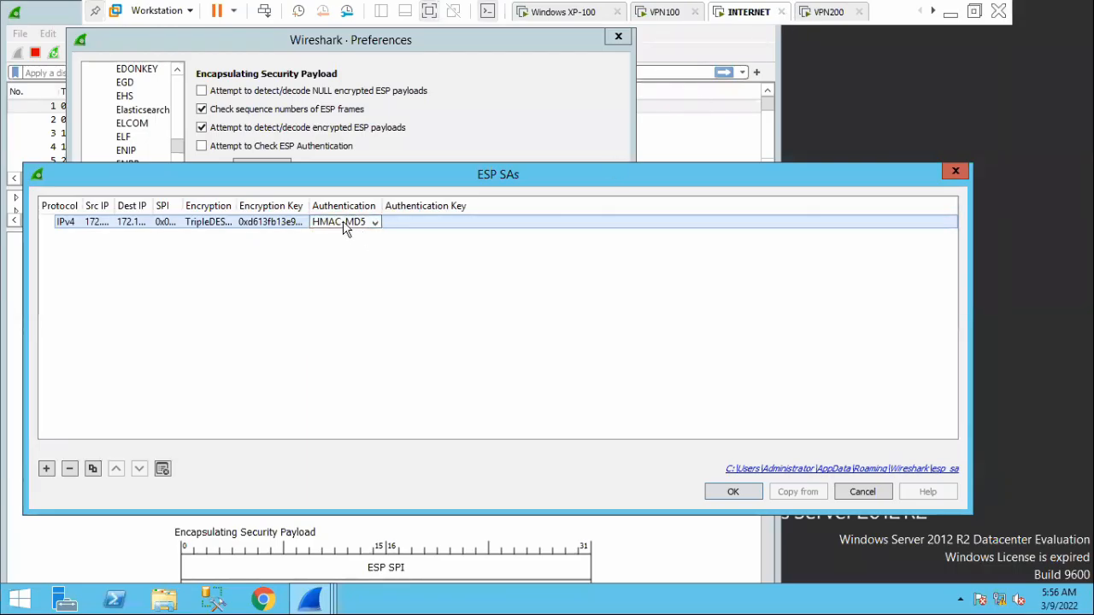
Copy the association's authentication key from VPN100, paste it into the Wireshark entry's authentication key and save the preferences.
click(669, 19)
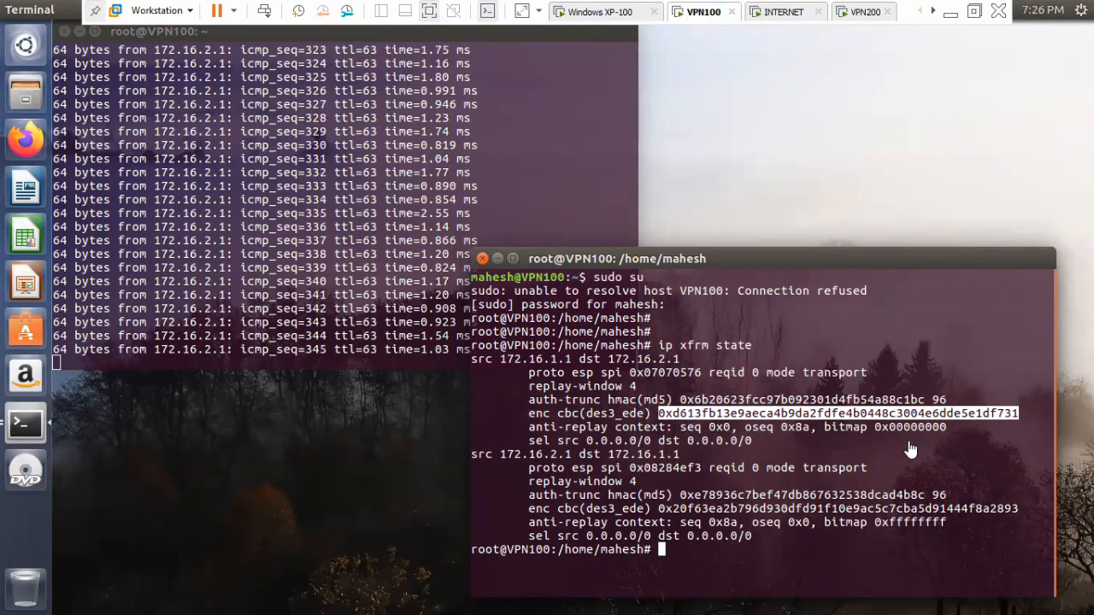
drag(926, 399, 686, 395)
right_click(703, 403)
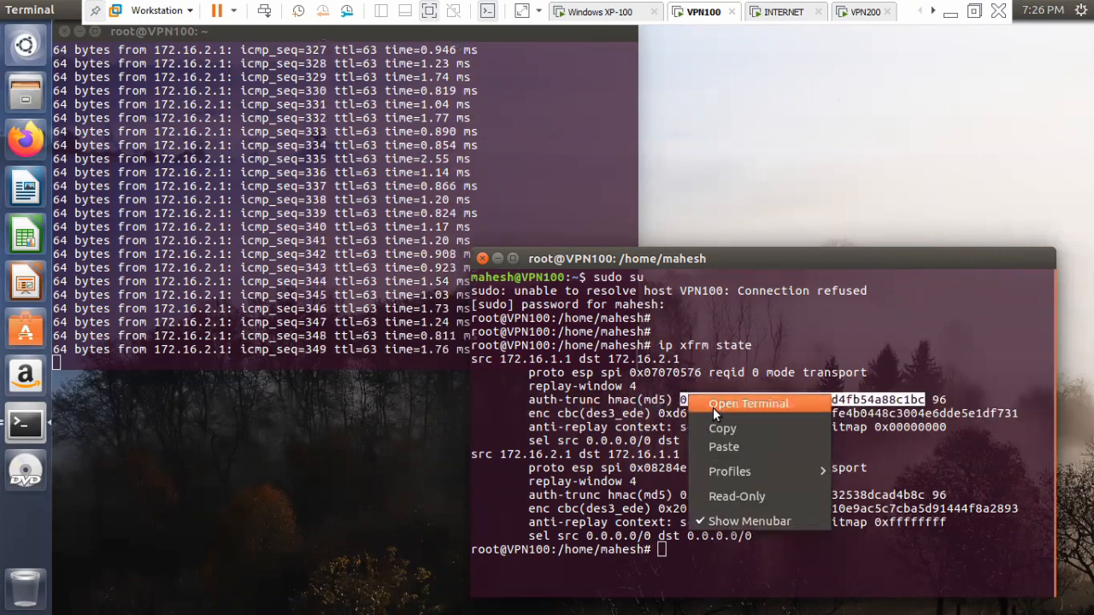
click(732, 430)
click(786, 16)
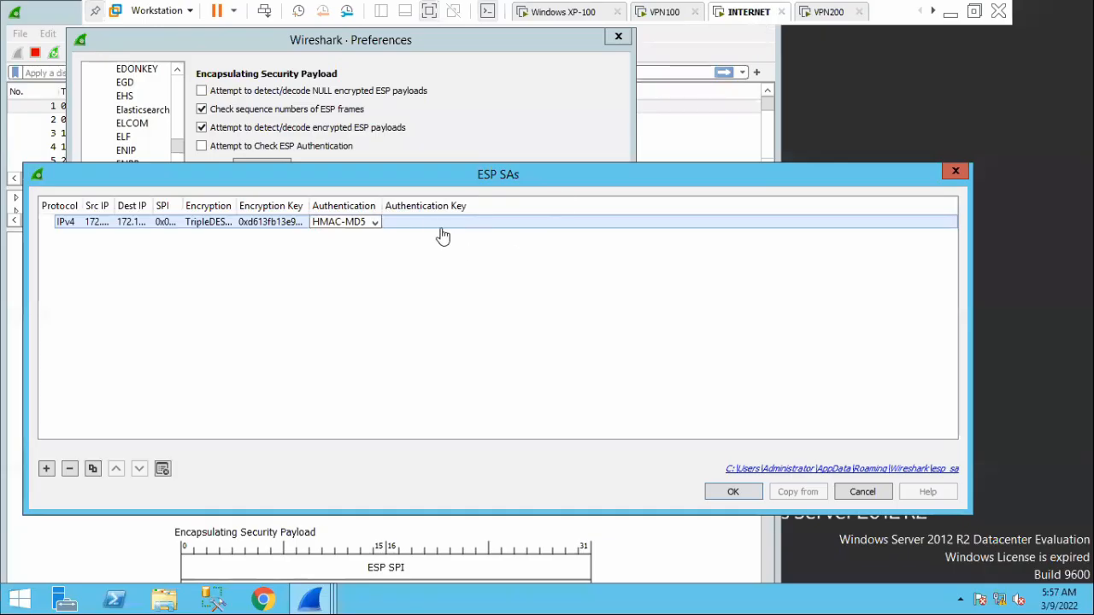
double_click(392, 222)
right_click(398, 223)
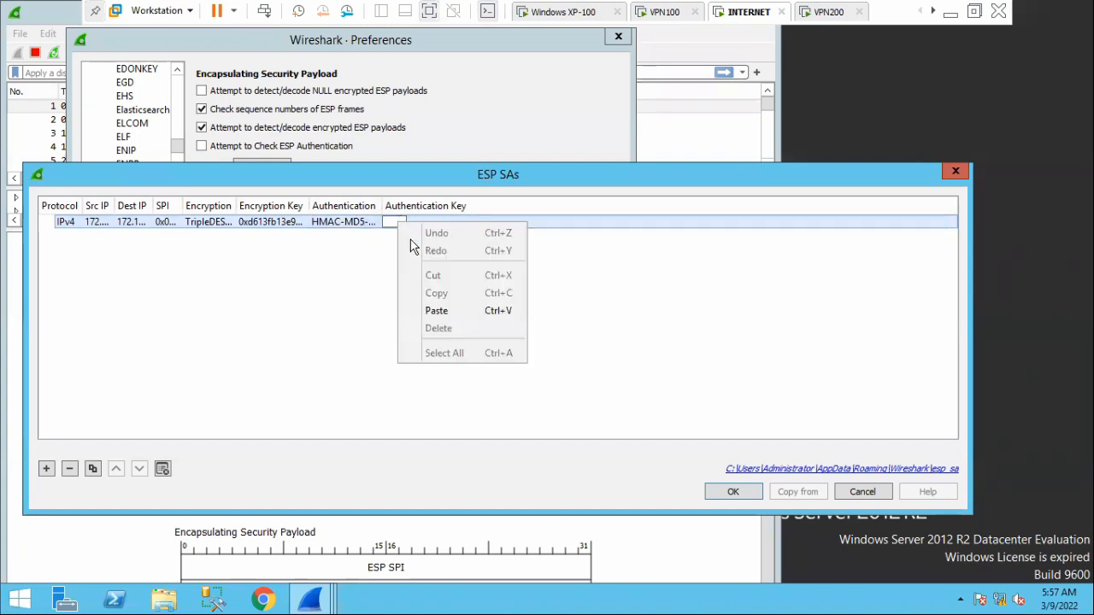
click(436, 311)
key(Return)
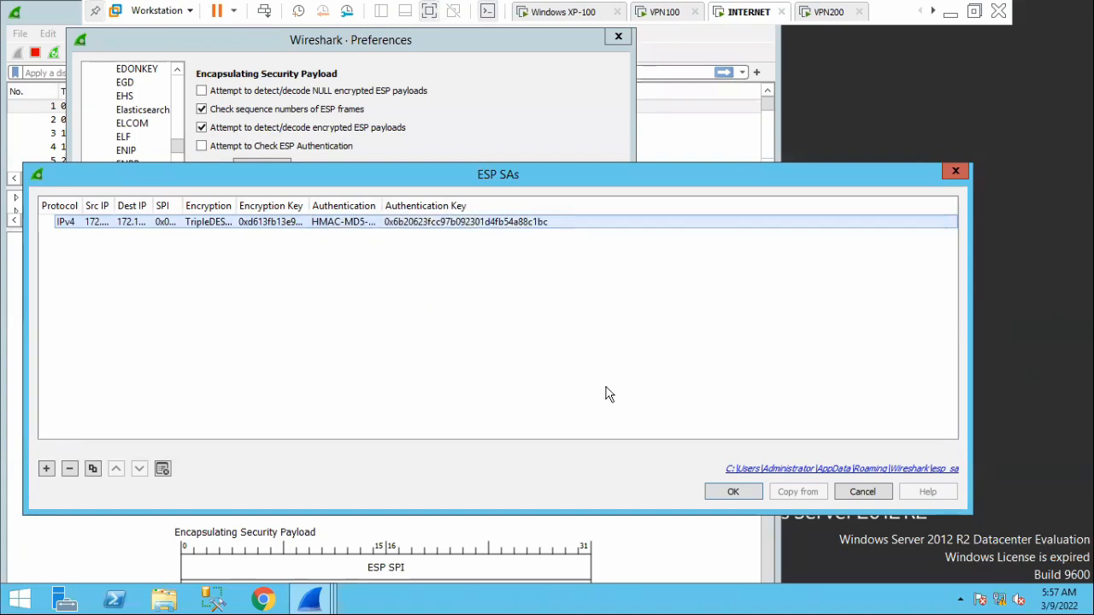
click(729, 493)
click(469, 389)
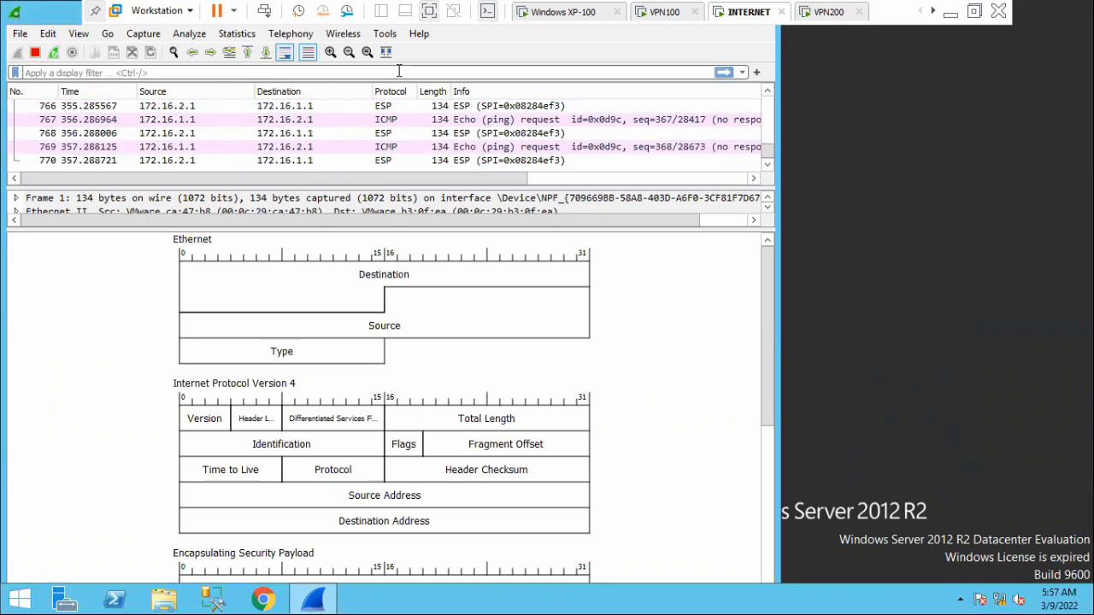
Switch to VPN100, open Firefox, load the web page at 172.16.2.1 and reload it once.
click(663, 13)
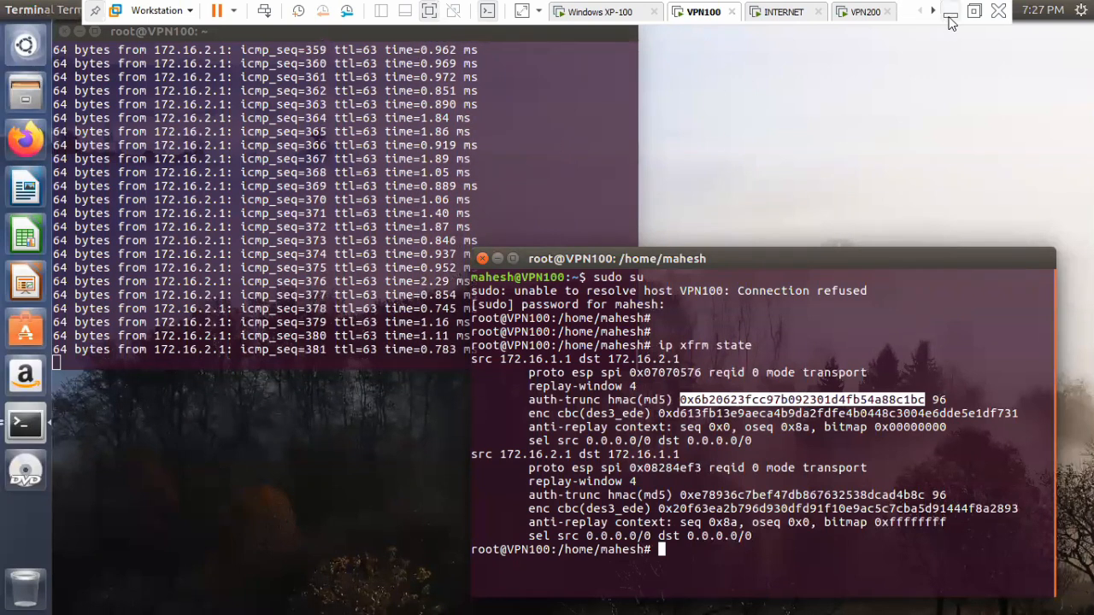
click(203, 480)
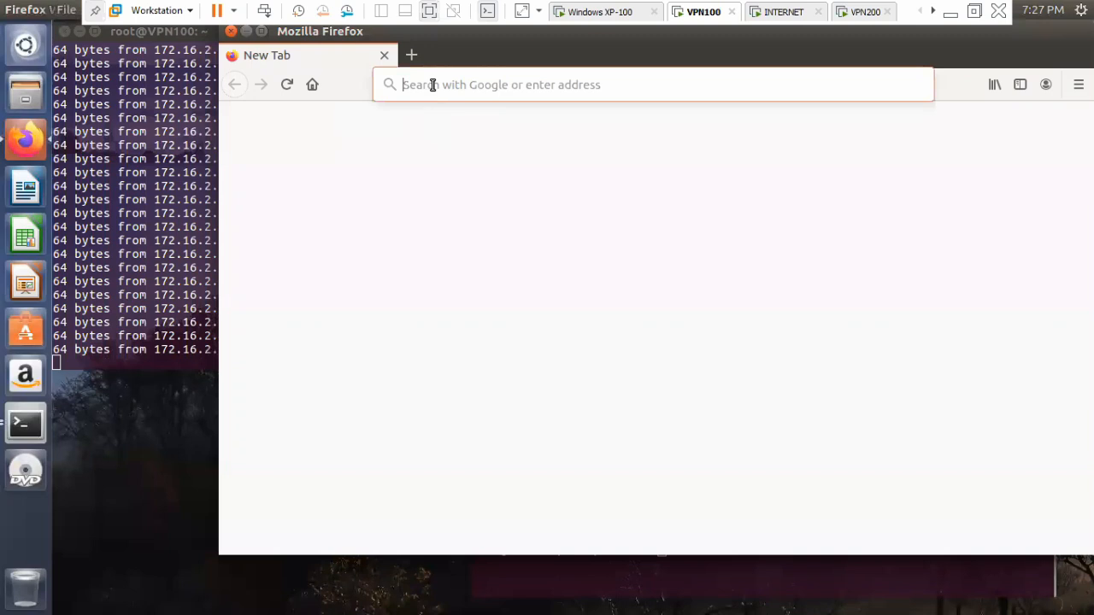
text(172.16.2.1)
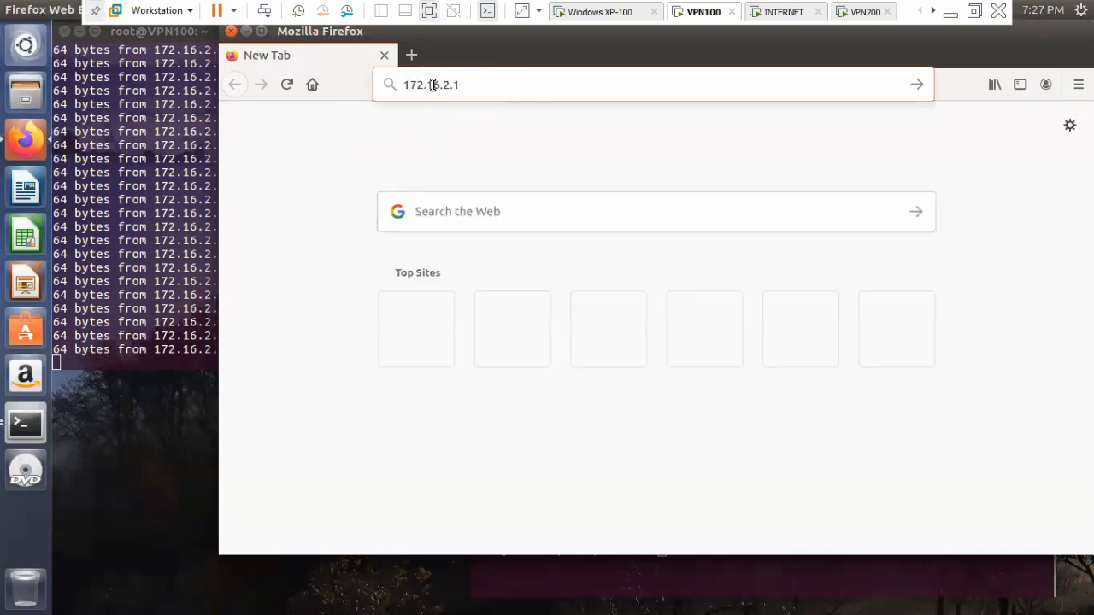
key(Return)
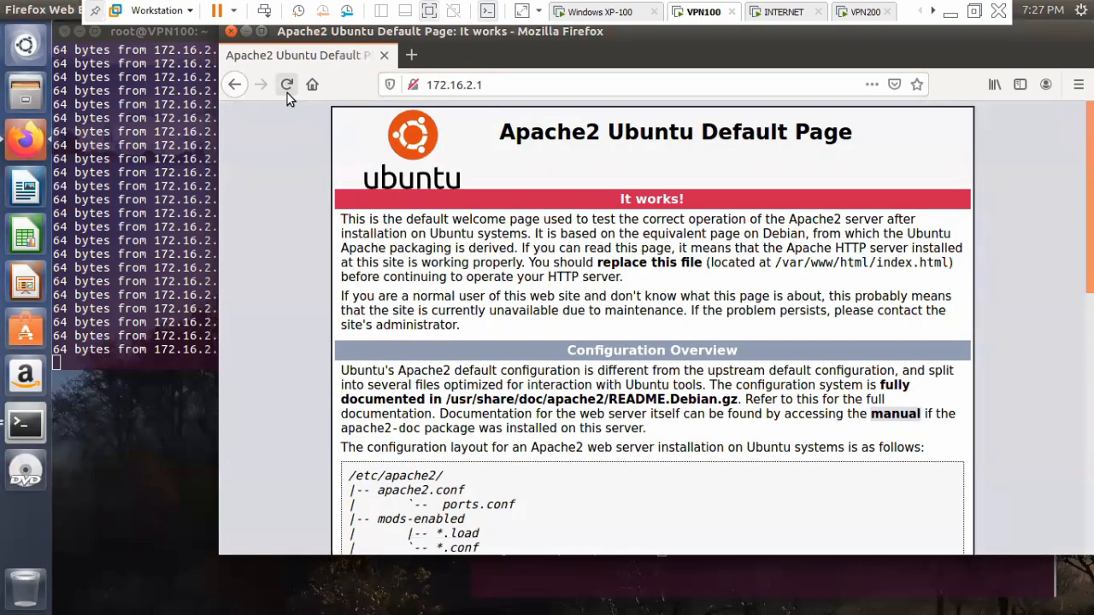
click(288, 89)
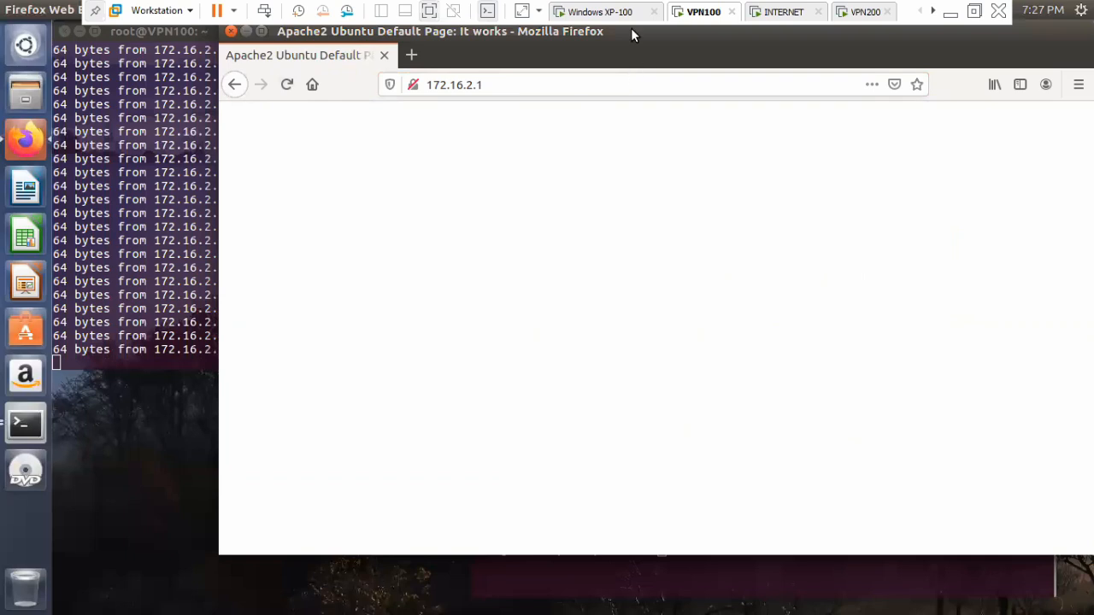
Stop the running ping in the VPN100 terminal and reload the 172.16.2.1 page in Firefox.
click(120, 167)
key(ctrl+c)
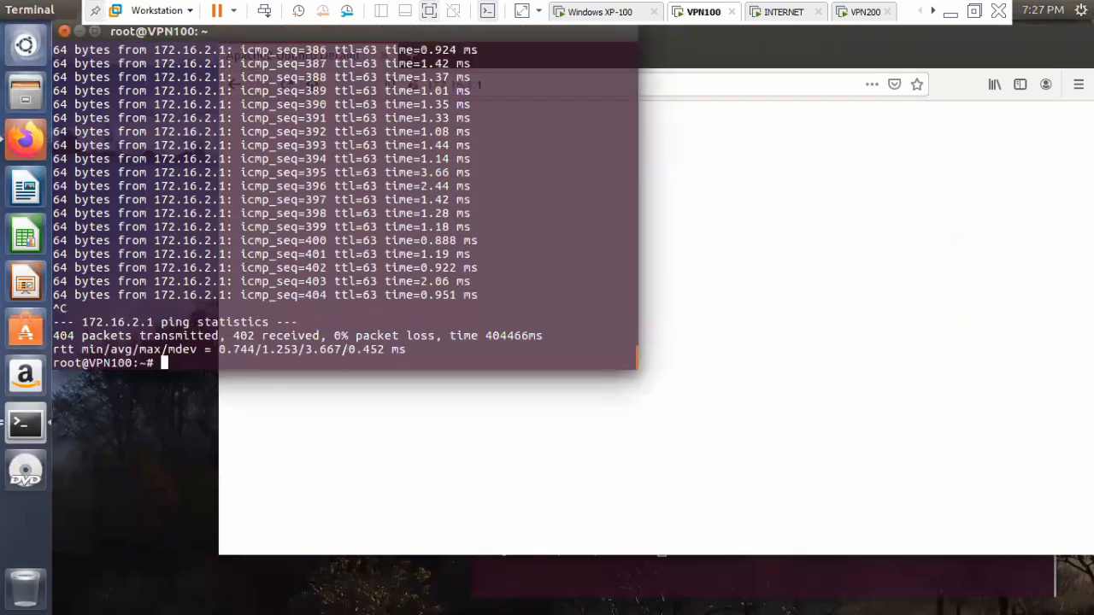
click(708, 437)
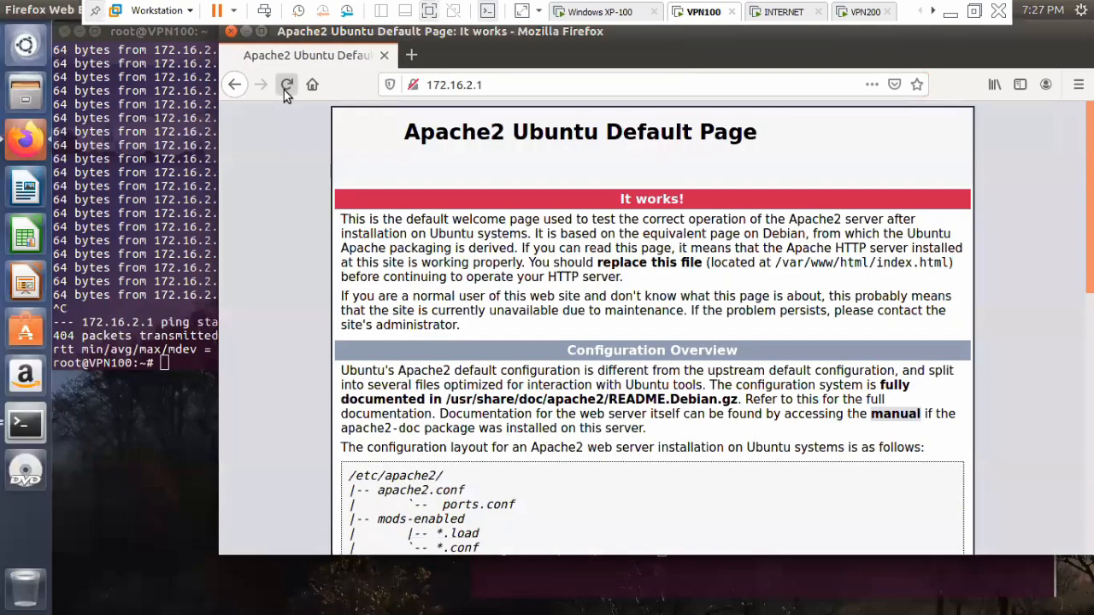
click(285, 85)
Switch to Wireshark on the INTERNET machine and inspect the layers of HTTP packet 891, collapsing its Encapsulating Security Payload section.
click(769, 14)
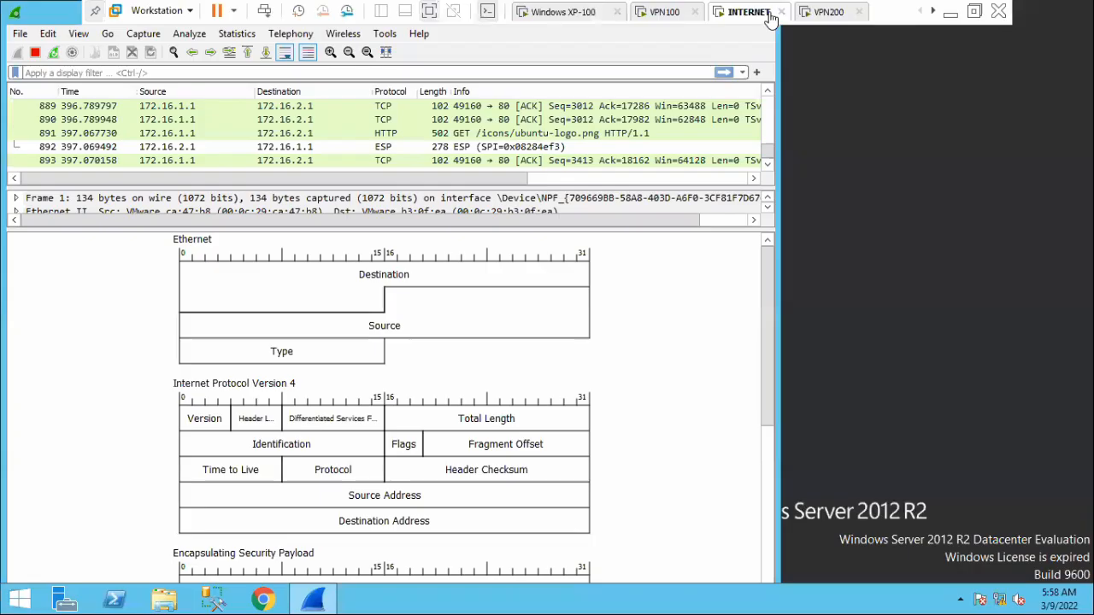
double_click(393, 137)
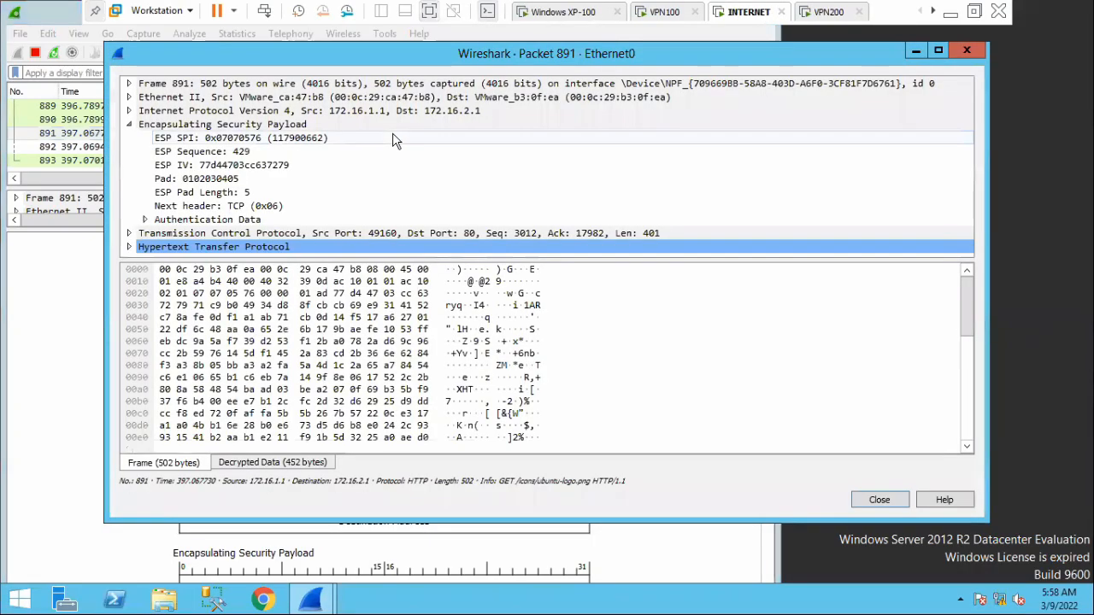
click(130, 124)
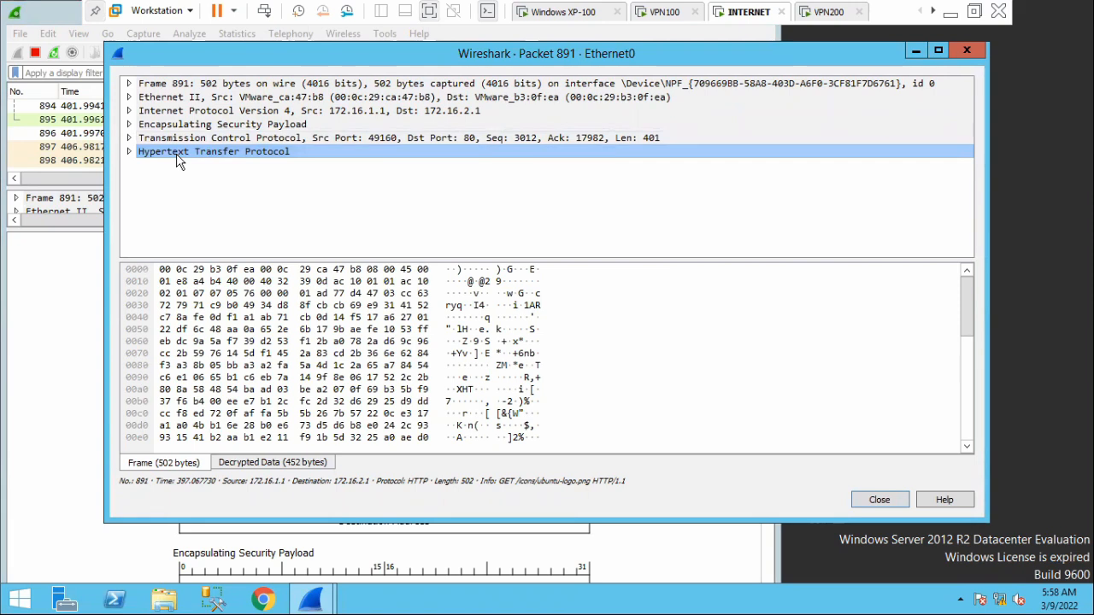
click(967, 51)
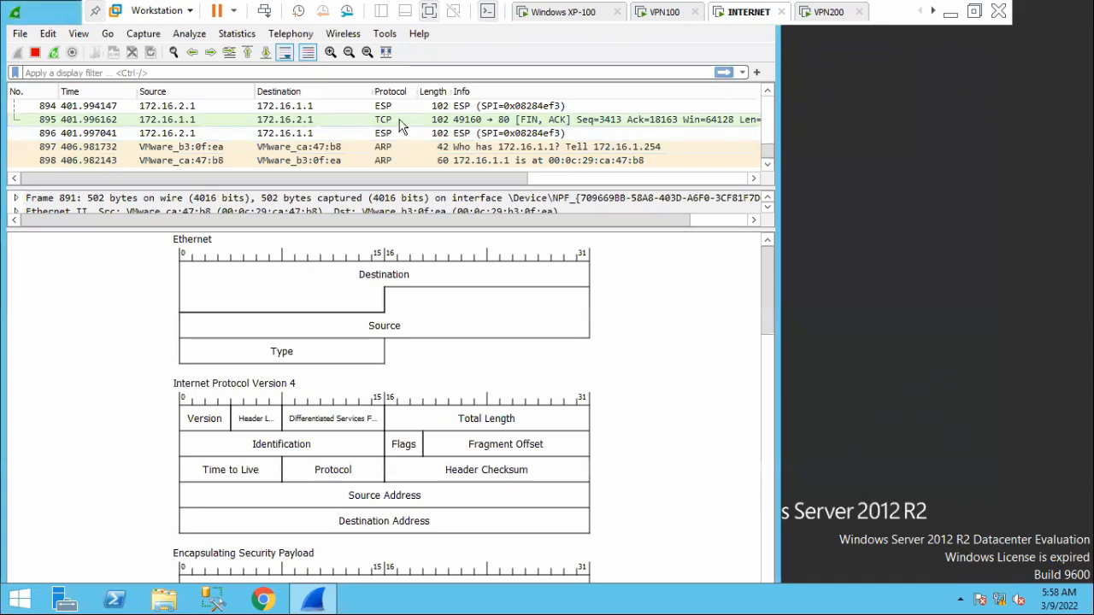
Find the earlier HTTP GET / request, packet 884, in the capture and select it.
scroll(473, 149, up, 2)
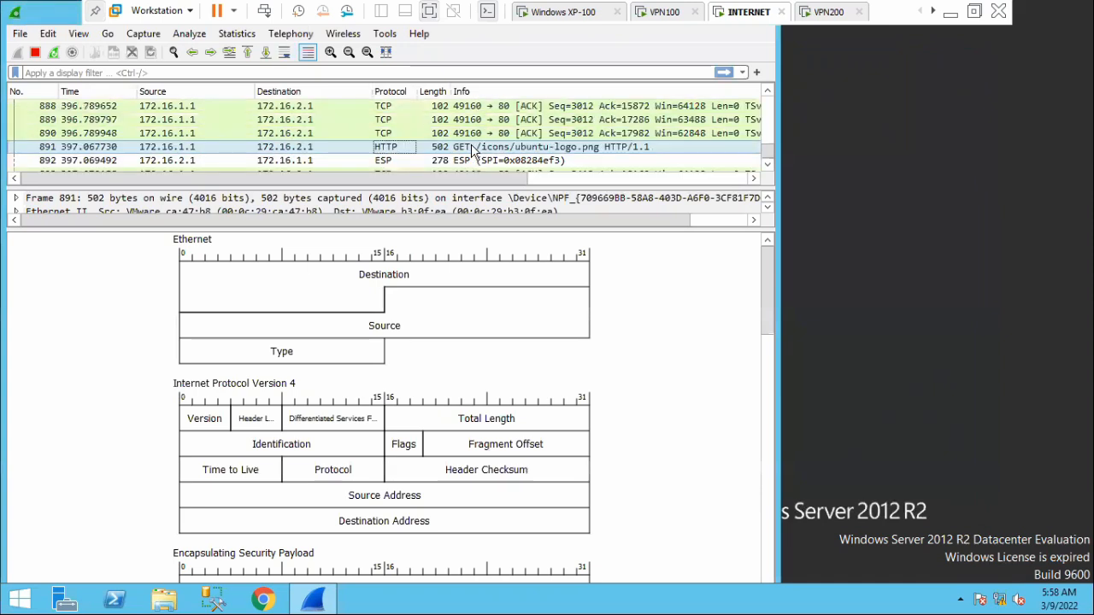
scroll(473, 149, up, 2)
click(386, 134)
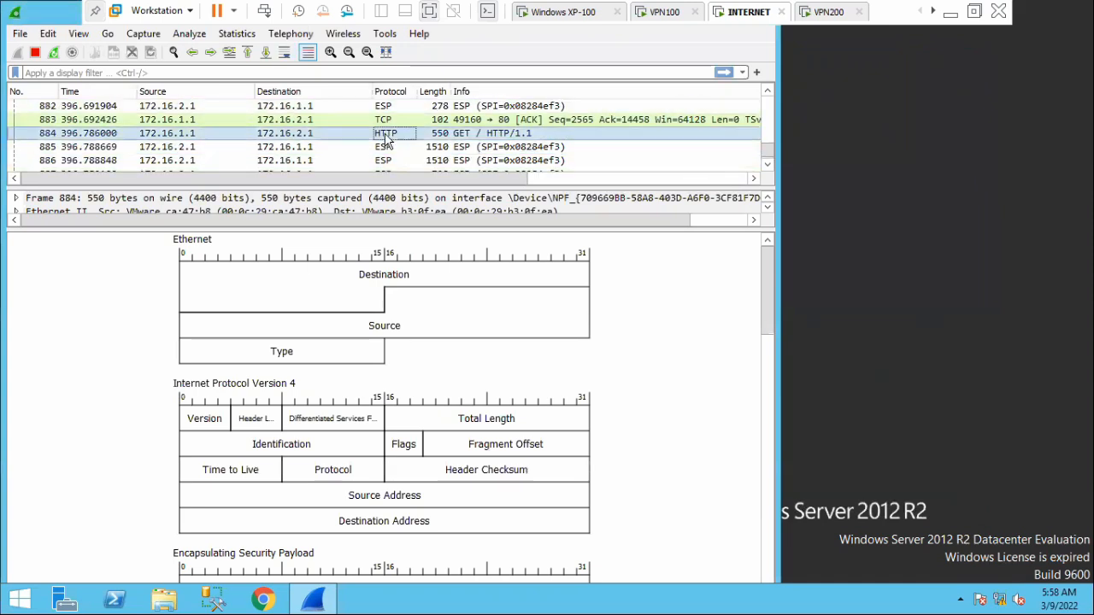
Reopen the ESP SAs table from the ESP protocol preferences.
click(48, 35)
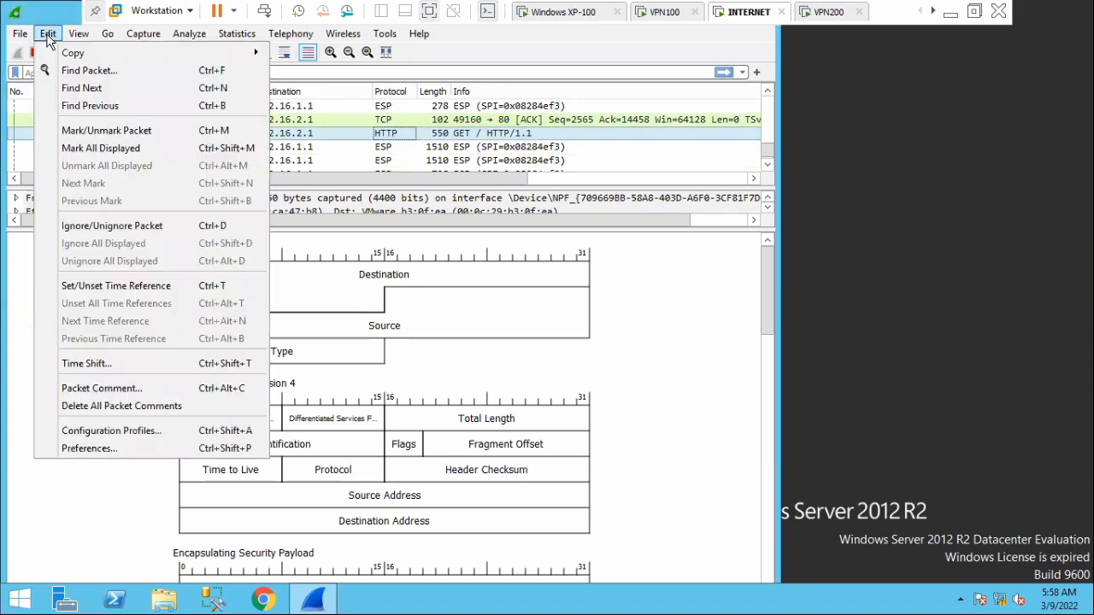
click(89, 450)
click(90, 178)
scroll(137, 256, down, 15)
scroll(148, 295, down, 20)
scroll(148, 308, down, 8)
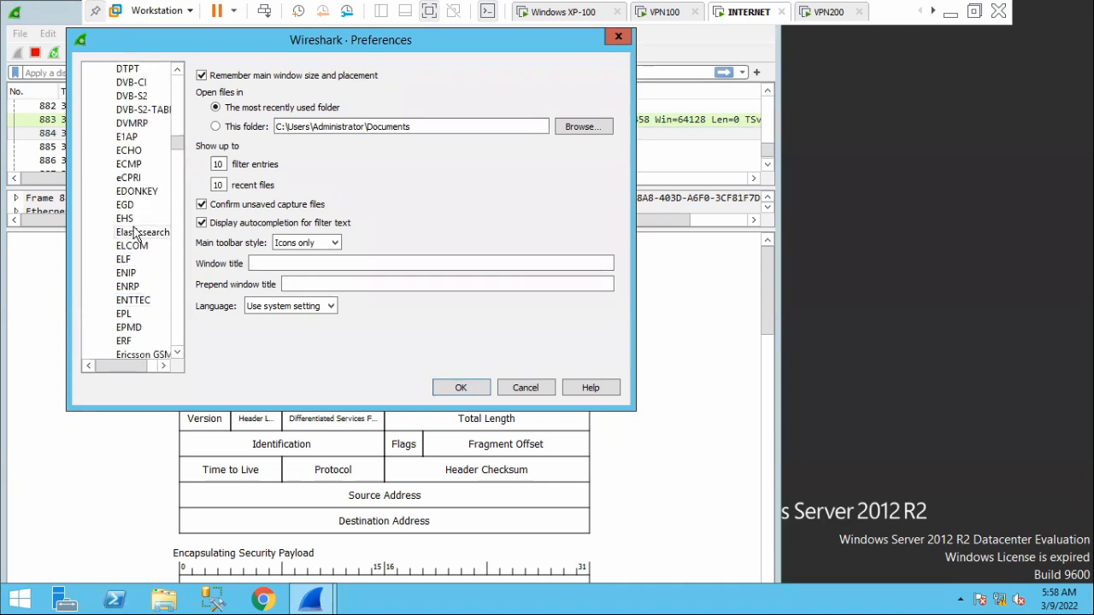
scroll(145, 331, down, 4)
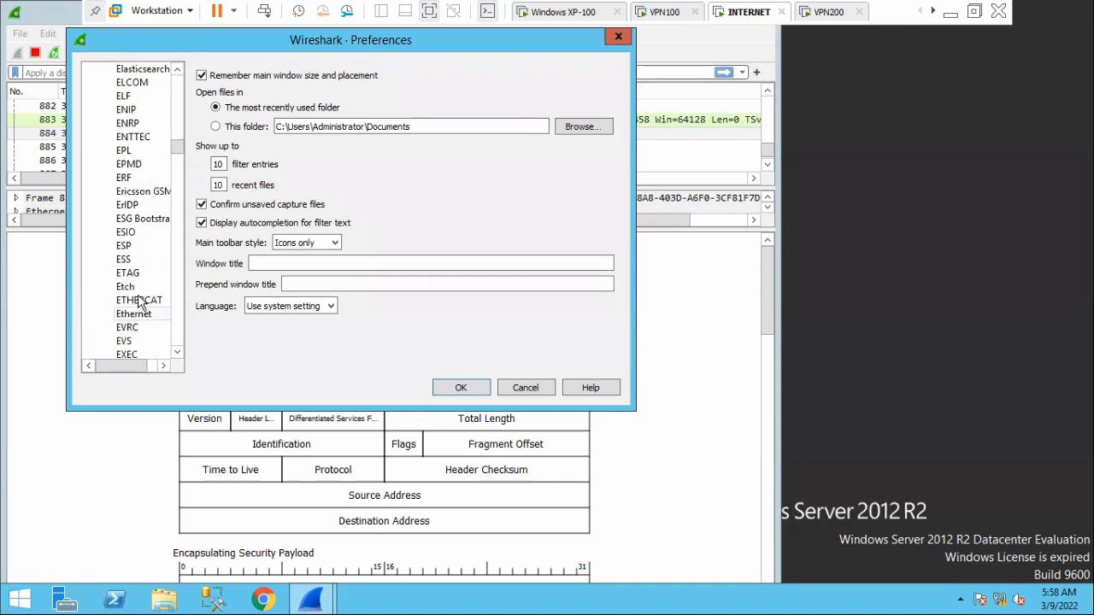
click(135, 246)
click(260, 167)
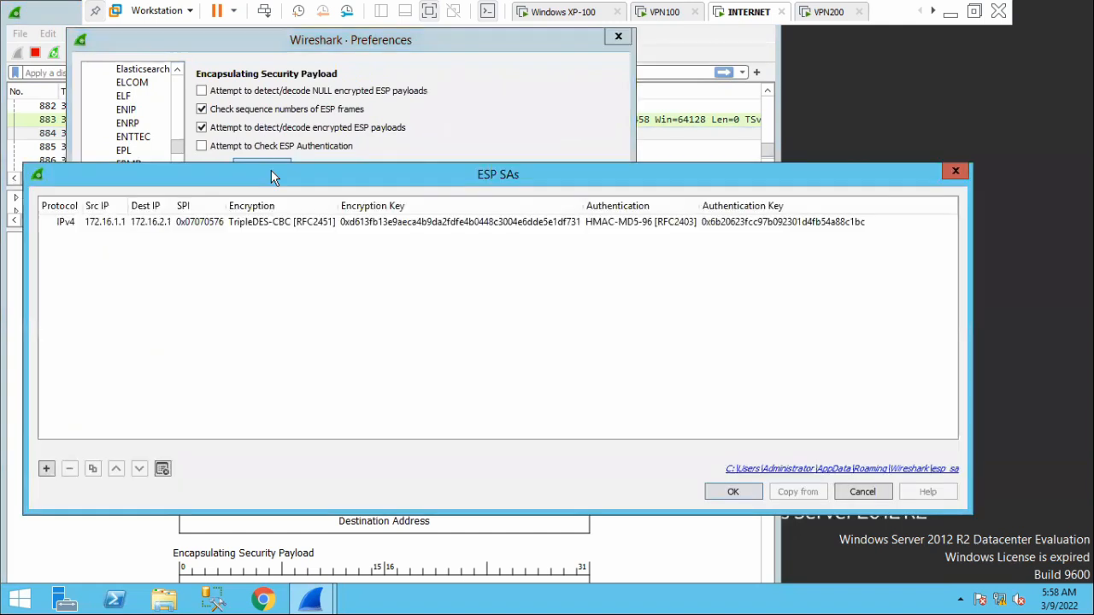
Append two extra digits to the 172.16.1.1 to 172.16.2.1 association's authentication key and save the preferences.
double_click(829, 224)
click(873, 221)
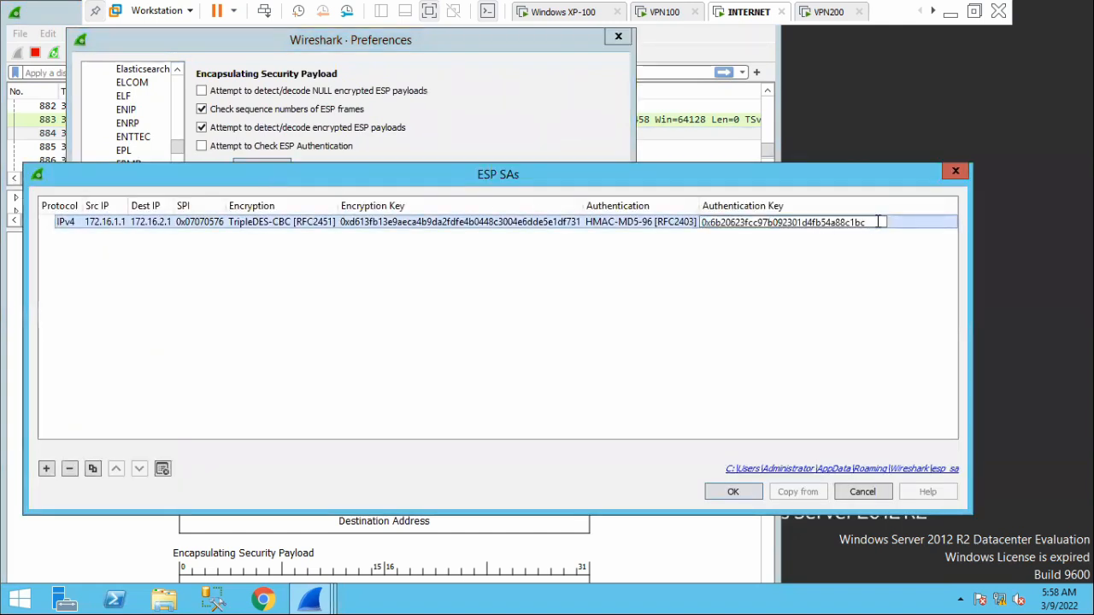
text(11)
key(Return)
click(732, 492)
click(453, 386)
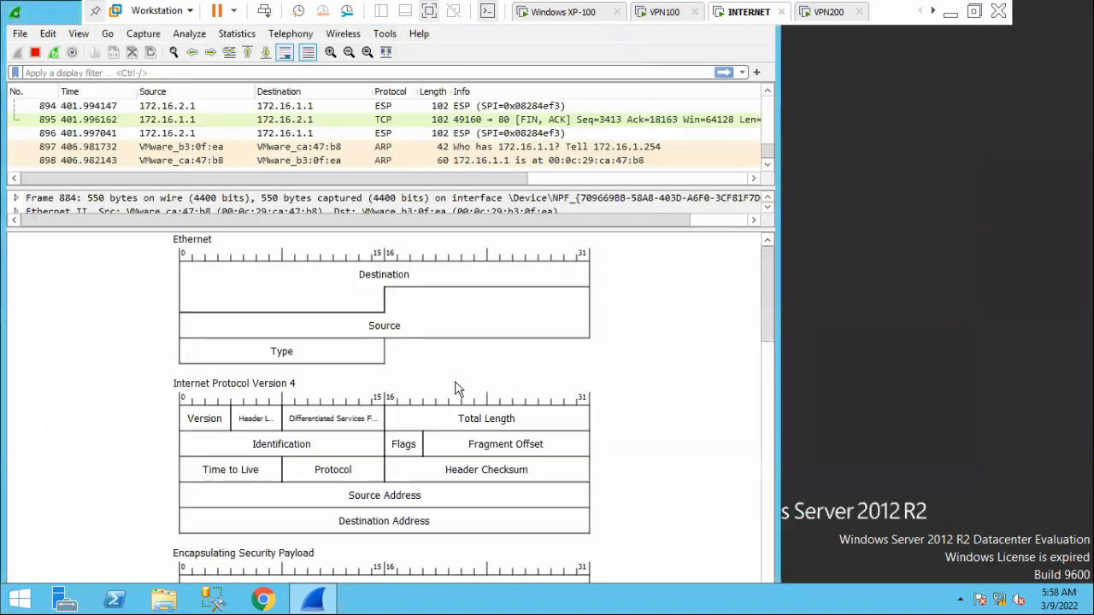
Check the HTTP packets from 172.16.1.1 in the capture, and reopen the ESP SAs table from the ESP protocol preferences.
scroll(436, 133, up, 2)
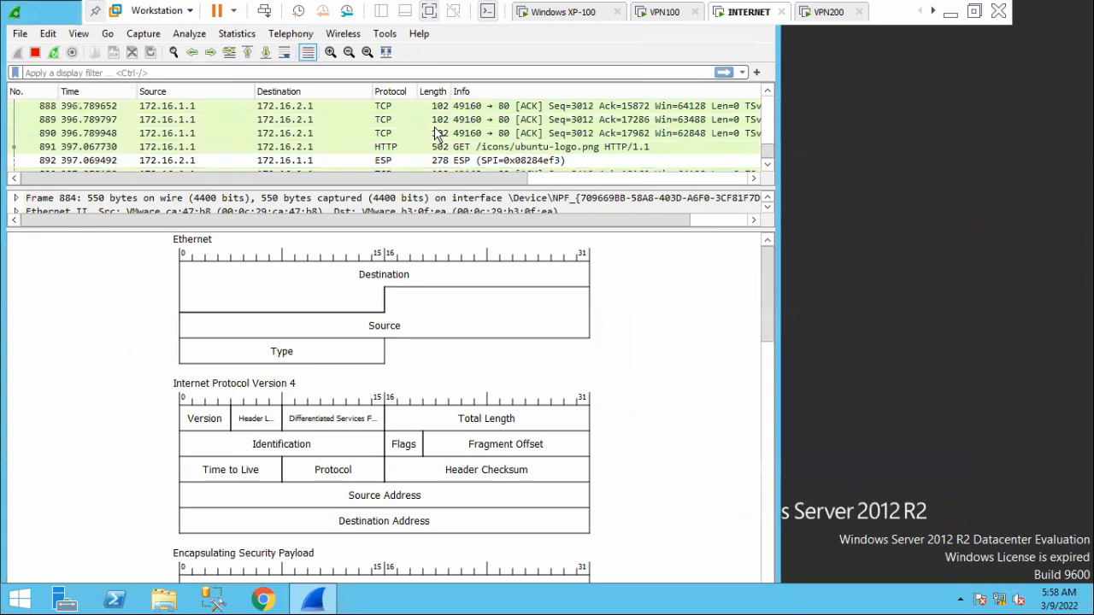
scroll(436, 133, up, 8)
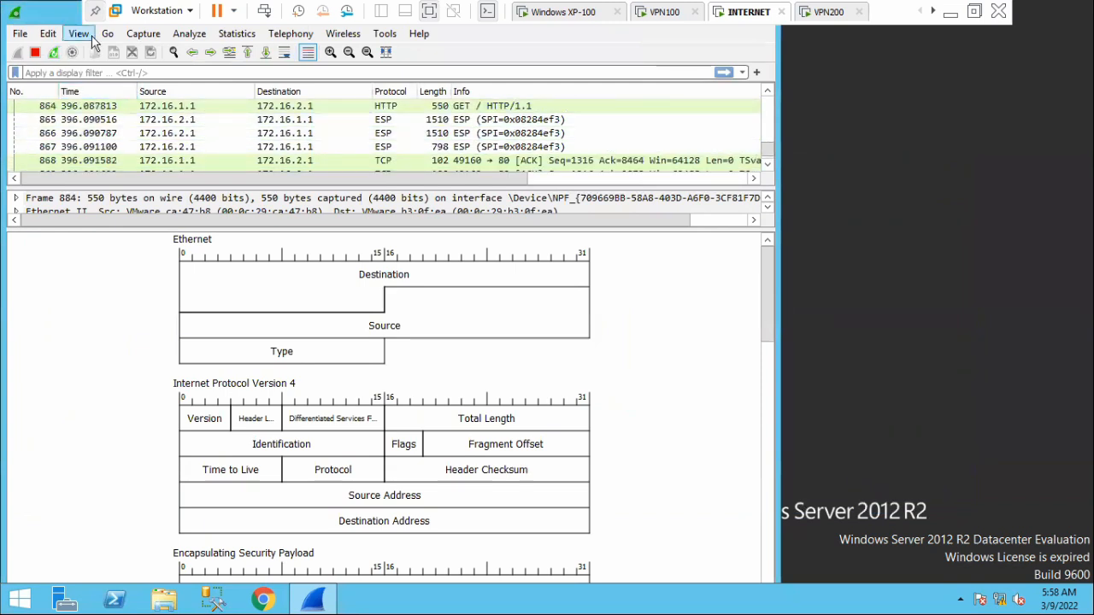
click(20, 34)
mouse_move(50, 36)
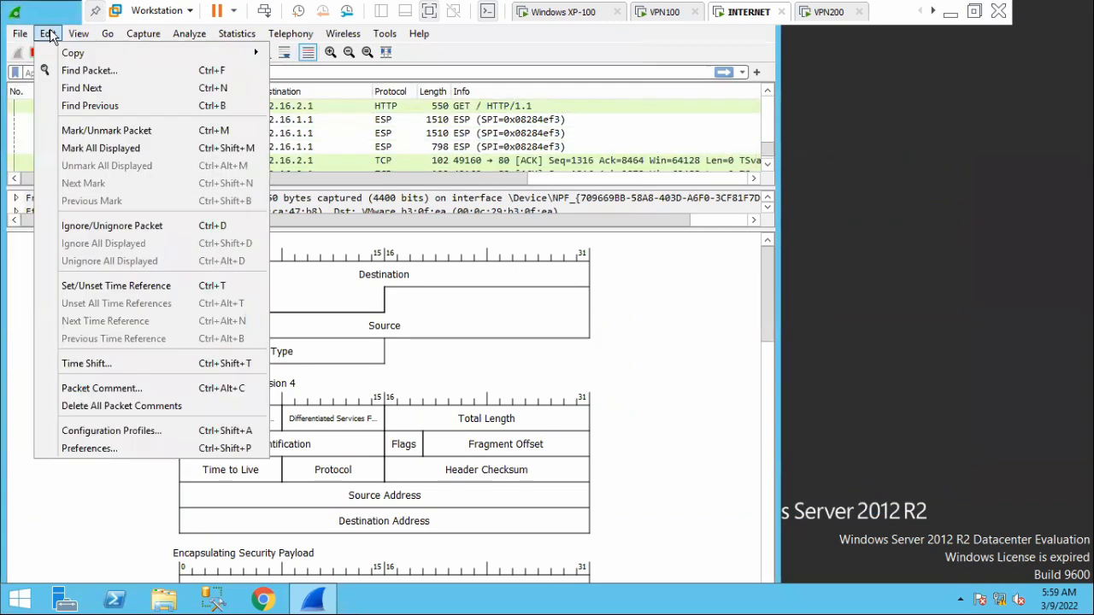
click(109, 451)
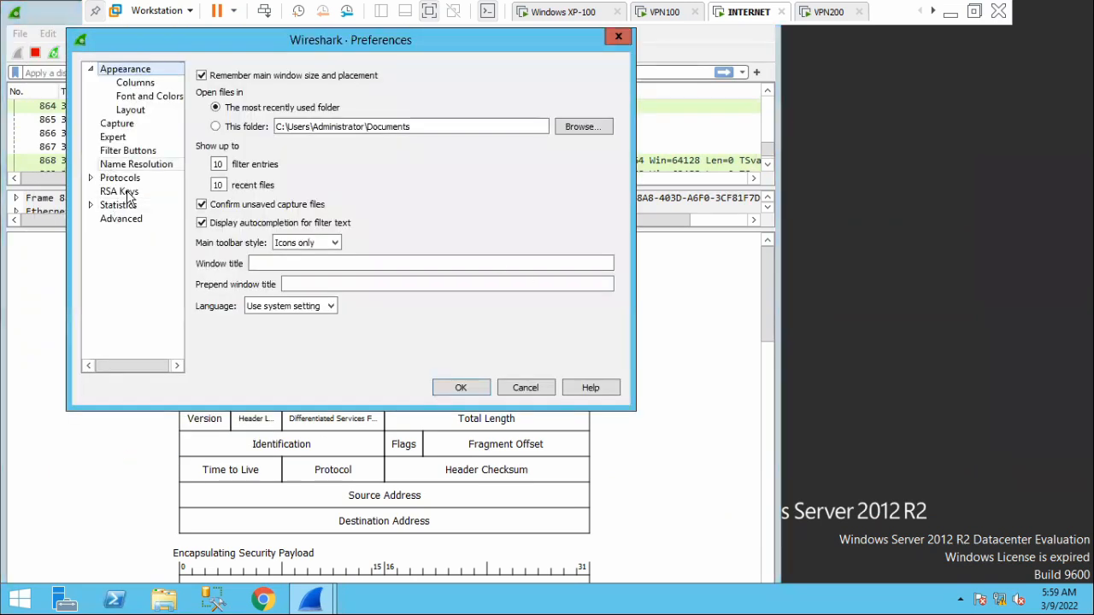
click(90, 178)
scroll(143, 278, down, 7)
scroll(142, 278, down, 20)
scroll(150, 307, down, 20)
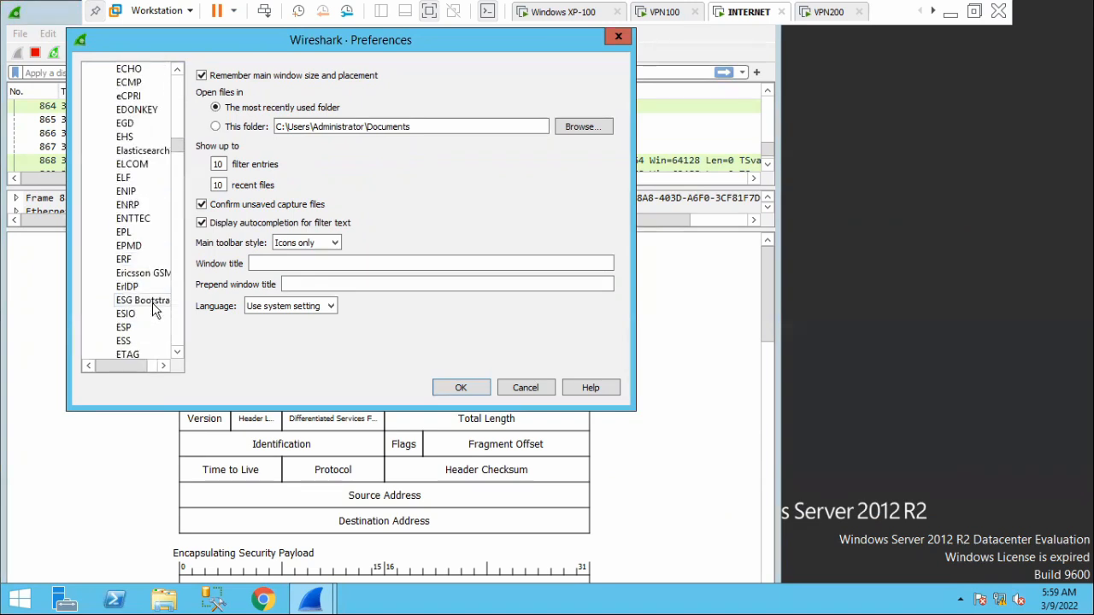
click(128, 328)
click(269, 168)
Remove the two extra digits from the end of the 172.16.1.1 to 172.16.2.1 association's authentication key.
double_click(812, 224)
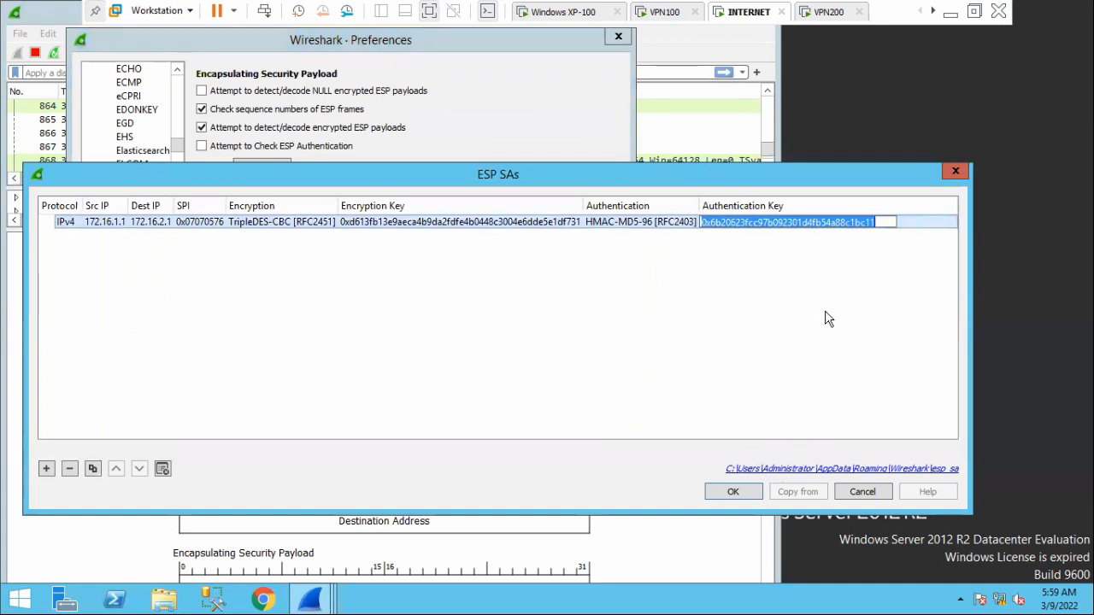
key(BackSpace)
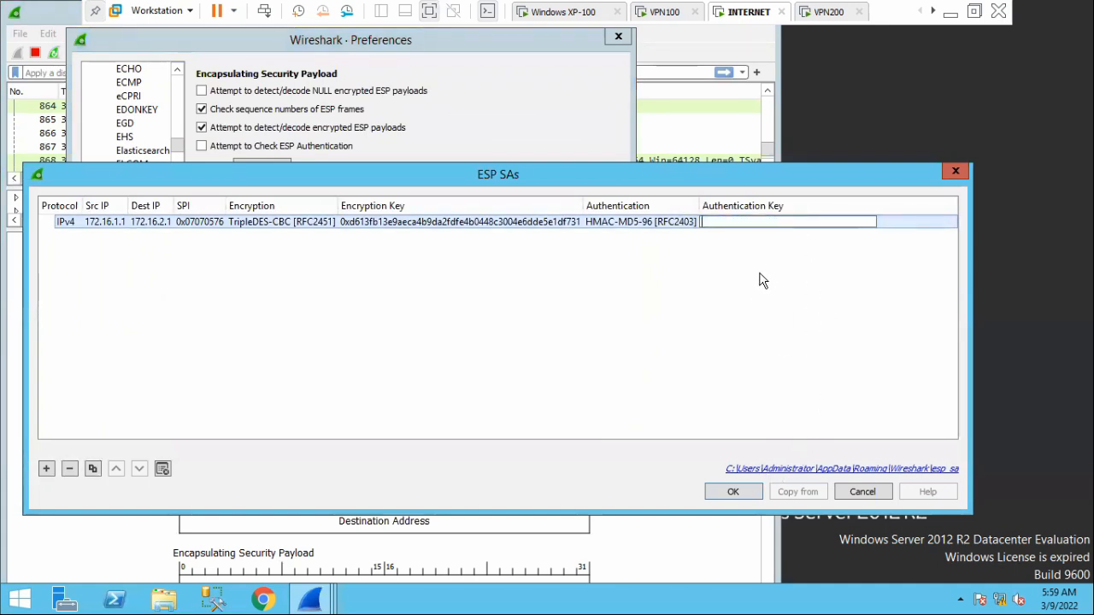
key(ctrl+z)
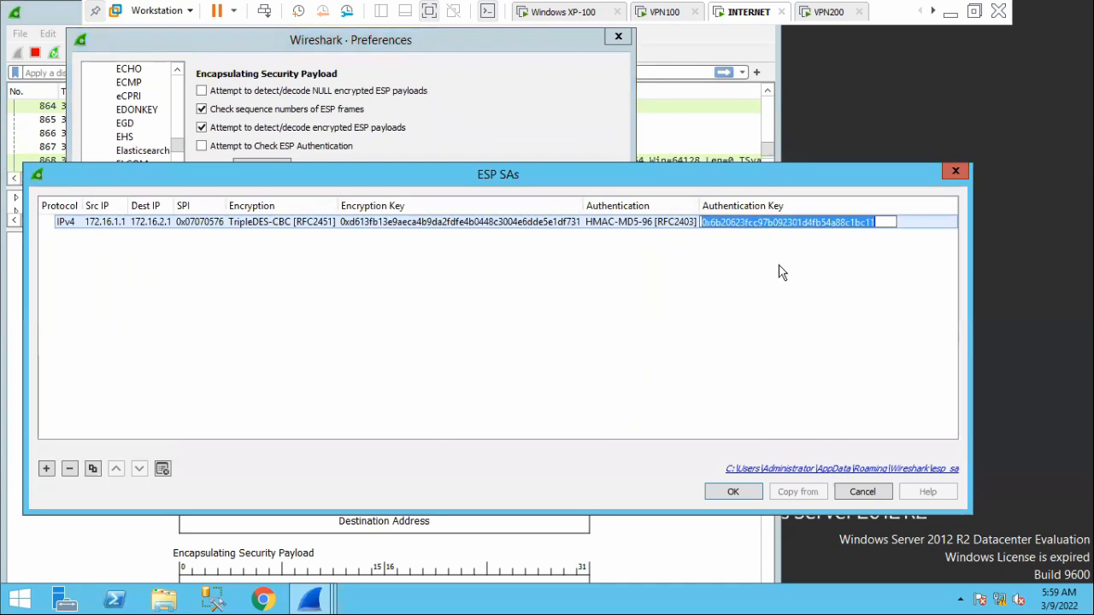
key(Return)
double_click(883, 222)
click(885, 223)
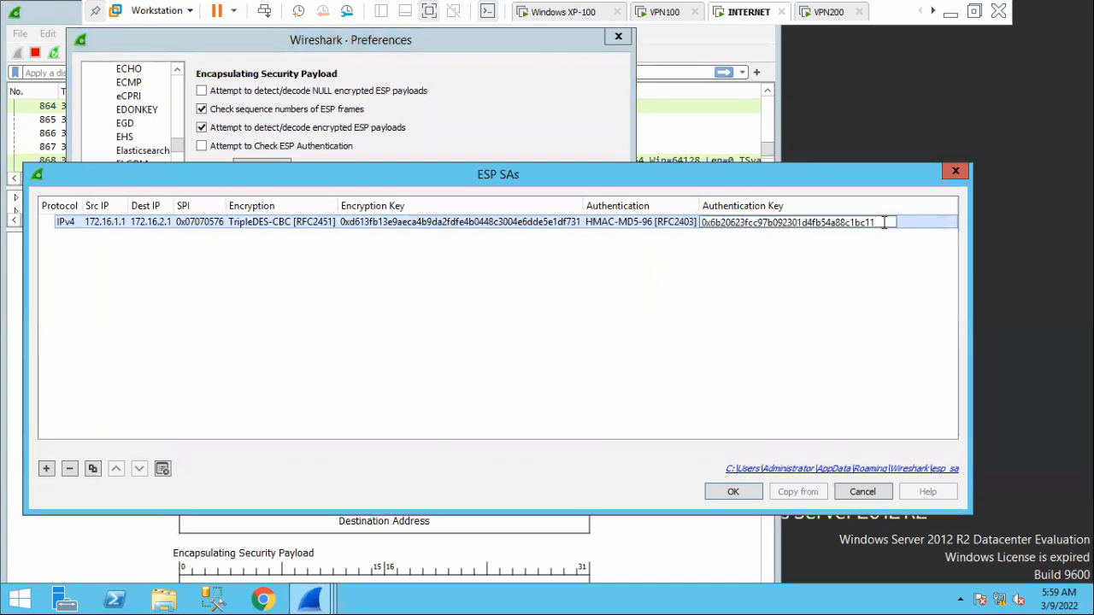
key(BackSpace)
key(Return)
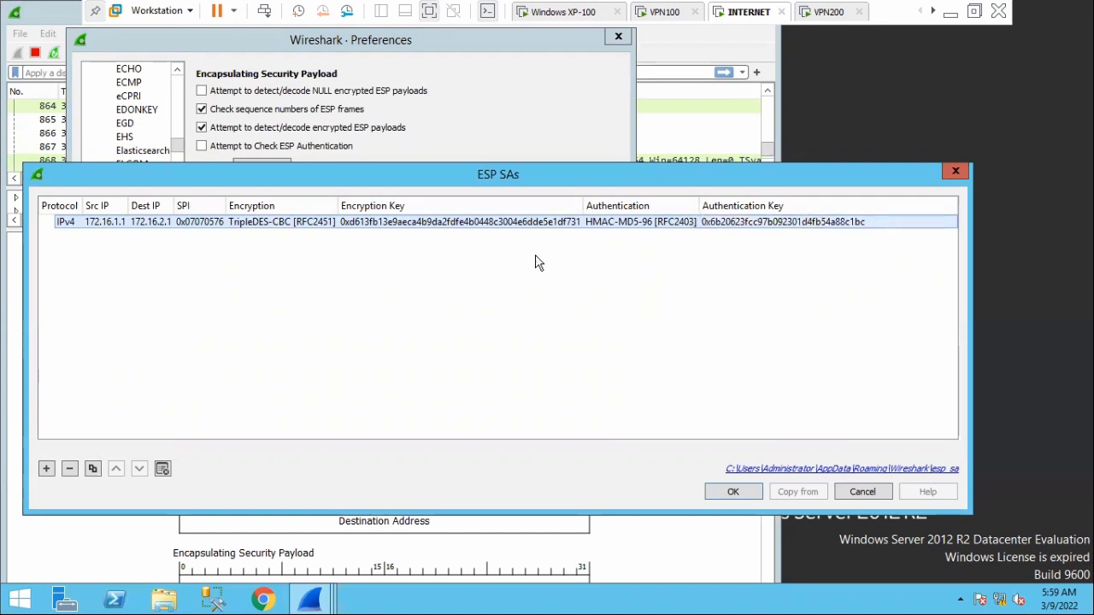
Append two extra digits to the same association's encryption key and save the preferences.
double_click(492, 222)
click(598, 222)
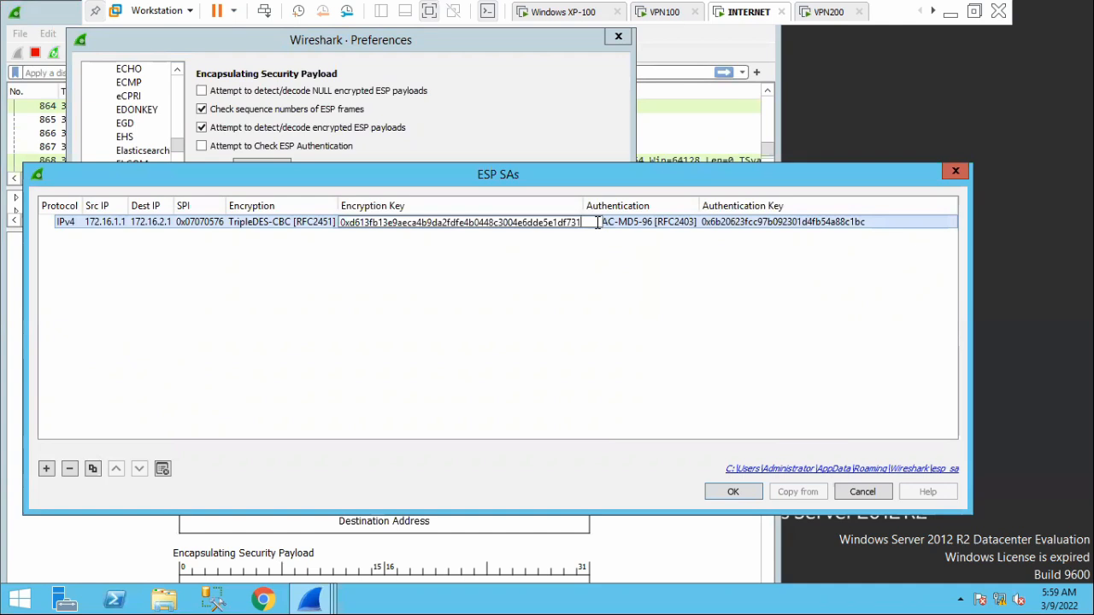
click(595, 316)
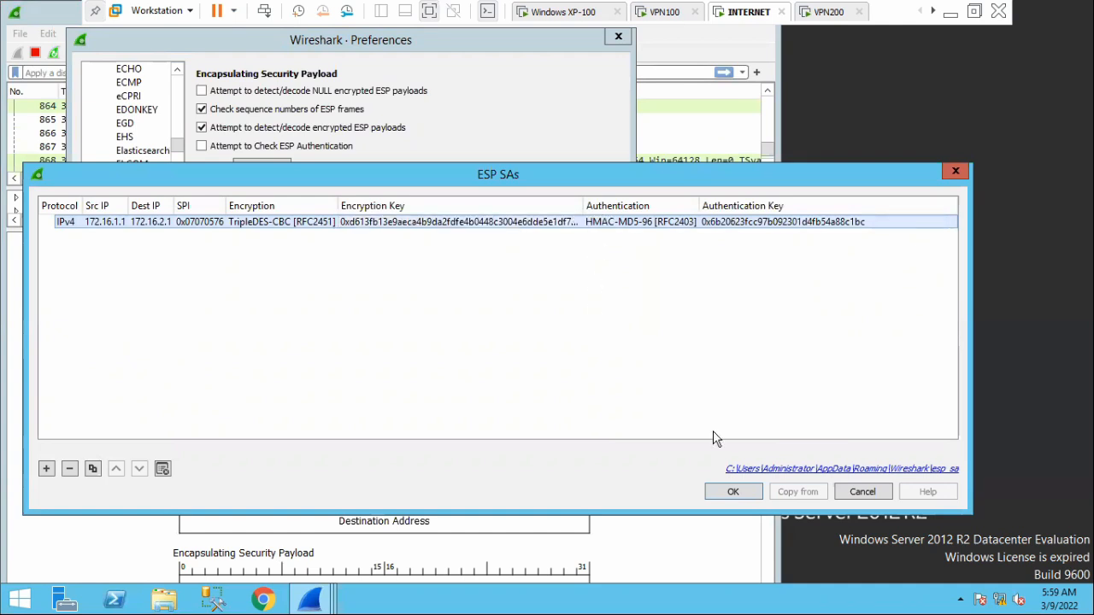
click(740, 492)
click(472, 390)
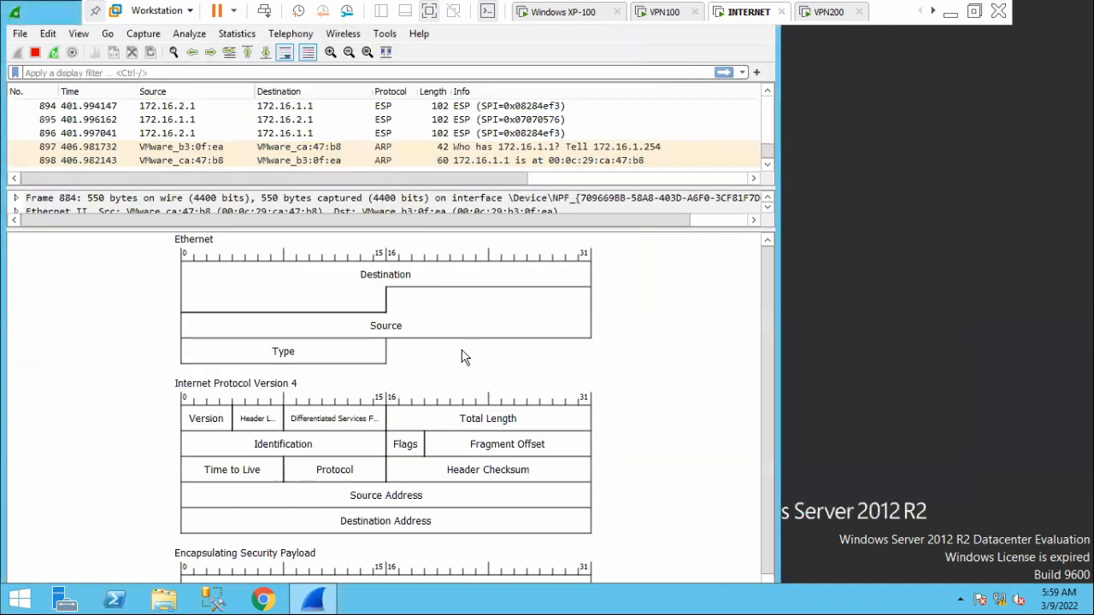
Find ESP packet 876 in the capture, open it in its own window and expand its Encapsulating Security Payload section.
scroll(395, 138, up, 3)
scroll(395, 139, up, 3)
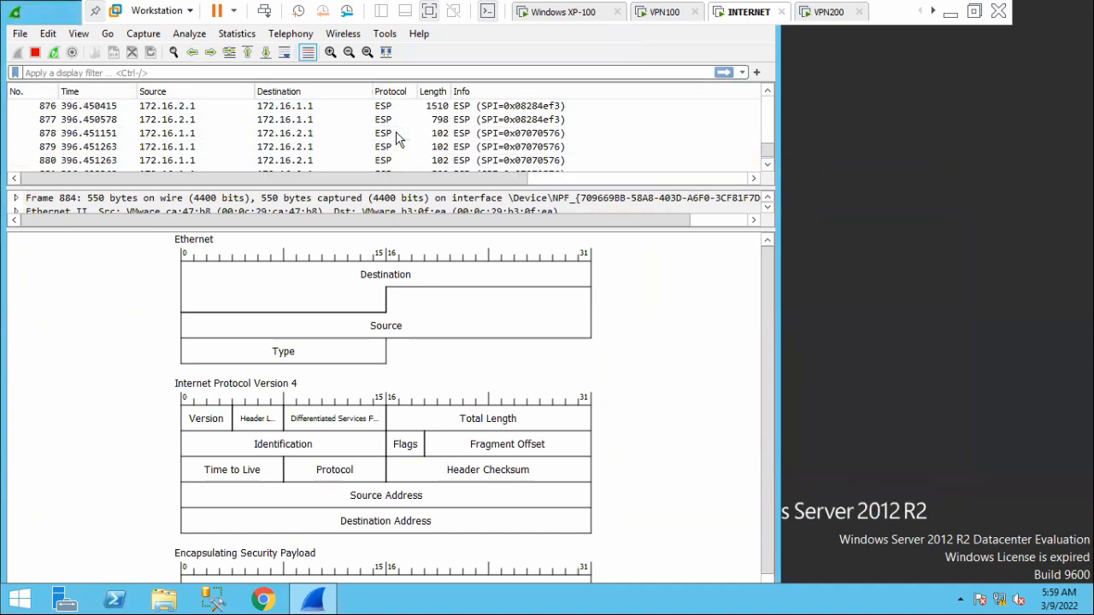
double_click(389, 107)
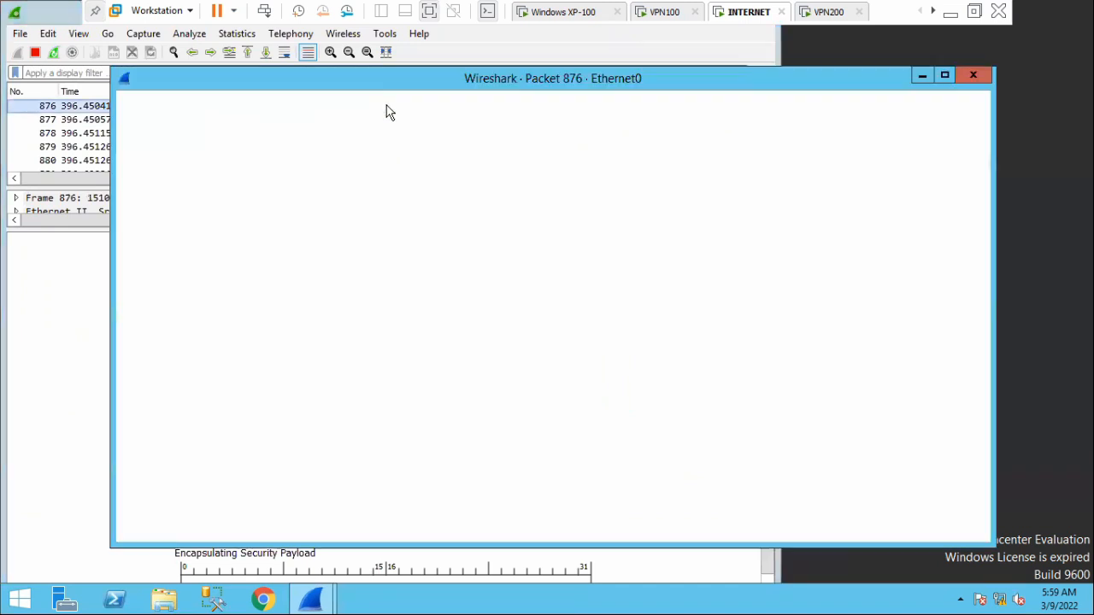
click(135, 150)
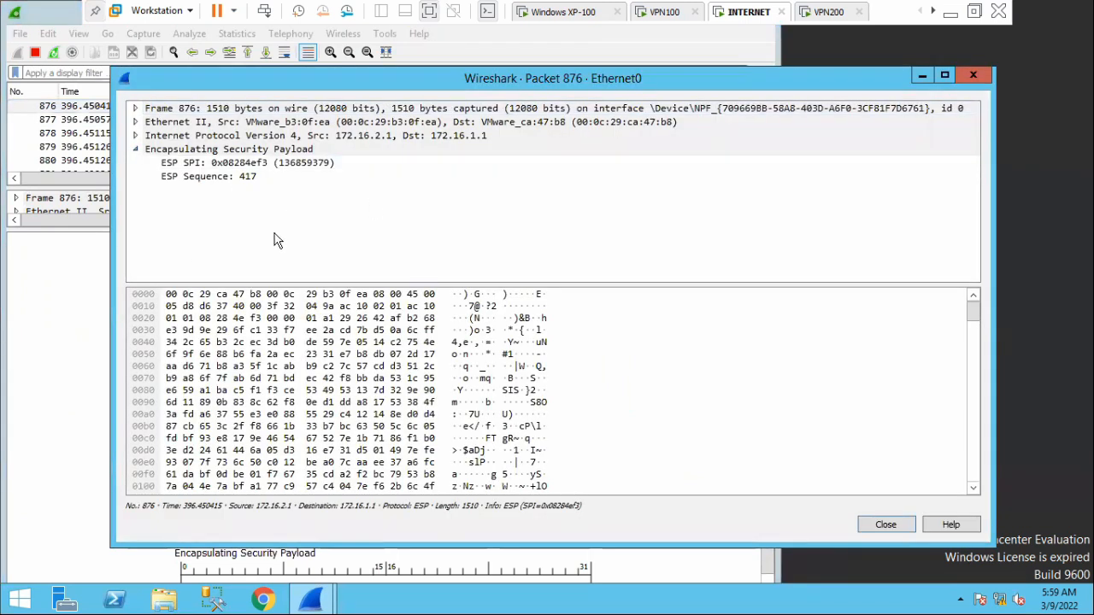
Switch to OneNote to review the ESP transport packet diagram, return to the INTERNET machine and close packet 876's window.
click(950, 12)
click(684, 599)
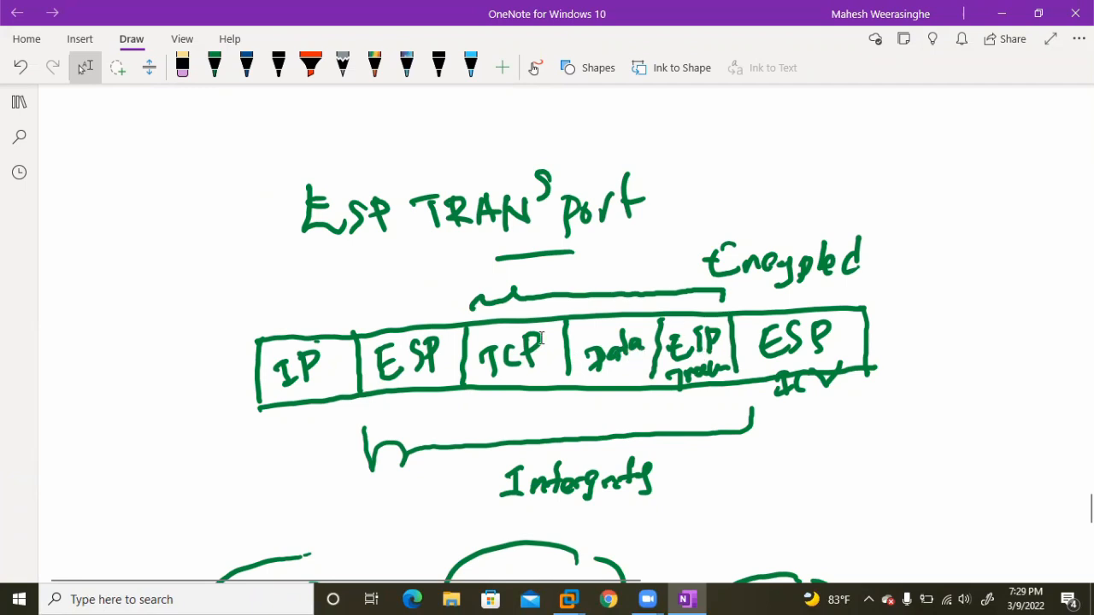
click(1001, 14)
mouse_move(568, 599)
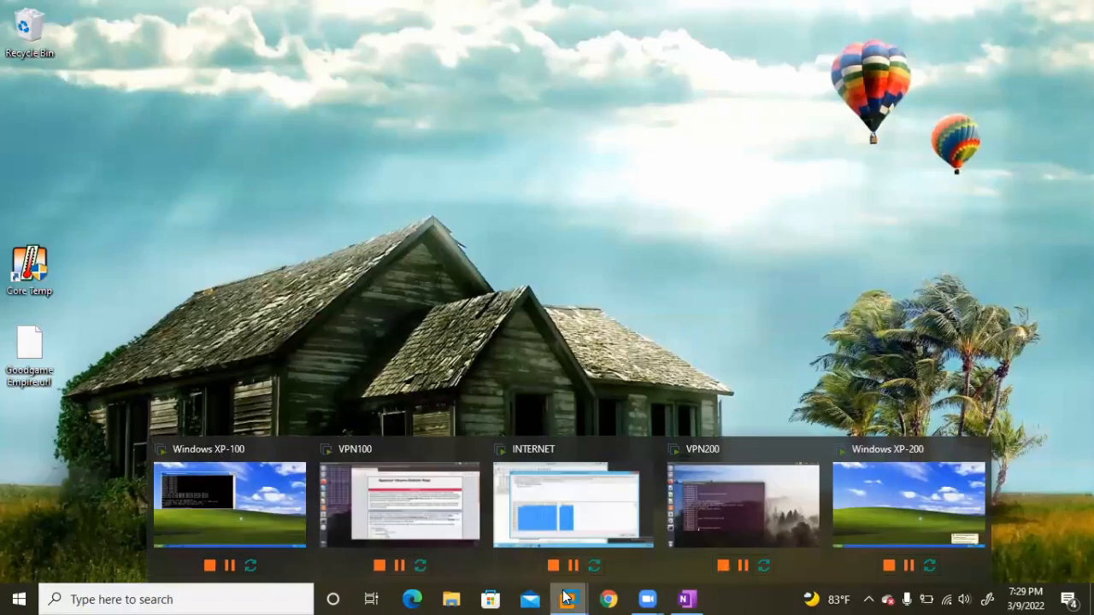
click(625, 510)
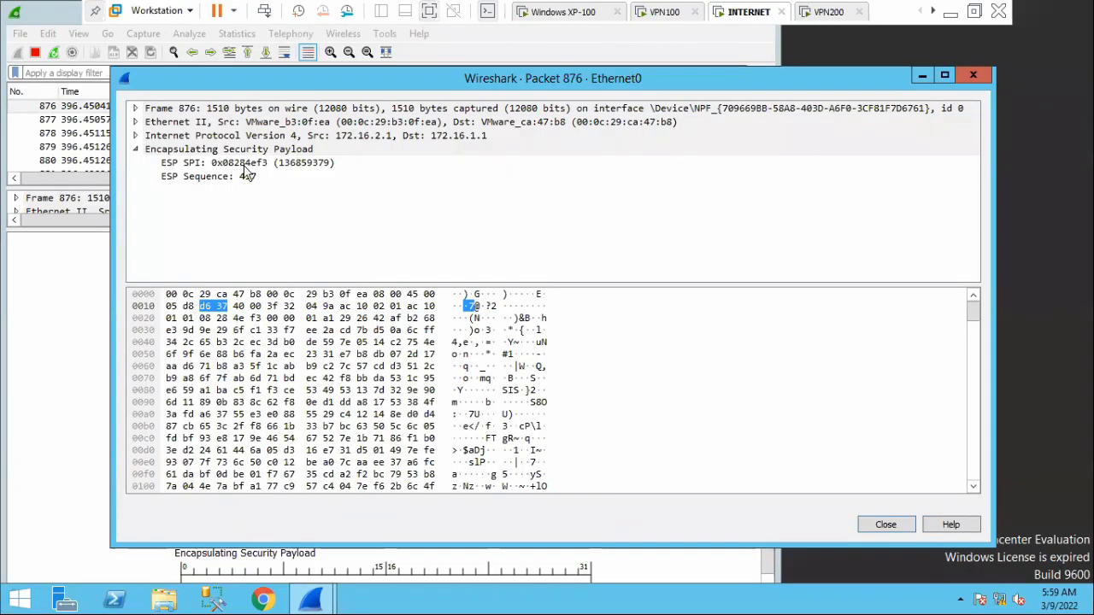
click(972, 75)
Open the Wireshark preferences and expand the protocol list, moving down towards the ESP entry.
click(47, 36)
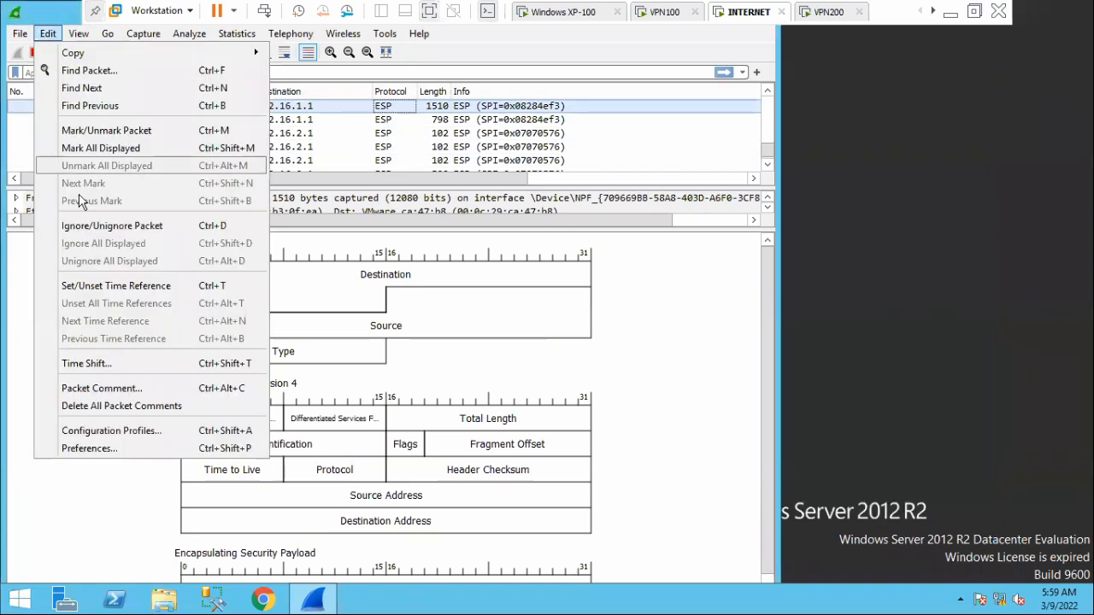
click(74, 447)
click(91, 177)
scroll(141, 270, down, 2)
scroll(141, 270, down, 20)
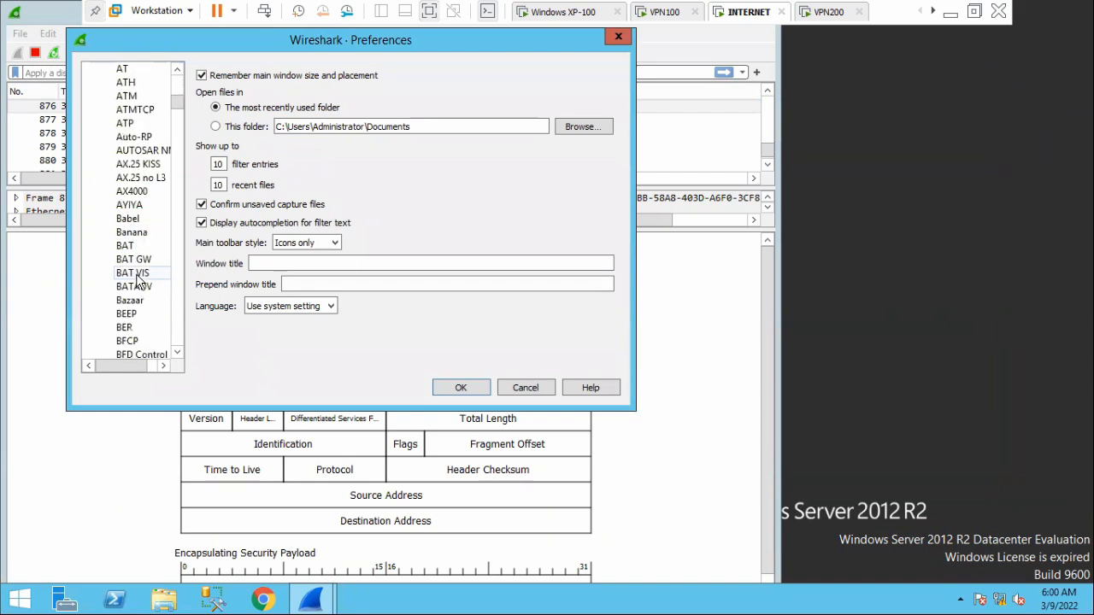
scroll(139, 280, down, 4)
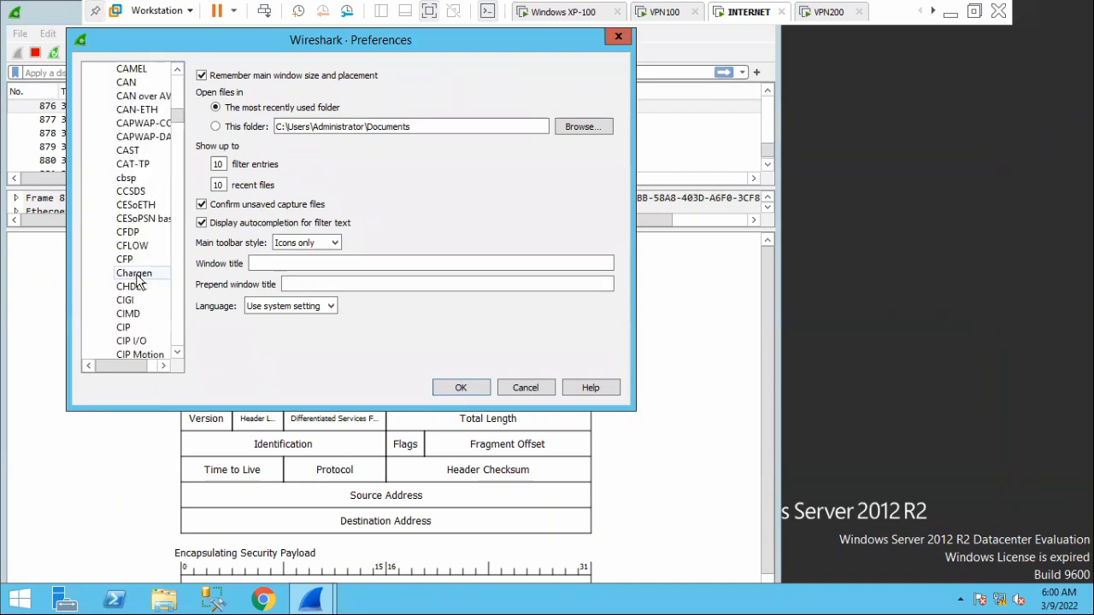
scroll(137, 281, down, 7)
scroll(137, 281, down, 4)
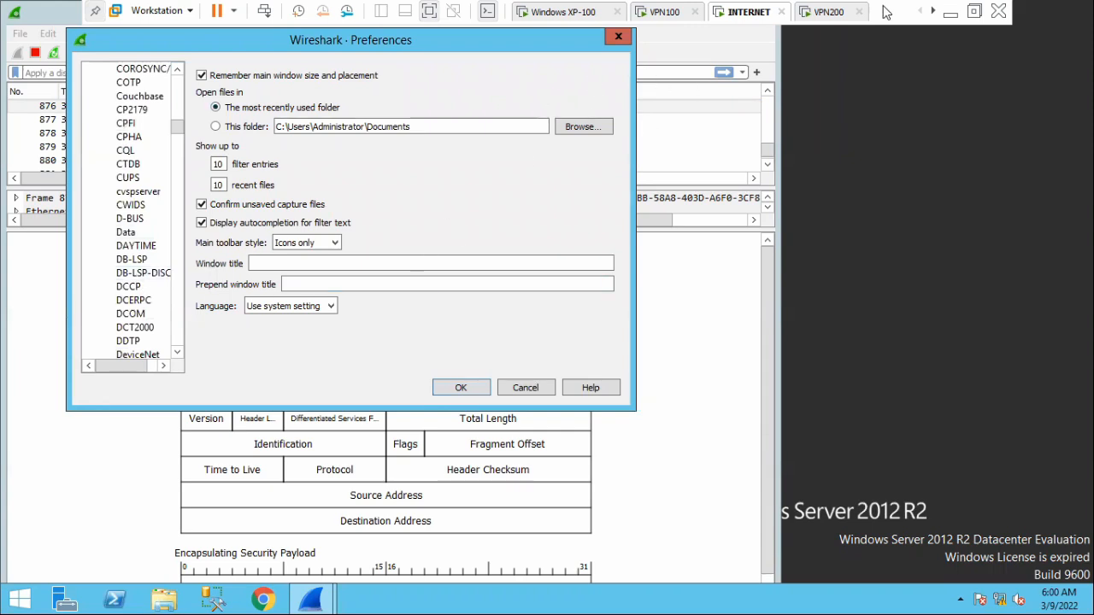
Switch to the Zoom meeting controls, revisit the ESP transport diagram in OneNote and return to the INTERNET machine.
click(949, 12)
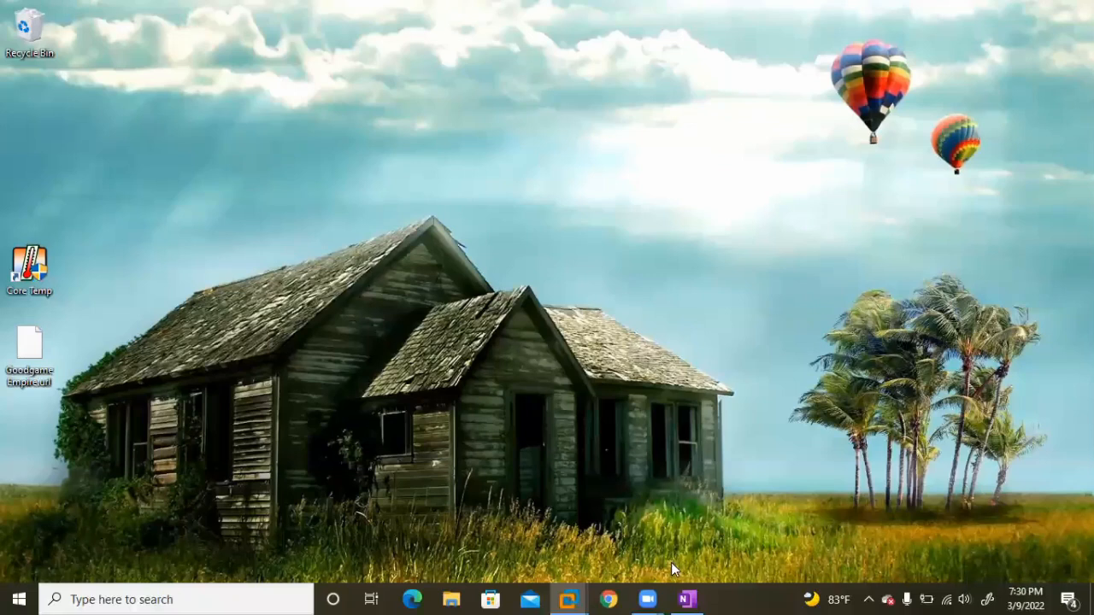
mouse_move(650, 597)
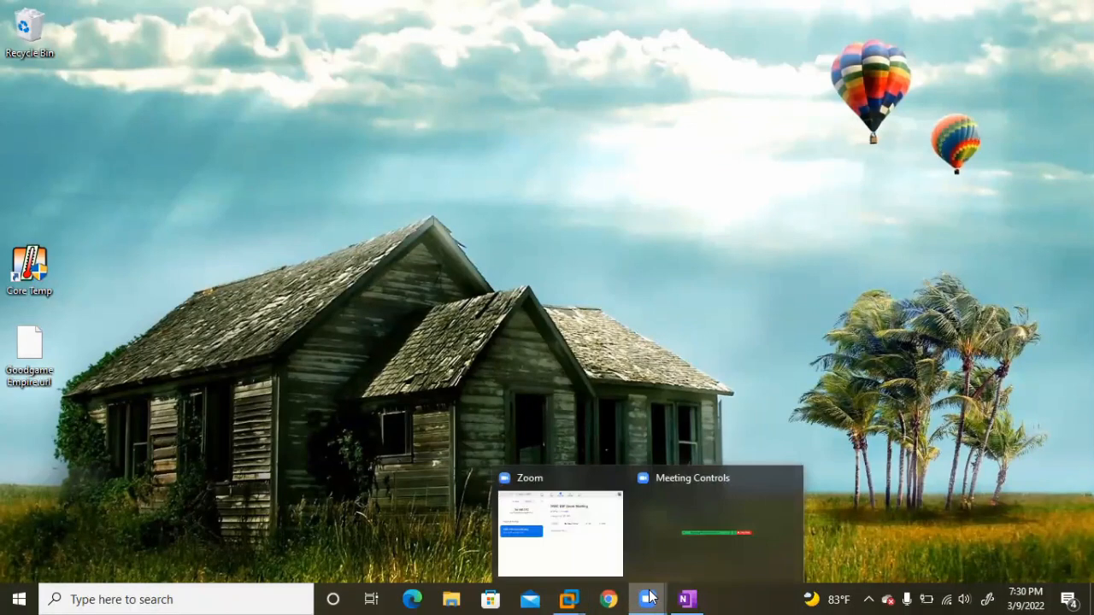
click(657, 535)
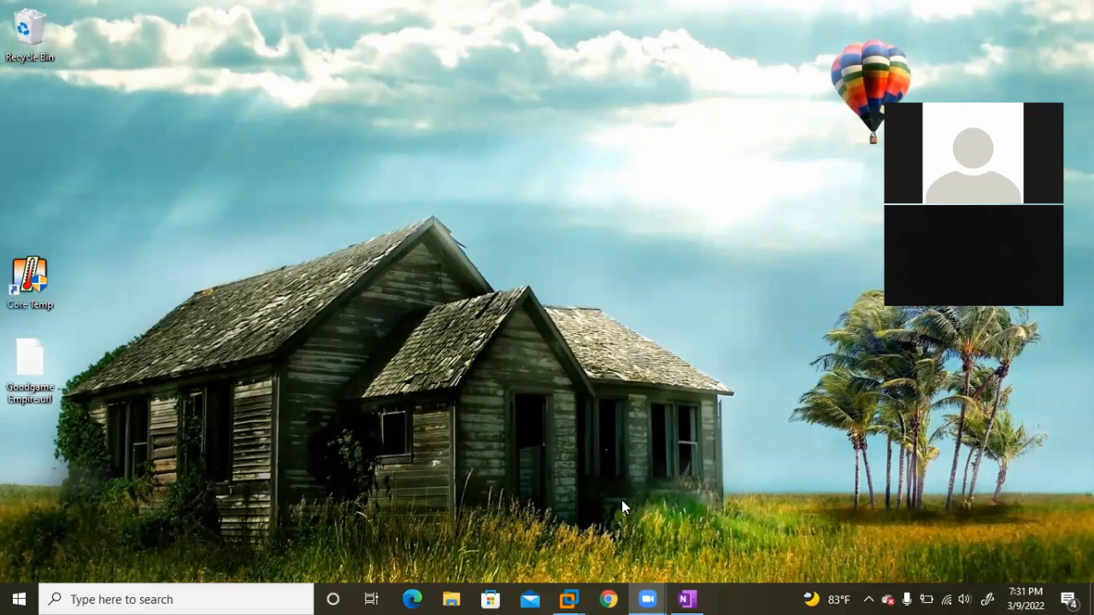
click(689, 598)
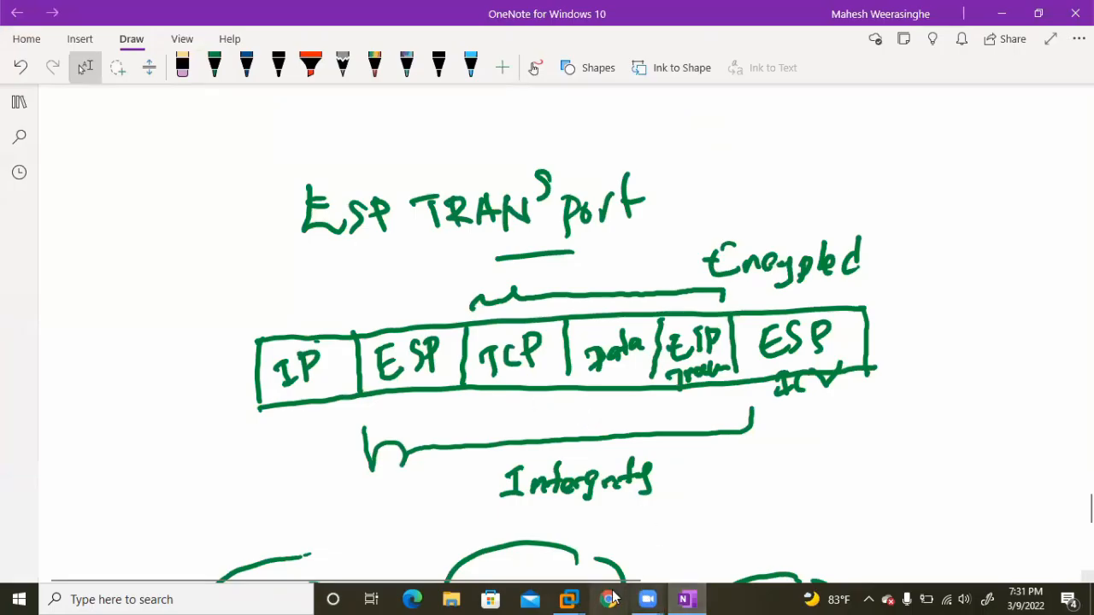
mouse_move(569, 598)
click(581, 510)
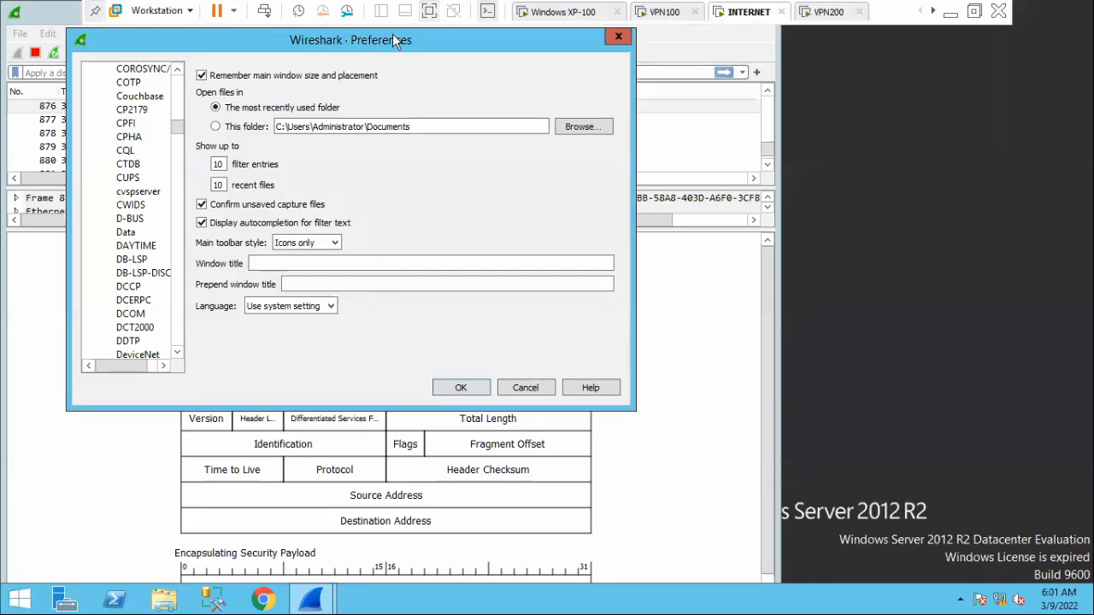
Select the ESP protocol in the open preferences and bring up its security associations table for editing.
drag(393, 44, 501, 130)
scroll(266, 299, down, 15)
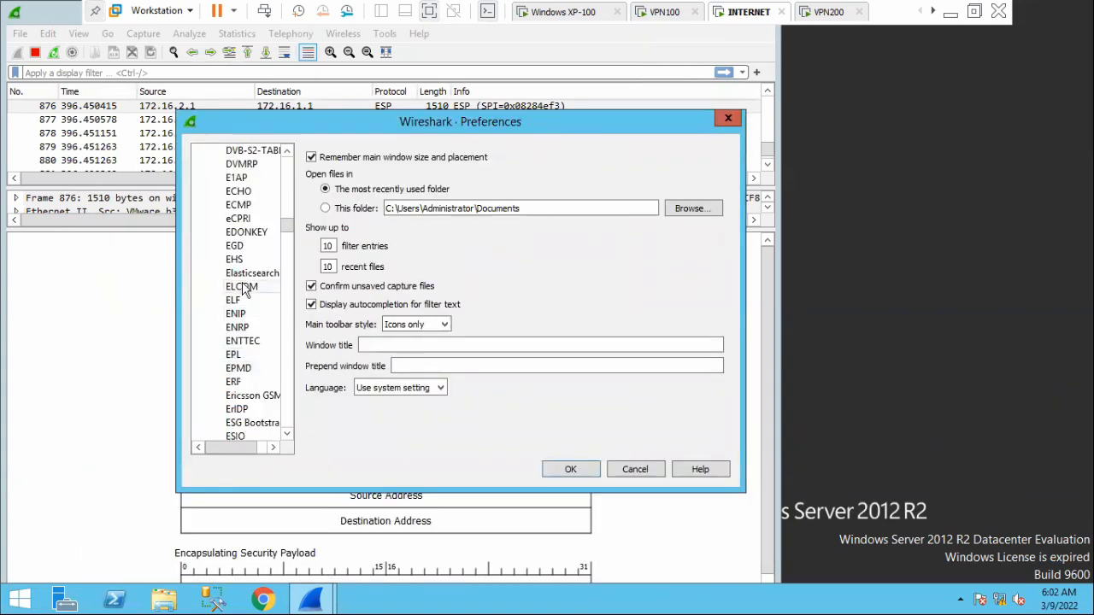
scroll(247, 369, down, 4)
click(234, 287)
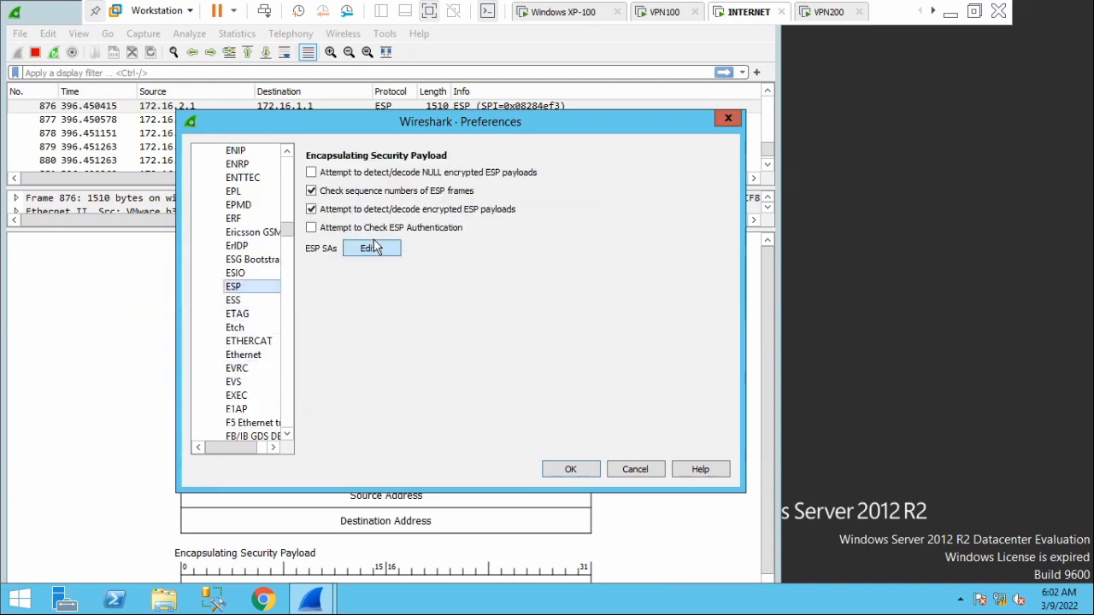
click(376, 248)
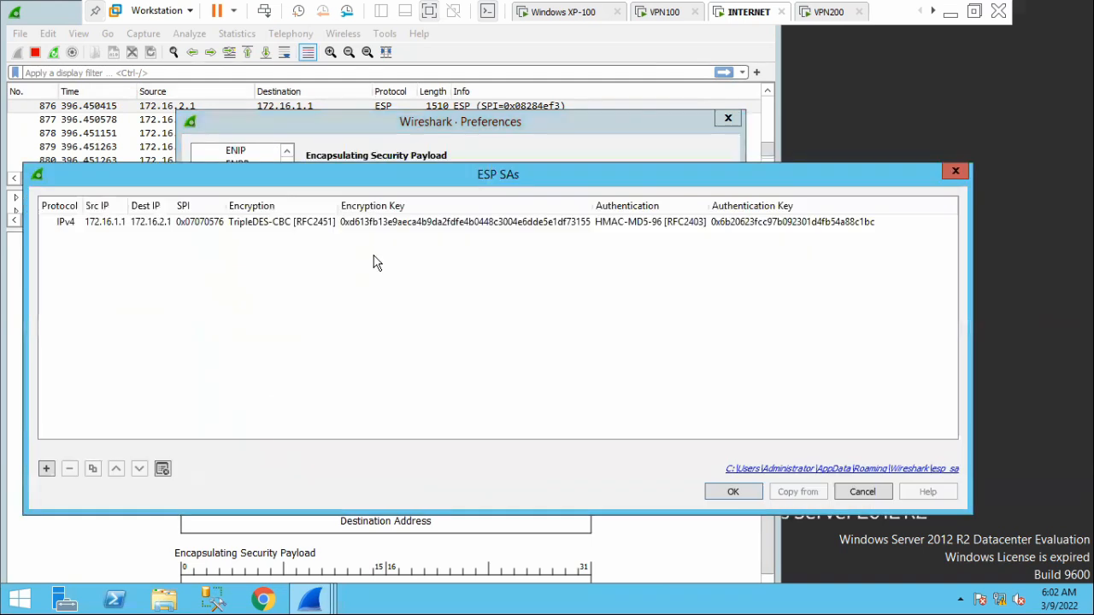
Remove the two extra digits from the association's encryption key, save the preferences and check the HTTP packets in the capture.
double_click(467, 222)
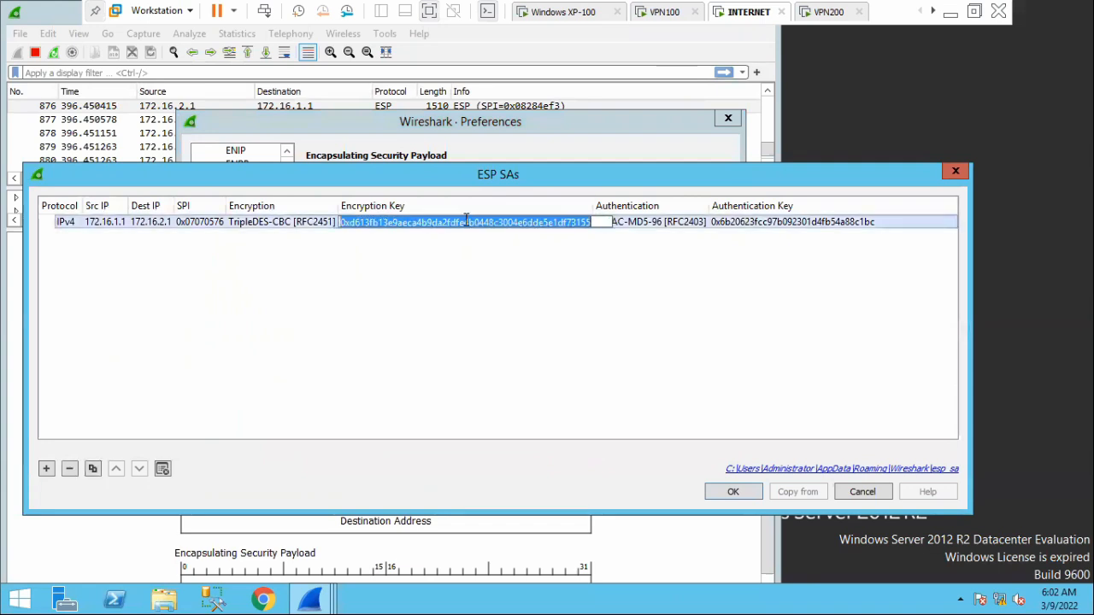
click(598, 224)
key(BackSpace)
key(BackSpace)
click(602, 292)
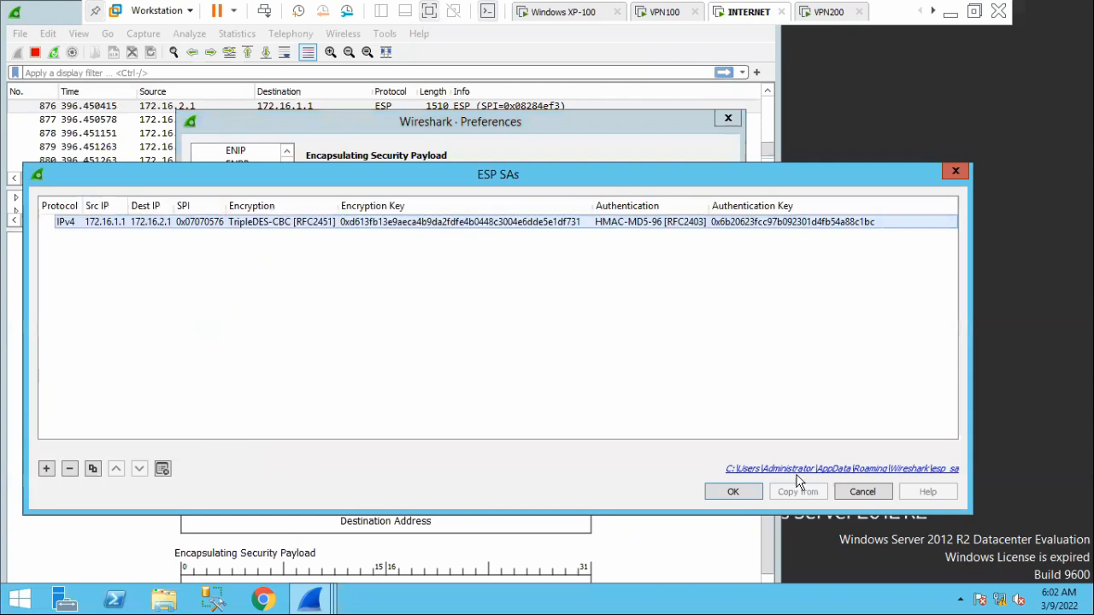
click(733, 492)
click(570, 471)
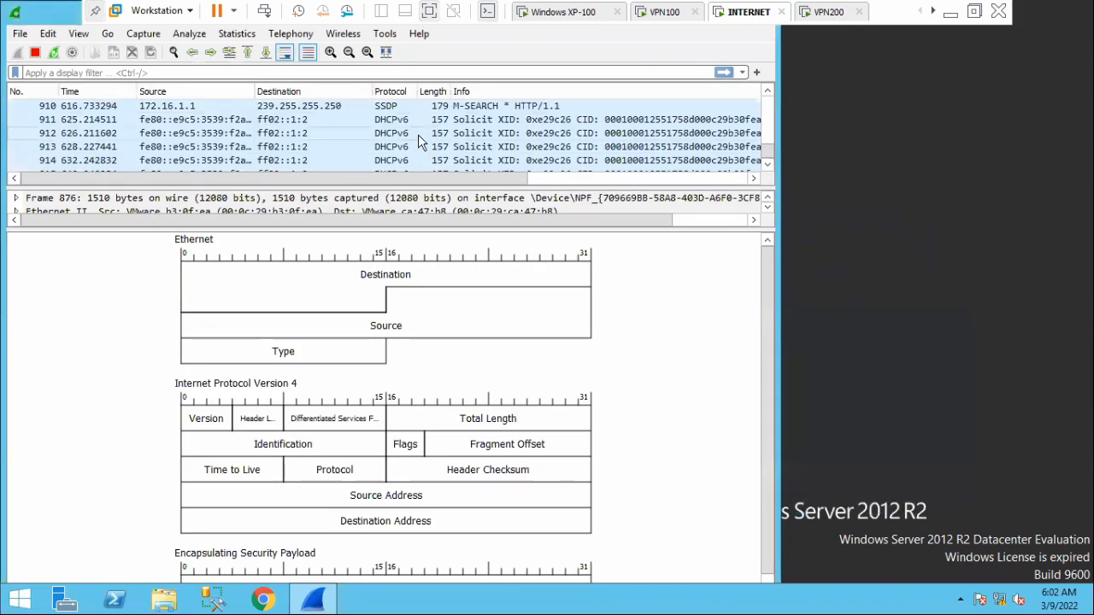
scroll(427, 152, up, 2)
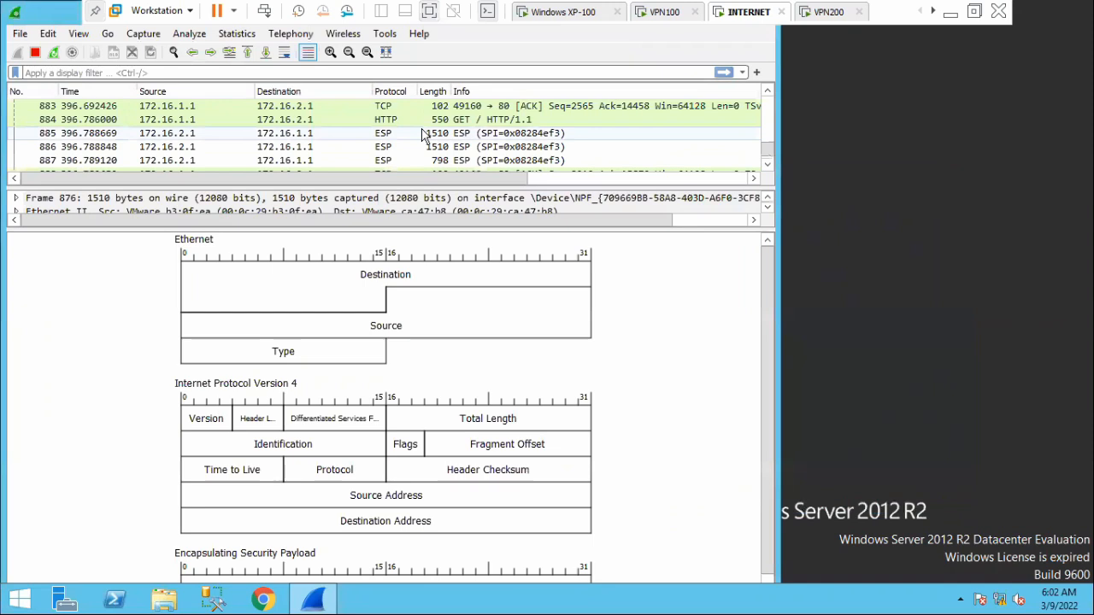
Open packet 884 in its own window and inspect the SPI and IV fields of its Encapsulating Security Payload section.
double_click(393, 120)
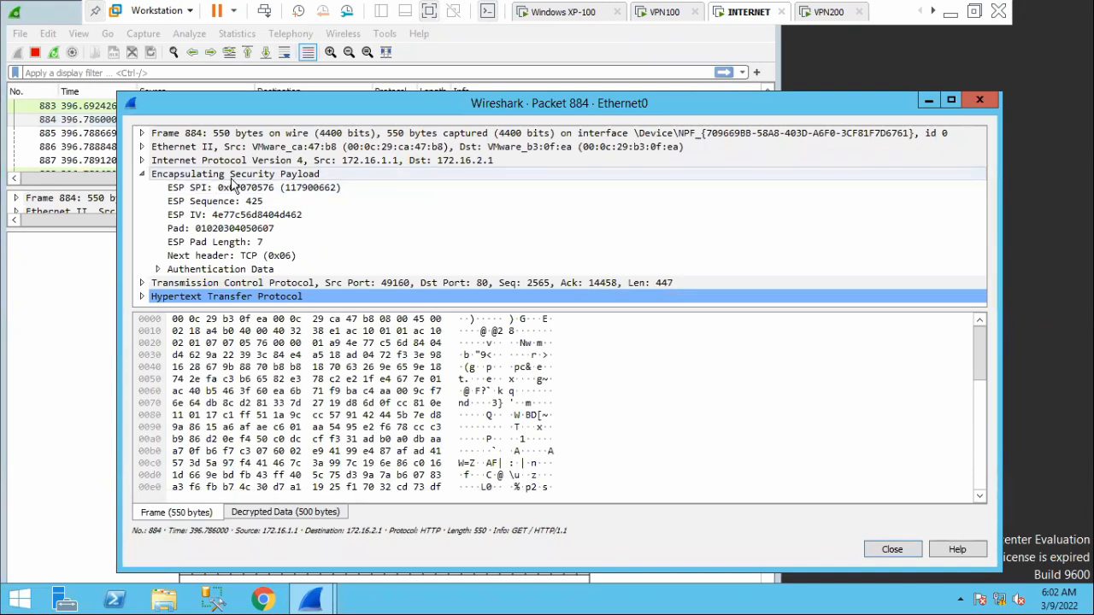
click(203, 188)
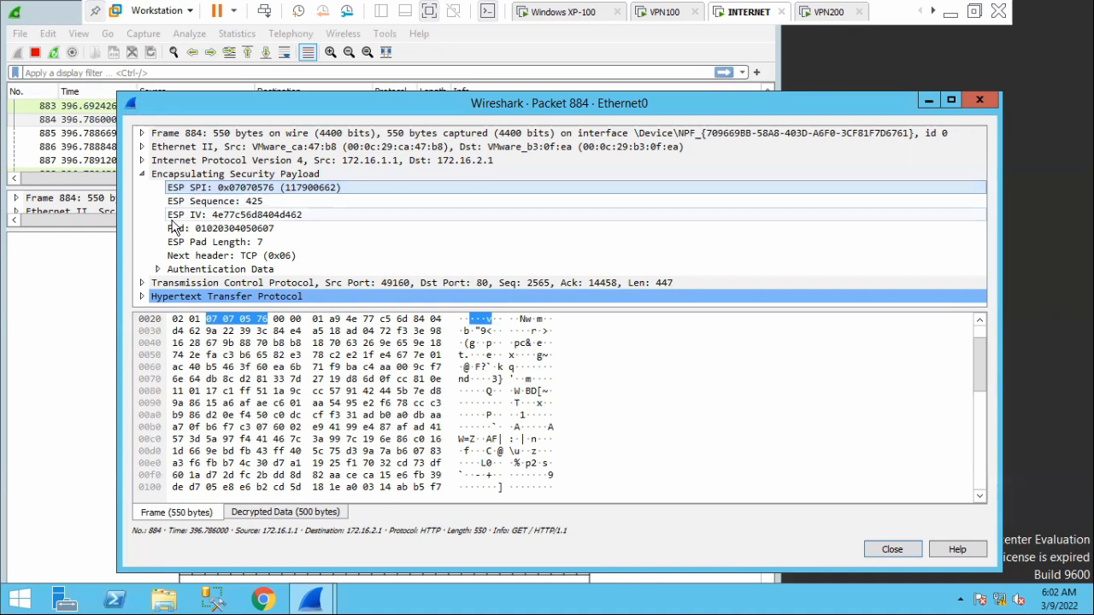
click(203, 219)
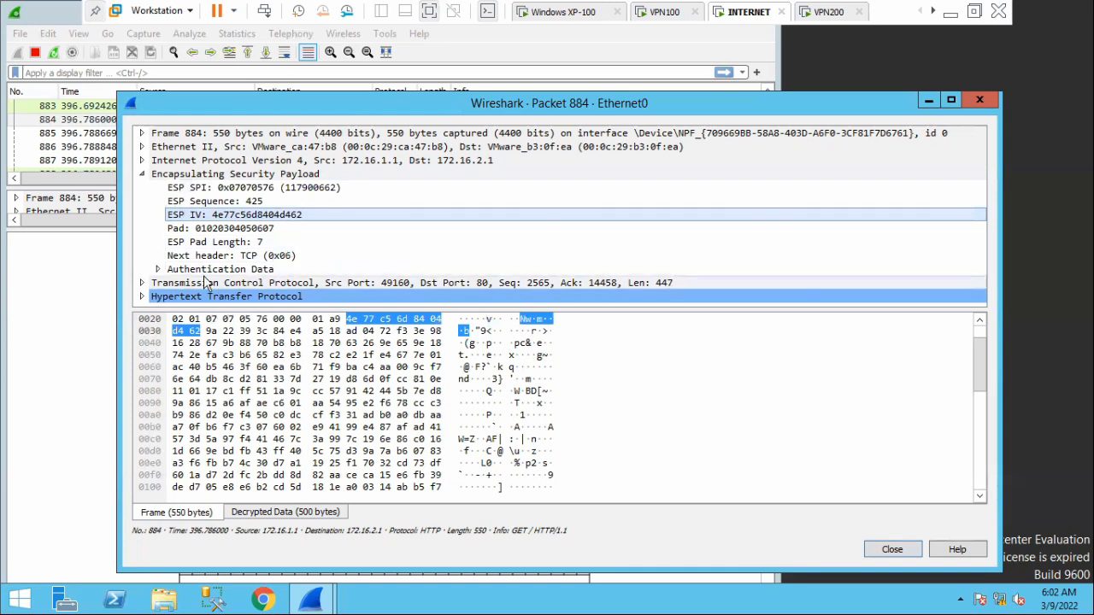
click(142, 173)
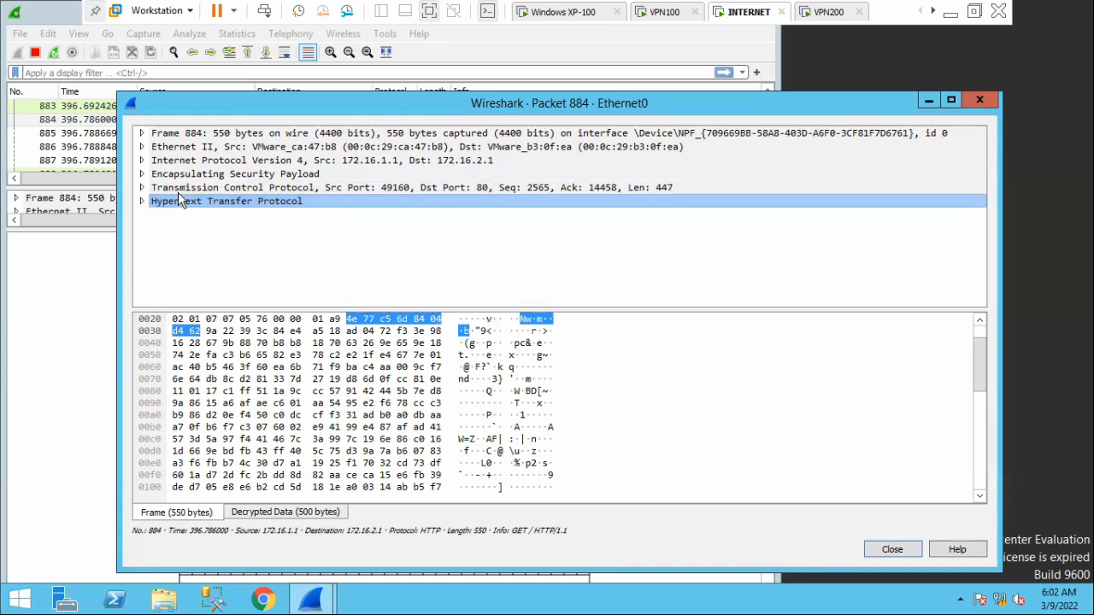
Expand the Transmission Control Protocol section of packet 884 and examine its ports, sequence numbers and remaining header fields.
click(180, 194)
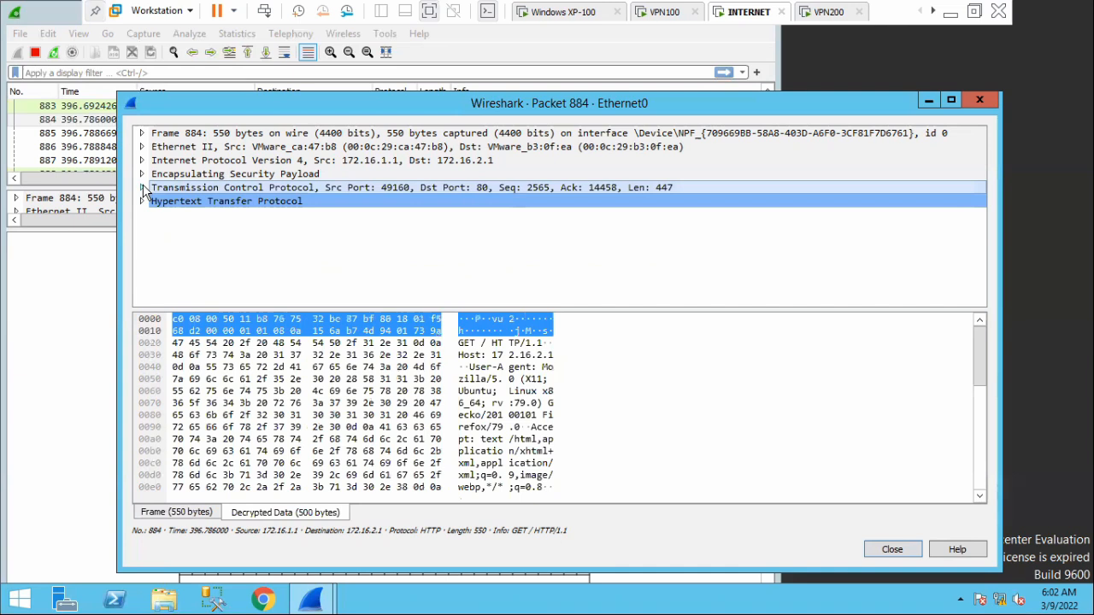
click(142, 187)
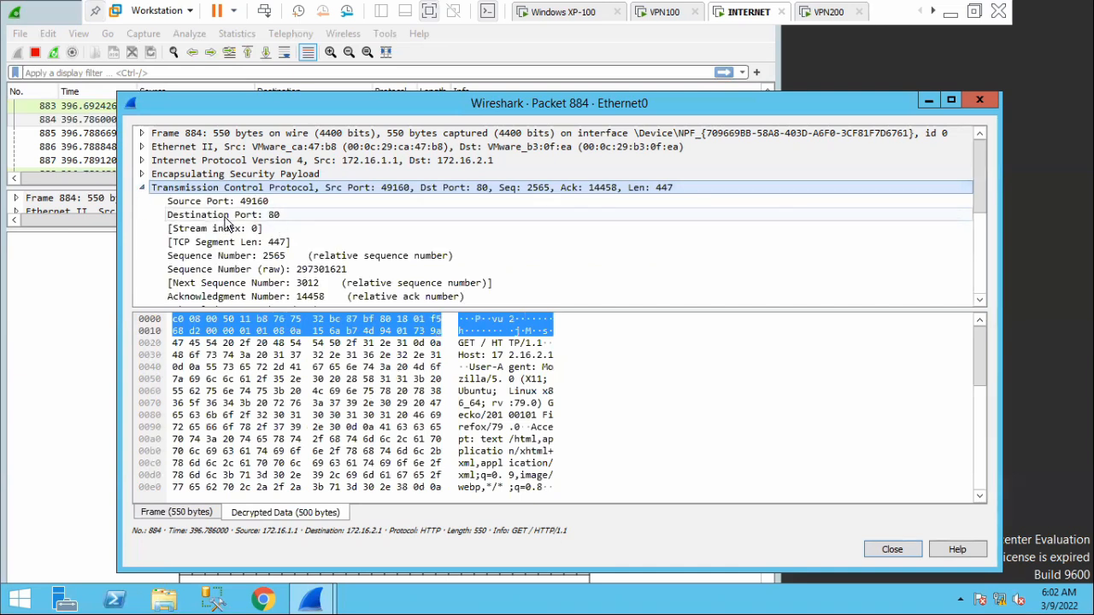
click(247, 216)
click(255, 203)
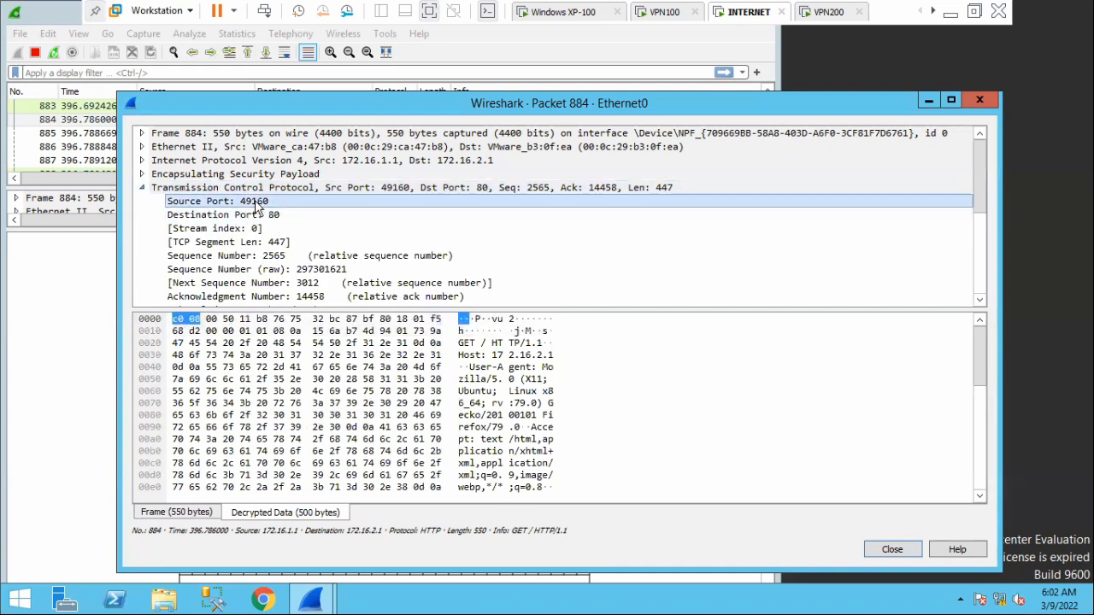
scroll(257, 271, down, 2)
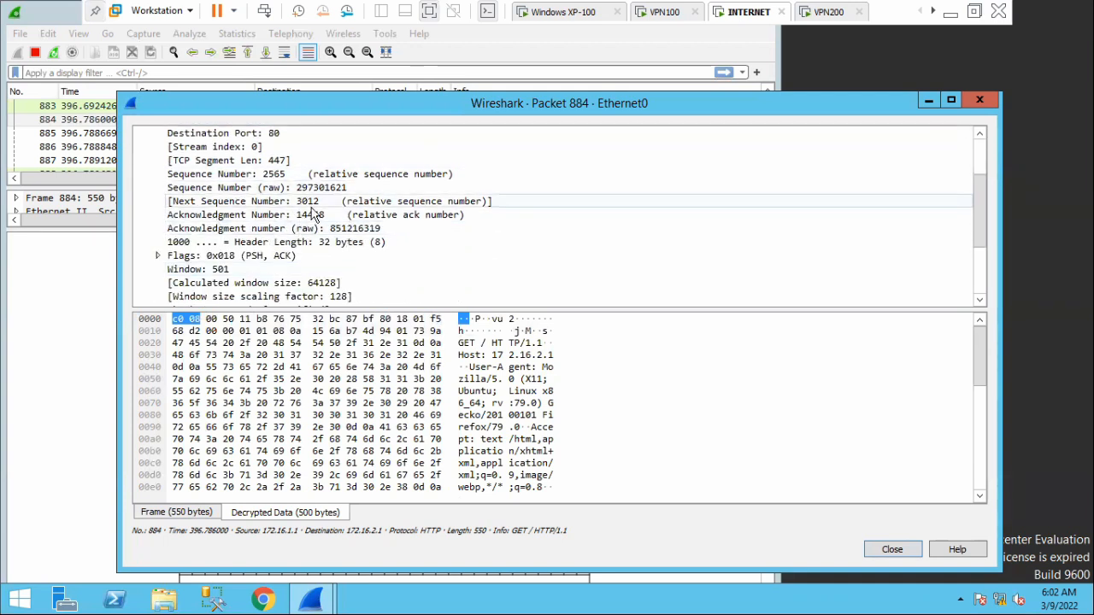
scroll(303, 221, down, 2)
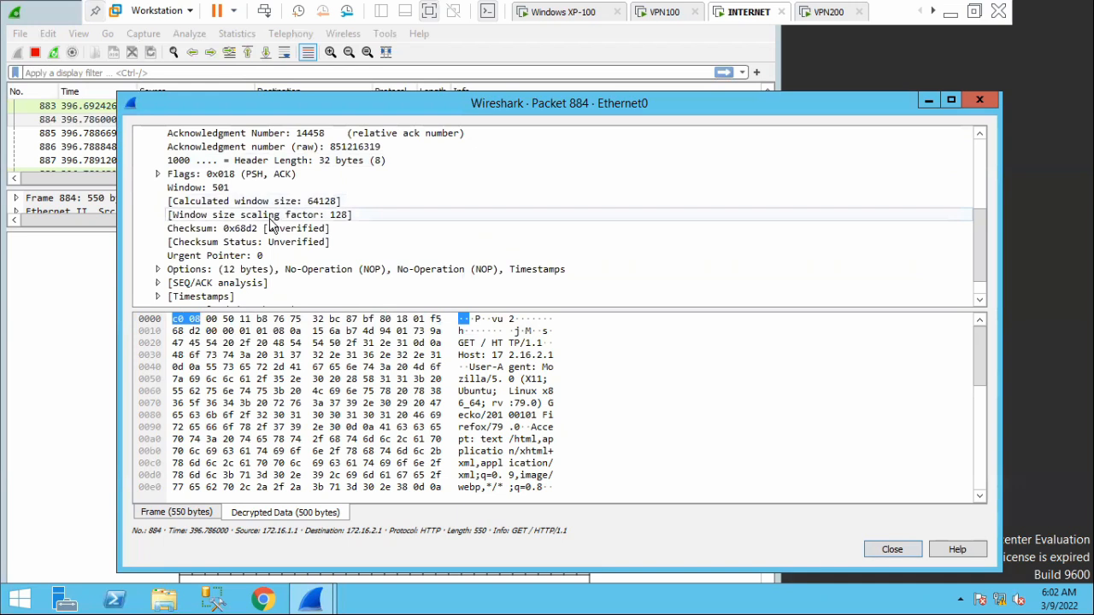
scroll(275, 221, down, 1)
Expand the Hypertext Transfer Protocol section of packet 884 and read through the GET request's headers.
click(146, 297)
click(144, 297)
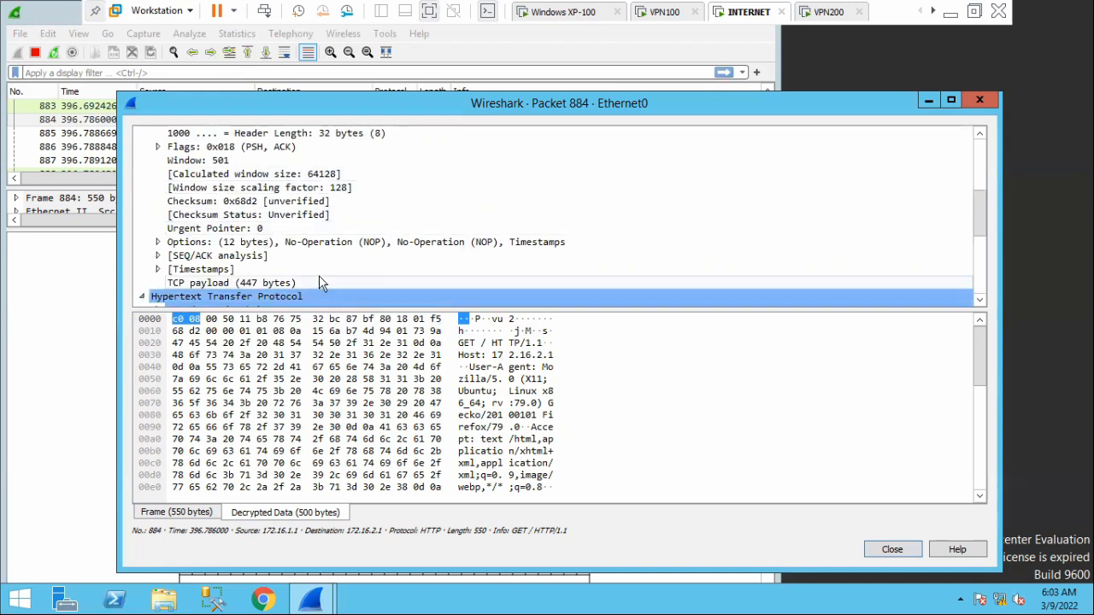
scroll(319, 275, down, 4)
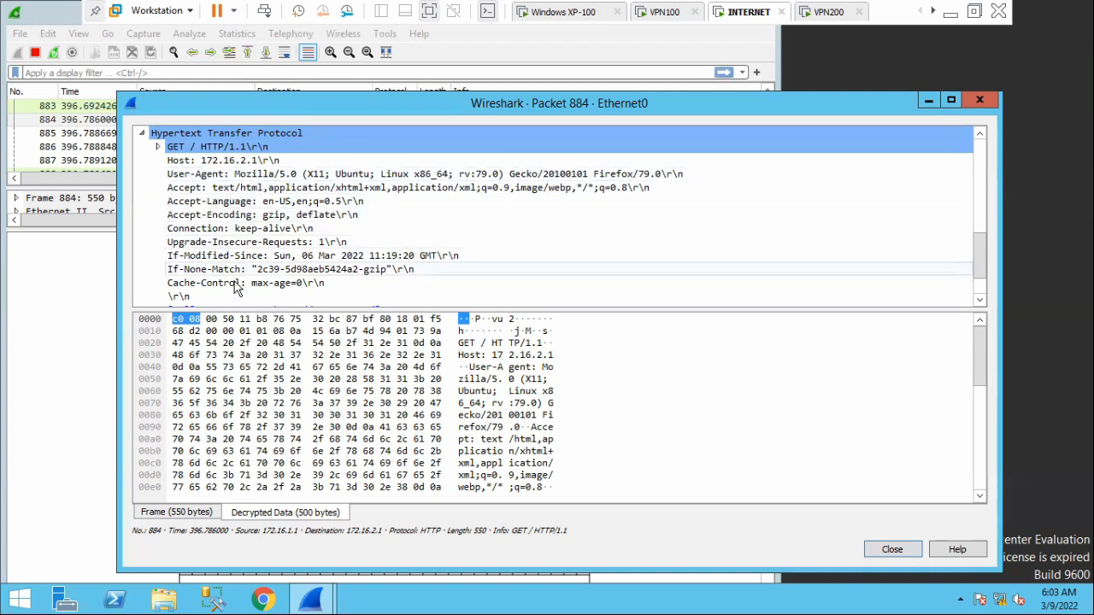
scroll(200, 282, down, 2)
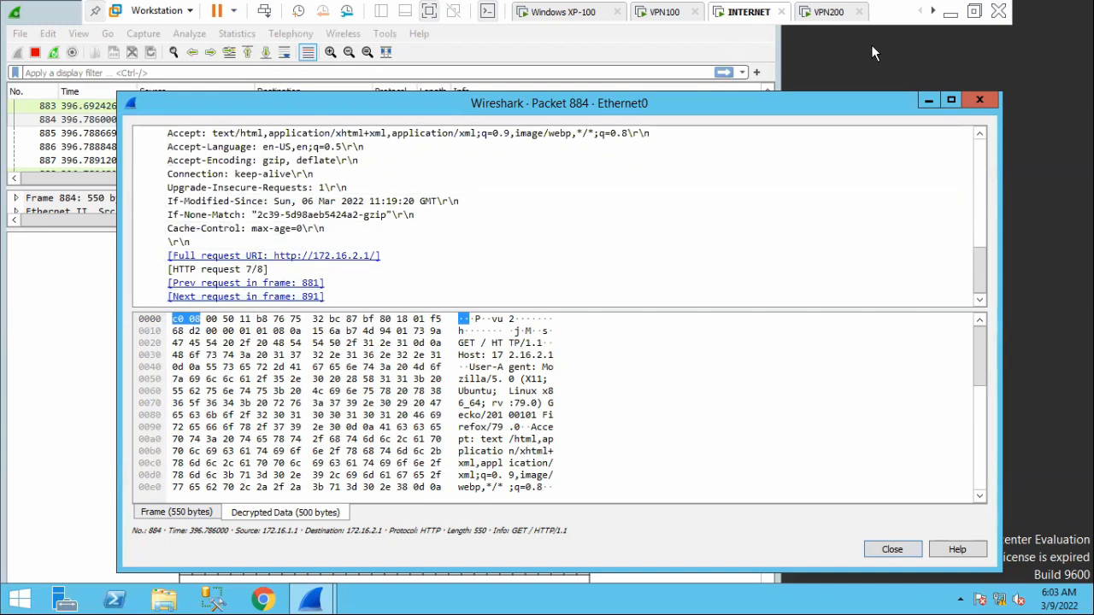
Revisit the ESP transport diagram in OneNote, and close the packet 884 window back on the INTERNET machine.
click(950, 12)
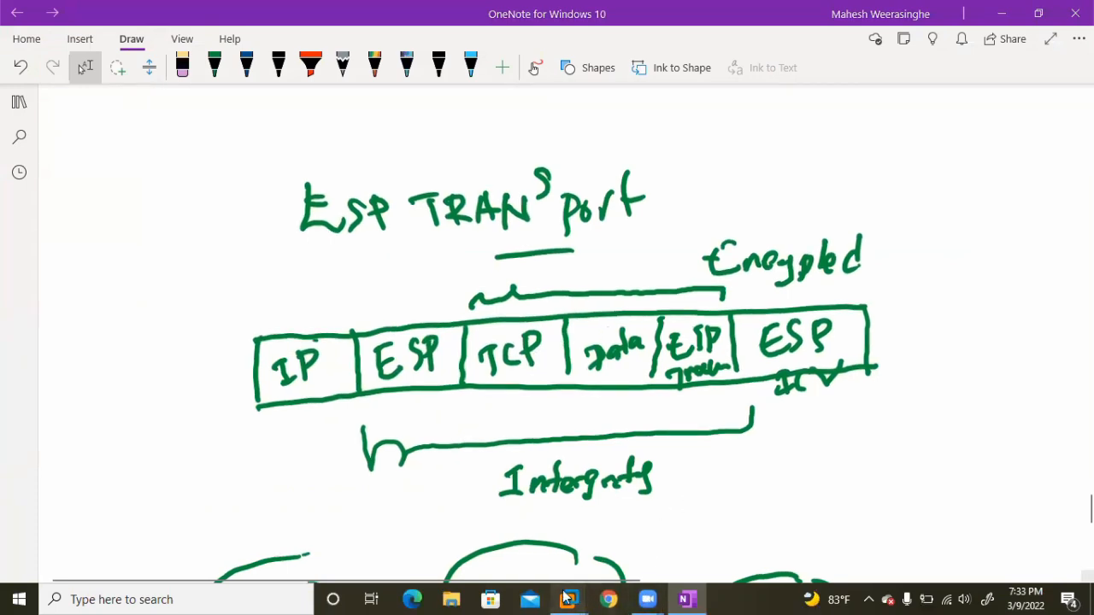
mouse_move(580, 598)
click(598, 523)
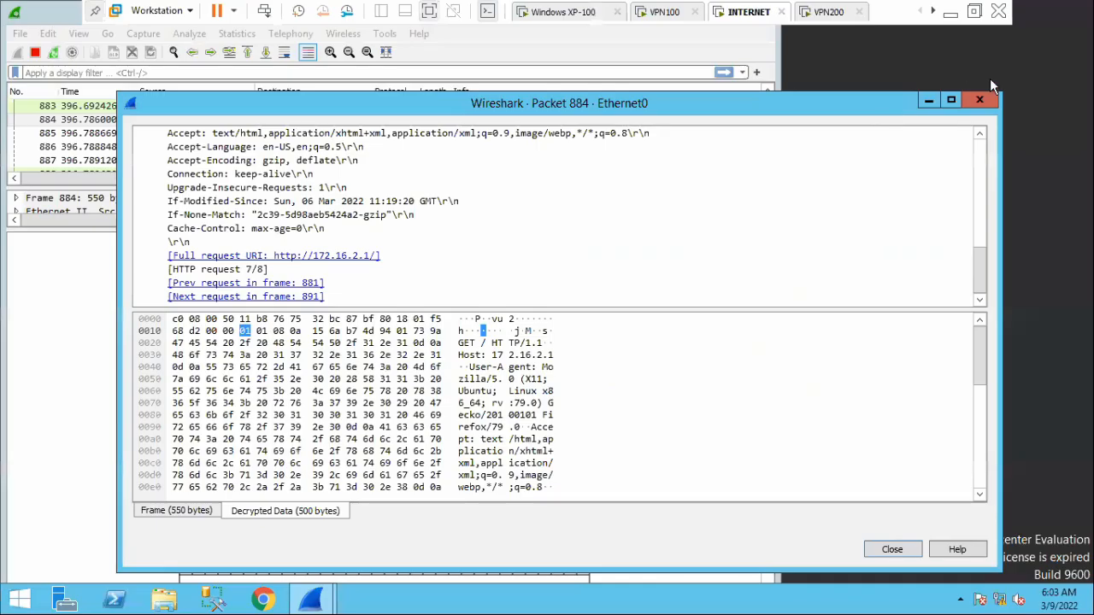
click(983, 99)
Examine the packet diagram of packet 884, comparing its Ethernet, IPv4, ESP, TCP and HTTP header layouts.
scroll(504, 401, down, 5)
scroll(500, 413, down, 5)
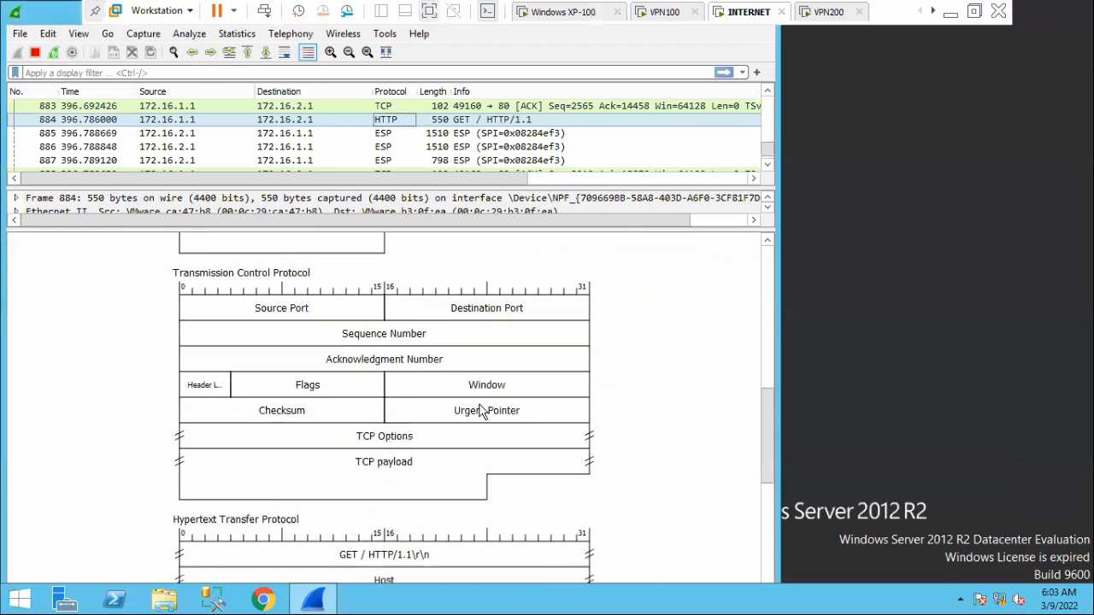
scroll(422, 354, up, 2)
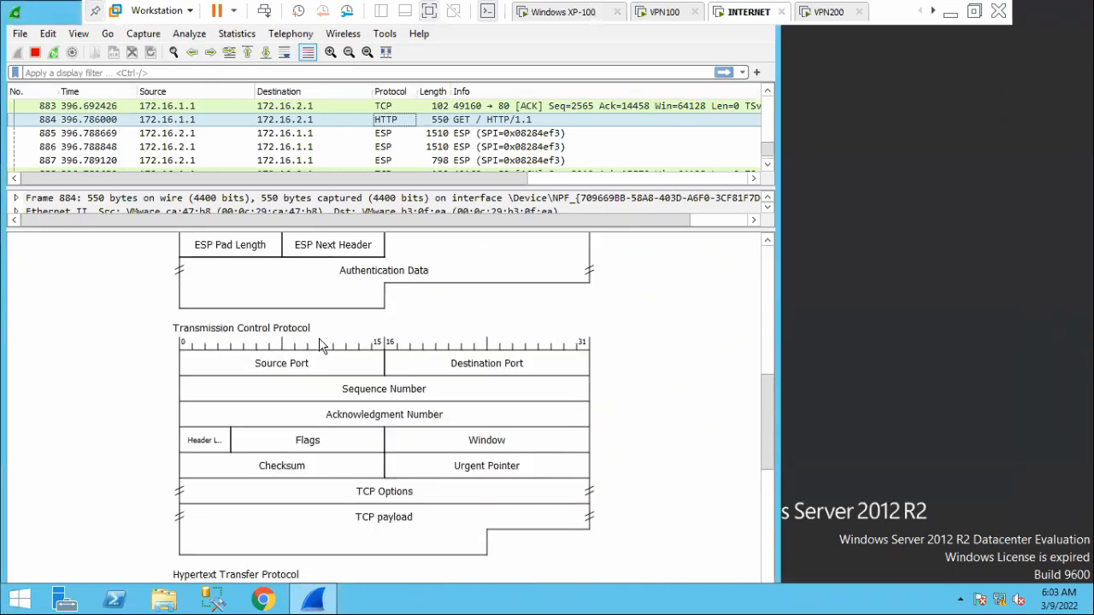
scroll(295, 385, down, 2)
scroll(252, 483, down, 3)
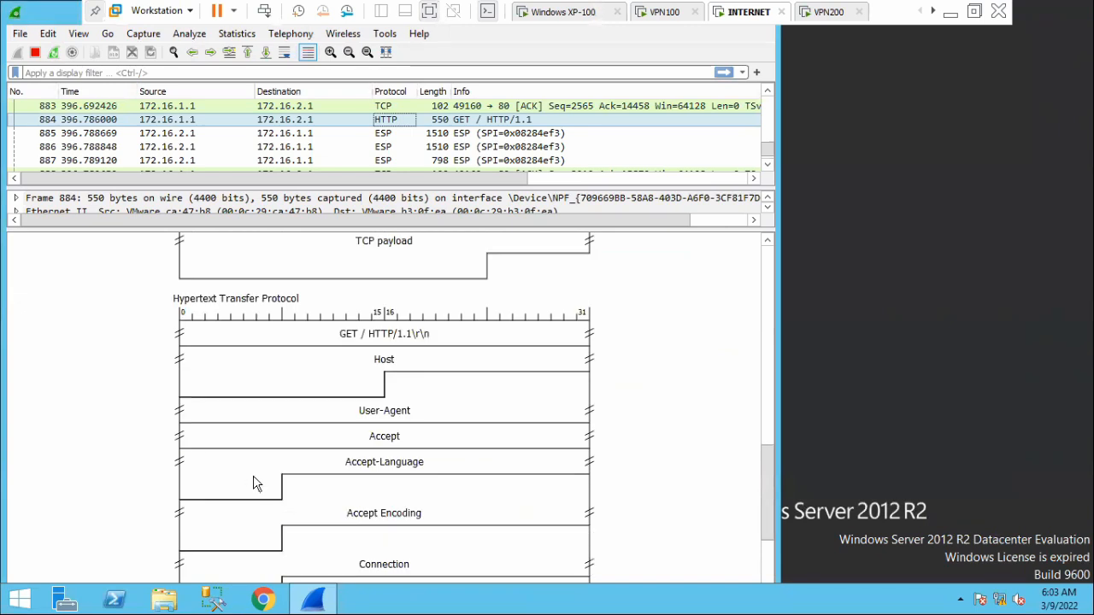
scroll(261, 487, down, 3)
scroll(247, 317, up, 4)
scroll(365, 405, up, 5)
scroll(366, 406, up, 4)
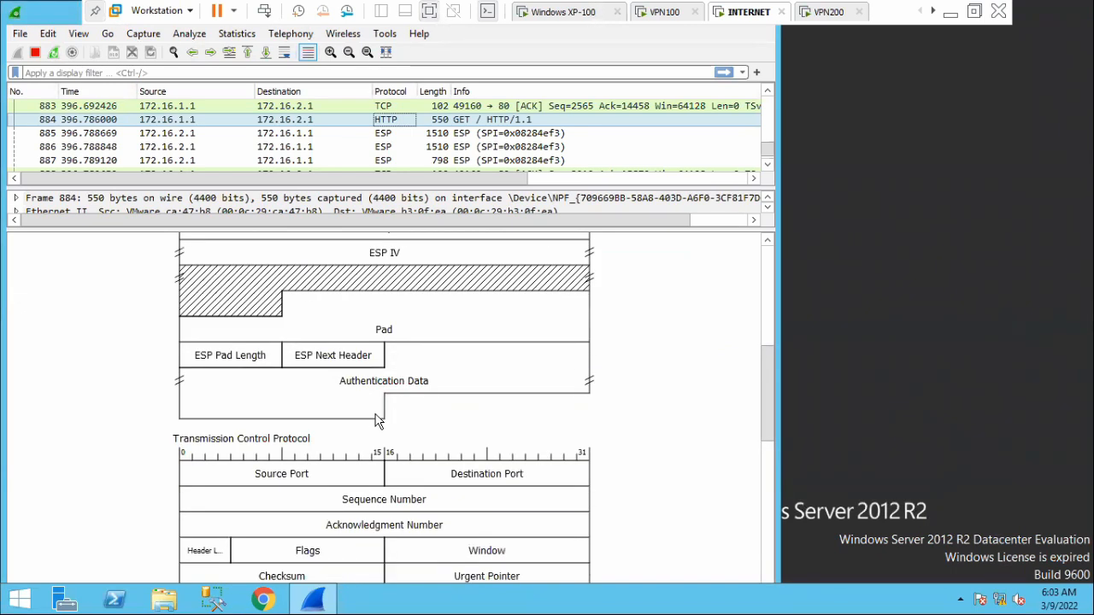
scroll(374, 417, up, 5)
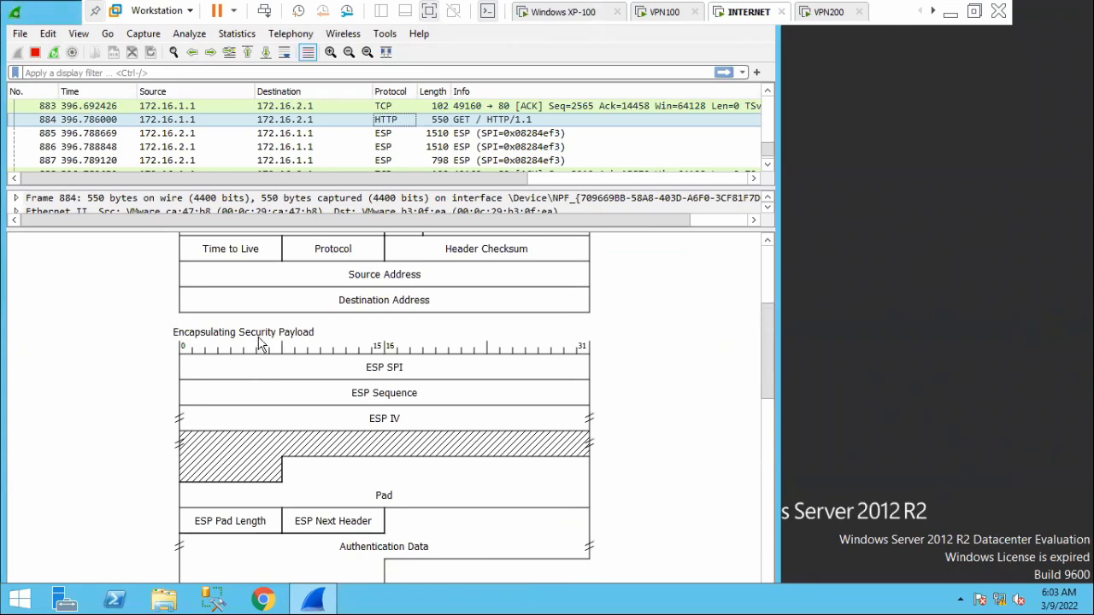
click(179, 335)
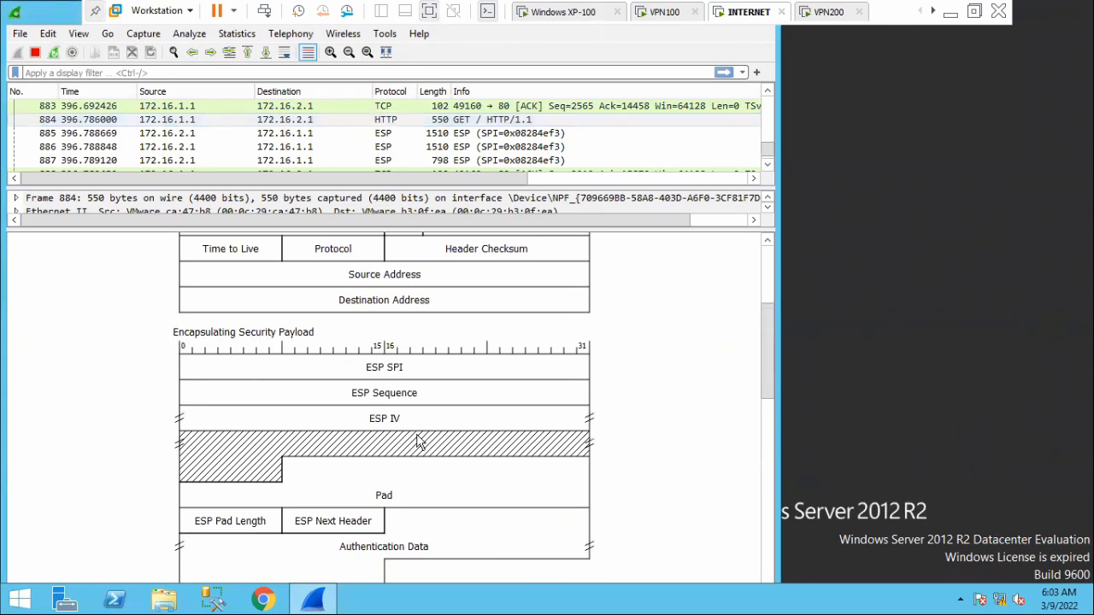
scroll(417, 441, up, 4)
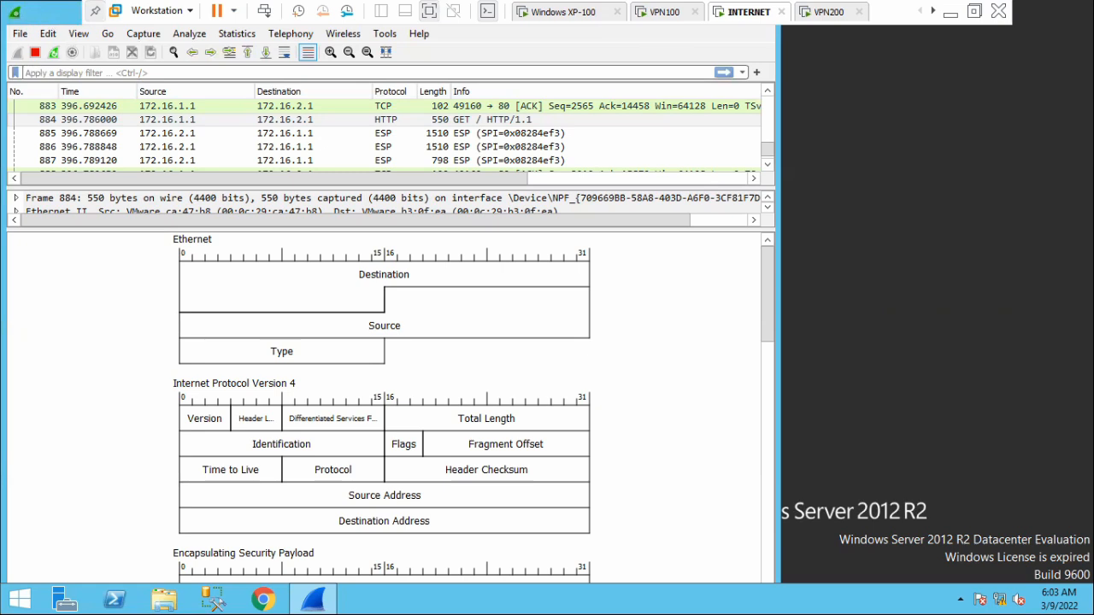
Move the Wireshark window fully into view on the desktop and switch to a blank area of the OneNote page.
drag(48, 19, 123, 146)
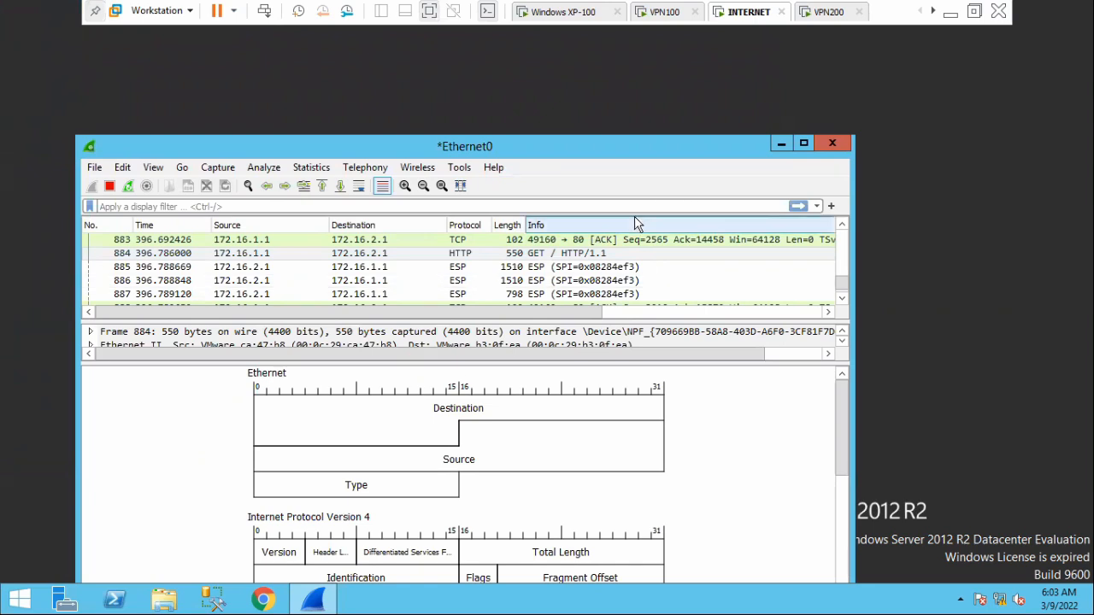
click(952, 17)
scroll(561, 233, down, 4)
scroll(560, 234, down, 4)
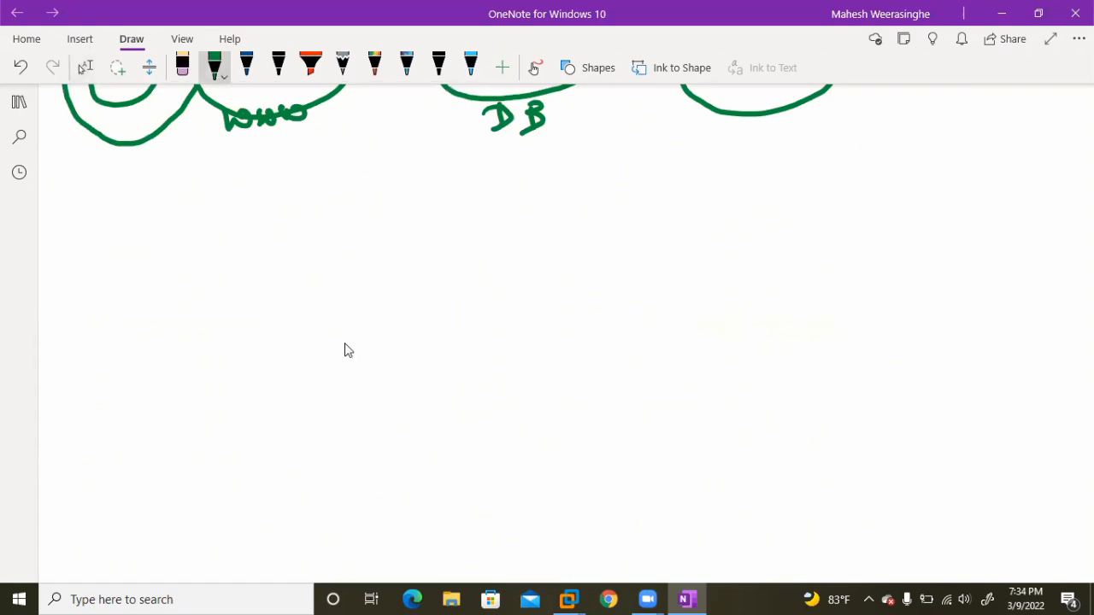
Draw a small box labelled www with a short connector leading to a larger empty box in green ink.
mouse_move(105, 294)
mouse_down()
mouse_move(182, 287)
mouse_move(105, 353)
mouse_move(189, 346)
mouse_up()
drag(183, 288, 192, 346)
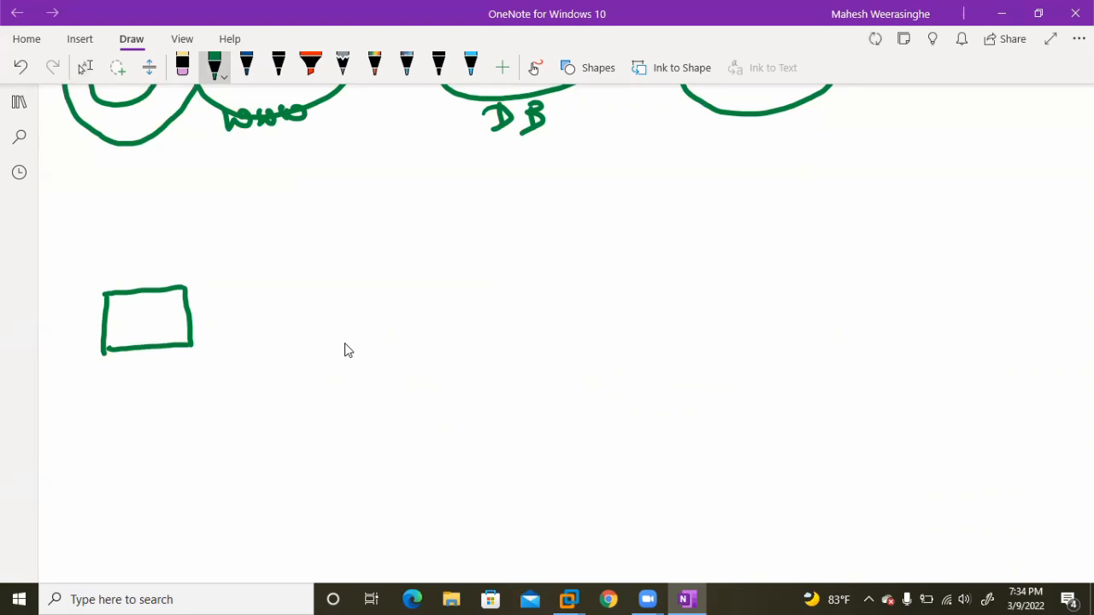
mouse_move(115, 371)
mouse_down()
mouse_move(142, 387)
mouse_move(150, 376)
mouse_move(198, 381)
mouse_up()
drag(193, 319, 231, 314)
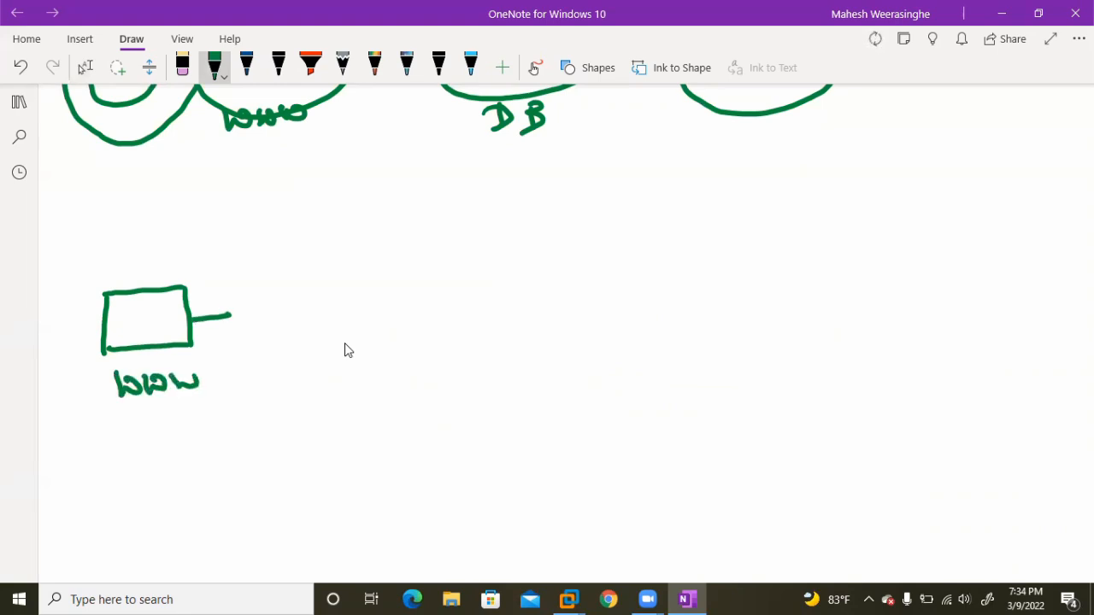
mouse_move(244, 276)
mouse_down()
mouse_move(330, 266)
mouse_move(248, 346)
mouse_move(347, 342)
mouse_up()
drag(330, 266, 343, 347)
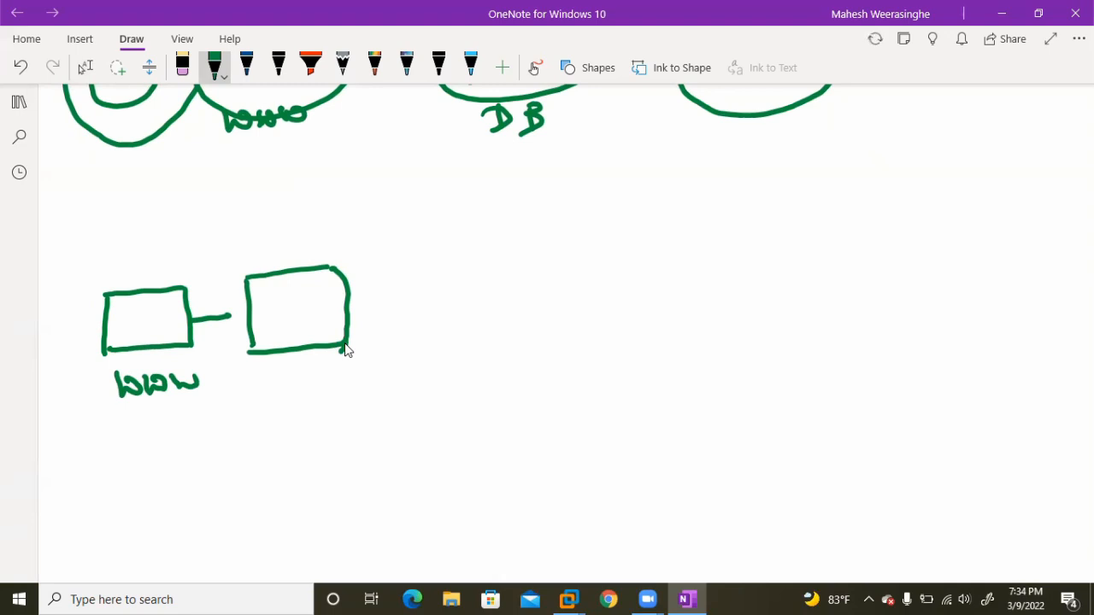
click(85, 66)
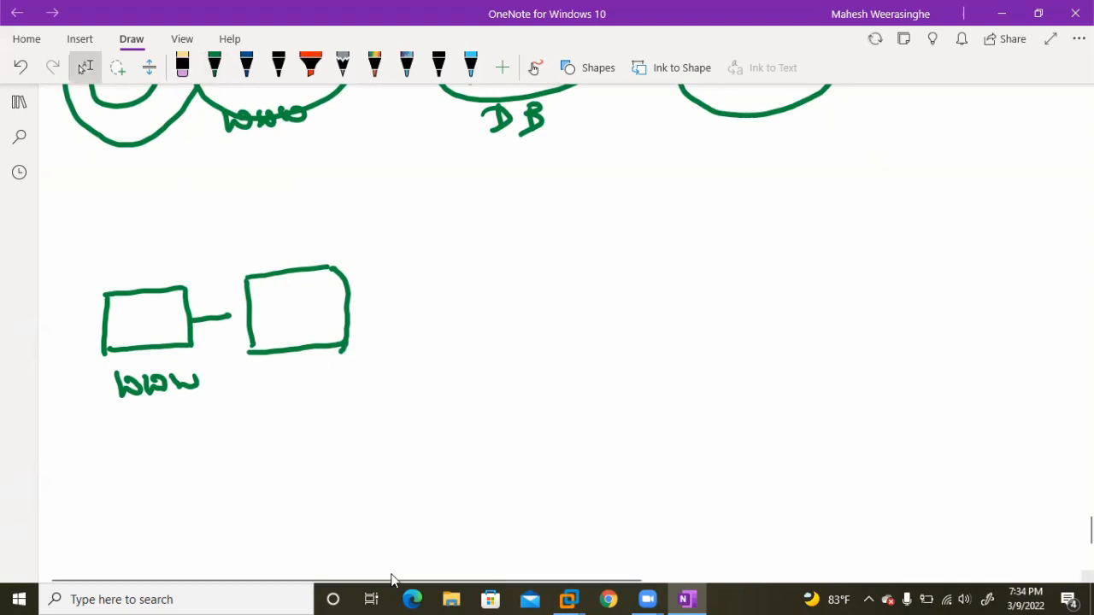
Handwrite the heading "AH TRANSPORT" in green below the boxes and underline it with a short stroke.
scroll(624, 407, up, 1)
scroll(618, 407, down, 3)
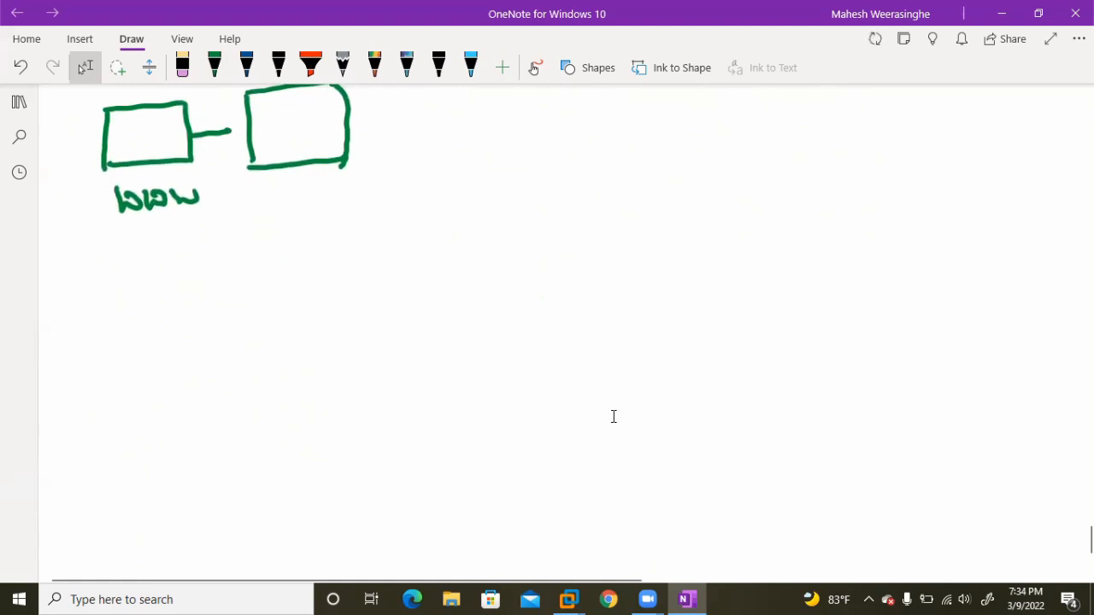
drag(383, 257, 378, 298)
drag(383, 257, 397, 291)
mouse_move(377, 284)
mouse_down()
mouse_move(400, 280)
mouse_move(432, 321)
mouse_move(440, 306)
mouse_move(487, 318)
mouse_move(494, 285)
mouse_up()
scroll(615, 424, up, 1)
mouse_move(502, 291)
mouse_down()
mouse_move(531, 345)
mouse_move(549, 340)
mouse_up()
scroll(615, 424, up, 1)
drag(530, 335, 552, 336)
mouse_move(557, 326)
mouse_down()
mouse_move(574, 323)
mouse_move(567, 335)
mouse_up()
mouse_move(576, 316)
mouse_down()
mouse_move(590, 309)
mouse_move(581, 342)
mouse_up()
mouse_move(610, 310)
mouse_down()
mouse_move(600, 335)
mouse_move(621, 326)
mouse_up()
mouse_move(634, 323)
mouse_down()
mouse_move(643, 306)
mouse_move(649, 320)
mouse_up()
drag(641, 316, 673, 301)
drag(524, 381, 568, 375)
Draw a long horizontal packet box in green beneath the AH TRANSPORT heading.
mouse_move(298, 457)
mouse_down()
mouse_move(515, 418)
mouse_move(768, 399)
mouse_up()
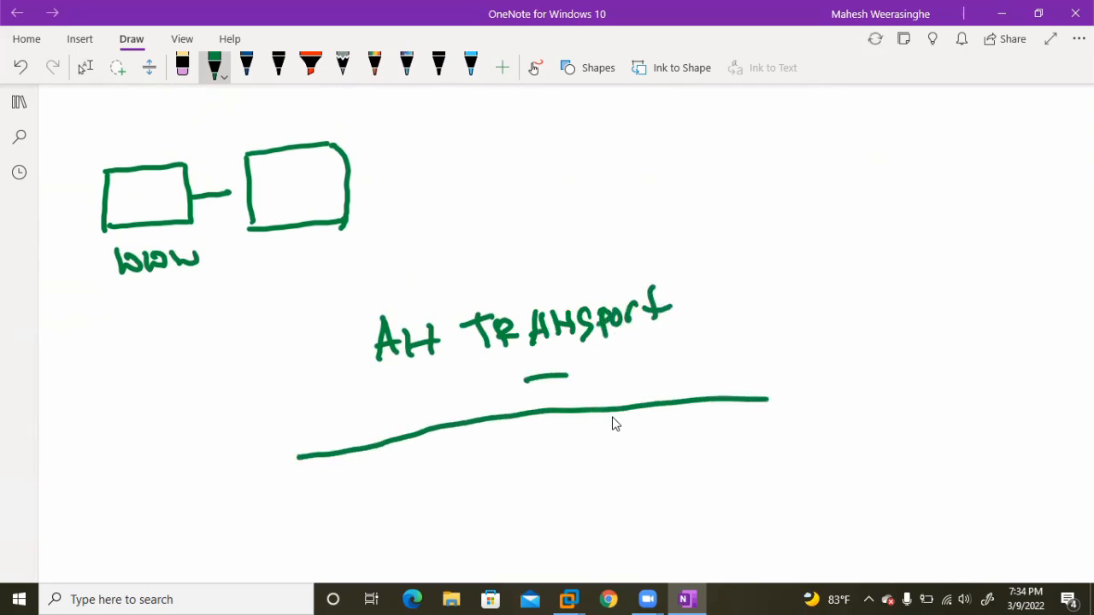
mouse_move(297, 458)
mouse_down()
mouse_move(329, 518)
mouse_move(768, 464)
mouse_up()
drag(767, 399, 766, 465)
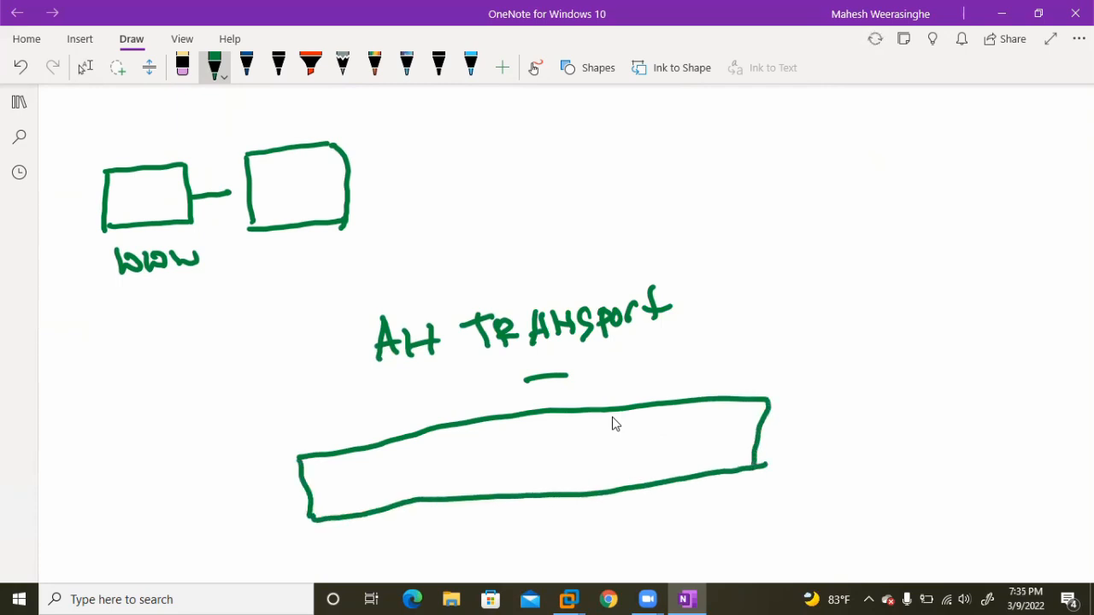
Divide the packet box into IP, AH, TCP and Data fields and draw a bracket beneath its full length.
drag(387, 445, 395, 497)
mouse_move(323, 487)
mouse_down()
mouse_move(342, 499)
mouse_move(362, 468)
mouse_move(346, 485)
mouse_up()
drag(476, 422, 477, 489)
mouse_move(427, 449)
mouse_down()
mouse_move(422, 472)
mouse_move(456, 472)
mouse_move(451, 458)
mouse_up()
drag(548, 413, 552, 493)
drag(500, 447, 499, 472)
drag(490, 458, 523, 448)
mouse_move(522, 461)
mouse_down()
mouse_move(523, 434)
mouse_move(527, 452)
mouse_move(581, 453)
mouse_up()
click(582, 437)
mouse_move(580, 431)
mouse_down()
mouse_move(584, 450)
mouse_move(625, 446)
mouse_up()
mouse_move(615, 435)
mouse_down()
mouse_move(636, 428)
mouse_move(659, 443)
mouse_up()
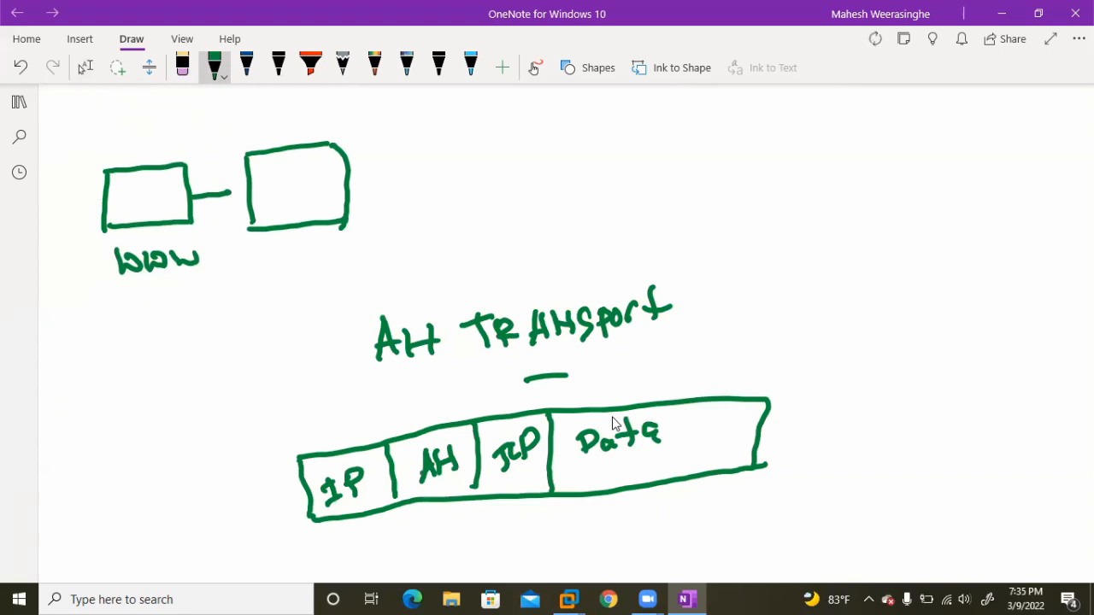
mouse_move(318, 527)
mouse_down()
mouse_move(368, 540)
mouse_move(458, 519)
mouse_move(745, 492)
mouse_move(742, 475)
mouse_up()
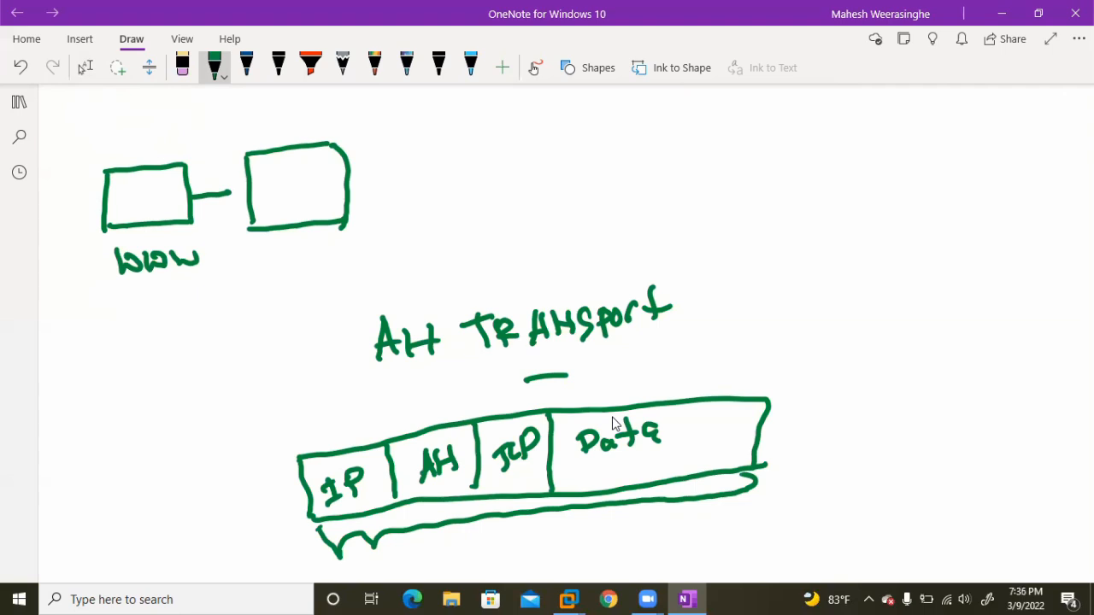
Extend the AH TRANSPORT heading with a slash and the handwritten word "Tunnel".
drag(699, 280, 671, 352)
mouse_move(723, 298)
mouse_down()
mouse_move(724, 343)
mouse_move(725, 307)
mouse_up()
mouse_move(729, 317)
mouse_down()
mouse_move(746, 316)
mouse_move(750, 334)
mouse_up()
mouse_move(754, 320)
mouse_down()
mouse_move(767, 336)
mouse_move(807, 338)
mouse_up()
drag(815, 283, 818, 339)
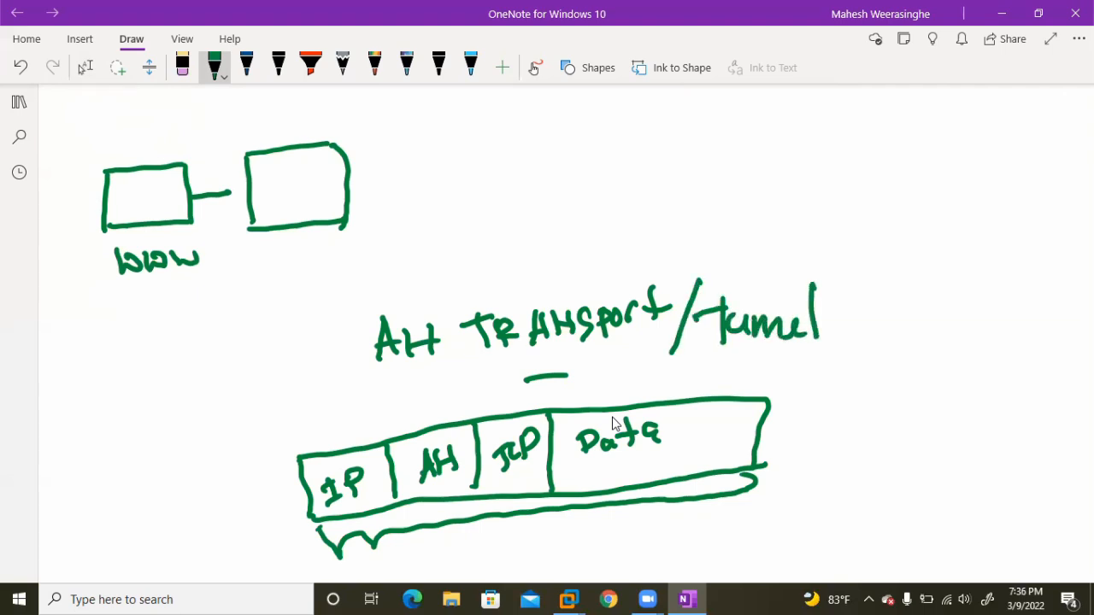
Handwrite "NAT" with an X after it beside the AH heading, and put the pen away.
drag(892, 300, 894, 346)
drag(889, 309, 917, 334)
drag(939, 303, 955, 339)
drag(938, 329, 974, 337)
mouse_move(963, 310)
mouse_down()
mouse_move(991, 306)
mouse_move(1012, 349)
mouse_up()
drag(1011, 321, 1050, 350)
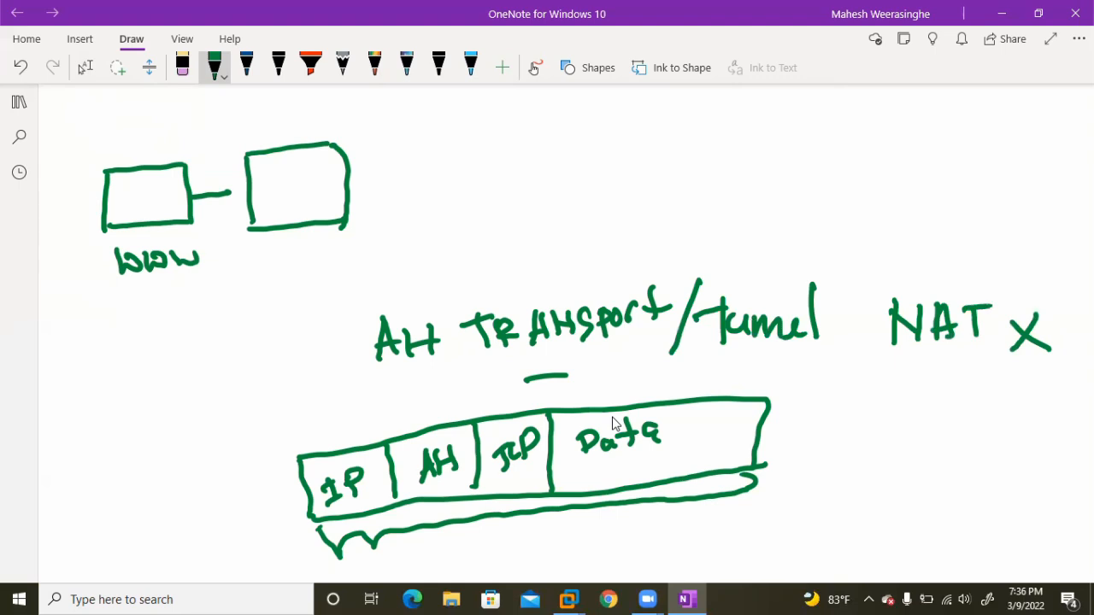
key(Escape)
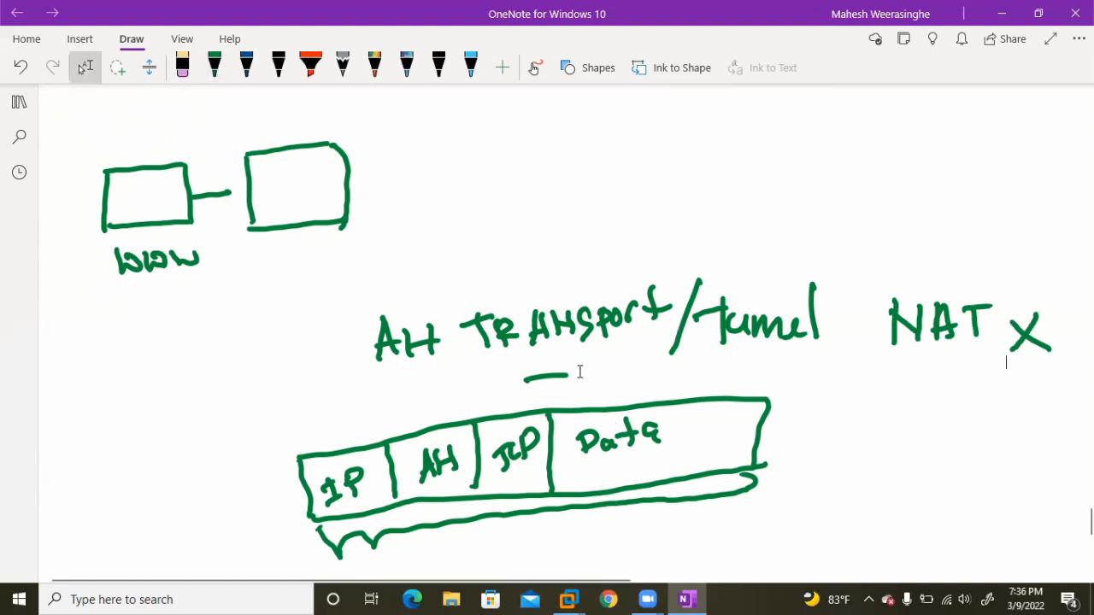
Draw a second long horizontal packet box in green beneath the bracketed AH transport packet.
scroll(572, 384, down, 3)
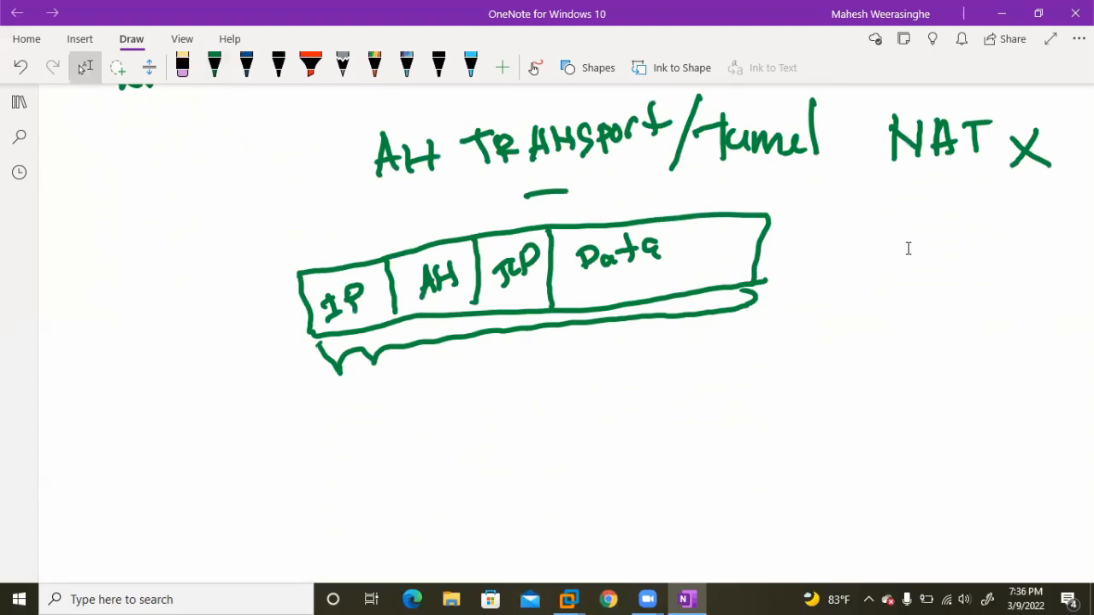
scroll(908, 247, up, 1)
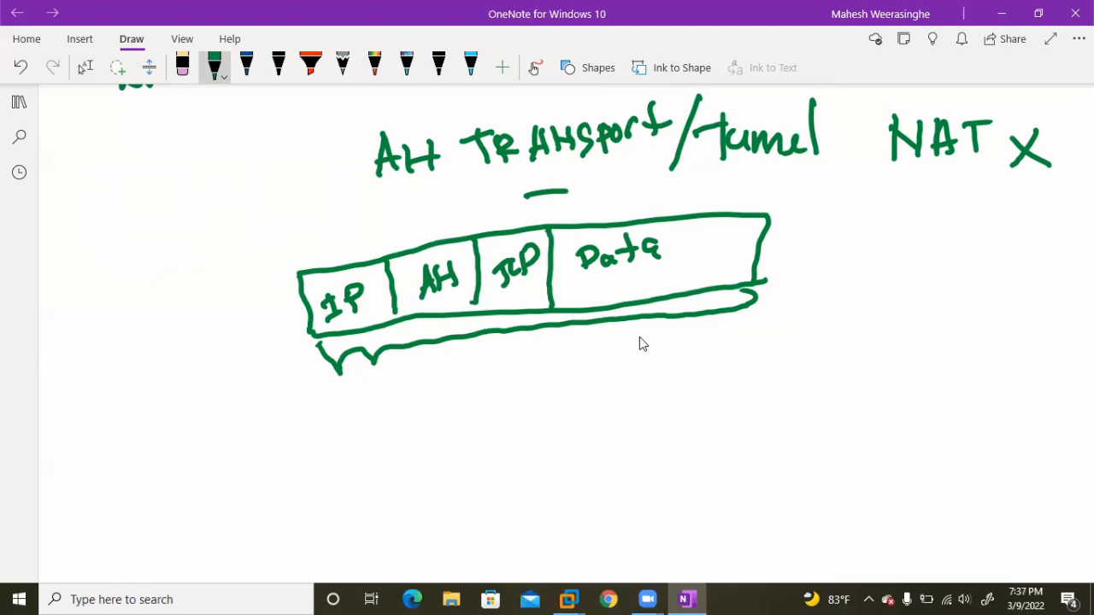
drag(307, 422, 842, 387)
mouse_move(306, 422)
mouse_down()
mouse_move(317, 489)
mouse_move(853, 440)
mouse_up()
drag(841, 387, 846, 445)
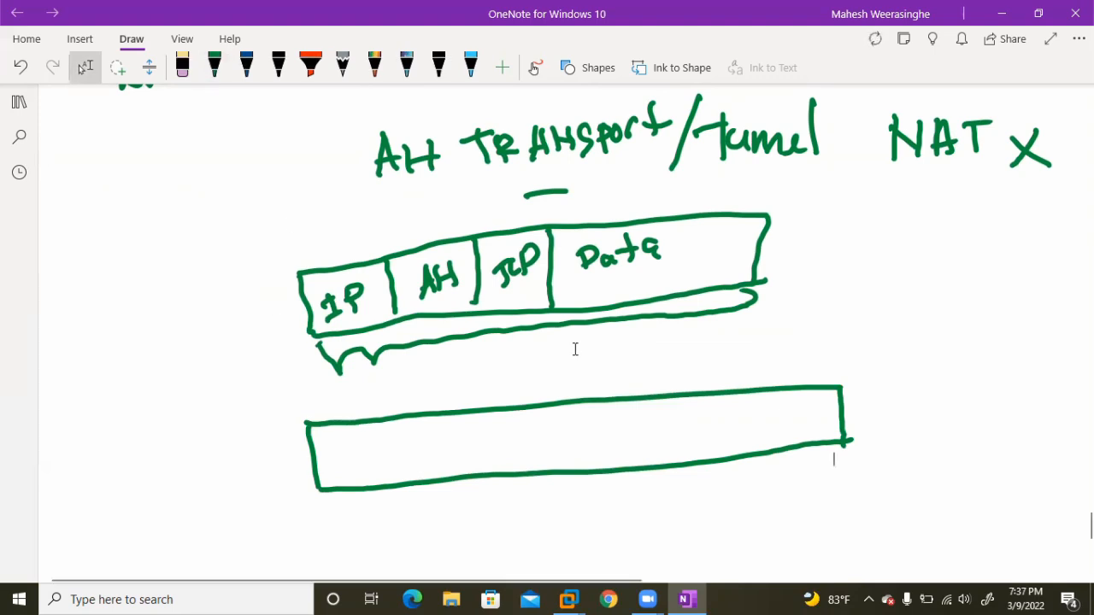
Divide the start of the second packet box into New IP, AH and Old IP fields and label them by hand.
drag(377, 418, 392, 504)
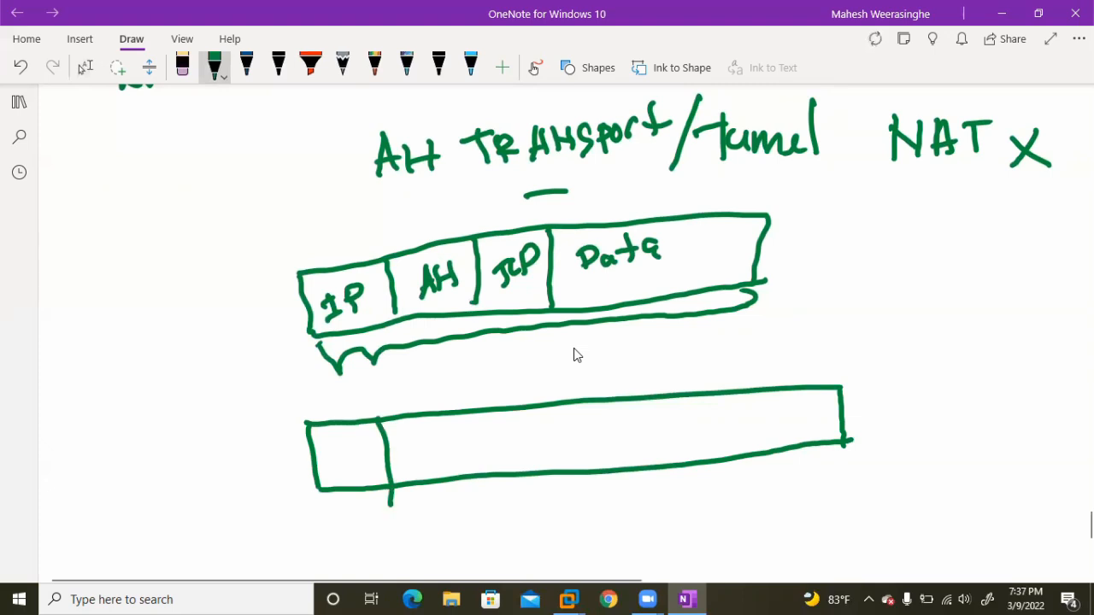
mouse_move(318, 477)
mouse_down()
mouse_move(358, 450)
mouse_move(376, 460)
mouse_move(380, 433)
mouse_up()
click(352, 505)
mouse_move(345, 510)
mouse_down()
mouse_move(365, 529)
mouse_move(370, 505)
mouse_up()
drag(370, 505, 374, 518)
drag(464, 416, 475, 471)
mouse_move(408, 468)
mouse_down()
mouse_move(415, 432)
mouse_move(433, 463)
mouse_up()
mouse_move(442, 432)
mouse_down()
mouse_move(441, 461)
mouse_move(443, 446)
mouse_up()
drag(541, 409, 555, 465)
mouse_move(484, 433)
mouse_down()
mouse_move(481, 448)
mouse_move(522, 446)
mouse_up()
mouse_move(488, 489)
mouse_down()
mouse_move(487, 515)
mouse_move(495, 489)
mouse_up()
drag(476, 523, 487, 518)
mouse_move(508, 493)
mouse_down()
mouse_move(508, 522)
mouse_move(509, 508)
mouse_up()
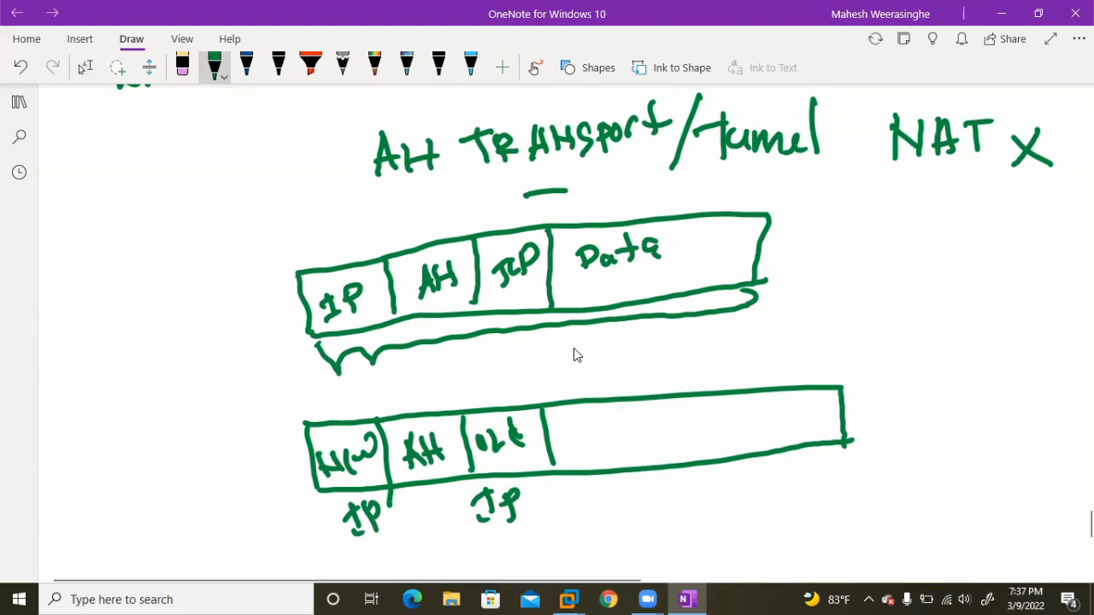
Add TCP and Data fields to the second packet box and draw a bracket above its full length.
drag(655, 400, 666, 458)
mouse_move(598, 422)
mouse_down()
mouse_move(598, 453)
mouse_move(612, 428)
mouse_up()
drag(618, 431, 614, 446)
drag(622, 419, 629, 446)
mouse_move(624, 417)
mouse_down()
mouse_move(632, 434)
mouse_move(694, 443)
mouse_up()
mouse_move(693, 421)
mouse_down()
mouse_move(695, 443)
mouse_move(728, 443)
mouse_up()
drag(743, 402, 746, 434)
mouse_move(736, 424)
mouse_down()
mouse_move(774, 415)
mouse_move(784, 442)
mouse_up()
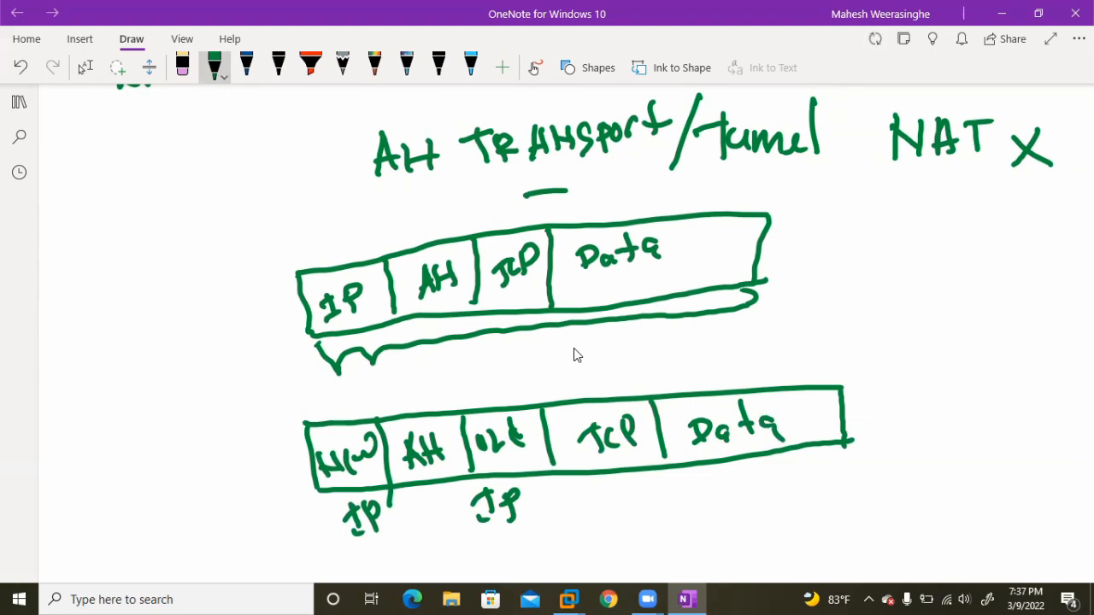
mouse_move(313, 400)
mouse_down()
mouse_move(383, 385)
mouse_move(768, 370)
mouse_move(825, 380)
mouse_up()
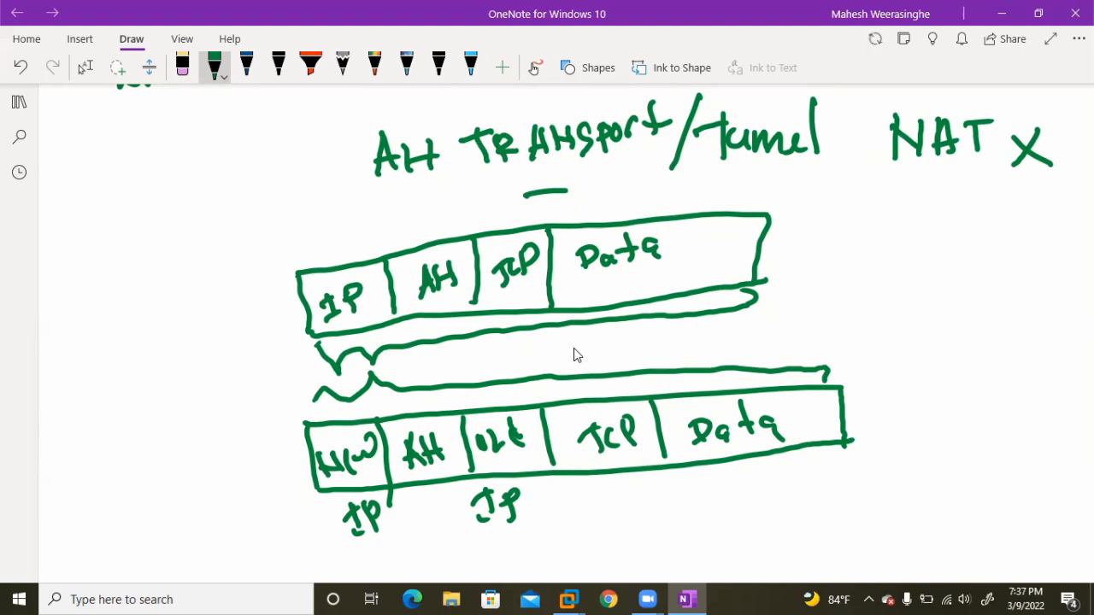
Connect the WWW box to the empty box beside it and label that box "VPN1".
key(Escape)
scroll(590, 288, up, 3)
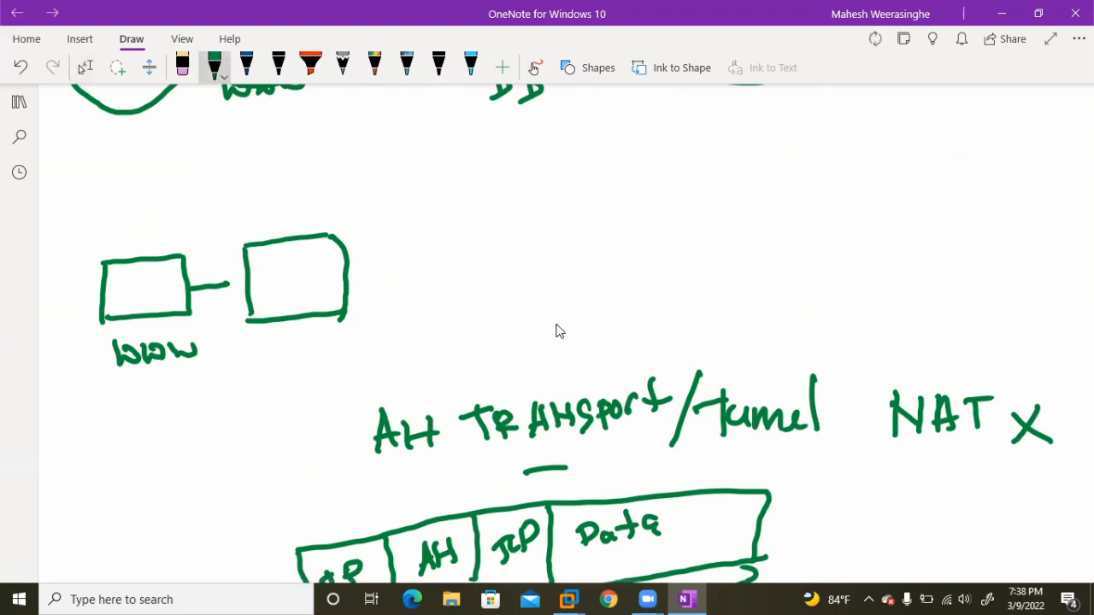
drag(192, 287, 247, 282)
mouse_move(258, 342)
mouse_down()
mouse_move(284, 340)
mouse_move(299, 379)
mouse_move(289, 364)
mouse_up()
mouse_move(321, 331)
mouse_down()
mouse_move(319, 368)
mouse_move(349, 359)
mouse_up()
drag(350, 330, 359, 357)
Draw a long line from VPN1 to a second gateway box and label the new box "VPN".
drag(347, 283, 577, 277)
mouse_move(571, 224)
mouse_down()
mouse_move(683, 209)
mouse_move(578, 256)
mouse_move(699, 294)
mouse_up()
drag(691, 222, 681, 292)
drag(595, 321, 615, 325)
mouse_move(624, 318)
mouse_down()
mouse_move(626, 353)
mouse_move(624, 342)
mouse_up()
mouse_move(646, 325)
mouse_down()
mouse_move(650, 345)
mouse_move(683, 338)
mouse_up()
Draw a database box linked to the second VPN gateway and label it "DB".
drag(684, 261, 767, 255)
mouse_move(771, 215)
mouse_down()
mouse_move(773, 279)
mouse_move(873, 261)
mouse_move(859, 220)
mouse_up()
drag(857, 224, 853, 266)
drag(789, 306, 798, 342)
mouse_move(821, 305)
mouse_down()
mouse_move(817, 334)
mouse_move(835, 333)
mouse_up()
drag(834, 333, 798, 347)
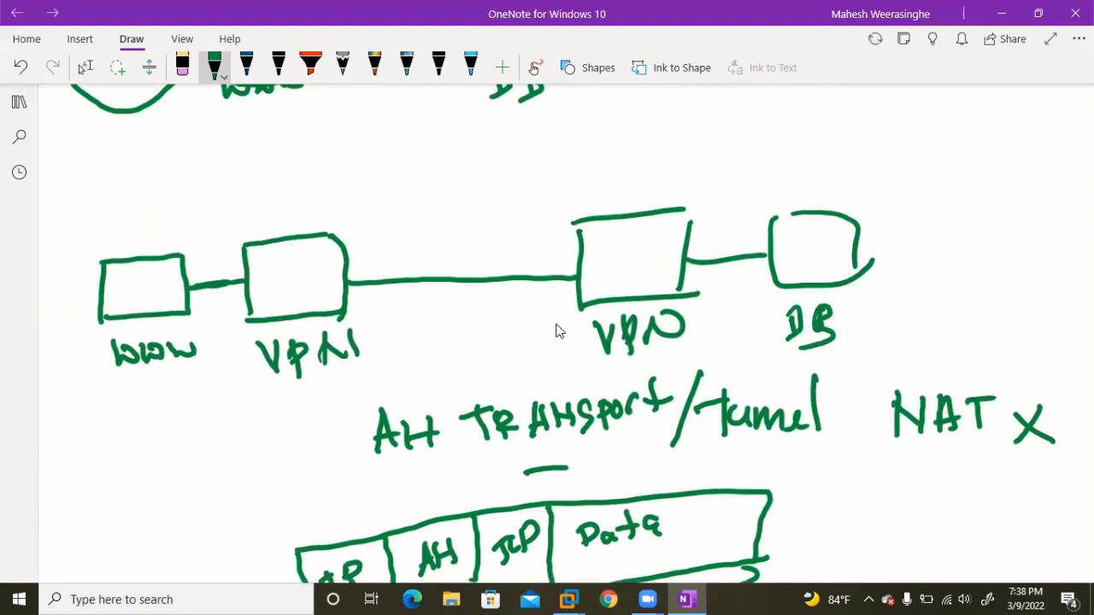
Circle the WWW and DB hosts and join them with a double-headed arc over the VPN gateways.
mouse_move(178, 186)
mouse_down()
mouse_move(71, 274)
mouse_move(195, 392)
mouse_move(214, 217)
mouse_move(169, 182)
mouse_up()
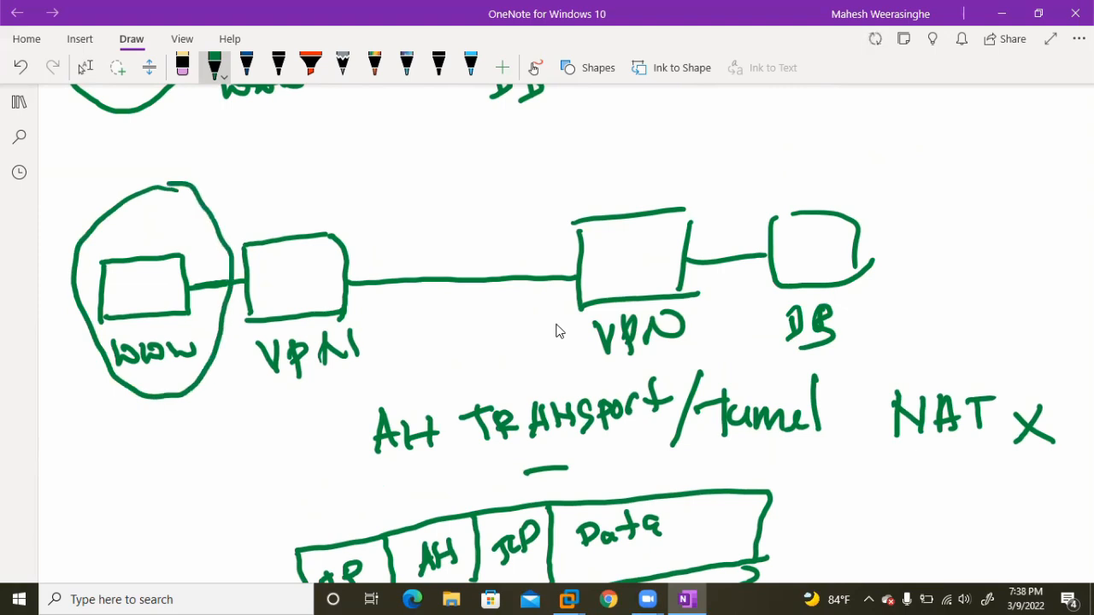
mouse_move(822, 178)
mouse_down()
mouse_move(732, 265)
mouse_move(803, 378)
mouse_move(930, 282)
mouse_move(850, 181)
mouse_move(823, 178)
mouse_up()
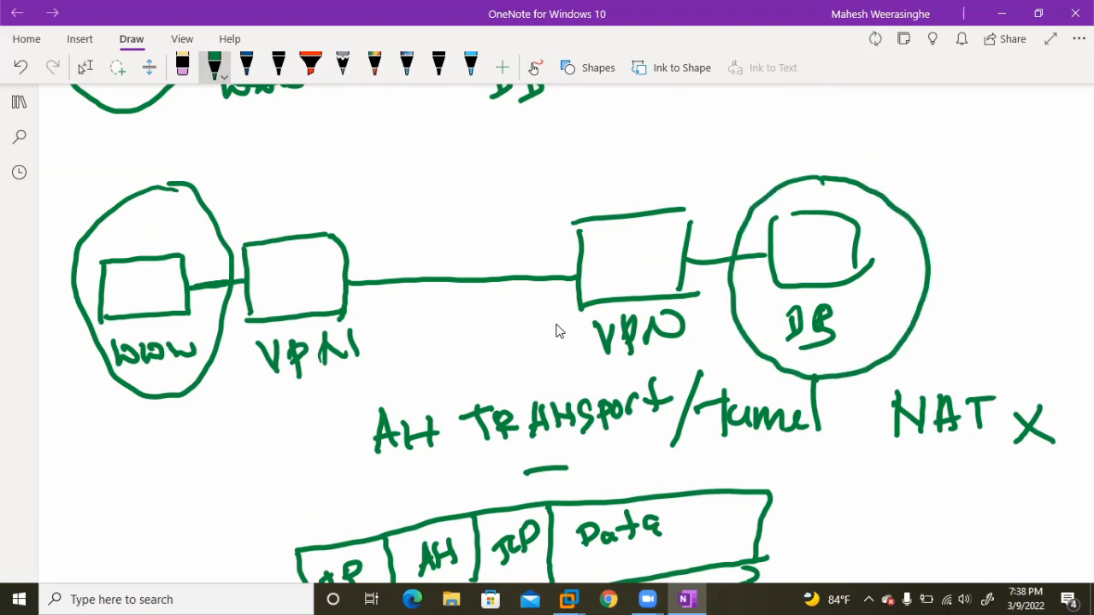
mouse_move(209, 198)
mouse_down()
mouse_move(441, 152)
mouse_move(641, 175)
mouse_move(720, 203)
mouse_move(708, 212)
mouse_up()
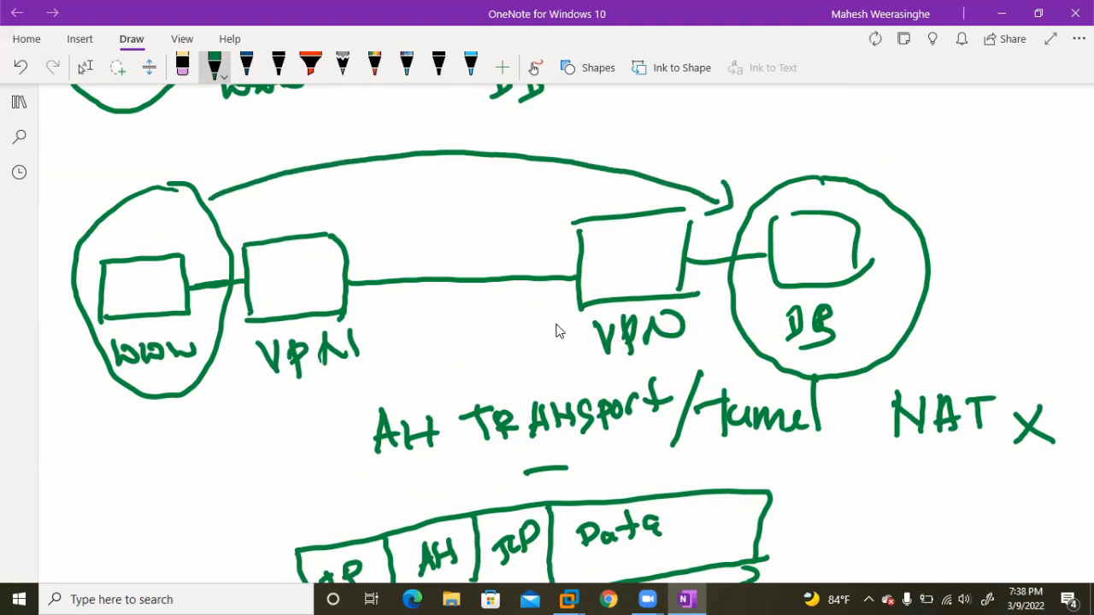
drag(221, 167, 246, 207)
Turn the line between the two VPN gateways into a hatched tunnel and point an arrow at each gateway.
drag(353, 257, 579, 254)
mouse_move(395, 261)
mouse_down()
mouse_move(376, 277)
mouse_move(410, 279)
mouse_up()
mouse_move(455, 258)
mouse_down()
mouse_move(439, 275)
mouse_move(468, 276)
mouse_up()
mouse_move(502, 261)
mouse_down()
mouse_move(492, 276)
mouse_move(513, 277)
mouse_up()
mouse_move(552, 258)
mouse_down()
mouse_move(538, 276)
mouse_move(556, 277)
mouse_up()
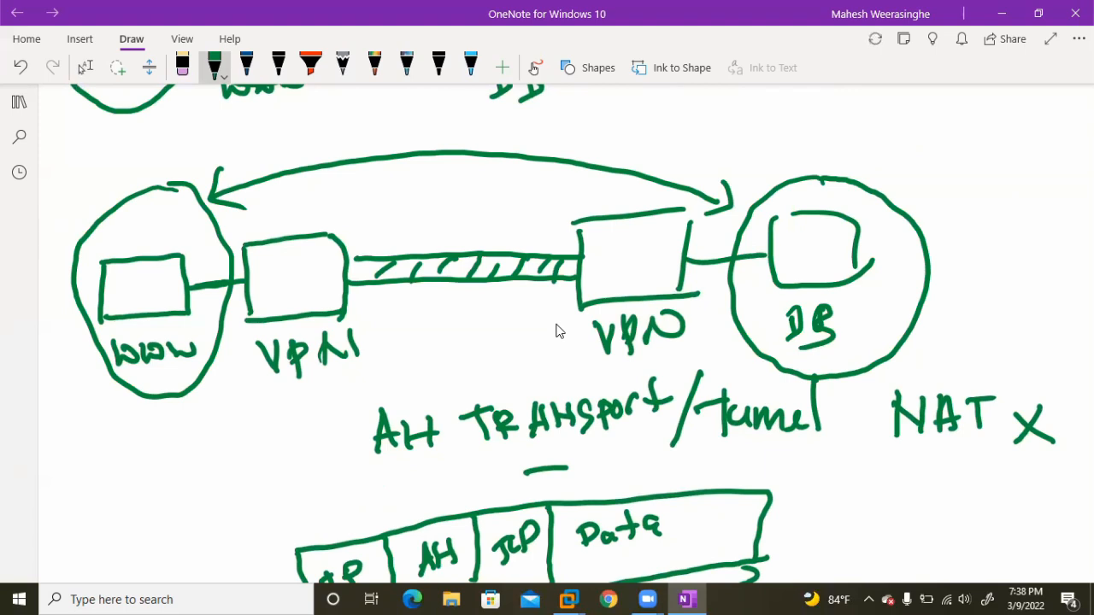
mouse_move(383, 202)
mouse_down()
mouse_move(345, 242)
mouse_move(371, 246)
mouse_up()
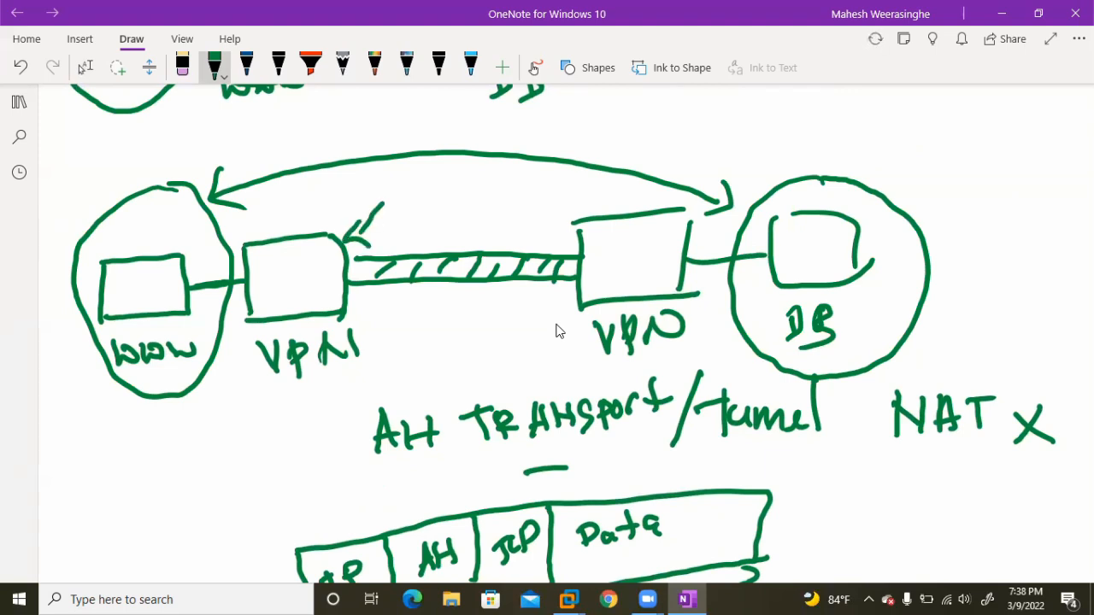
drag(545, 194, 561, 238)
drag(581, 210, 560, 238)
Draw a third long horizontal packet box in the empty space below the AH tunnel packet.
scroll(525, 260, down, 7)
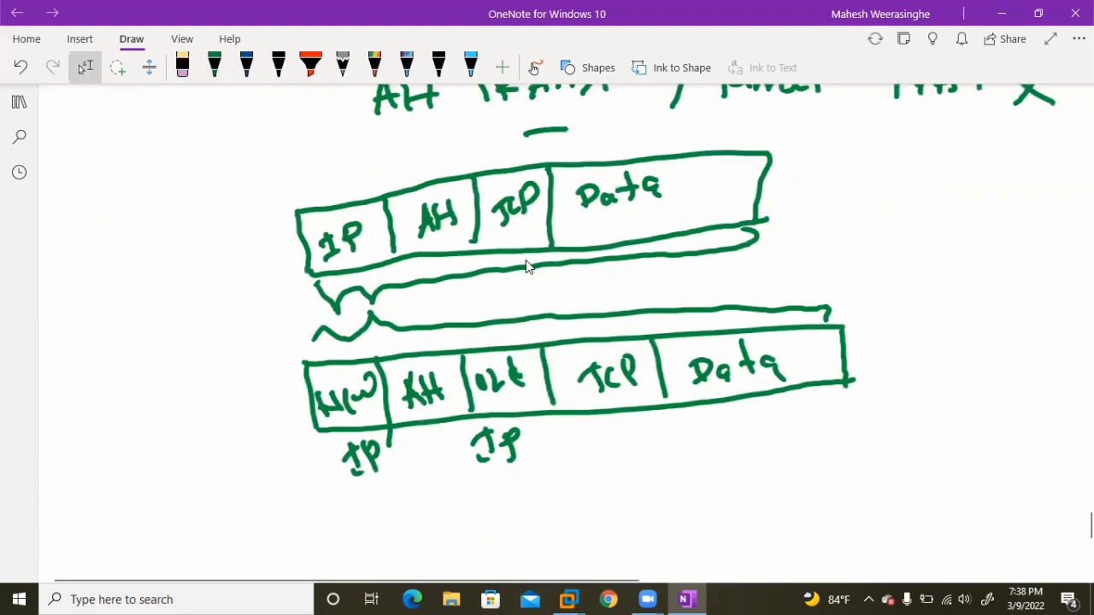
scroll(518, 351, down, 1)
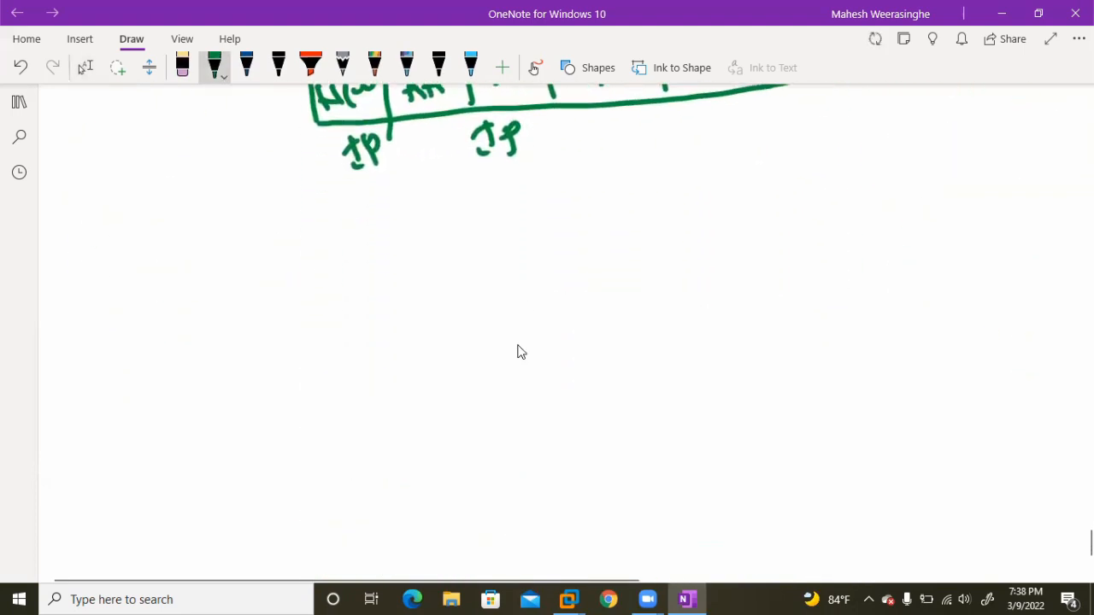
drag(212, 301, 801, 298)
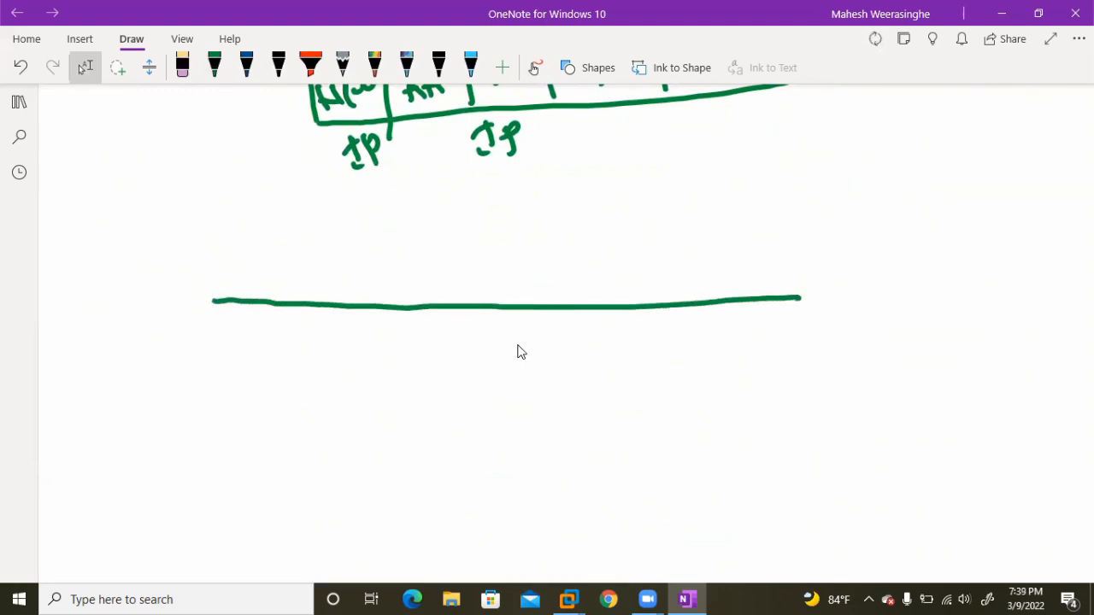
mouse_move(214, 301)
mouse_down()
mouse_move(217, 373)
mouse_move(418, 369)
mouse_move(569, 385)
mouse_move(809, 368)
mouse_up()
drag(799, 299, 799, 370)
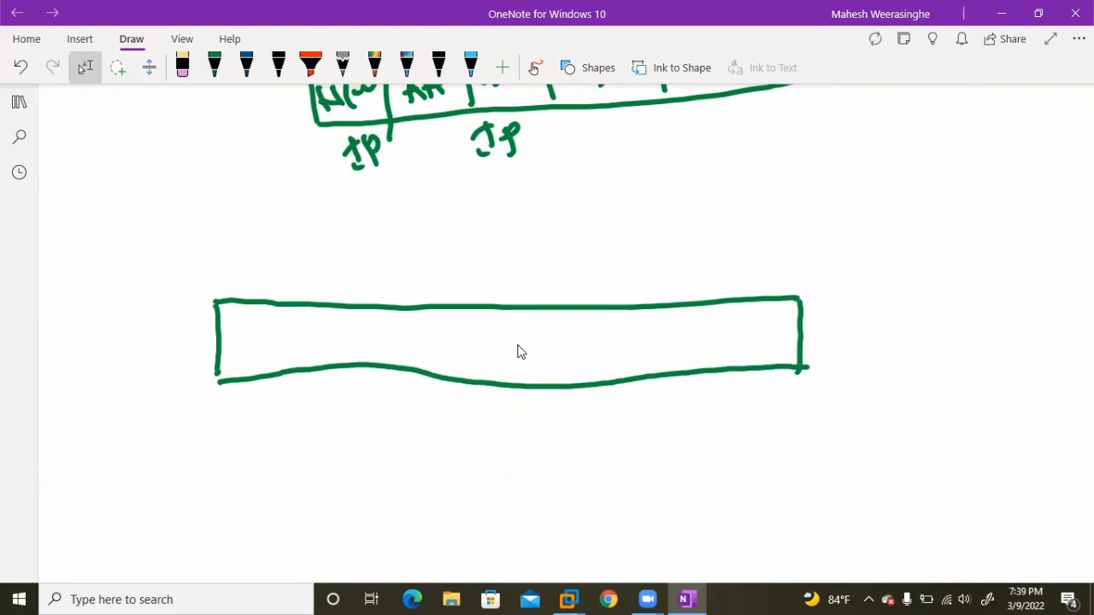
Divide the start of the third packet box into New IP, ESP and Old IP fields and label them by hand.
drag(307, 305, 309, 367)
mouse_move(231, 354)
mouse_down()
mouse_move(258, 323)
mouse_move(270, 339)
mouse_move(306, 309)
mouse_up()
mouse_move(258, 395)
mouse_down()
mouse_move(263, 419)
mouse_move(290, 406)
mouse_up()
drag(406, 309, 414, 367)
mouse_move(334, 331)
mouse_down()
mouse_move(335, 356)
mouse_move(359, 352)
mouse_up()
mouse_move(333, 331)
mouse_down()
mouse_move(346, 328)
mouse_move(350, 342)
mouse_up()
mouse_move(370, 326)
mouse_down()
mouse_move(355, 357)
mouse_move(385, 344)
mouse_up()
drag(504, 308, 508, 379)
drag(441, 335, 472, 354)
drag(475, 321, 480, 352)
drag(423, 402, 445, 420)
drag(453, 398, 461, 412)
Add TCP, Data and ESP trailer fields to fill the rest of the third packet box.
drag(597, 306, 603, 376)
drag(528, 347, 536, 349)
mouse_move(531, 351)
mouse_down()
mouse_move(530, 374)
mouse_move(542, 350)
mouse_up()
mouse_move(555, 341)
mouse_down()
mouse_move(540, 366)
mouse_move(569, 369)
mouse_up()
drag(565, 342, 581, 343)
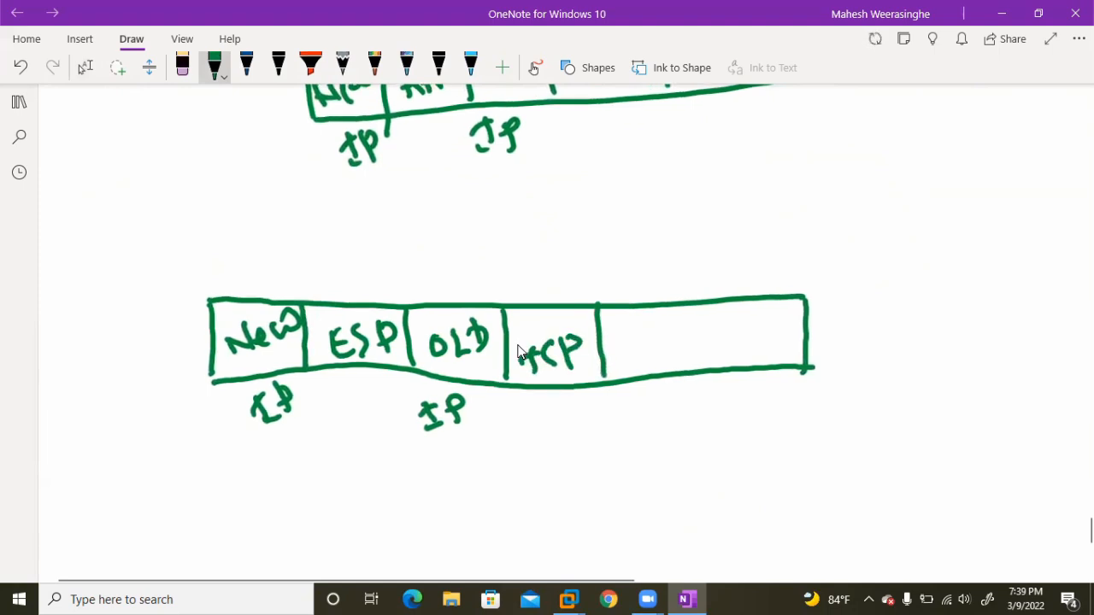
drag(684, 306, 693, 366)
mouse_move(619, 359)
mouse_down()
mouse_move(629, 345)
mouse_move(651, 361)
mouse_up()
drag(651, 318, 653, 352)
drag(643, 346, 735, 352)
drag(759, 317, 762, 338)
mouse_move(721, 381)
mouse_down()
mouse_move(725, 412)
mouse_move(734, 385)
mouse_move(783, 390)
mouse_up()
Extend the end of the third packet box with an additional field labelled "ESP ICV".
drag(810, 299, 882, 299)
drag(814, 369, 896, 362)
drag(886, 296, 890, 358)
mouse_move(838, 318)
mouse_down()
mouse_move(857, 345)
mouse_move(849, 314)
mouse_up()
drag(834, 337, 855, 343)
mouse_move(875, 313)
mouse_down()
mouse_move(877, 345)
mouse_move(878, 326)
mouse_up()
drag(834, 384, 848, 380)
drag(833, 414, 870, 396)
drag(872, 374, 900, 370)
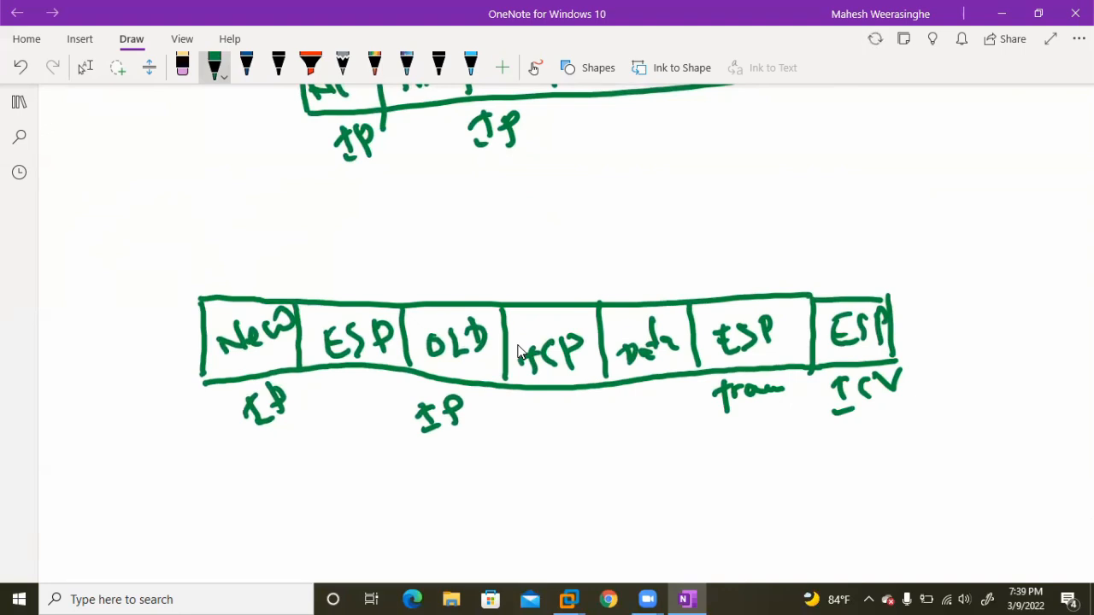
Bracket Old IP through ESP trailer above as "Encrypted", and bracket ESP through ESP trailer beneath the packet.
mouse_move(408, 290)
mouse_down()
mouse_move(416, 274)
mouse_move(809, 282)
mouse_up()
mouse_move(603, 227)
mouse_down()
mouse_move(635, 256)
mouse_move(624, 224)
mouse_move(700, 233)
mouse_move(718, 253)
mouse_move(746, 247)
mouse_move(783, 213)
mouse_up()
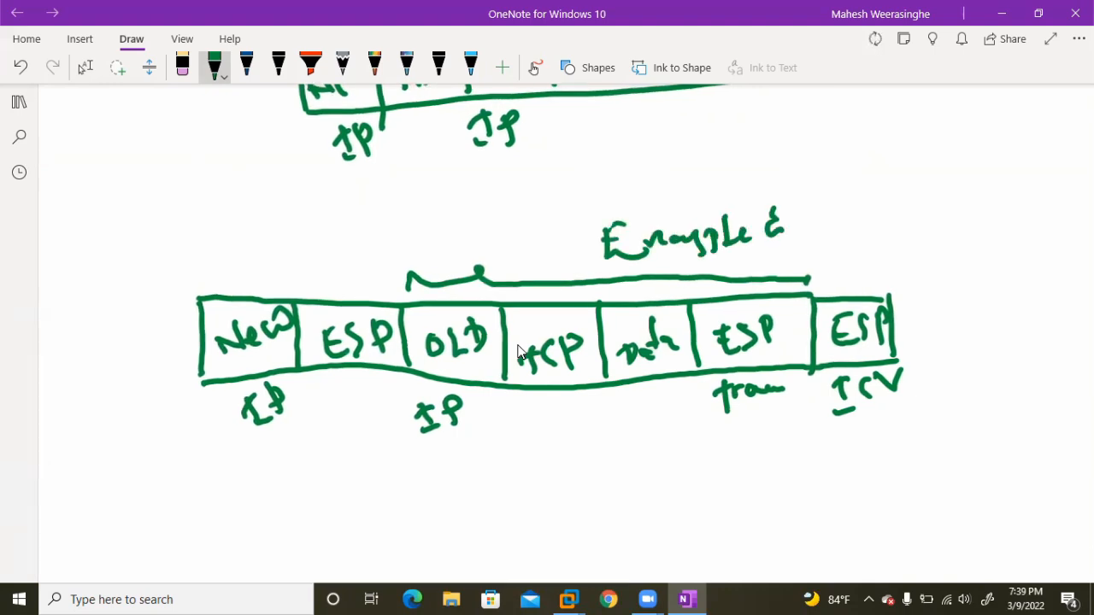
mouse_move(297, 415)
mouse_down()
mouse_move(324, 439)
mouse_move(395, 447)
mouse_move(628, 451)
mouse_move(779, 431)
mouse_move(802, 412)
mouse_up()
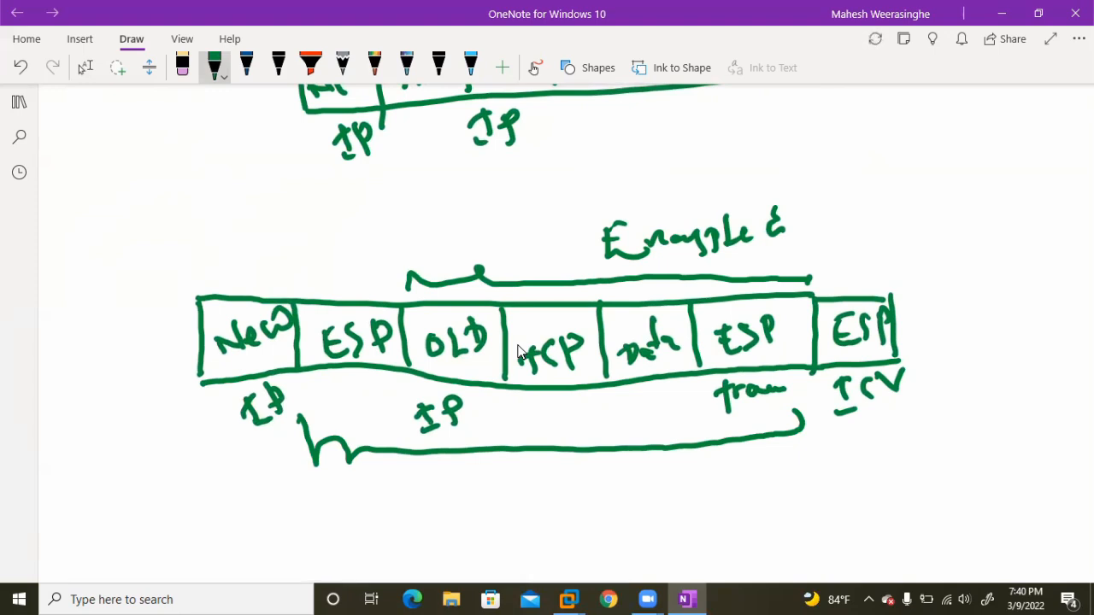
scroll(518, 351, up, 1)
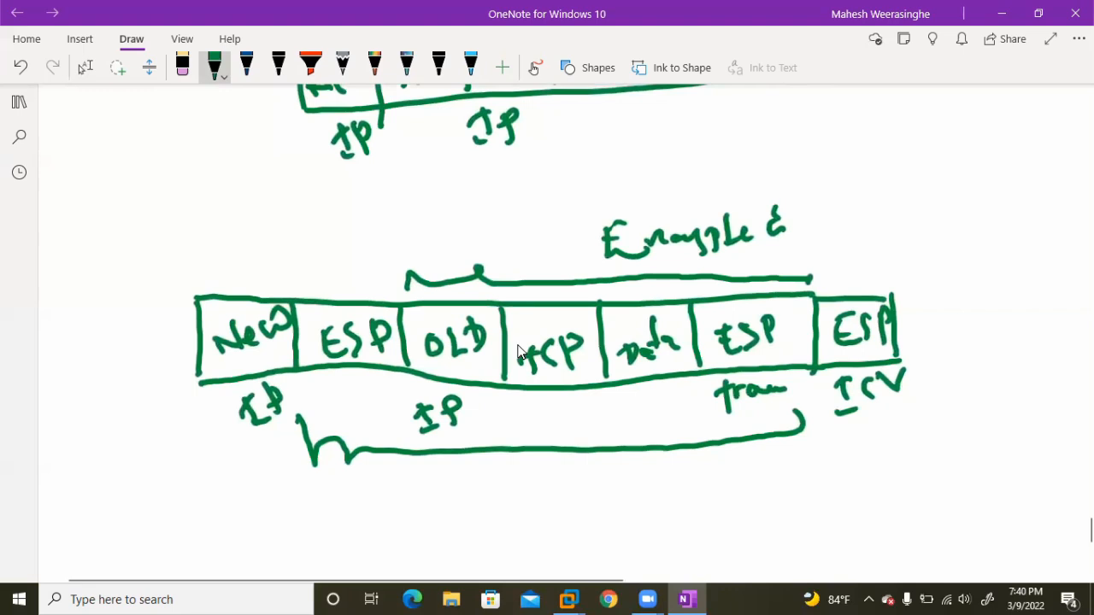
scroll(518, 351, up, 1)
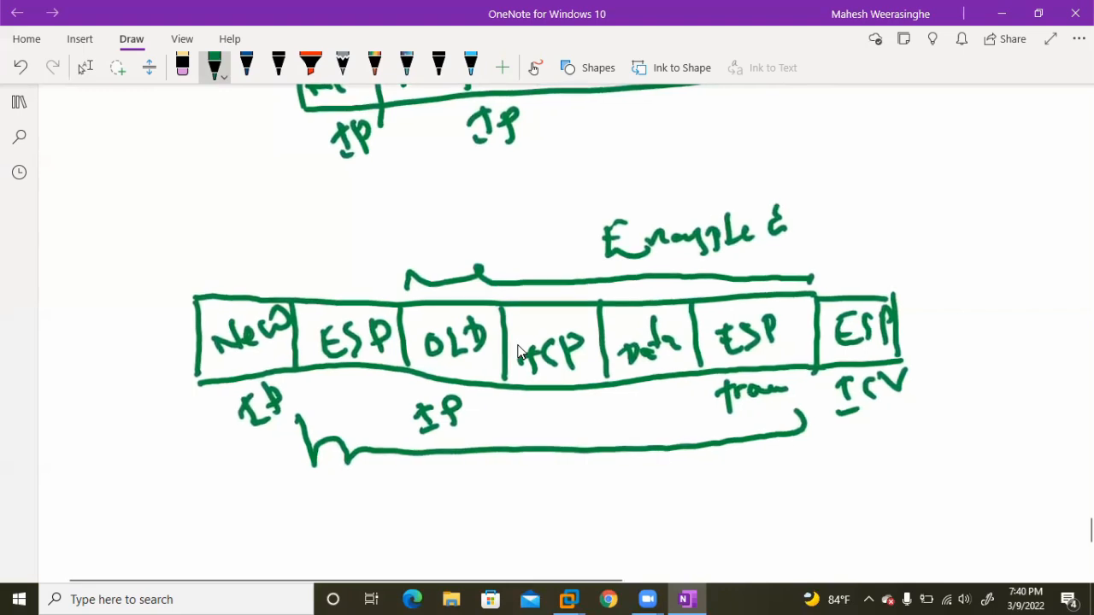
scroll(518, 352, up, 1)
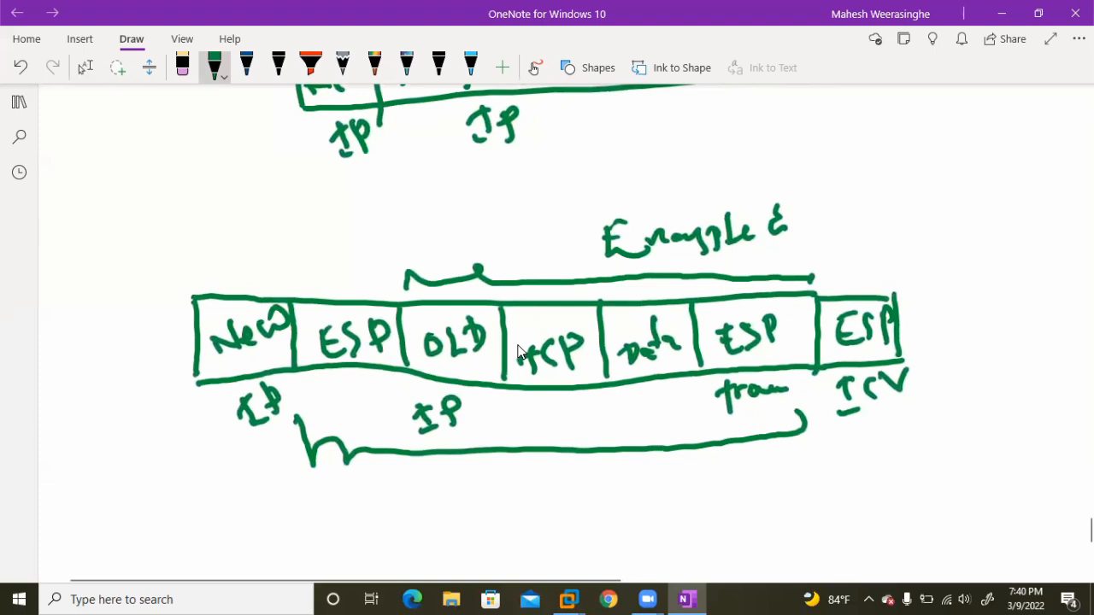
scroll(517, 351, up, 1)
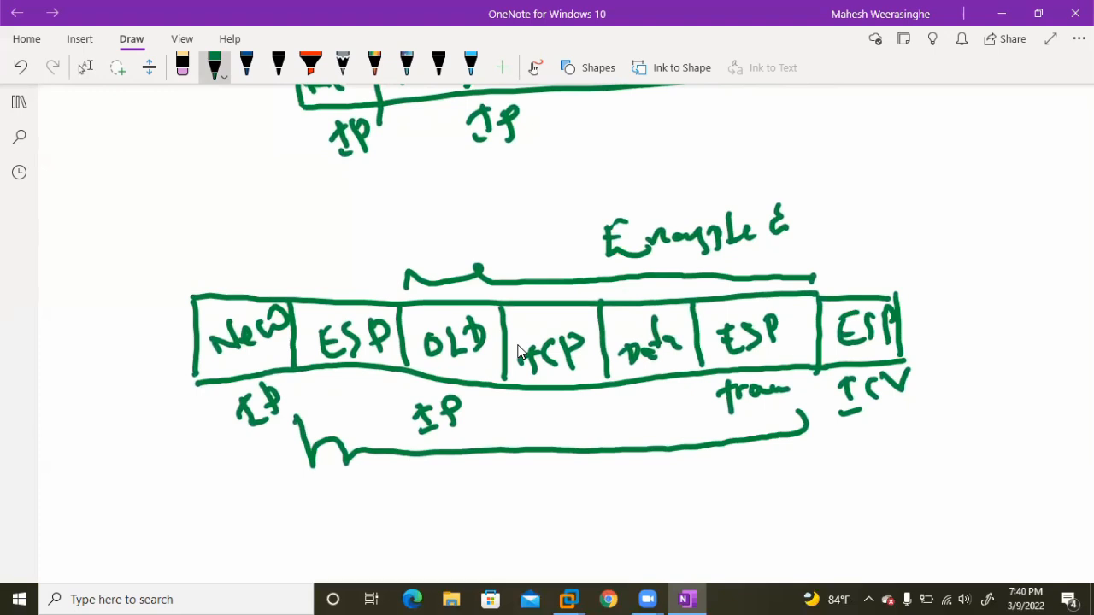
scroll(517, 351, up, 1)
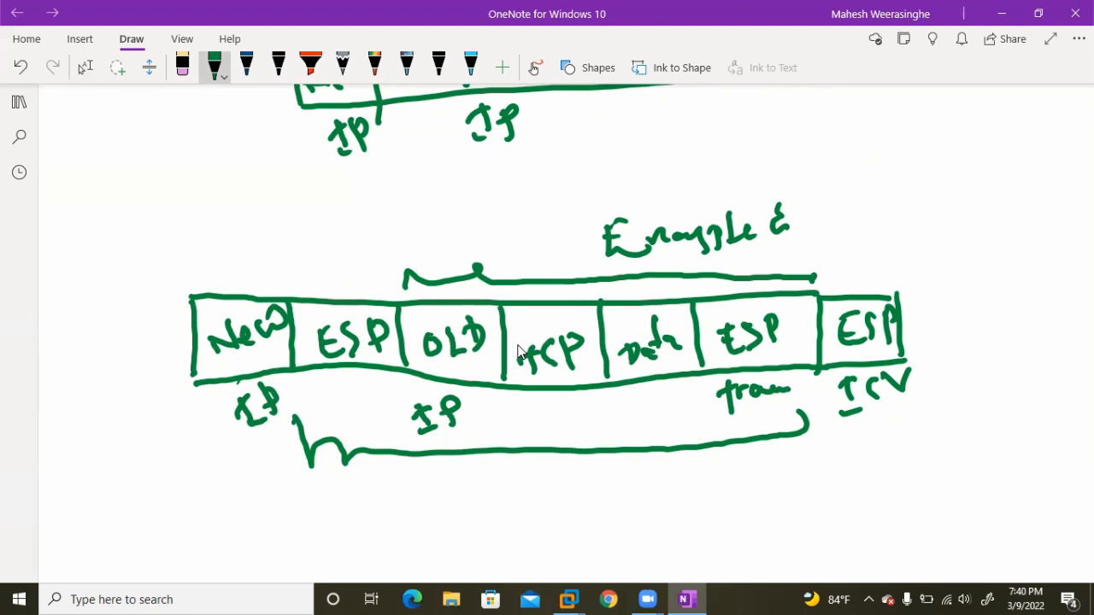
Circle the New IP field of the ESP packet and cross out both the New IP and ESP fields.
mouse_move(265, 259)
mouse_down()
mouse_move(219, 272)
mouse_move(177, 395)
mouse_move(267, 440)
mouse_move(301, 355)
mouse_move(301, 254)
mouse_move(265, 260)
mouse_up()
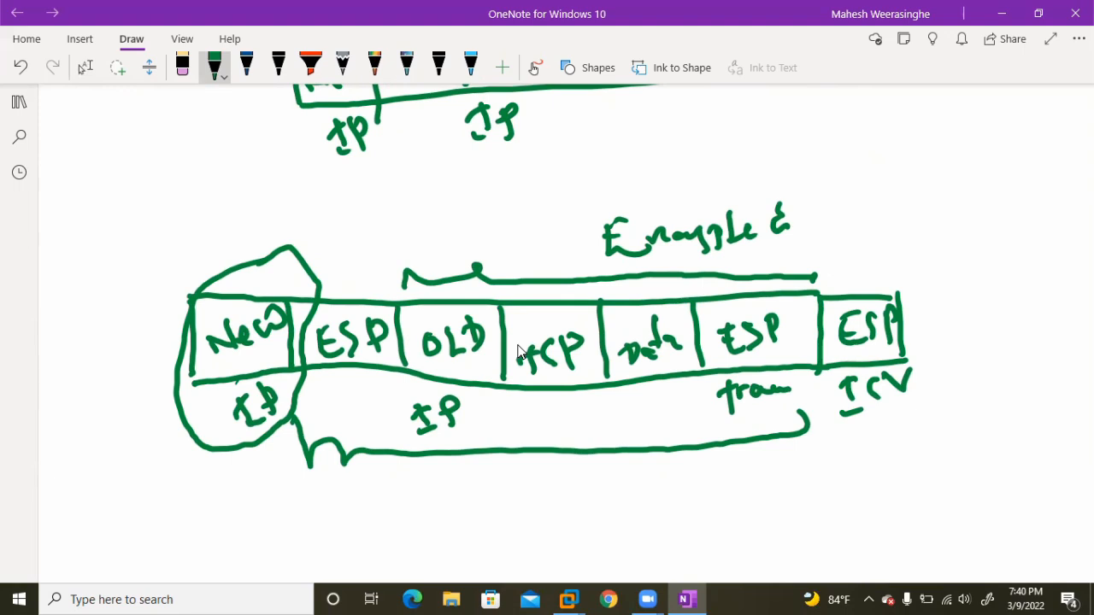
drag(282, 275, 239, 368)
drag(225, 308, 275, 349)
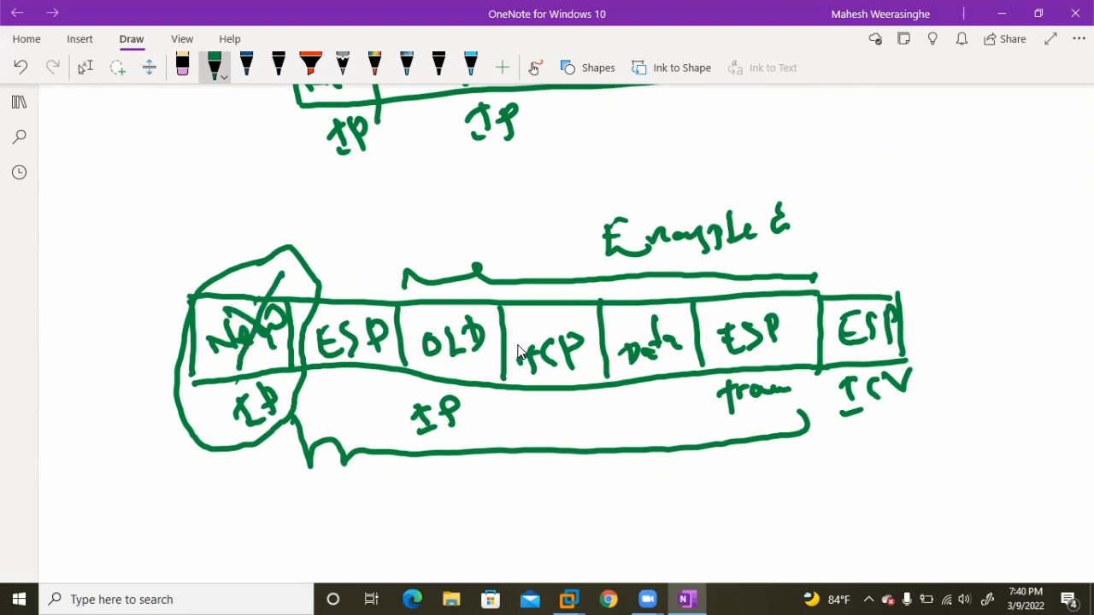
drag(373, 294, 342, 368)
drag(329, 317, 383, 364)
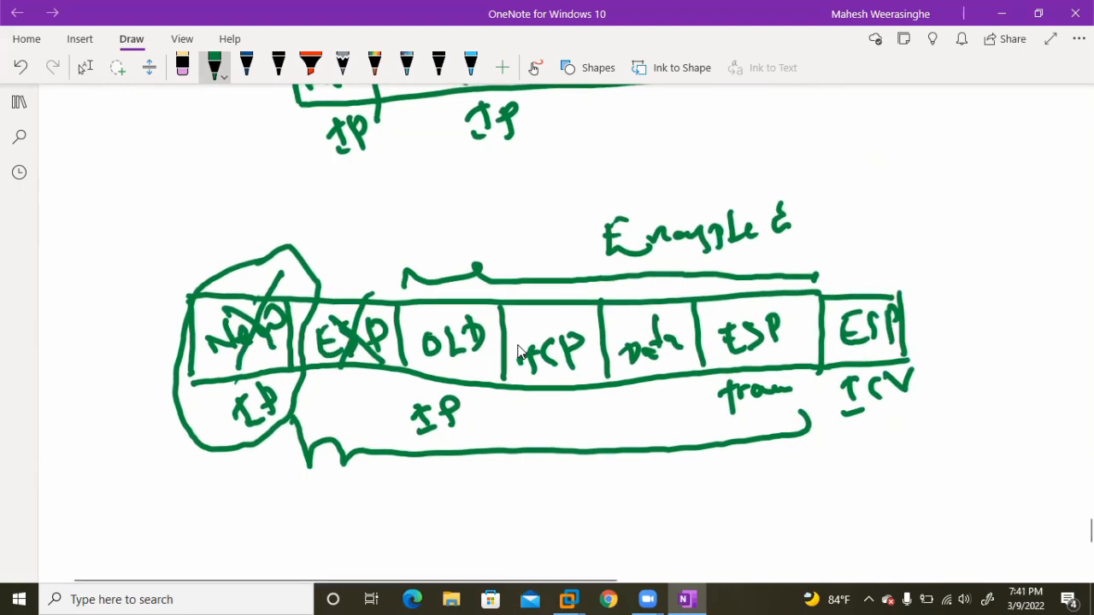
Draw a curve beneath the tunnel between the VPN gateways and an arrow through the second gateway towards the DB.
scroll(517, 350, up, 10)
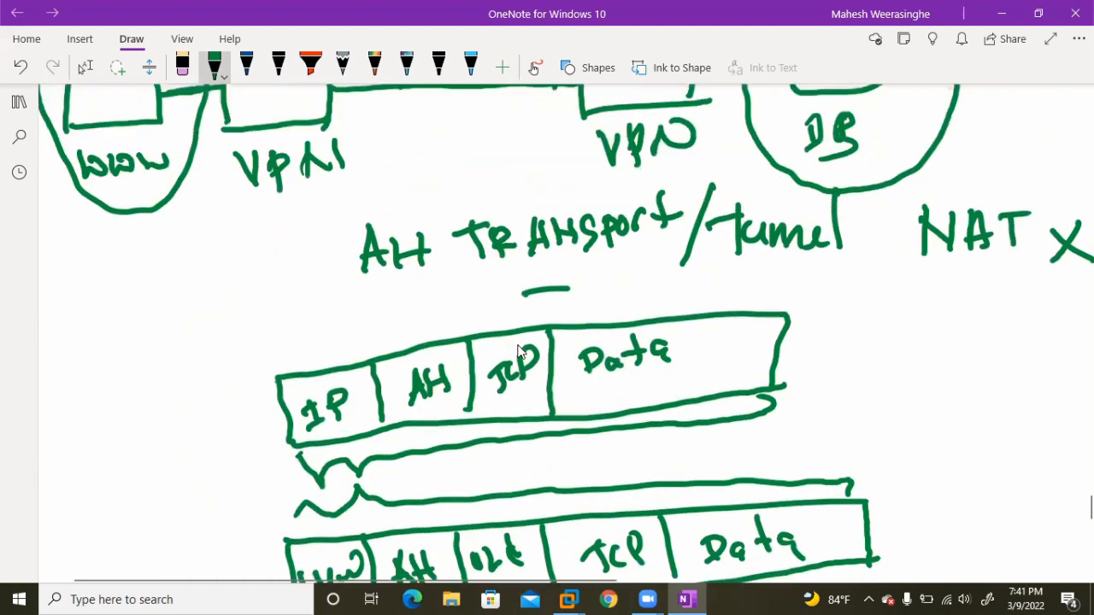
mouse_move(277, 236)
mouse_down()
mouse_move(299, 260)
mouse_move(437, 292)
mouse_move(581, 240)
mouse_up()
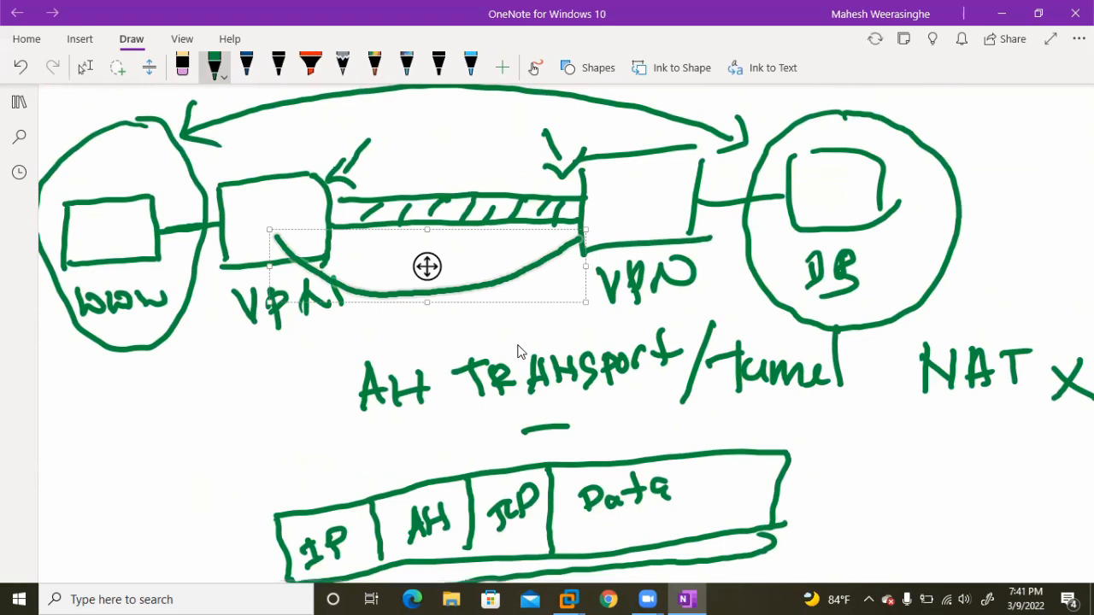
key(Escape)
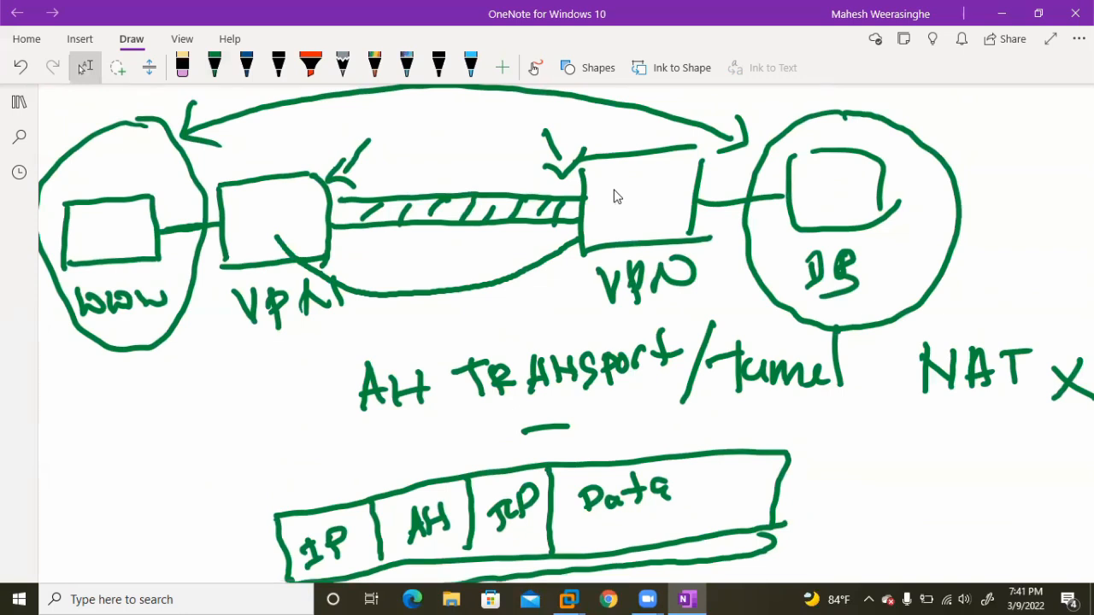
mouse_move(590, 231)
mouse_down()
mouse_move(663, 186)
mouse_move(700, 236)
mouse_move(719, 217)
mouse_up()
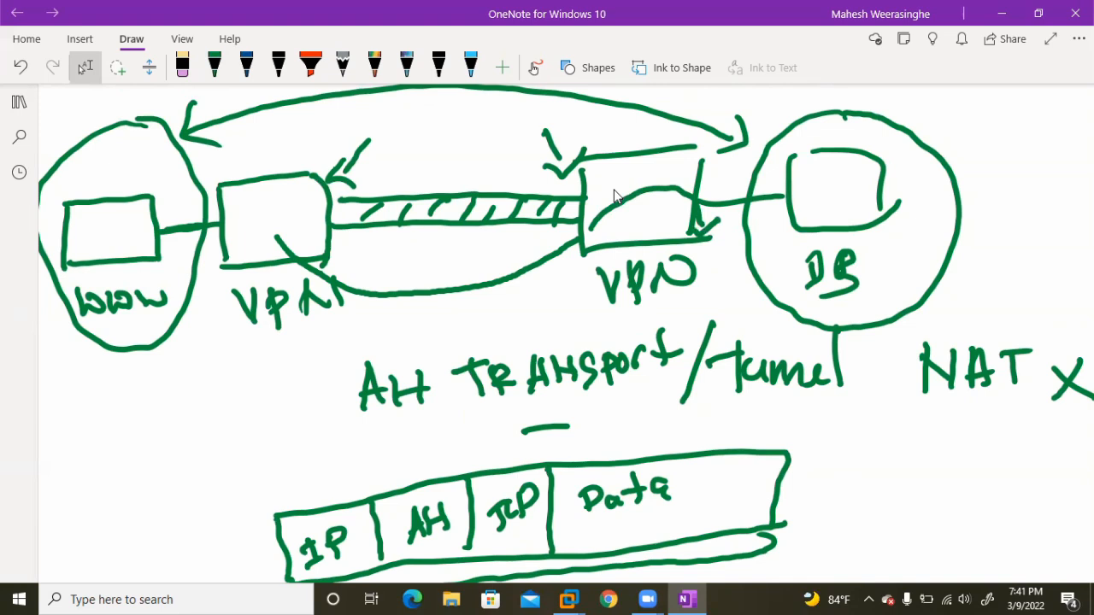
scroll(617, 197, down, 1)
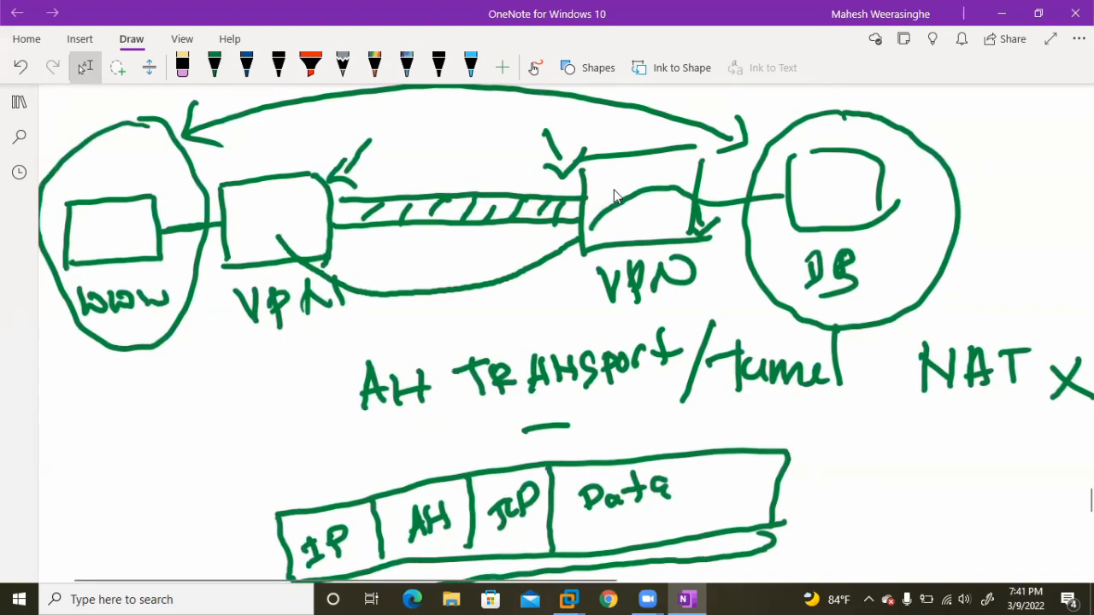
Draw an arrow from the second VPN gateway to the DB and retrace the arrow curve inside the gateway.
drag(711, 241, 784, 245)
mouse_move(781, 228)
mouse_down()
mouse_move(795, 238)
mouse_move(776, 259)
mouse_up()
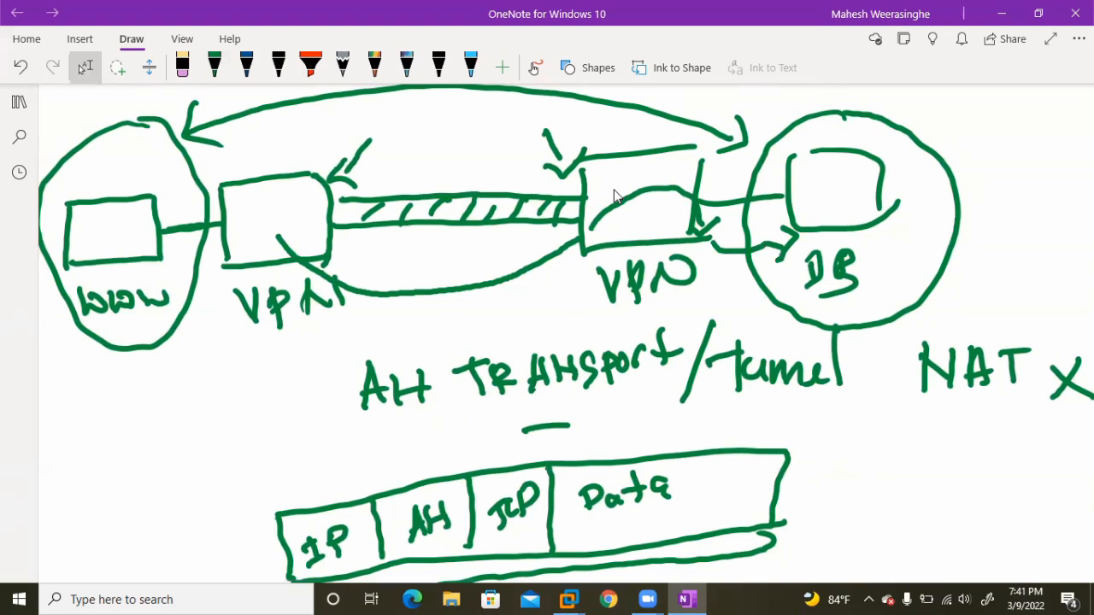
mouse_move(593, 229)
mouse_down()
mouse_move(642, 201)
mouse_move(702, 208)
mouse_move(706, 229)
mouse_move(696, 226)
mouse_move(719, 217)
mouse_up()
Circle the Old IP field and its label in the ESP tunnel packet sketch.
scroll(617, 197, down, 1)
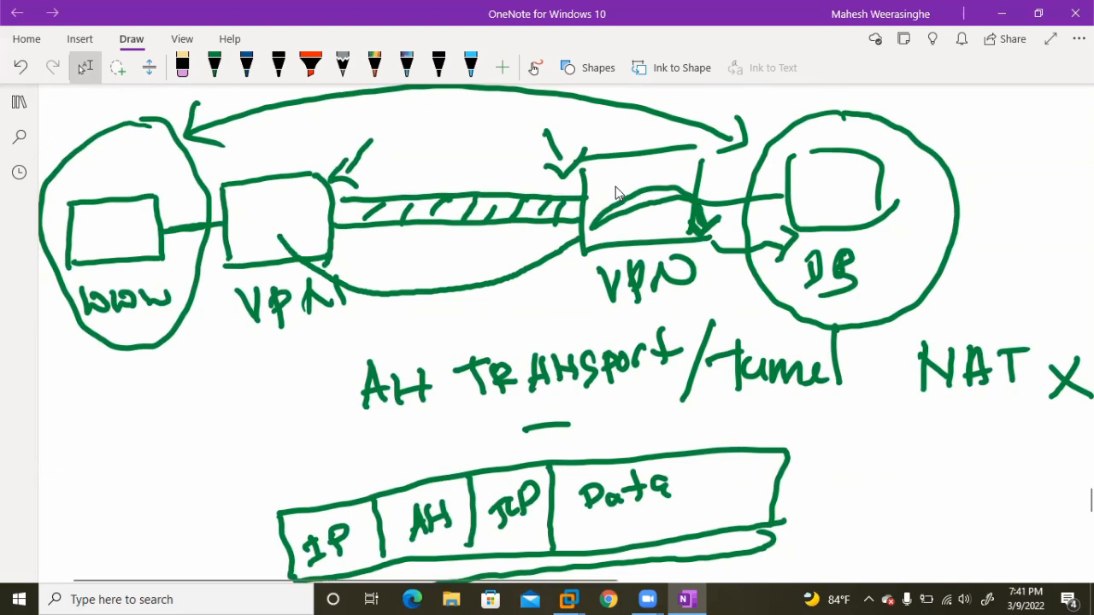
scroll(616, 190, down, 10)
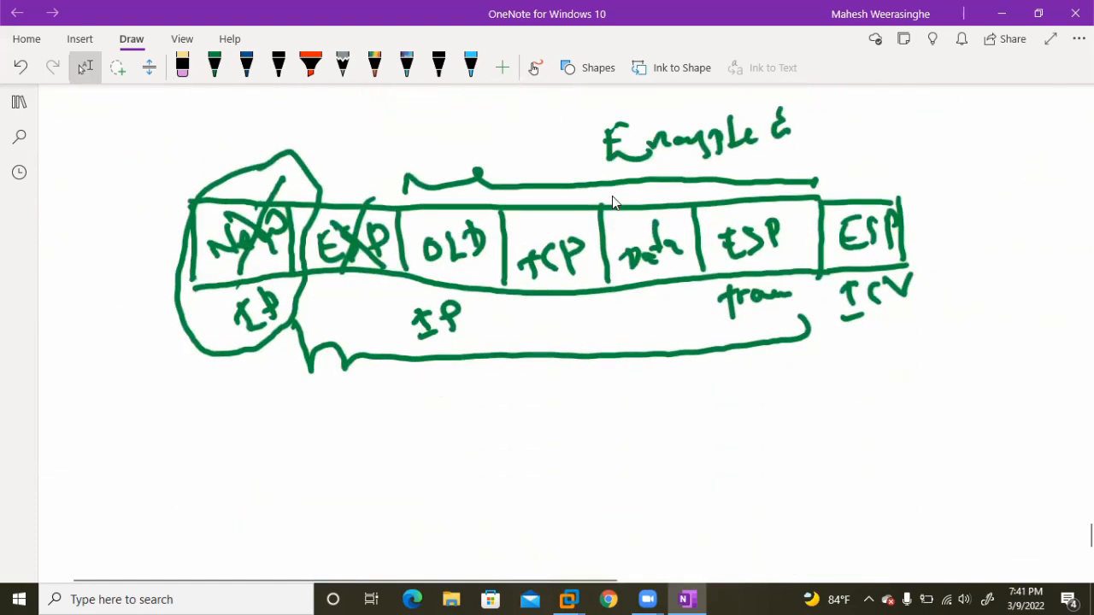
click(910, 185)
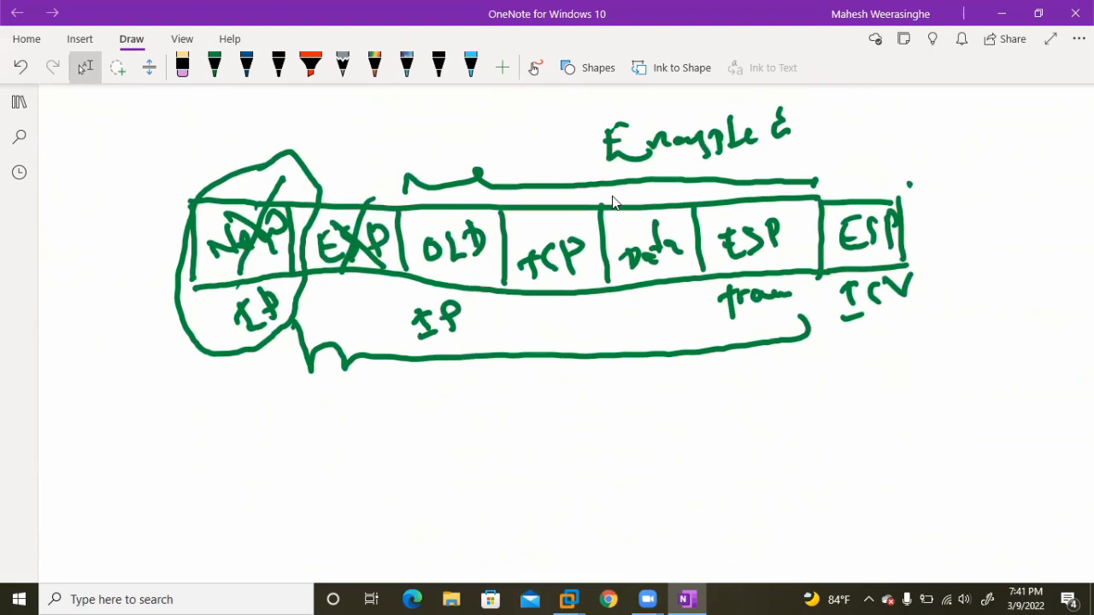
mouse_move(440, 214)
mouse_down()
mouse_move(393, 286)
mouse_move(456, 366)
mouse_move(511, 229)
mouse_move(441, 210)
mouse_up()
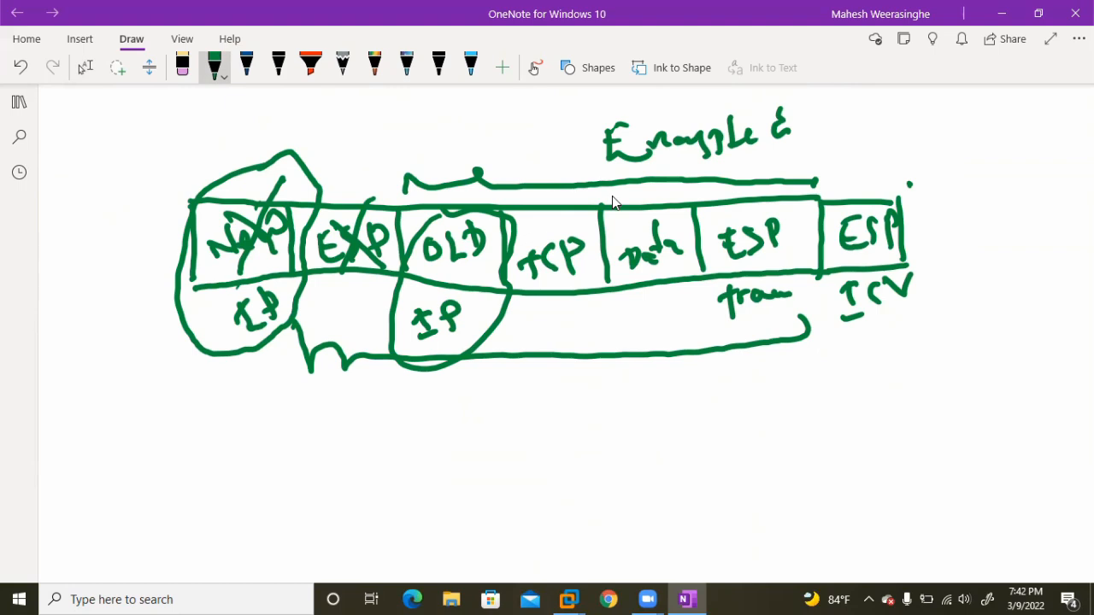
scroll(612, 196, up, 1)
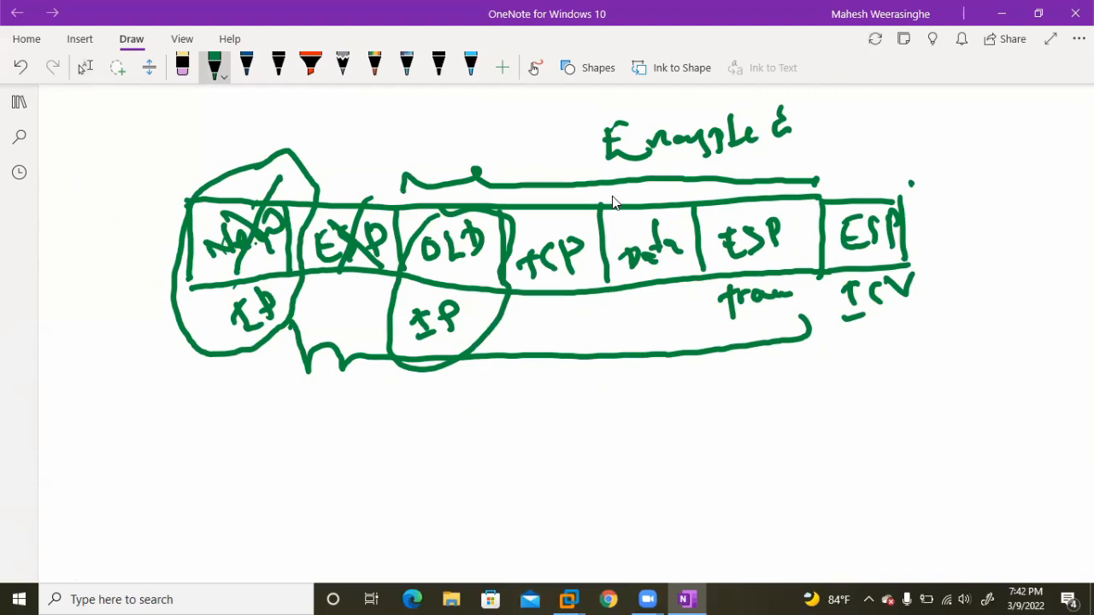
Switch to the INTERNET virtual machine in VMware Workstation and close its Wireshark capture.
key(Escape)
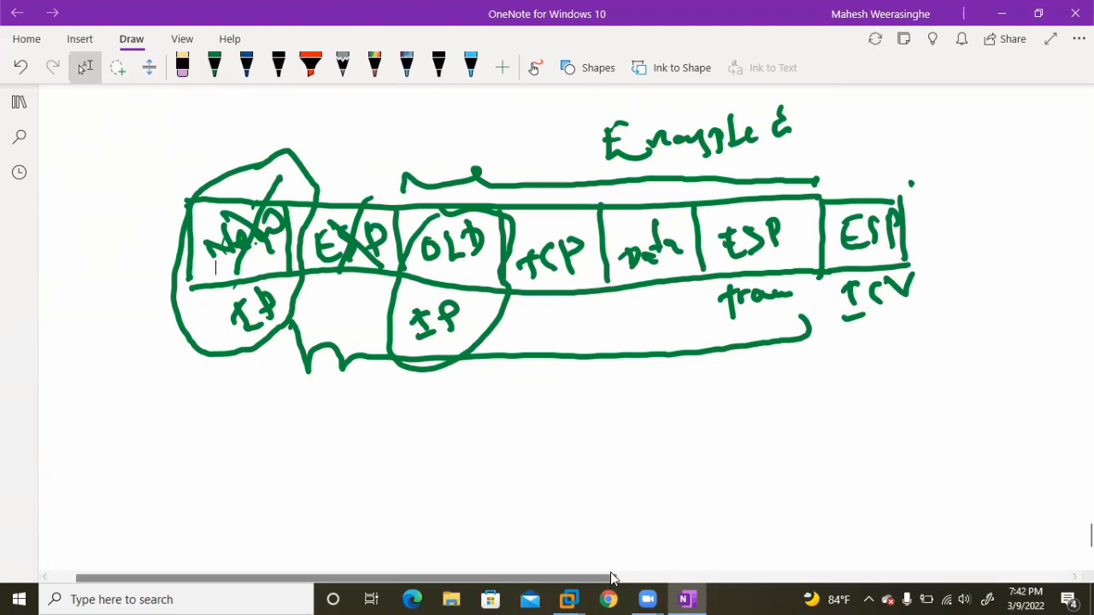
mouse_move(572, 597)
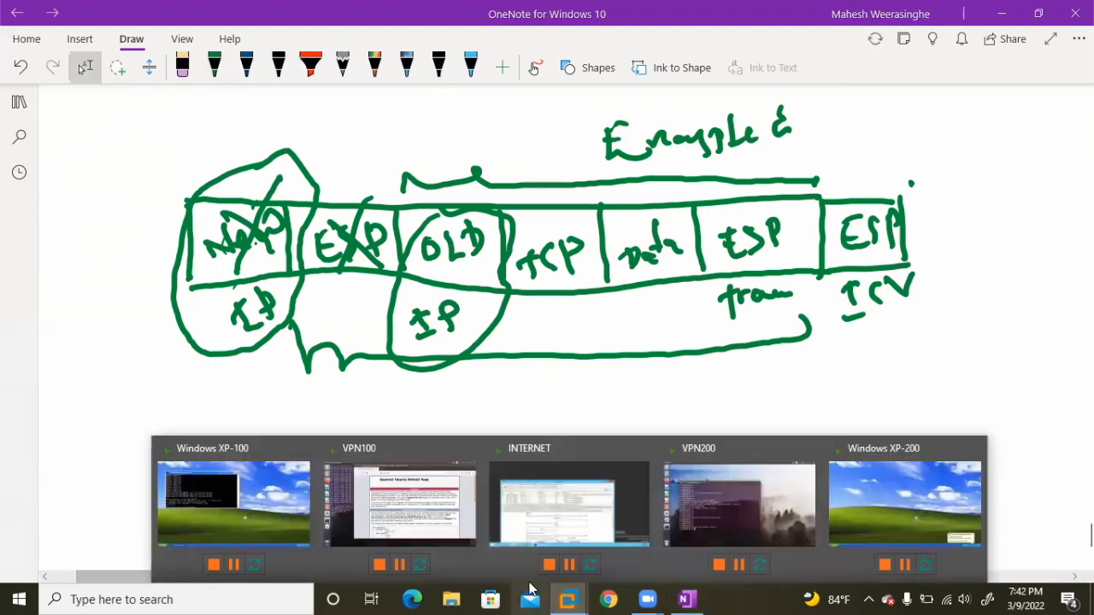
click(549, 511)
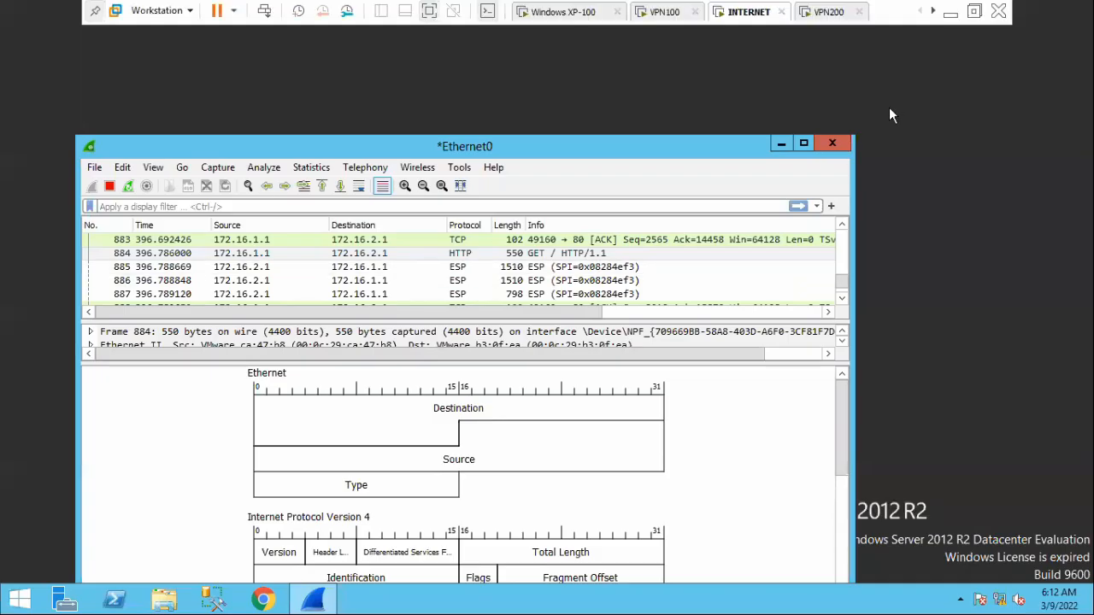
click(831, 142)
click(630, 324)
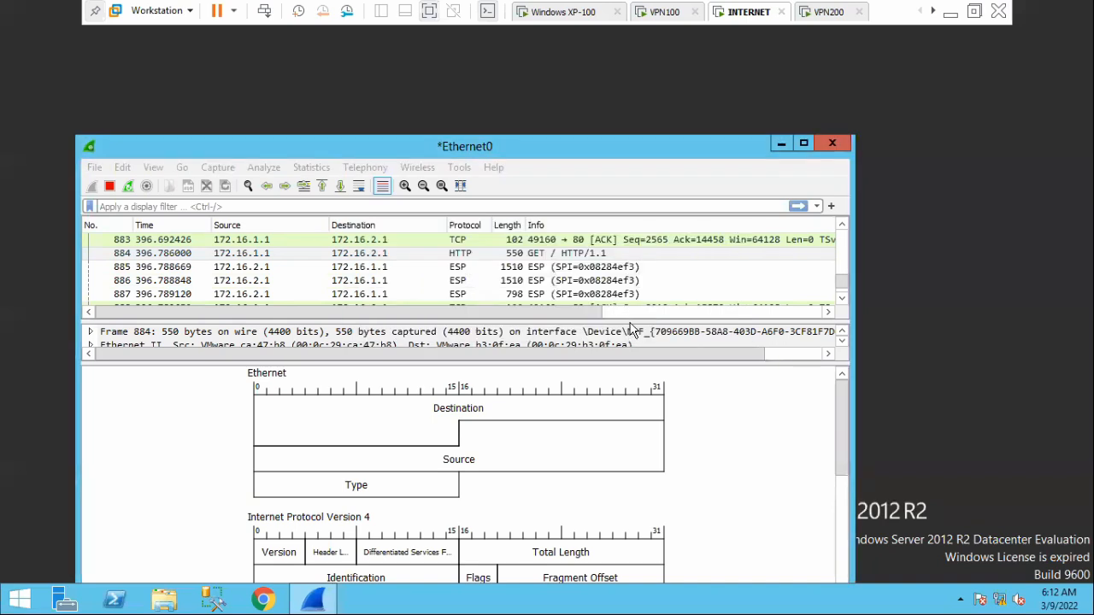
Switch to the VPN100 virtual machine and unlock its Ubuntu session with the account password.
click(666, 13)
click(223, 346)
text(****)
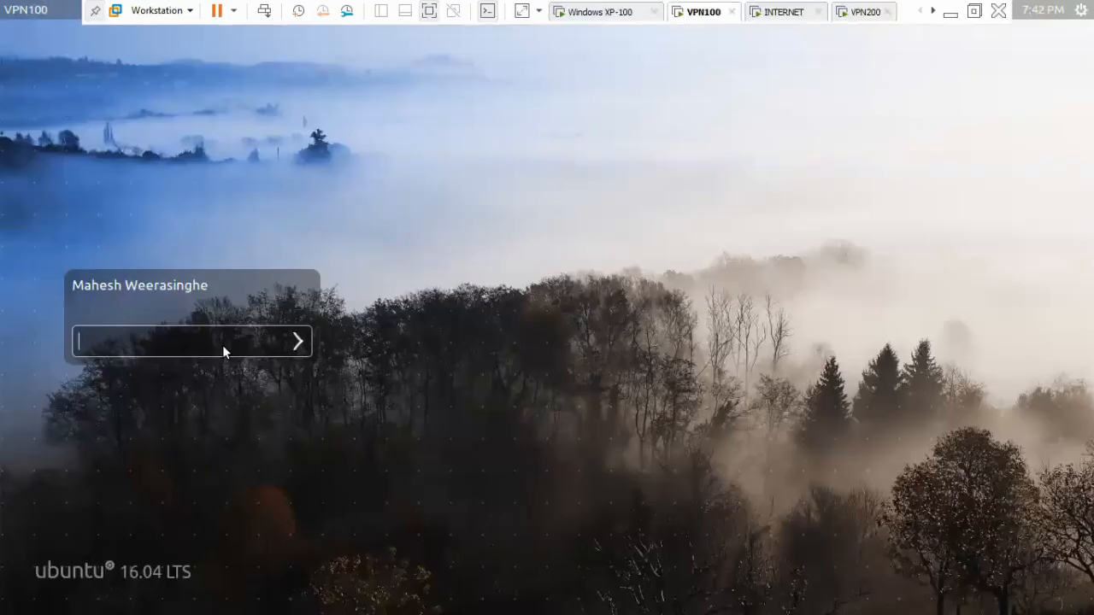
key(Return)
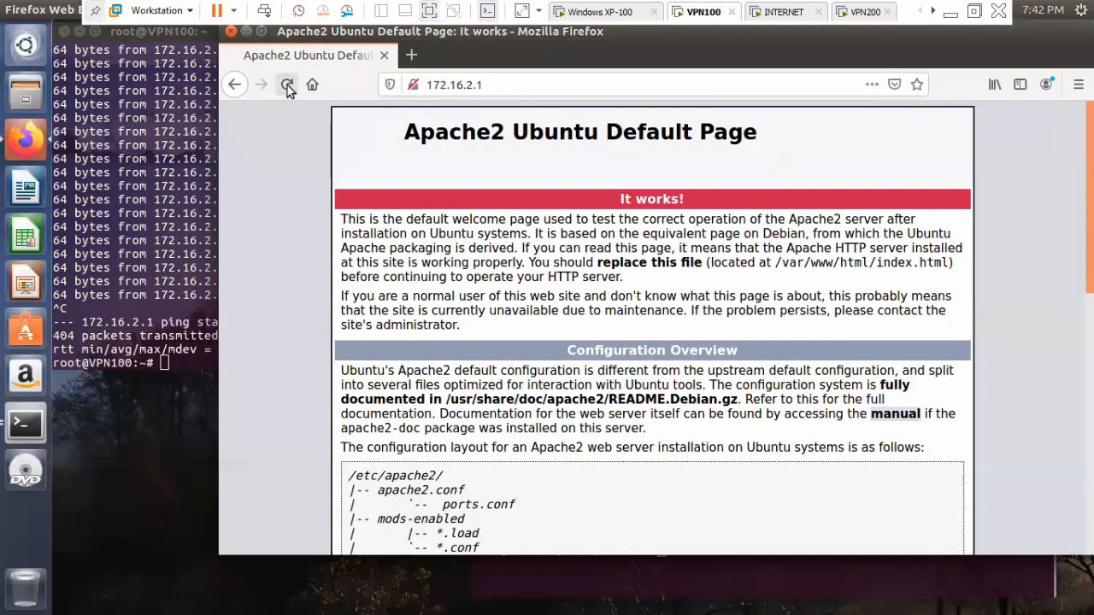
Close Firefox on VPN100, rearrange the two terminals and minimize the one showing the ip xfrm state output.
click(232, 31)
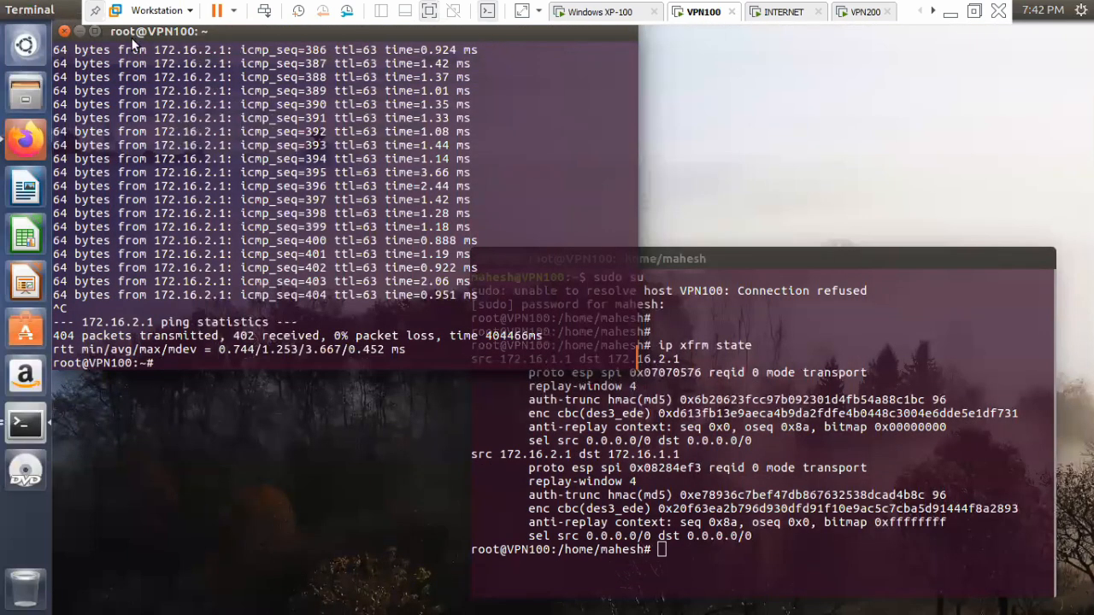
drag(262, 48, 297, 100)
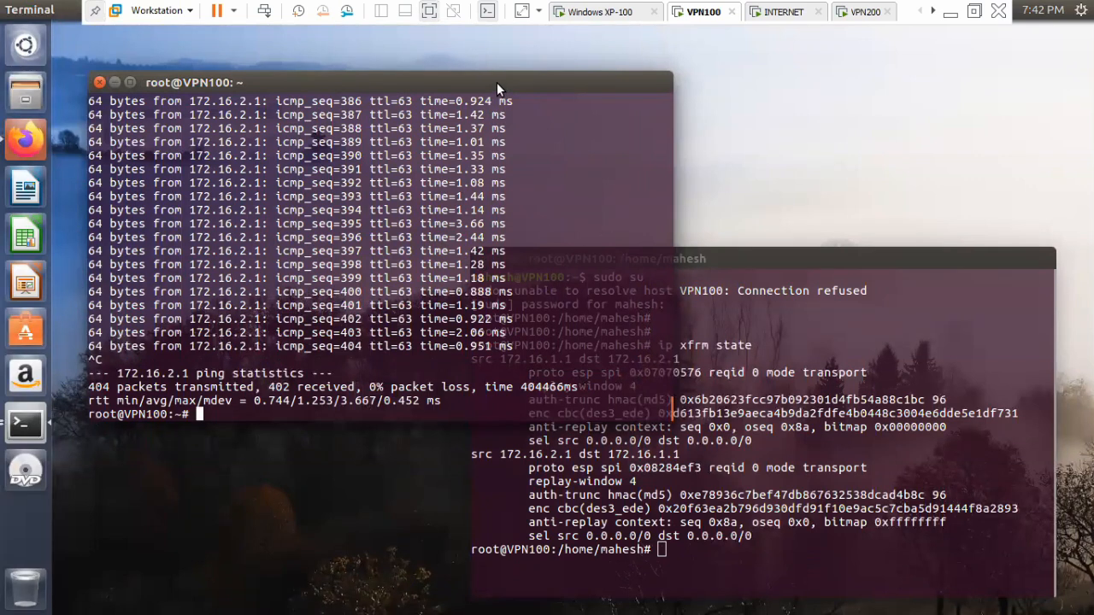
mouse_move(496, 82)
mouse_down()
mouse_move(552, 102)
mouse_move(513, 82)
mouse_up()
drag(966, 257, 381, 139)
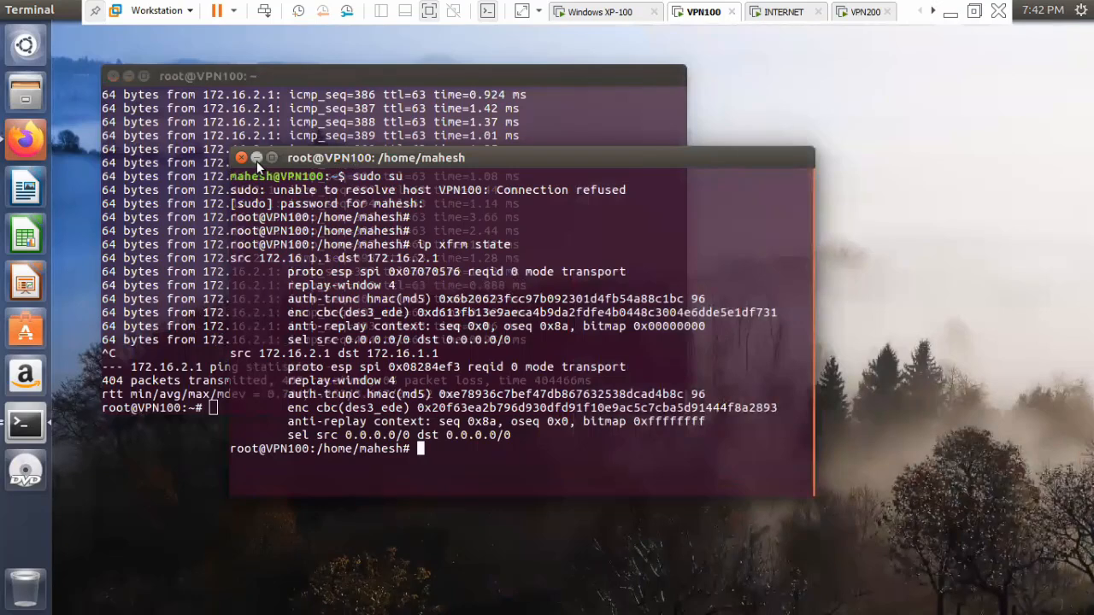
click(256, 159)
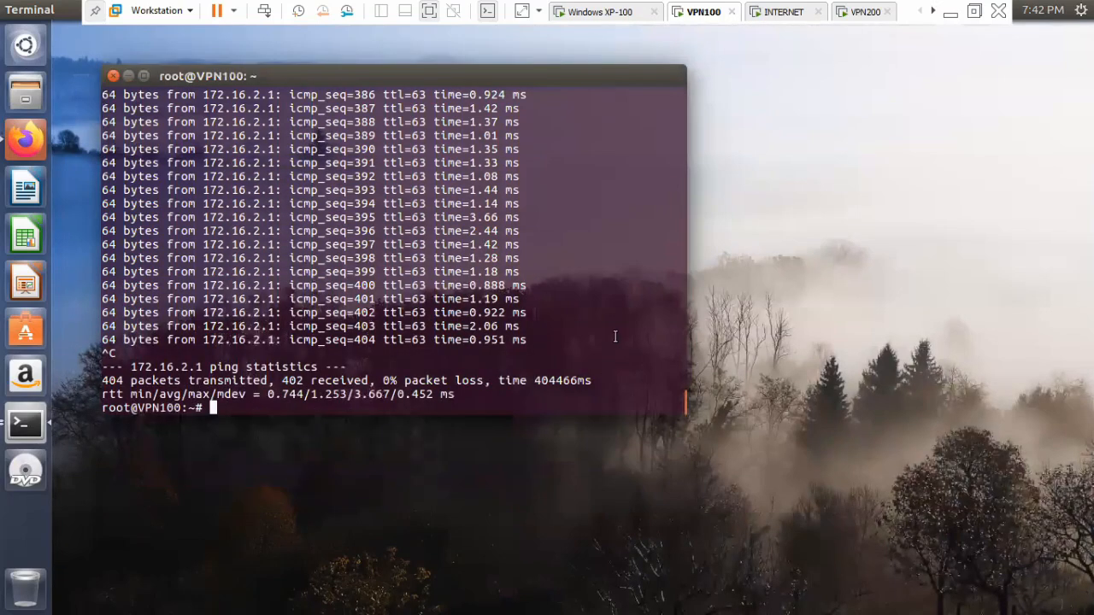
Open /etc/racoon/racoon.conf in nano from the remaining root terminal.
key(Return)
key(Return)
key(Return)
key(Return)
key(Return)
text(nano /etc/)
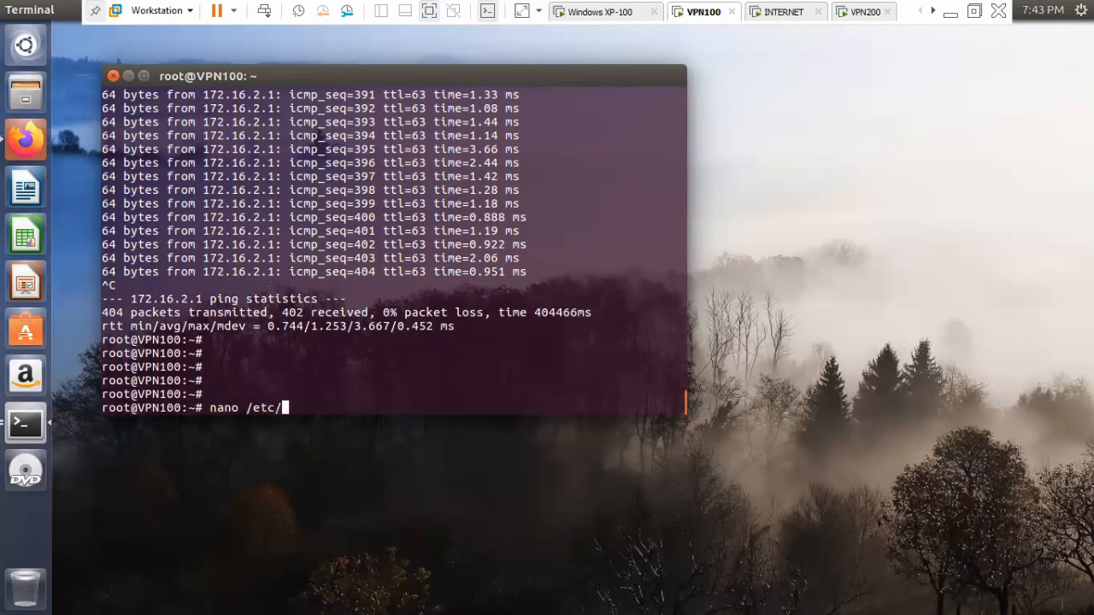
text(racoon/racoon.conf)
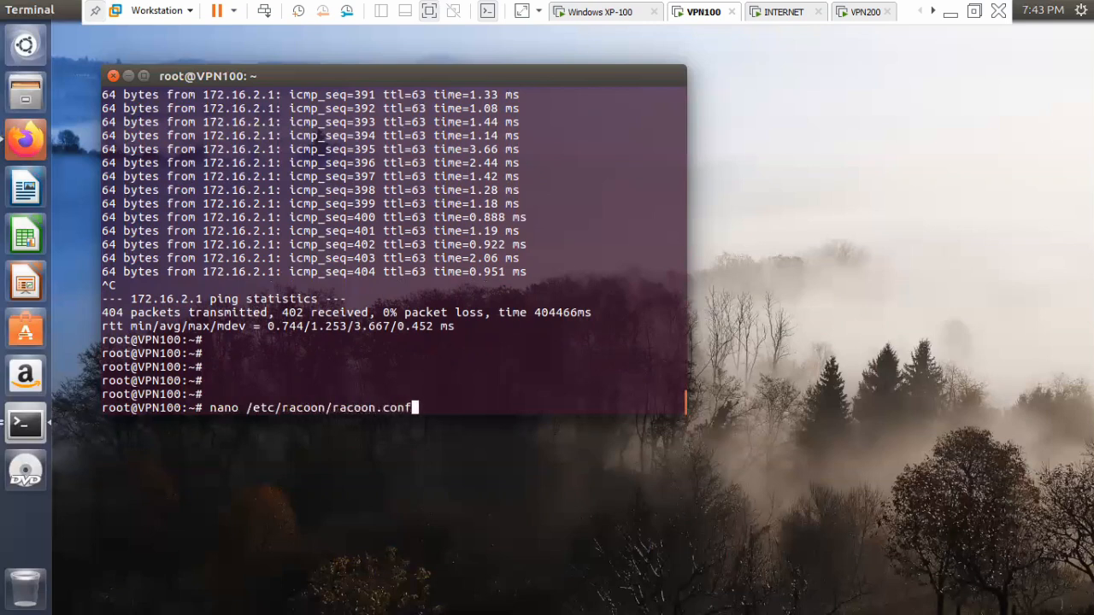
key(Return)
Replace the first sainfo address with 192.168.100.50, keeping the /32[any] suffix.
key(Down)
key(Down)
key(Down)
key(Down)
key(Down)
key(Down)
key(Down)
key(Down)
key(Down)
key(Down)
key(Down)
key(Down)
key(Down)
key(Down)
key(Down)
key(Down)
key(Down)
key(Down)
key(Down)
key(Down)
key(Down)
key(Down)
key(Down)
key(Down)
key(Down)
key(Up)
key(Up)
key(Up)
key(Up)
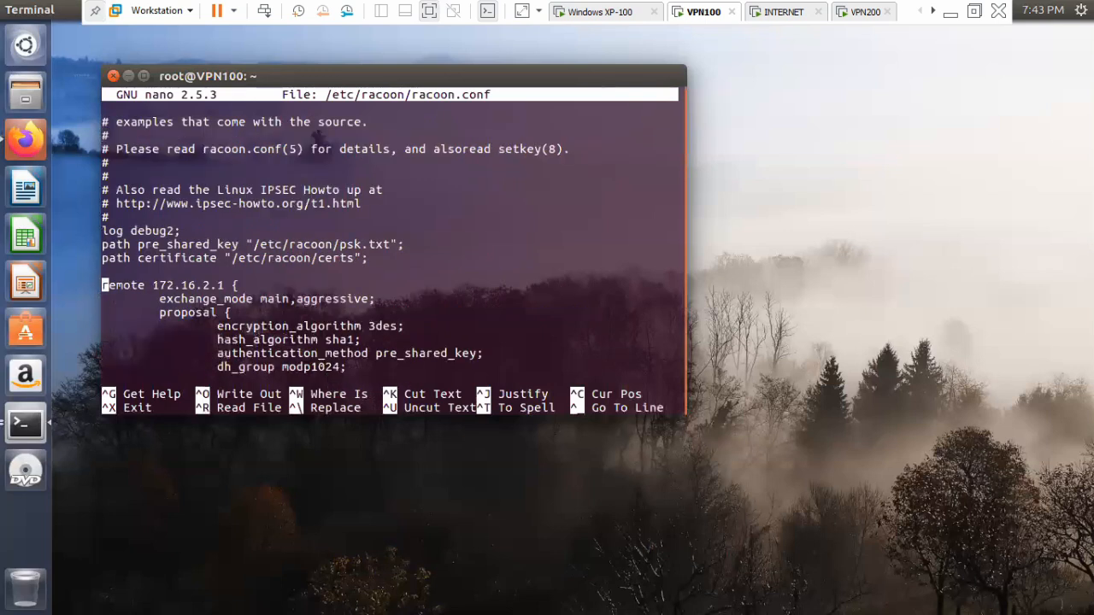
key(Down)
key(Down)
key(Down)
key(Down)
key(Down)
key(Down)
key(Down)
key(Down)
key(Down)
key(Down)
key(Down)
key(Right)
key(Right)
key(Right)
key(Right)
key(Right)
key(Right)
key(Right)
key(Right)
key(Right)
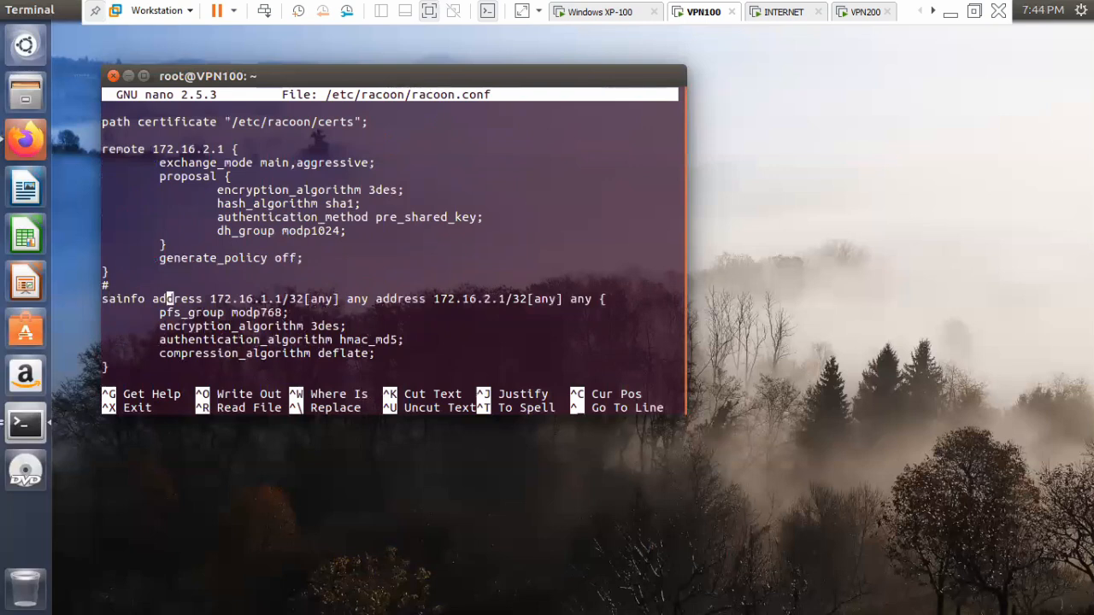
key(Right)
key(Right)
key(Right)
key(Right)
key(Right)
key(Right)
key(Right)
key(Right)
key(Right)
key(Right)
key(Right)
key(Right)
key(Right)
key(Right)
key(Right)
key(Right)
key(BackSpace)
key(BackSpace)
key(BackSpace)
key(BackSpace)
key(BackSpace)
key(BackSpace)
key(BackSpace)
key(BackSpace)
key(BackSpace)
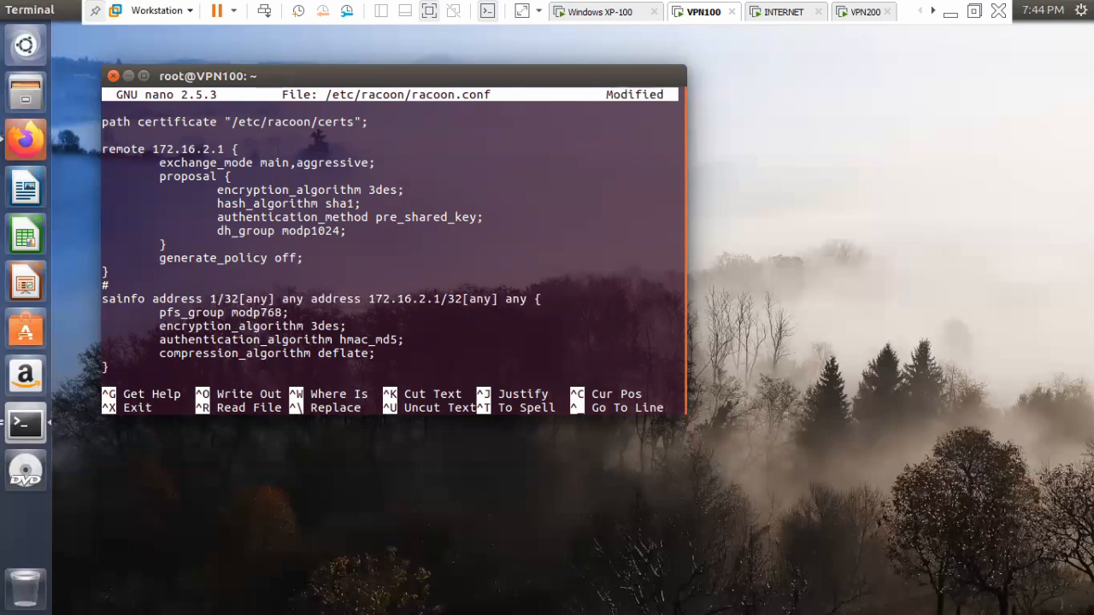
text(92.16)
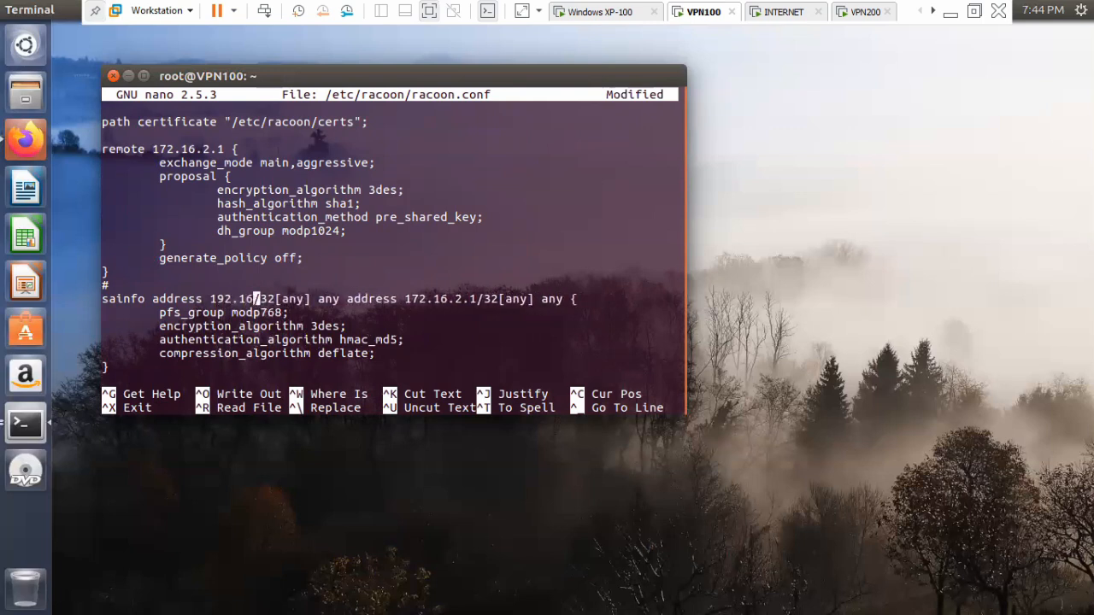
text(8.)
text(100.5)
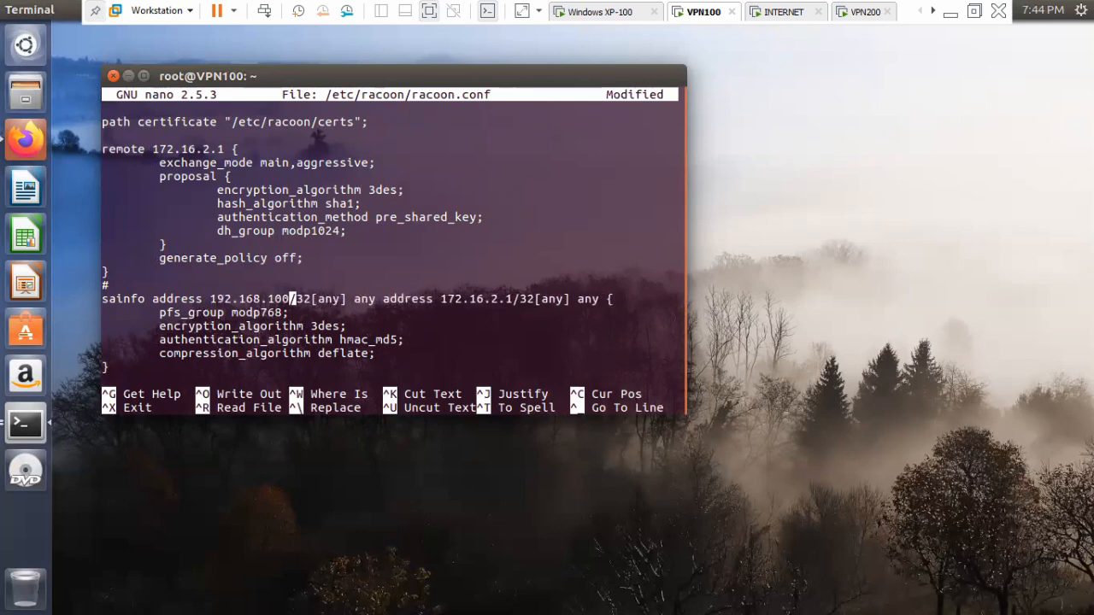
text(0)
Replace the second sainfo address with 192.168.200.50, keeping the /32[any] suffix.
key(Right)
key(Right)
key(Right)
key(Right)
key(Right)
key(Right)
key(Right)
key(Right)
key(Right)
key(Right)
key(Right)
key(Right)
key(Right)
key(Right)
key(Right)
key(Right)
key(Right)
key(Right)
key(Right)
key(Right)
key(Right)
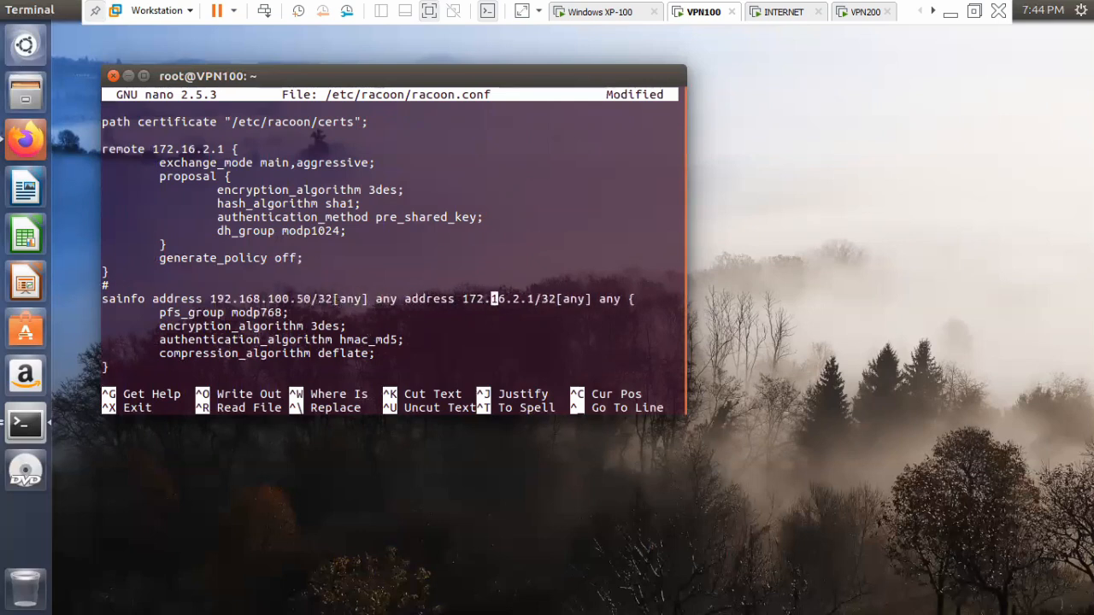
key(Right)
key(BackSpace)
key(BackSpace)
key(BackSpace)
key(BackSpace)
key(BackSpace)
key(BackSpace)
key(BackSpace)
key(BackSpace)
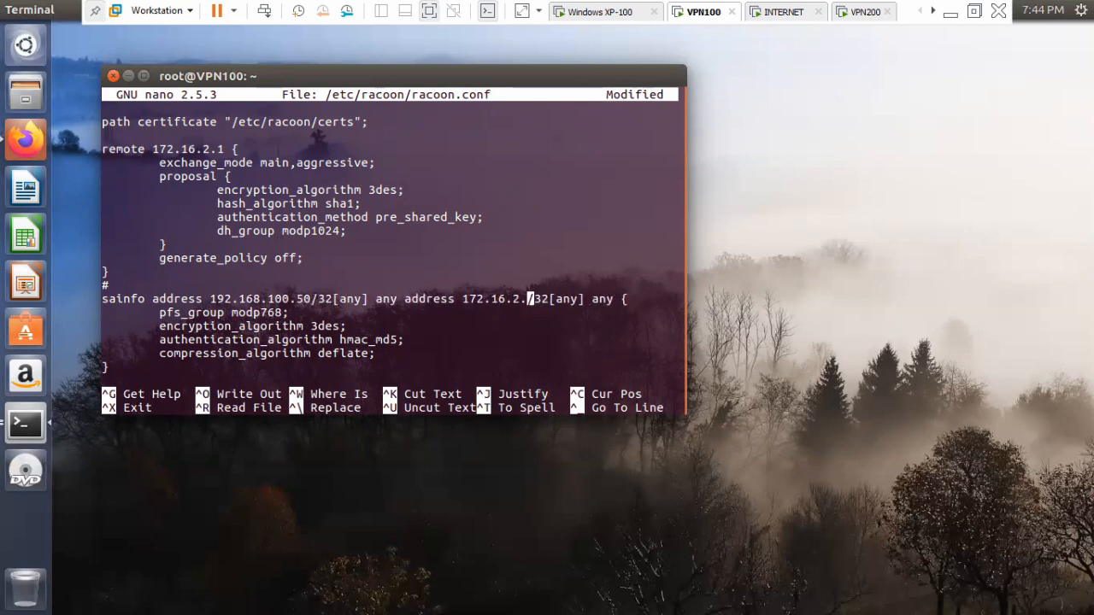
key(BackSpace)
key(BackSpace)
text(192.)
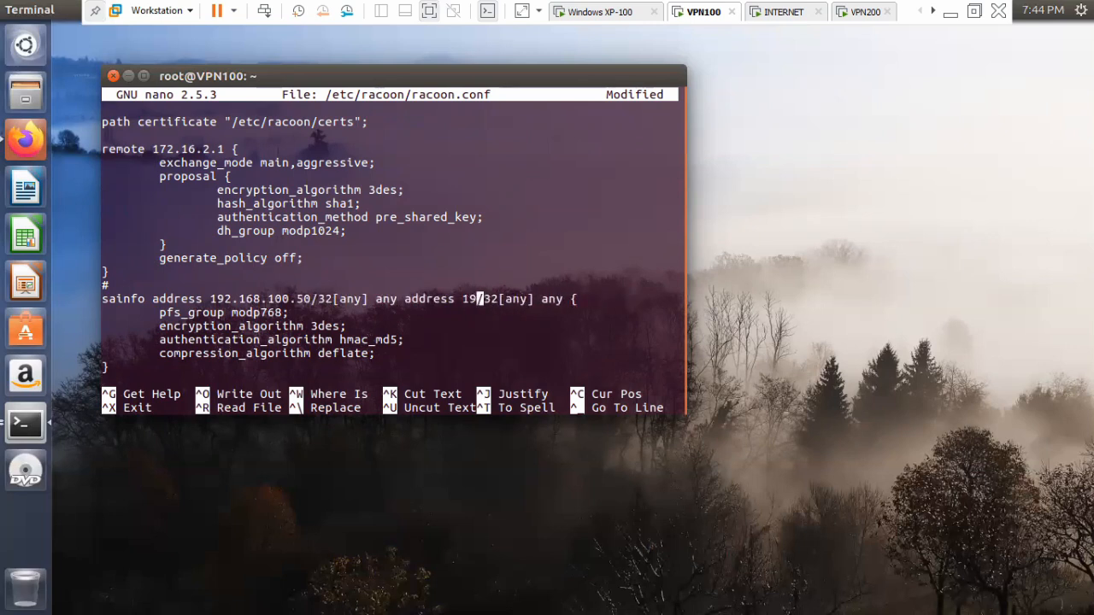
text(168.20)
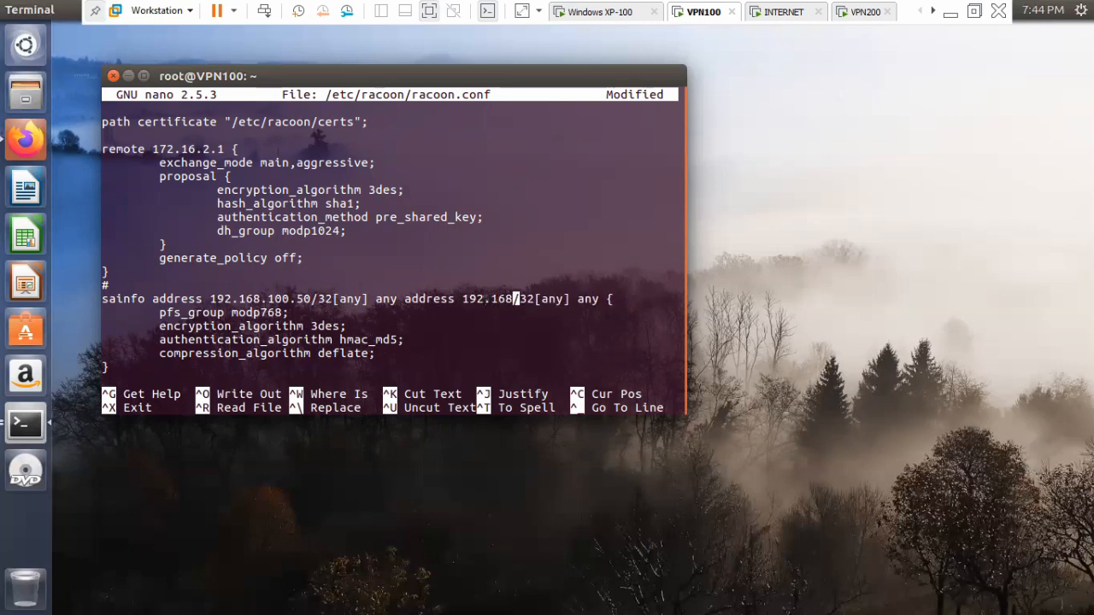
text(0.50)
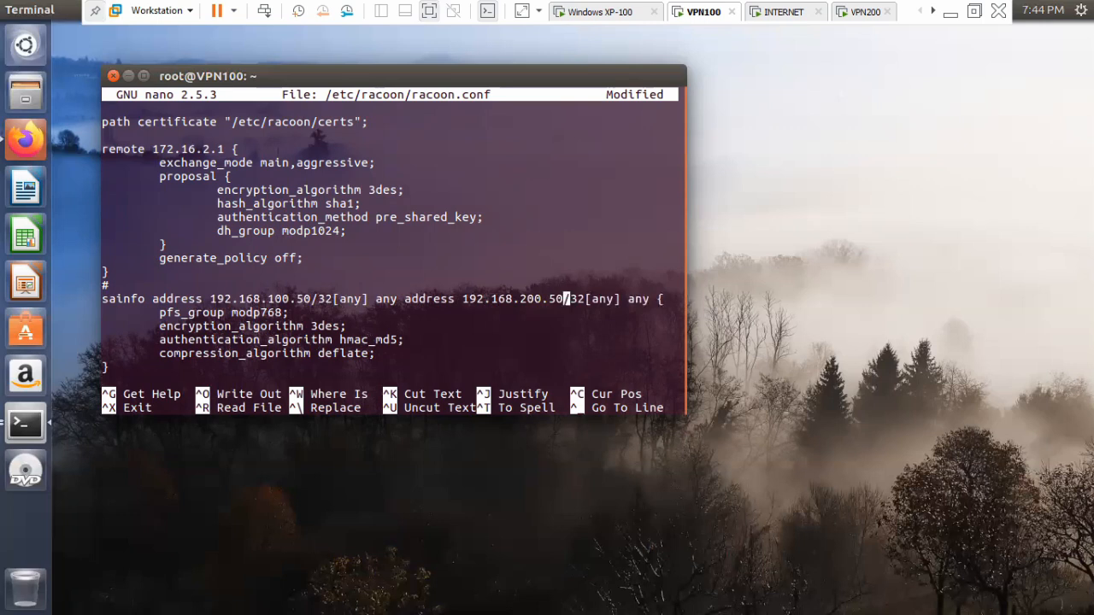
Save racoon.conf under its current name and exit nano to the shell prompt.
key(ctrl+o)
key(Return)
key(ctrl+x)
key(Return)
key(Return)
key(Return)
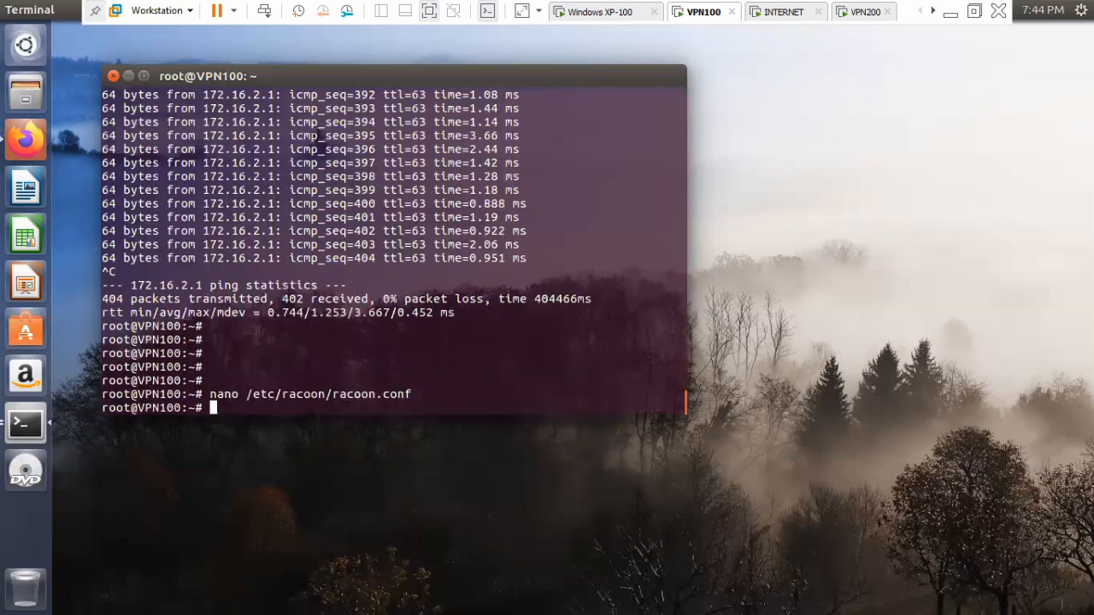
Restart the racoon service with the command "service racoon restart".
text(service r)
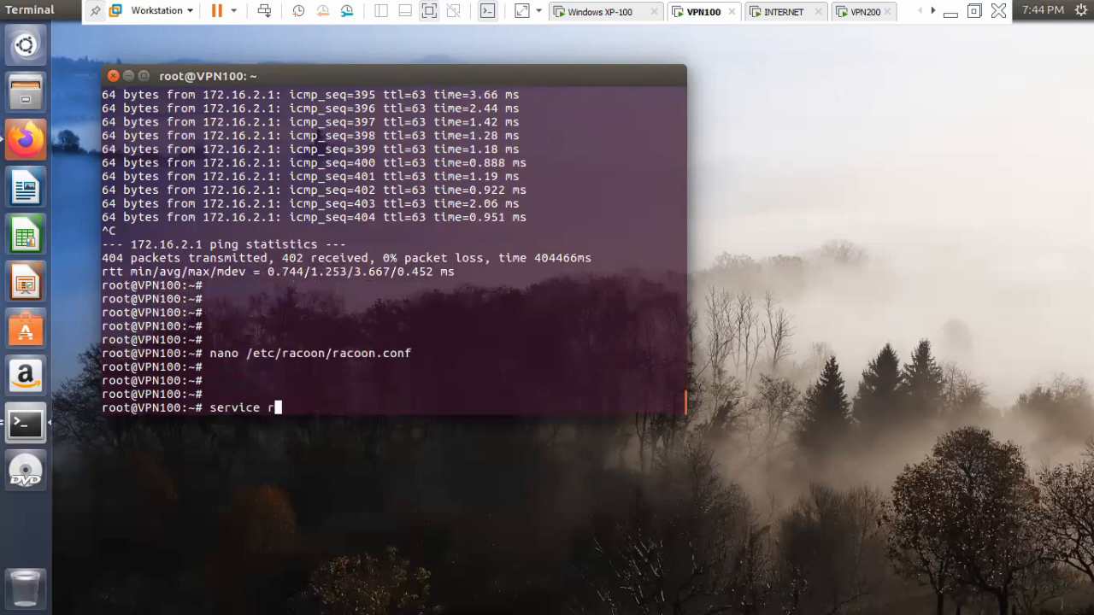
text(acoon rseart)
key(Return)
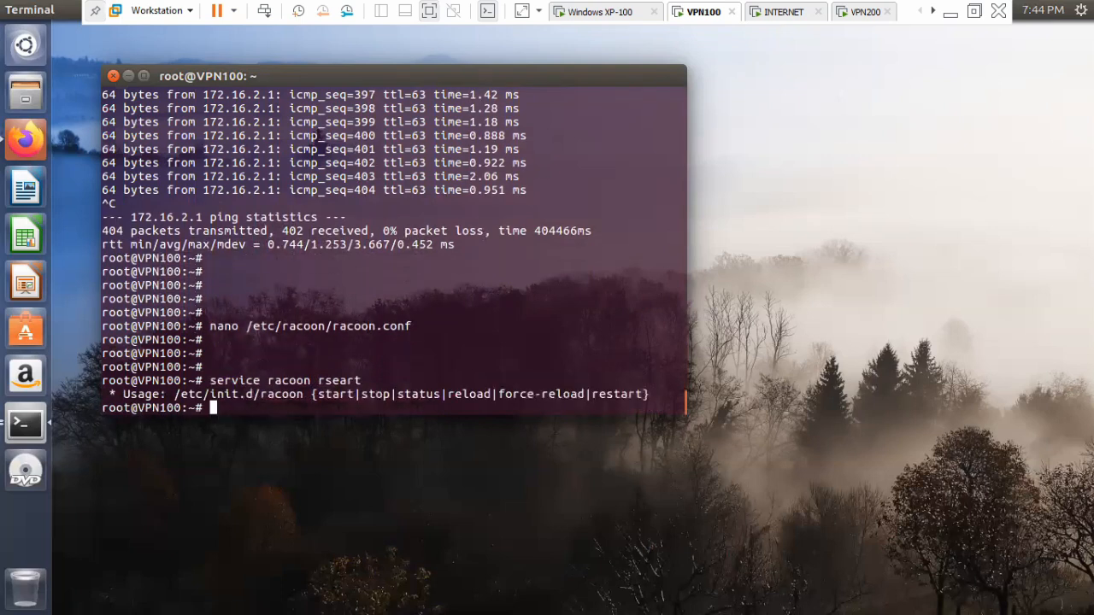
key(Up)
key(BackSpace)
key(BackSpace)
key(BackSpace)
key(BackSpace)
Open /etc/ipsec-tools.conf in nano and move down towards the spdadd policies.
key(BackSpace)
key(BackSpace)
text(restart)
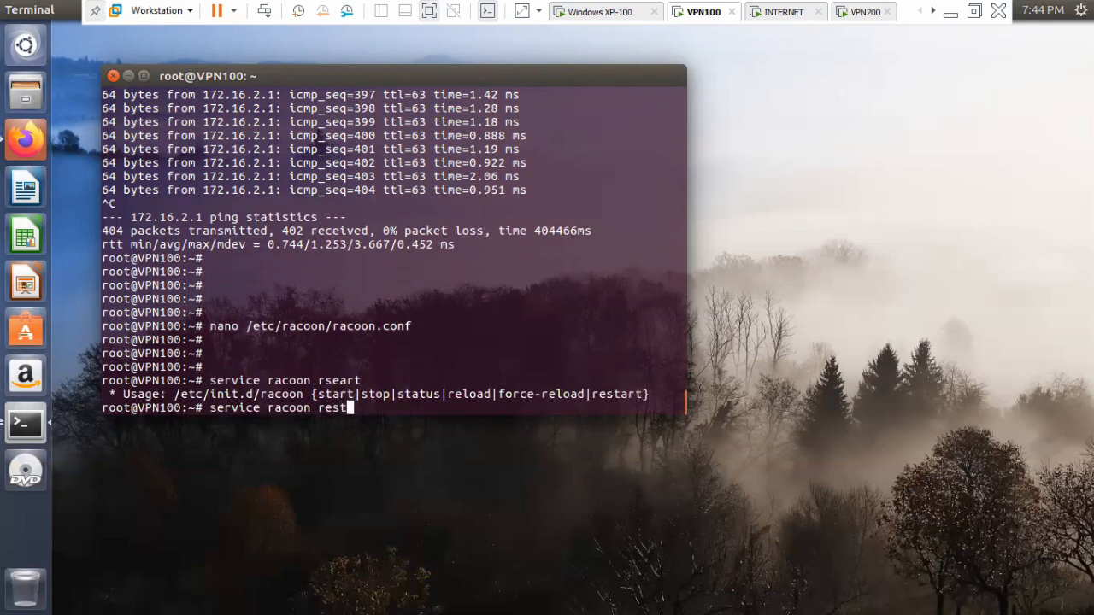
key(Return)
key(Return)
key(Return)
key(Return)
key(Return)
text(an)
key(BackSpace)
key(BackSpace)
text(nano )
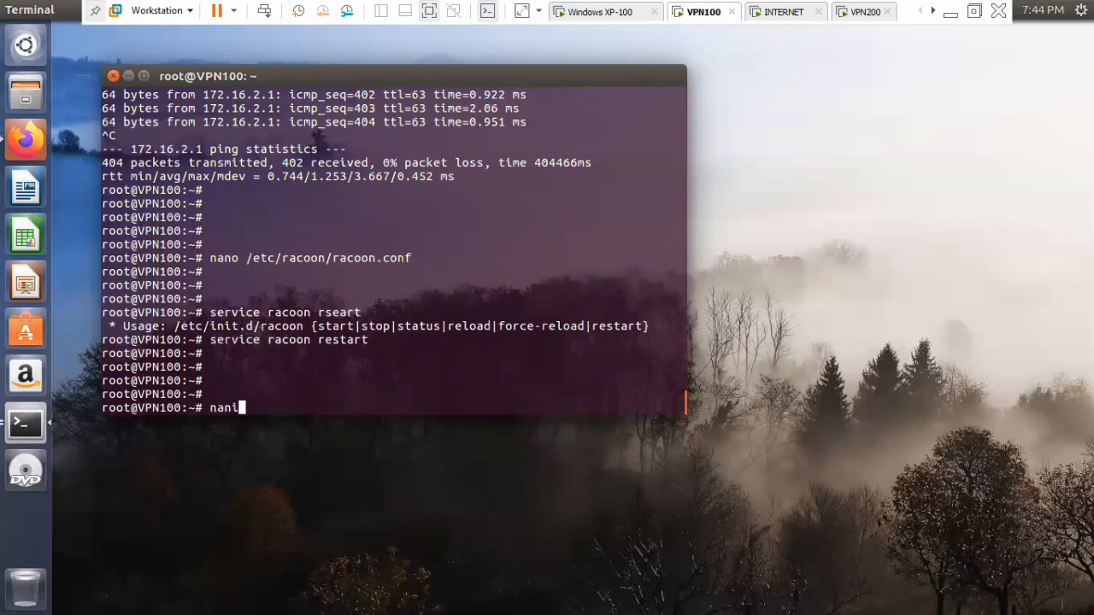
text(/etc/ipsec-tools.conf)
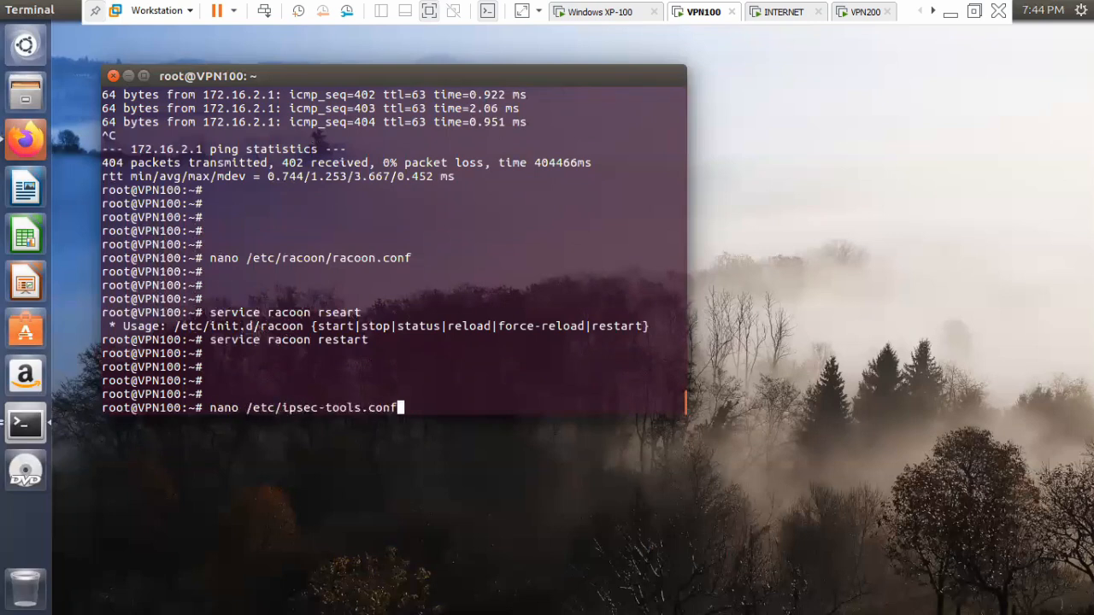
key(Return)
key(Down)
key(Down)
key(Down)
key(Down)
key(Down)
key(Down)
key(Down)
key(Down)
key(Down)
key(Down)
key(Down)
key(Down)
key(Down)
key(Down)
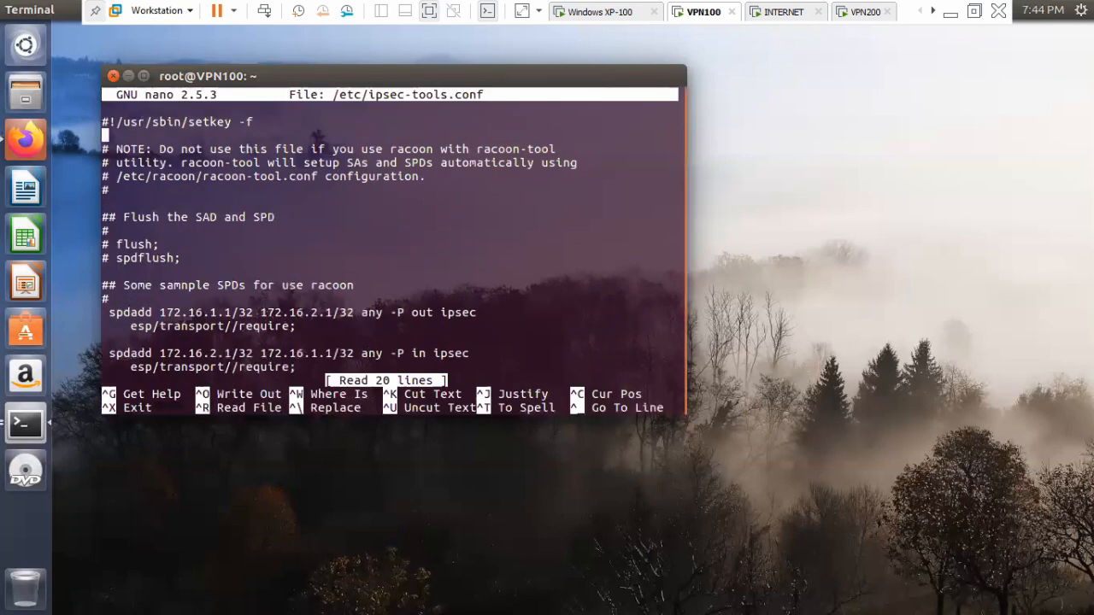
Replace the source address of the outbound spdadd policy with 192.168.100.50, keeping the /32 suffix.
key(Right)
key(Right)
key(Right)
key(Right)
key(Right)
key(Right)
key(Right)
key(Right)
key(Right)
key(Right)
key(Right)
key(Right)
key(Right)
key(Right)
key(Right)
key(Right)
key(Right)
key(Right)
key(BackSpace)
key(BackSpace)
key(BackSpace)
key(BackSpace)
key(BackSpace)
key(BackSpace)
key(BackSpace)
key(BackSpace)
key(BackSpace)
text(92.168.100.50)
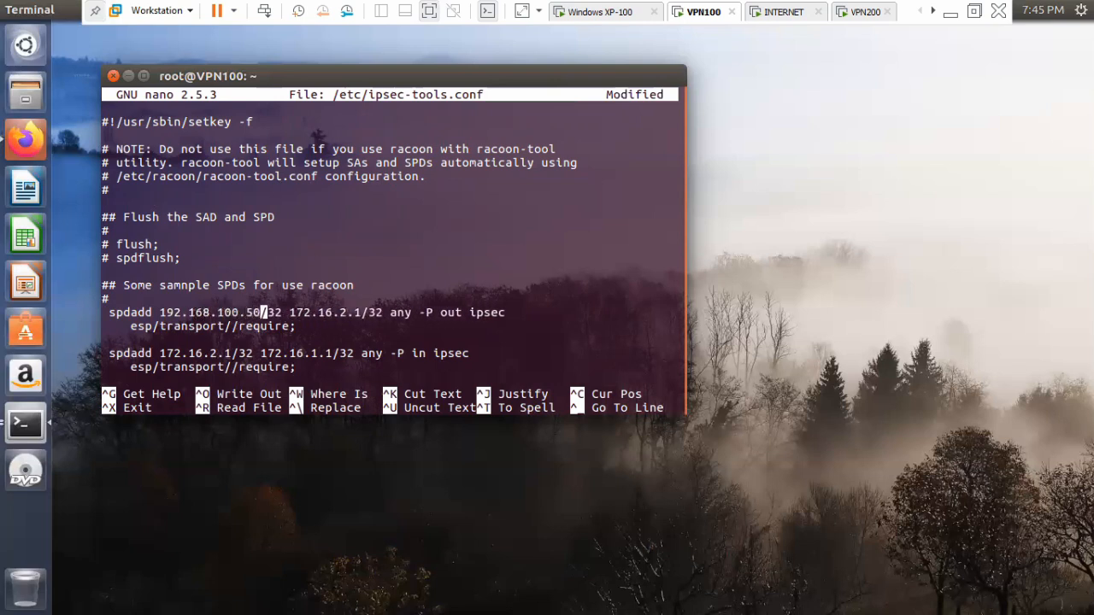
Replace the destination address of the outbound spdadd policy with 192.168.200.50, keeping the /32 suffix.
key(Right)
key(Right)
key(Right)
key(Right)
key(Right)
key(Right)
key(Right)
key(Right)
key(Right)
key(Right)
key(Right)
key(Right)
key(Right)
key(Right)
key(BackSpace)
key(BackSpace)
key(BackSpace)
key(BackSpace)
key(BackSpace)
key(BackSpace)
key(BackSpace)
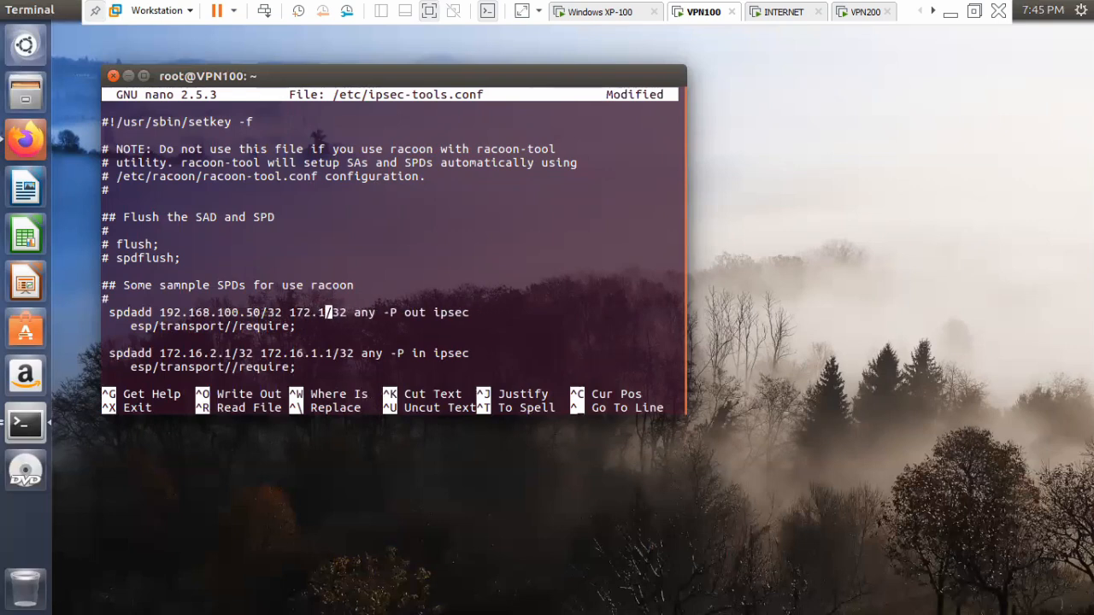
key(BackSpace)
key(BackSpace)
text(92.168.)
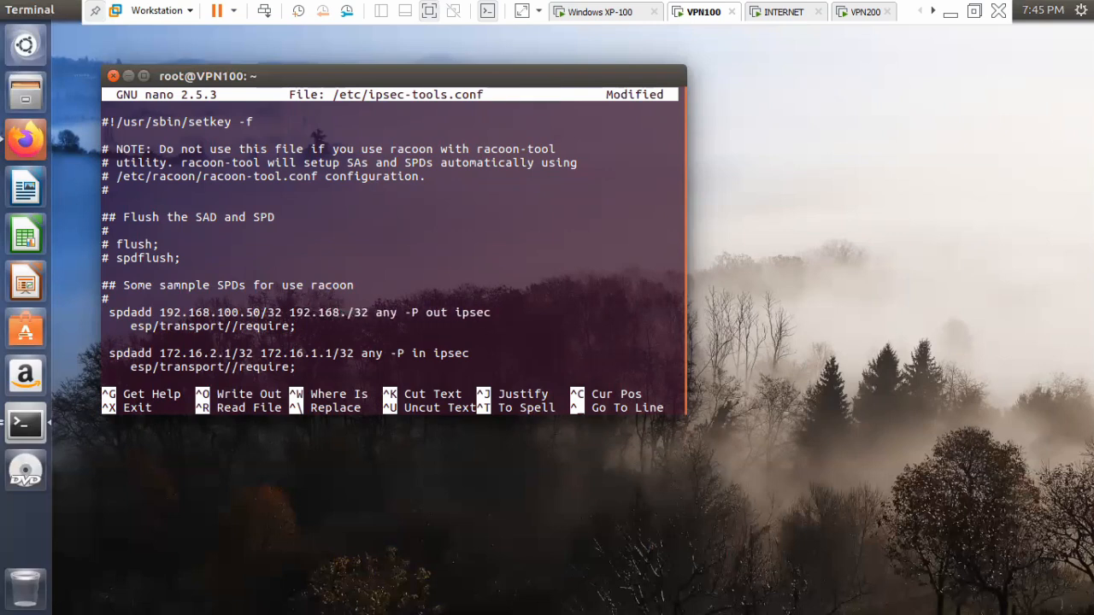
text(200)
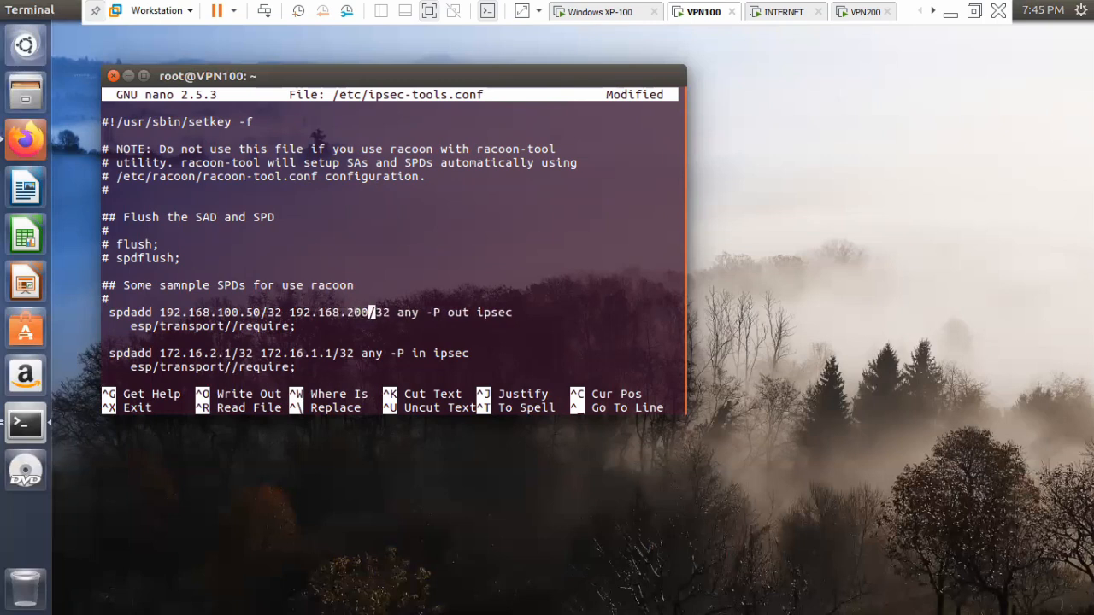
text(.50)
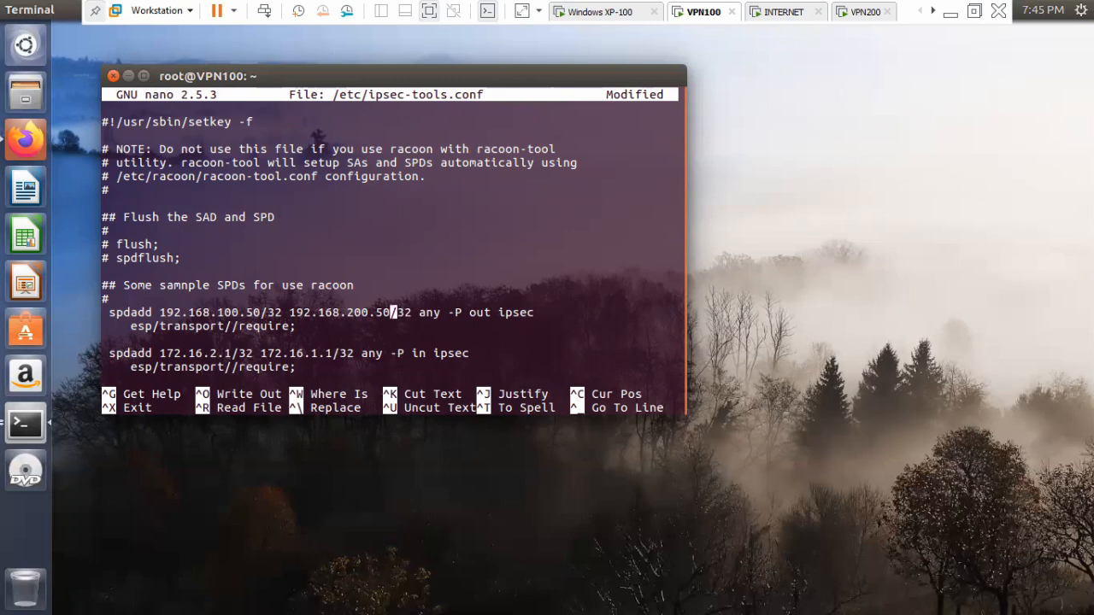
Change the ESP mode of the outbound policy from transport to tunnel.
key(Down)
key(Left)
key(Left)
key(Left)
key(Left)
key(Left)
key(Left)
key(Left)
key(Left)
key(Left)
key(Left)
key(BackSpace)
key(BackSpace)
key(BackSpace)
key(BackSpace)
key(BackSpace)
key(BackSpace)
key(BackSpace)
key(BackSpace)
text(unn)
key(End)
text(l)
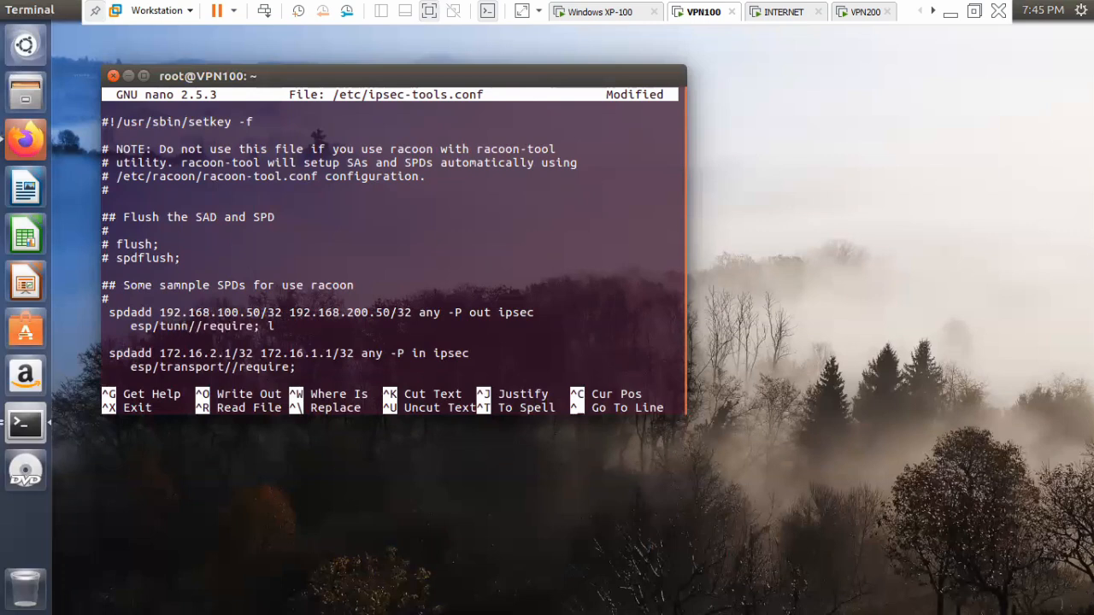
key(BackSpace)
key(BackSpace)
key(Left)
key(Left)
key(Left)
key(Left)
key(Left)
key(Left)
key(Left)
key(Left)
key(Left)
key(Left)
text(el)
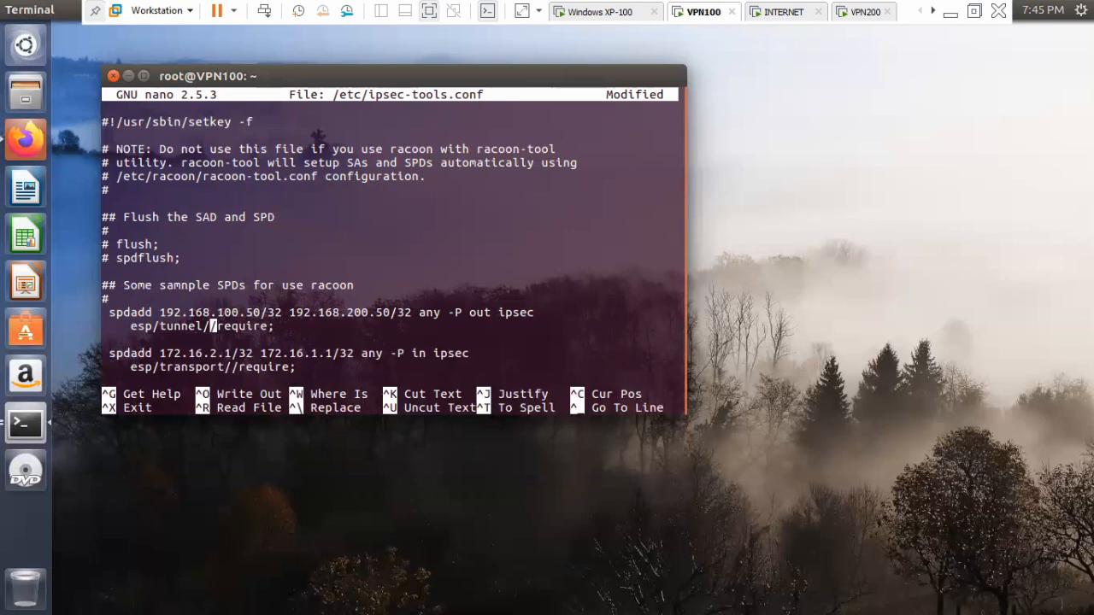
Insert the tunnel endpoints 172.16.1.1-172.16.2.1 between the two slashes before "require" in the outbound policy.
text(172.)
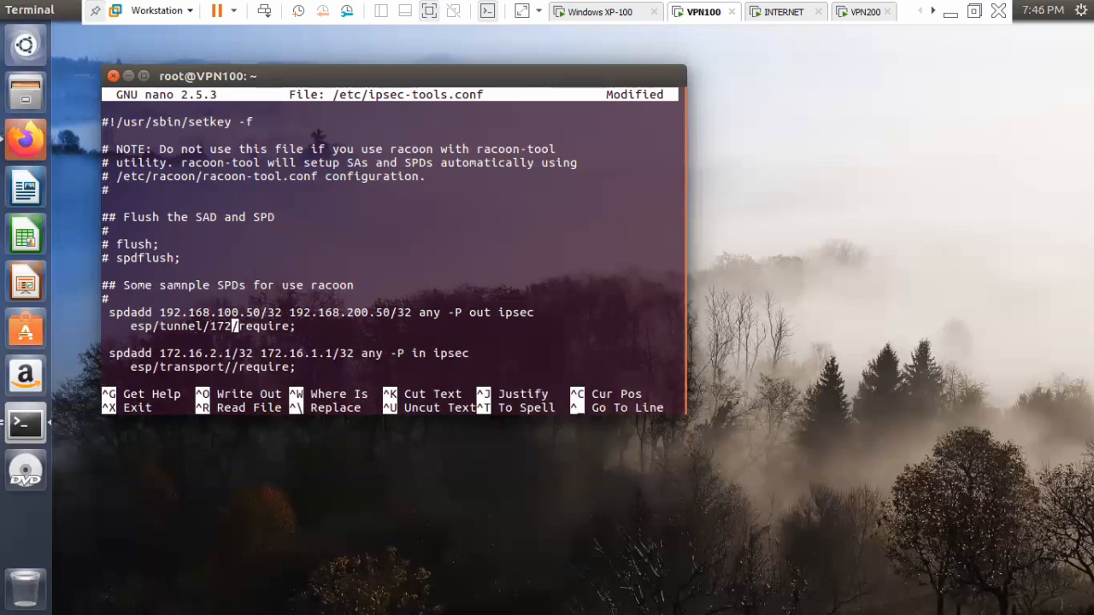
text(168)
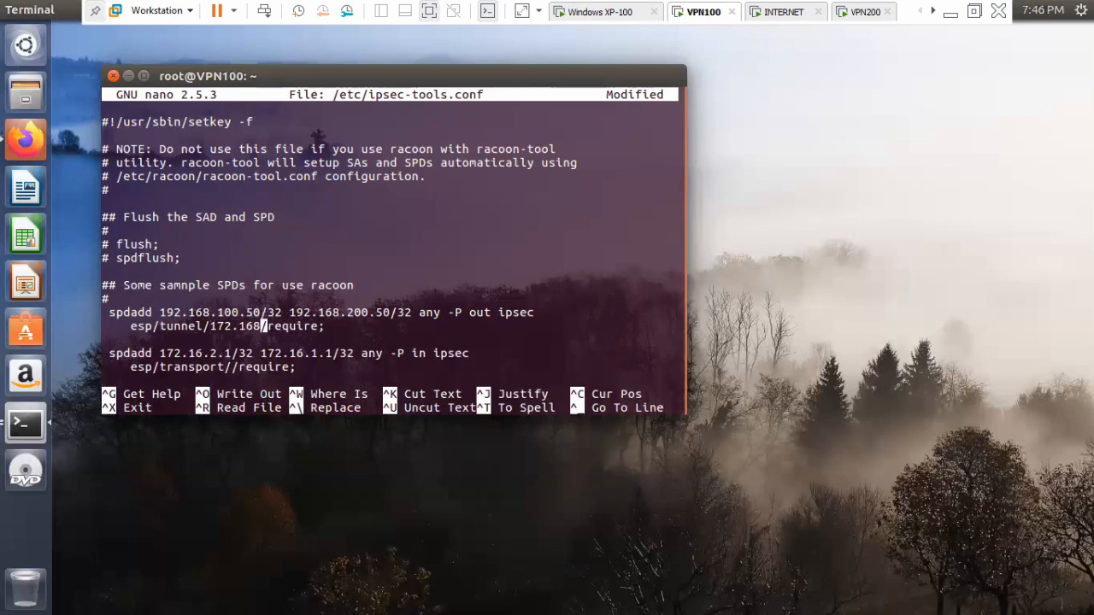
key(BackSpace)
text(.1.1)
text(-172)
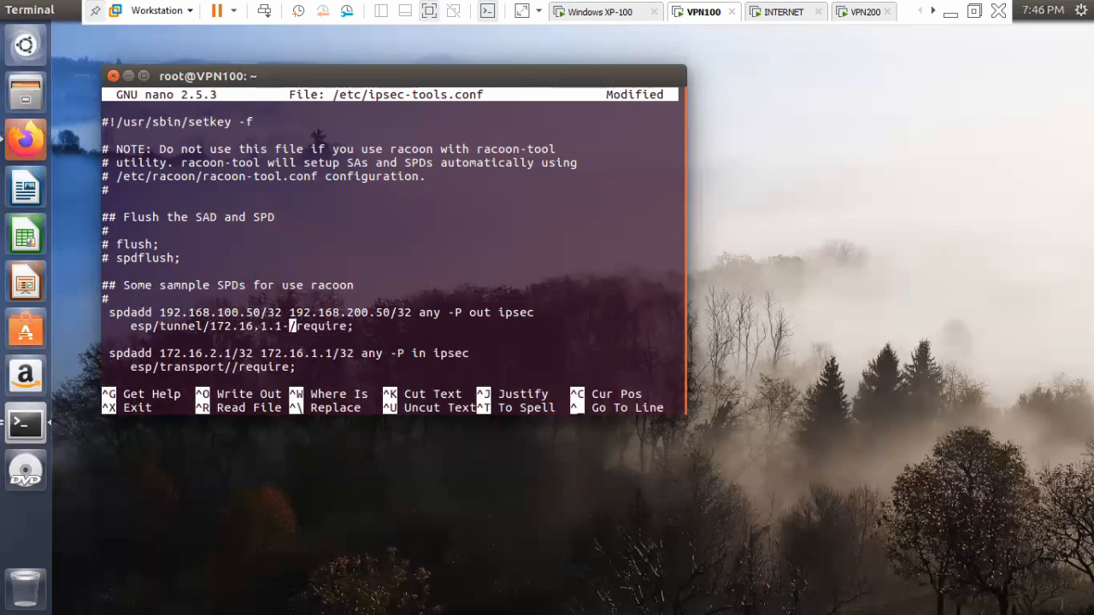
text(.16.2.1)
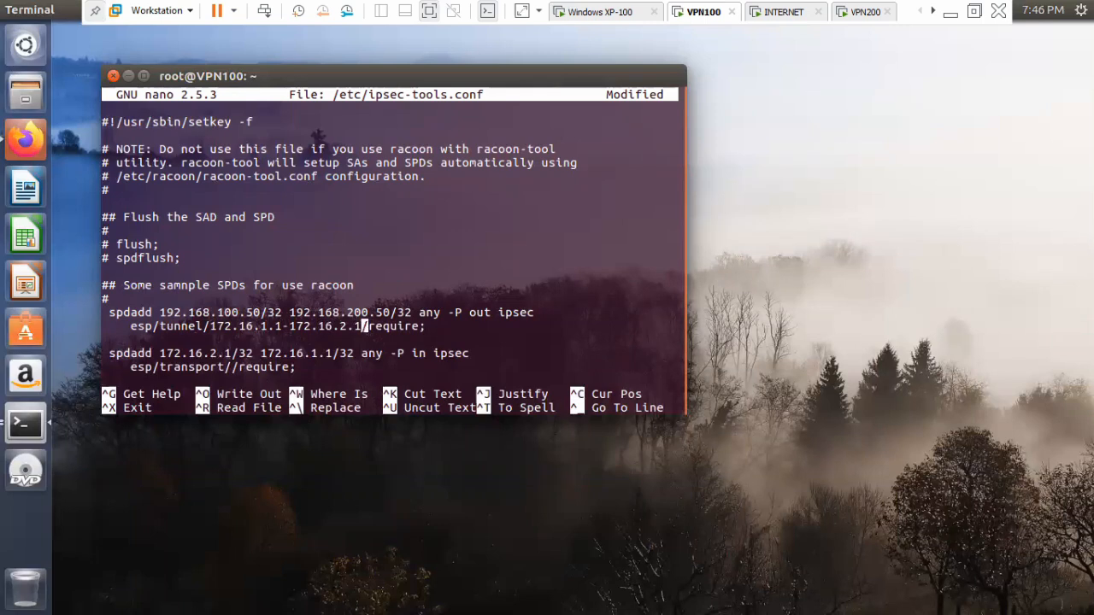
Replace the source address of the inbound spdadd policy with 192.168.200.50, keeping the /32 suffix.
key(Up)
key(Up)
key(Up)
key(Up)
key(Up)
key(Up)
key(Left)
key(Left)
key(Left)
key(Left)
key(Left)
key(Left)
key(Left)
key(Left)
key(Left)
key(Left)
key(Left)
key(Left)
key(Left)
key(Left)
key(Left)
key(Left)
key(BackSpace)
key(BackSpace)
key(BackSpace)
key(BackSpace)
key(BackSpace)
key(BackSpace)
key(BackSpace)
key(BackSpace)
key(BackSpace)
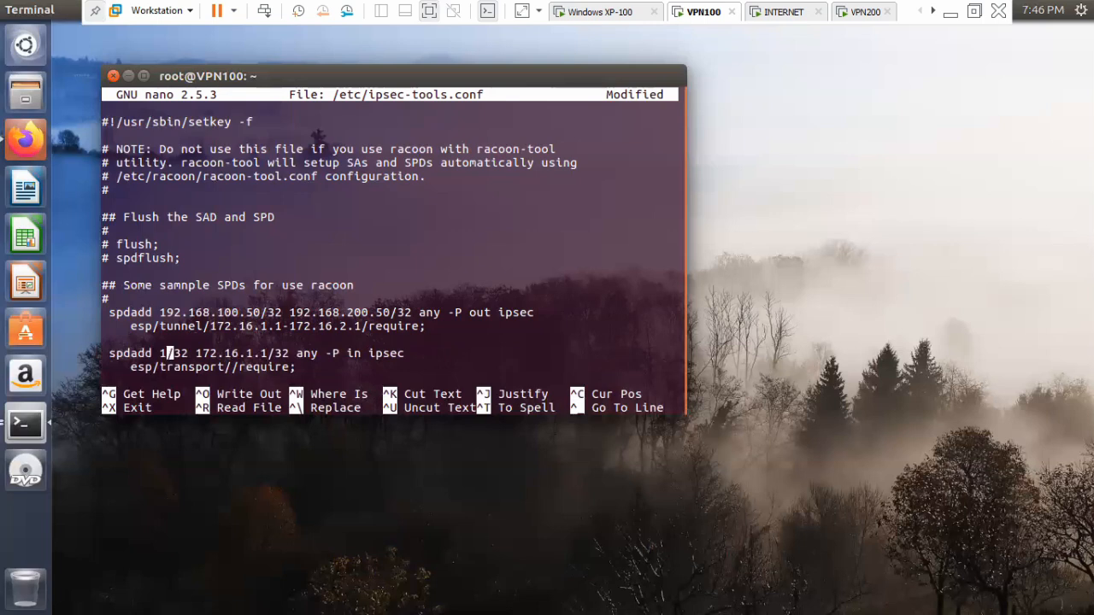
text(92.1)
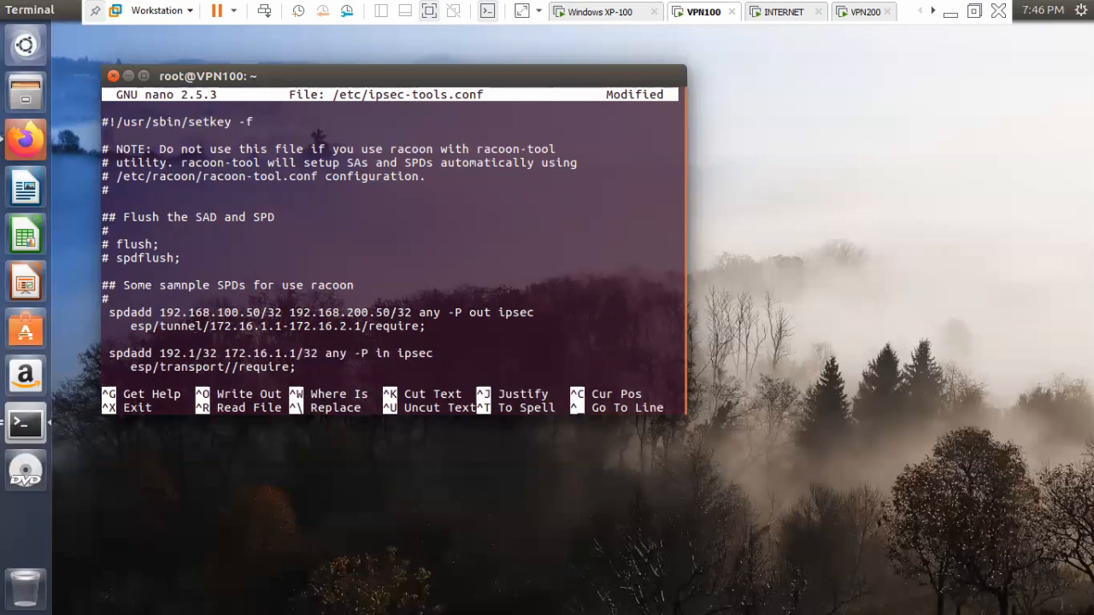
text(6)
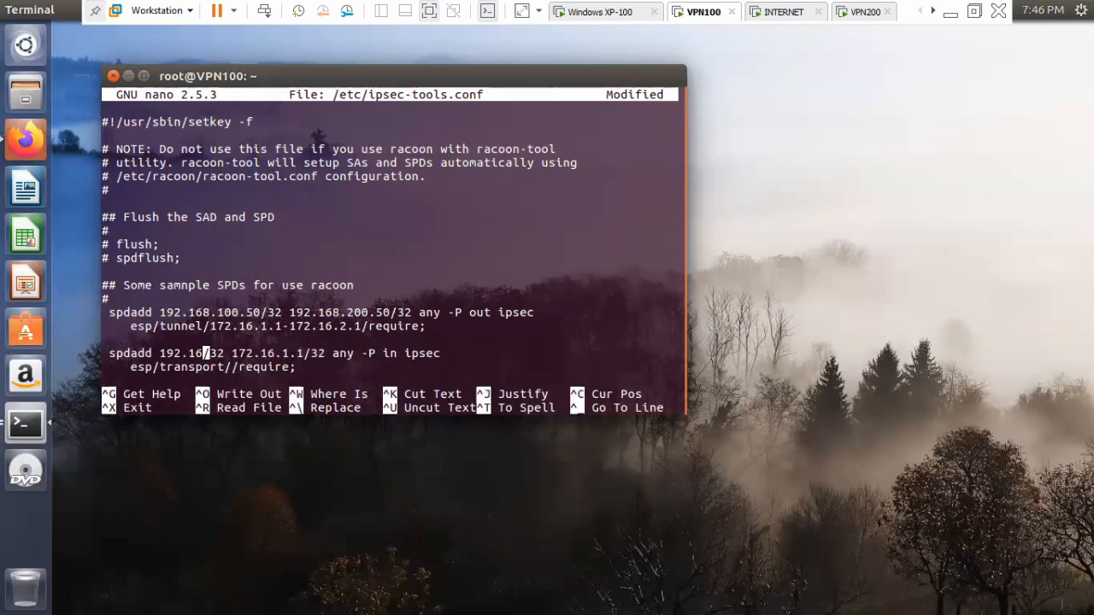
text(8.)
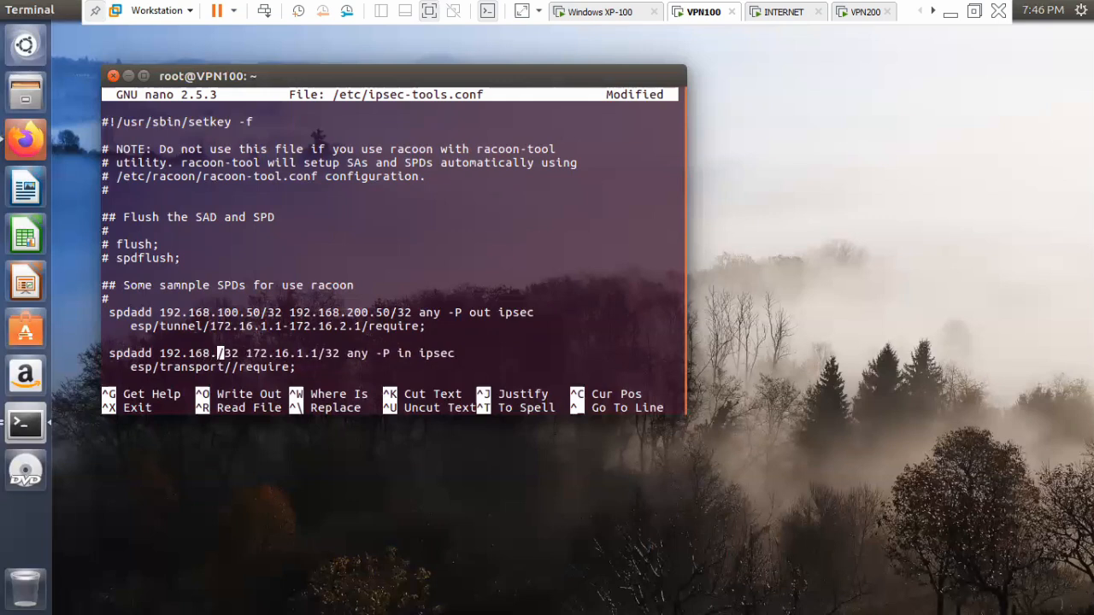
text(200.50)
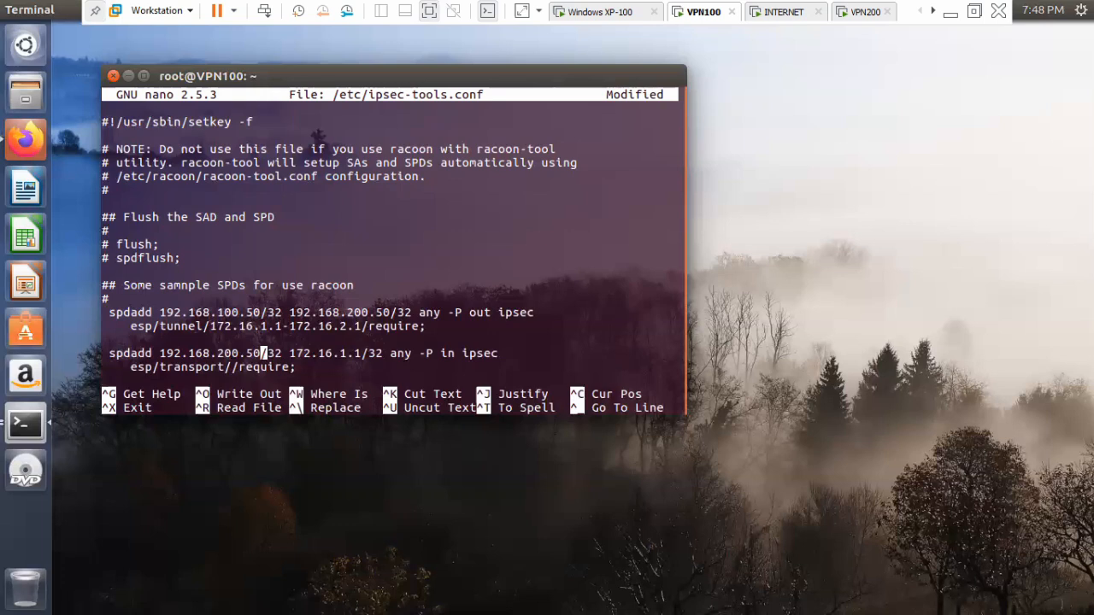
Replace the destination address of the inbound spdadd policy with 192.168.100.50, keeping the /32 suffix.
key(Right)
key(Right)
key(Right)
key(Right)
key(Right)
key(Right)
key(Right)
key(Right)
key(Right)
key(Right)
key(Right)
key(Right)
key(Right)
key(Right)
key(BackSpace)
key(BackSpace)
key(BackSpace)
key(BackSpace)
key(BackSpace)
key(BackSpace)
key(BackSpace)
key(BackSpace)
key(BackSpace)
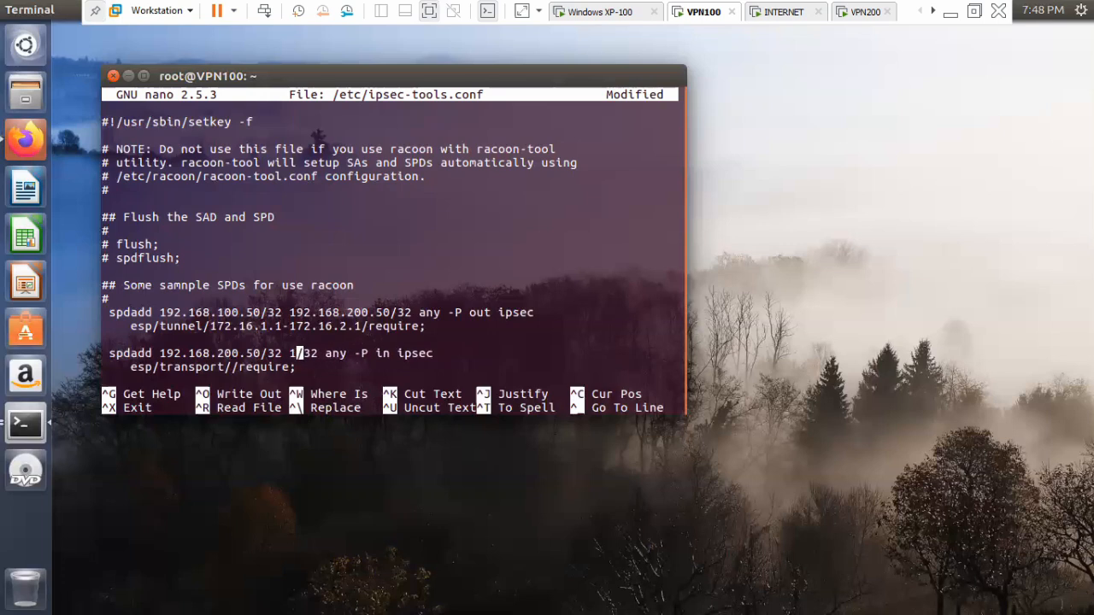
text(92.168)
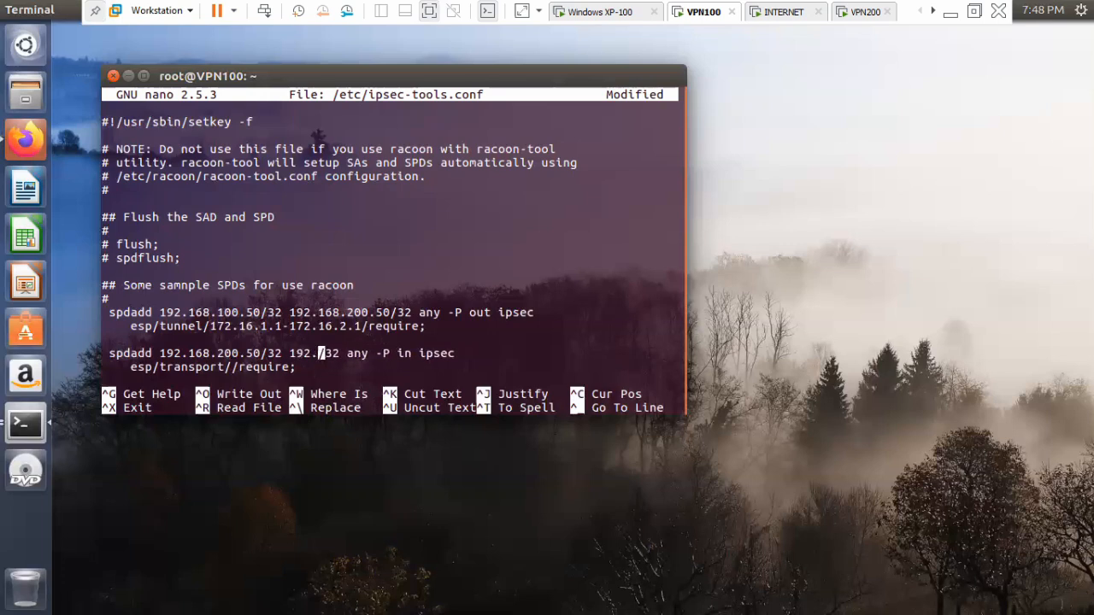
text(.)
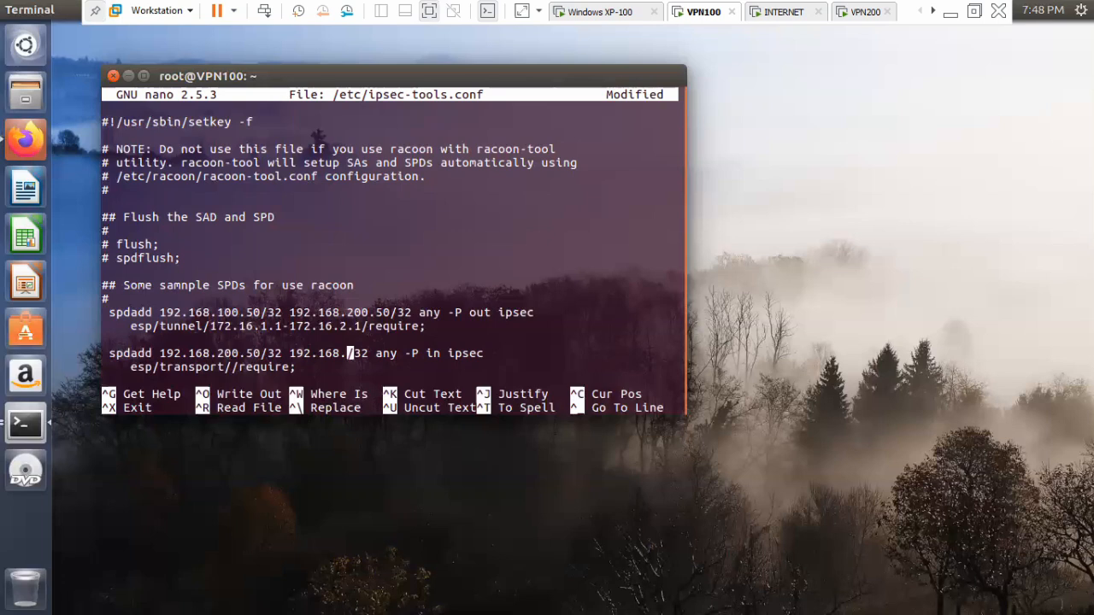
text(100.50)
Change the ESP mode of the inbound policy from transport to tunnel.
key(Down)
key(Left)
key(Left)
key(Left)
key(Left)
key(Left)
key(Left)
key(Left)
key(Left)
key(Left)
key(Left)
key(Left)
key(Left)
key(Right)
key(BackSpace)
key(BackSpace)
key(BackSpace)
key(BackSpace)
key(BackSpace)
key(BackSpace)
key(BackSpace)
key(BackSpace)
text(esp/t)
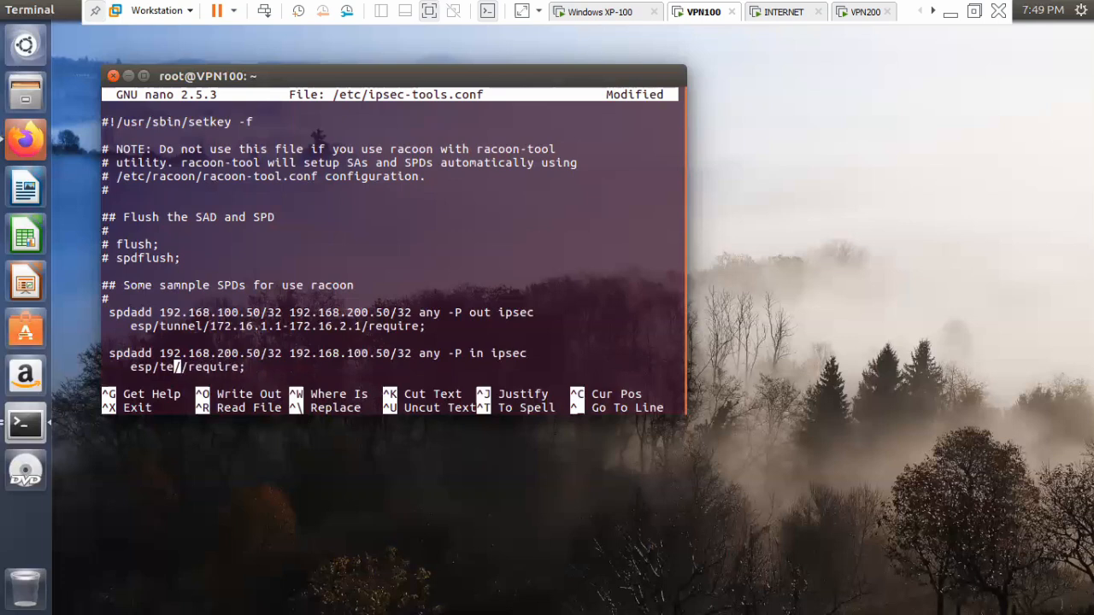
text(un)
key(BackSpace)
key(BackSpace)
key(BackSpace)
text(unnel/172.16.2.1-172.16.1.1)
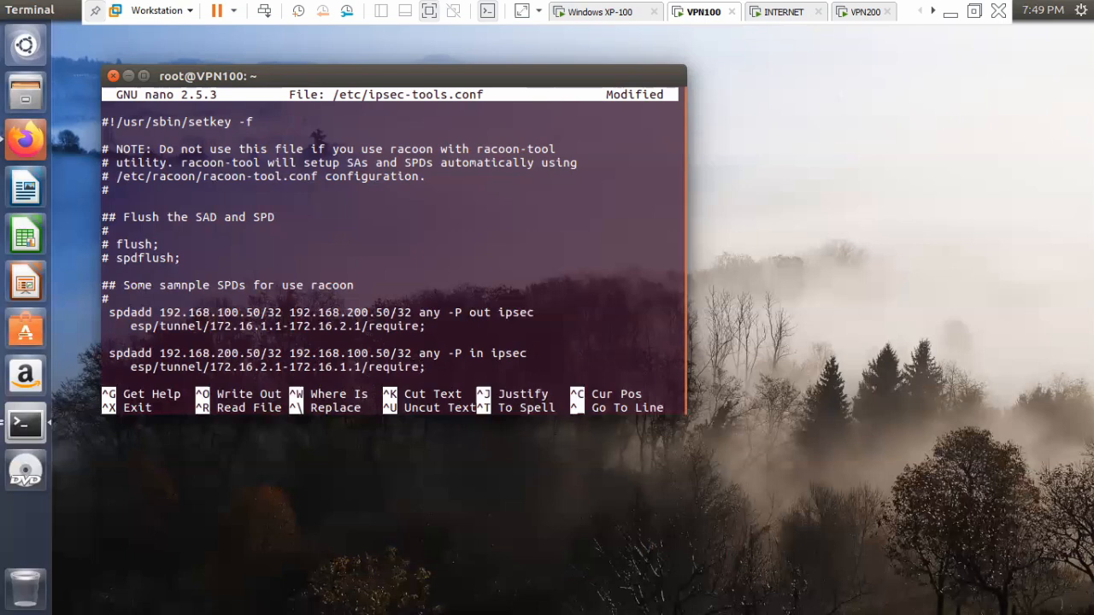
Save /etc/ipsec-tools.conf under the same name and exit the nano editor.
key(ctrl+o)
key(Return)
key(ctrl+x)
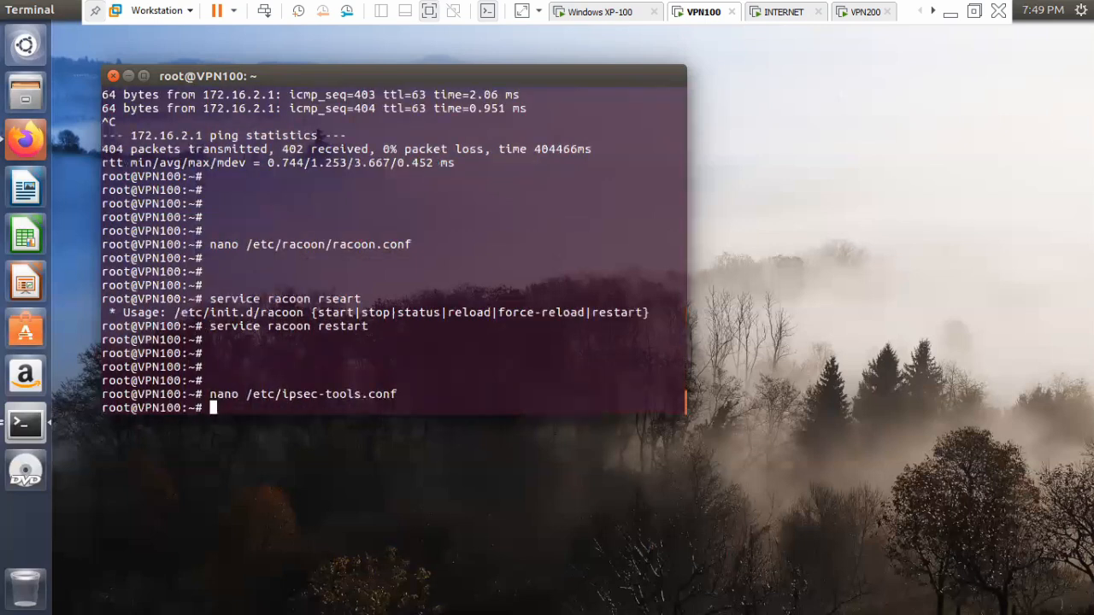
Restart the setkey service on VPN100 with "service setkey restart".
key(Return)
key(Return)
key(Return)
text(service setkey restart)
key(Return)
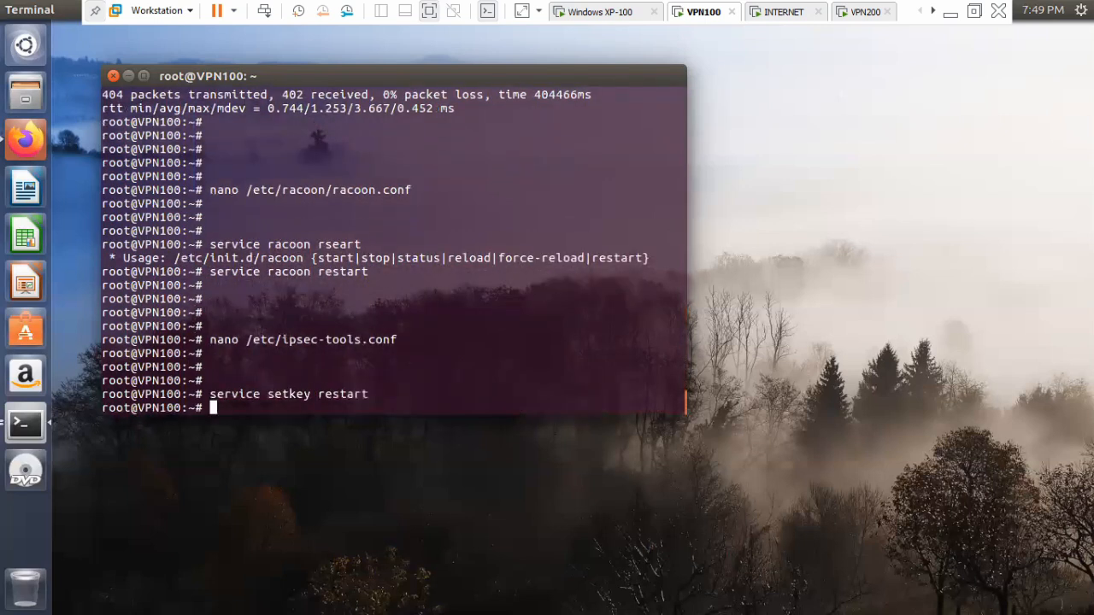
key(Return)
key(Return)
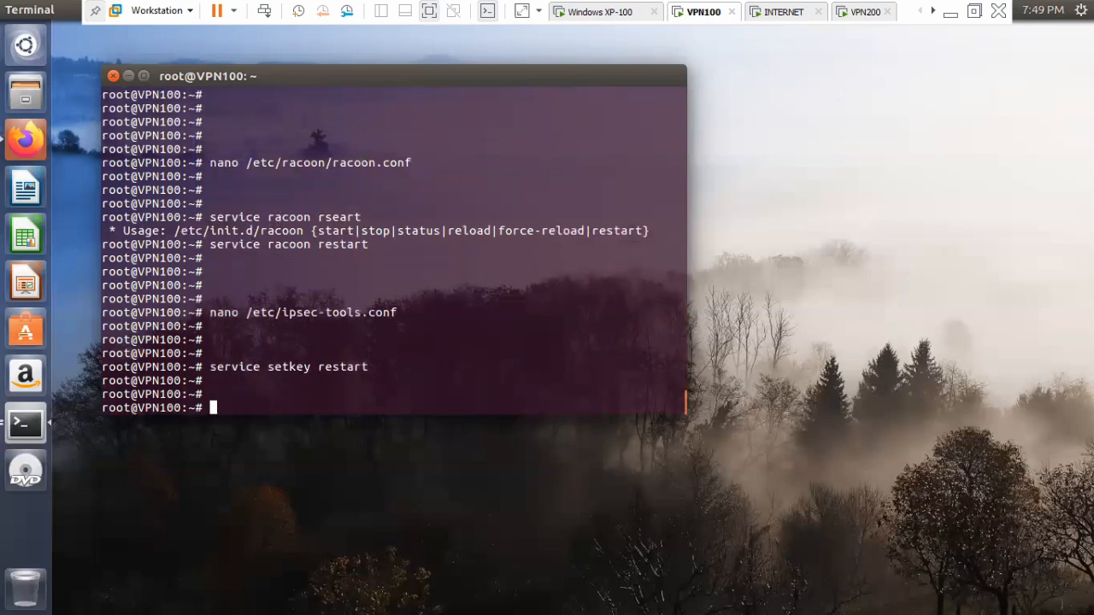
Switch to the VPN200 virtual machine and unlock its session with the account password.
click(863, 11)
click(201, 341)
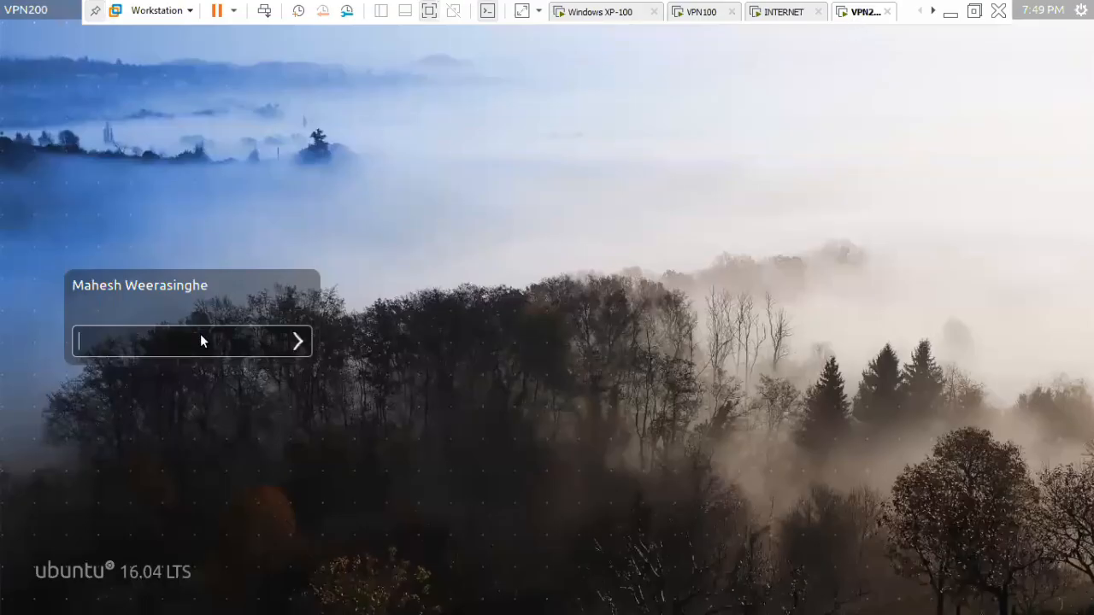
text(****)
key(Return)
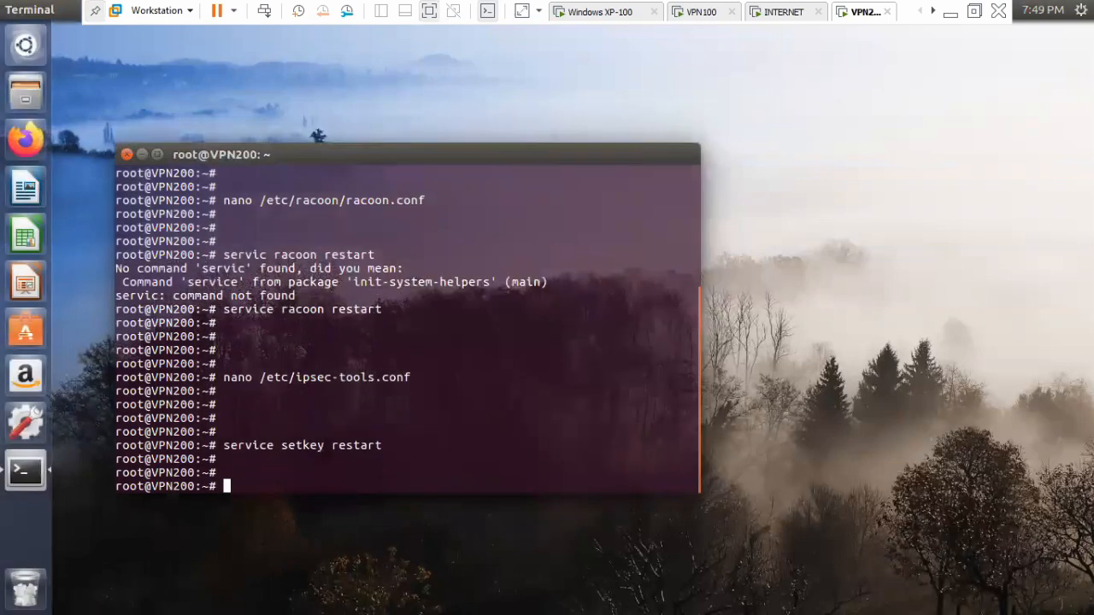
Open /etc/racoon/racoon.conf in nano on VPN200.
key(Return)
text(nano /etc/)
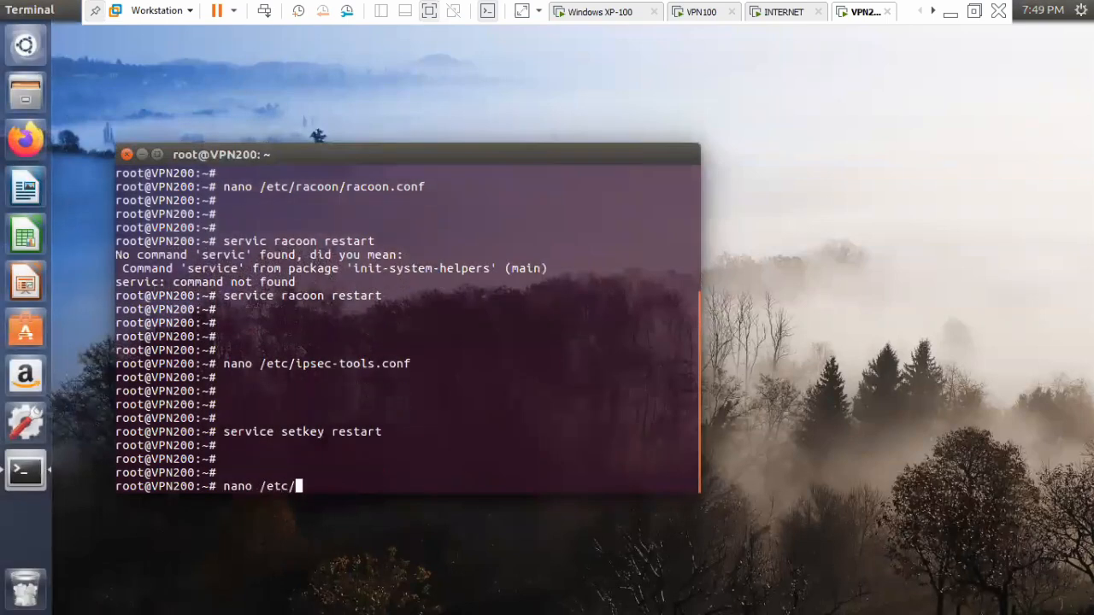
text(racoon)
key(BackSpace)
key(BackSpace)
key(BackSpace)
text(acoon/racoon.conf)
key(Return)
Replace the first address in the sainfo line with 192.168.200.50, keeping the /32[any] suffix.
key(Down)
key(Down)
key(Down)
key(Down)
key(Down)
key(Down)
key(Down)
key(Down)
key(Down)
key(Down)
key(Down)
key(Down)
key(Down)
key(Down)
key(Down)
key(Down)
key(Down)
key(Down)
key(Down)
key(Down)
key(Down)
key(Down)
key(Down)
key(Right)
key(Right)
key(Down)
key(Down)
key(Down)
key(Down)
key(Down)
key(Down)
key(Down)
key(Down)
key(Down)
key(Down)
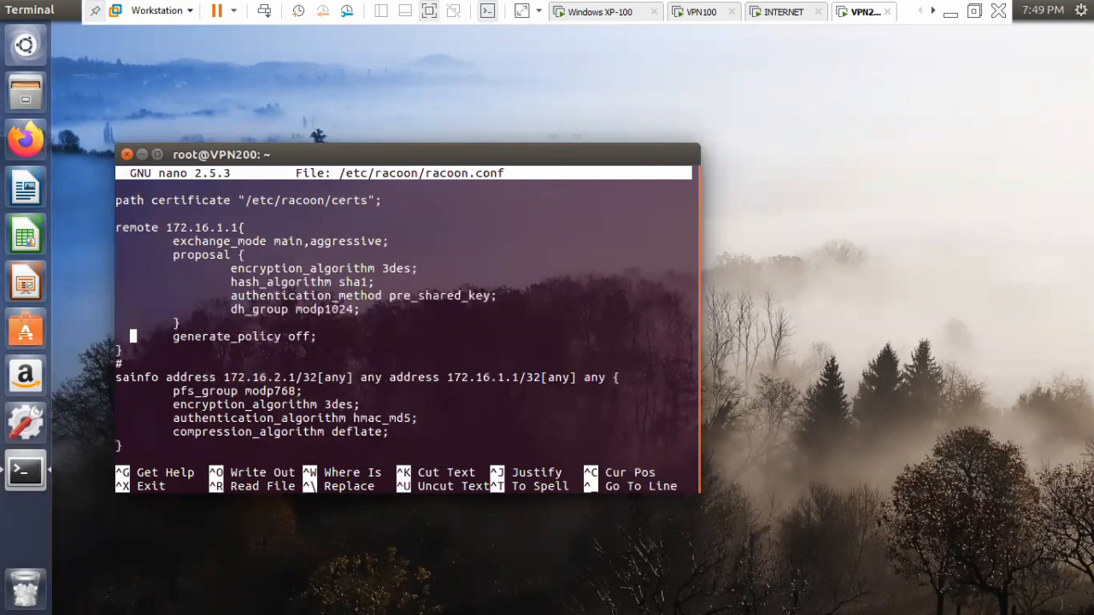
key(Right)
key(Right)
key(Right)
key(Right)
key(Right)
key(Right)
key(Right)
key(Right)
key(Right)
key(Right)
key(Right)
key(Right)
key(Right)
key(Right)
key(Right)
key(Right)
key(Right)
key(Right)
key(Right)
key(Right)
key(Right)
key(Right)
key(Right)
key(BackSpace)
key(BackSpace)
key(BackSpace)
key(BackSpace)
key(BackSpace)
key(BackSpace)
key(BackSpace)
key(BackSpace)
key(BackSpace)
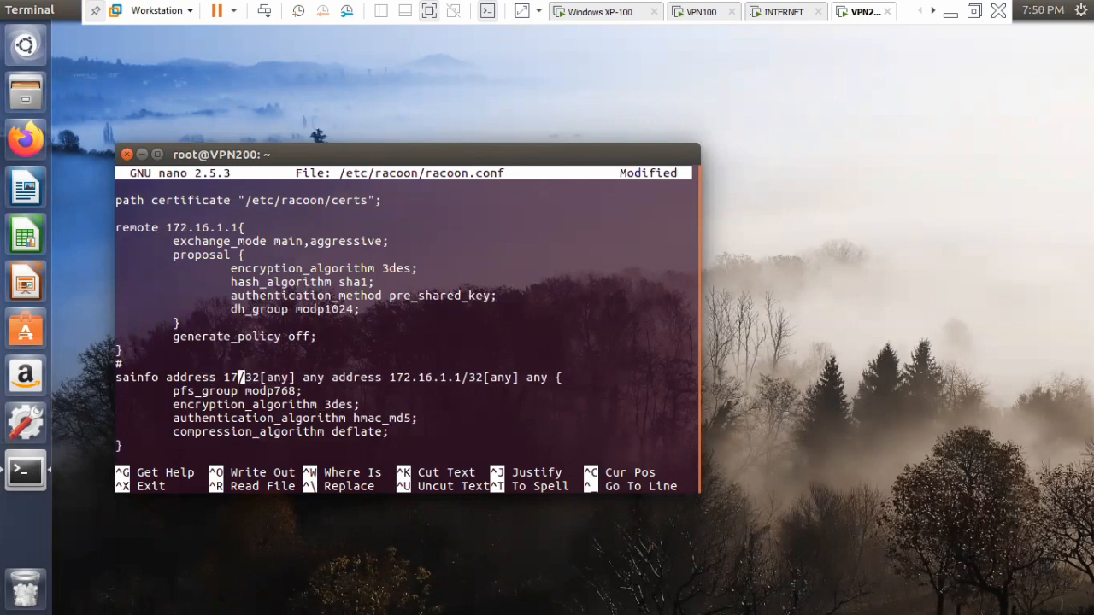
text(92.168)
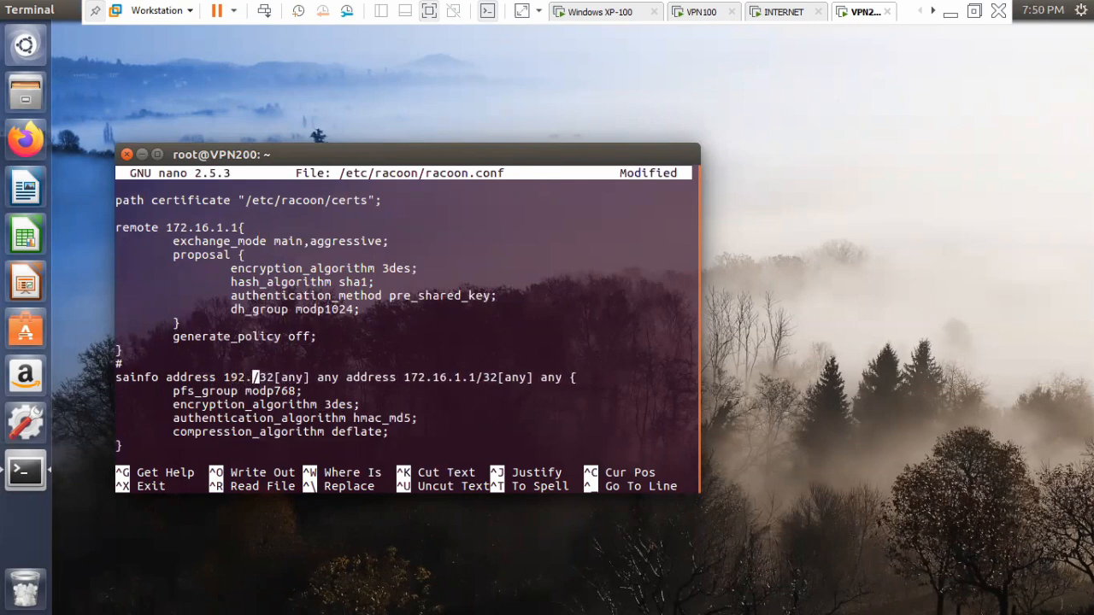
text(.200)
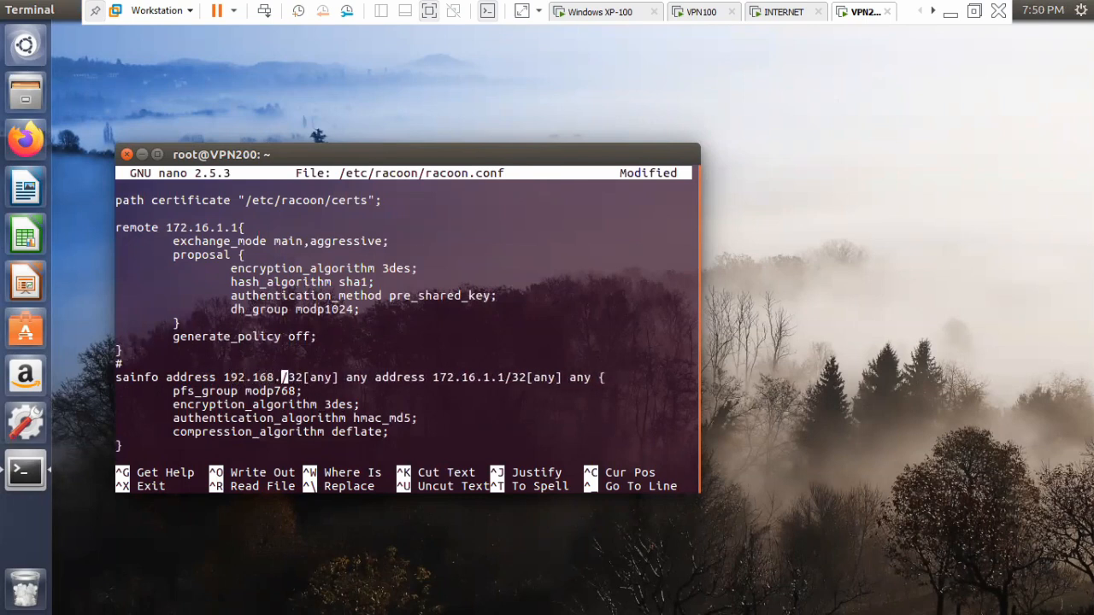
text(.50)
Replace the second address in the sainfo line with 192.168.100.50, keeping the /32[any] suffix.
key(Right)
key(Right)
key(Right)
key(Right)
key(Right)
key(Right)
key(Right)
key(Right)
key(Right)
key(Right)
key(Right)
key(Right)
key(Right)
key(Right)
key(Right)
key(Right)
key(Right)
key(Right)
key(Right)
key(Right)
key(Right)
key(Right)
key(Right)
key(Right)
key(Right)
key(Right)
key(Right)
key(Right)
key(Right)
key(Right)
key(BackSpace)
key(BackSpace)
key(BackSpace)
key(BackSpace)
key(BackSpace)
key(BackSpace)
key(BackSpace)
key(BackSpace)
key(BackSpace)
text(92.168.100.50)
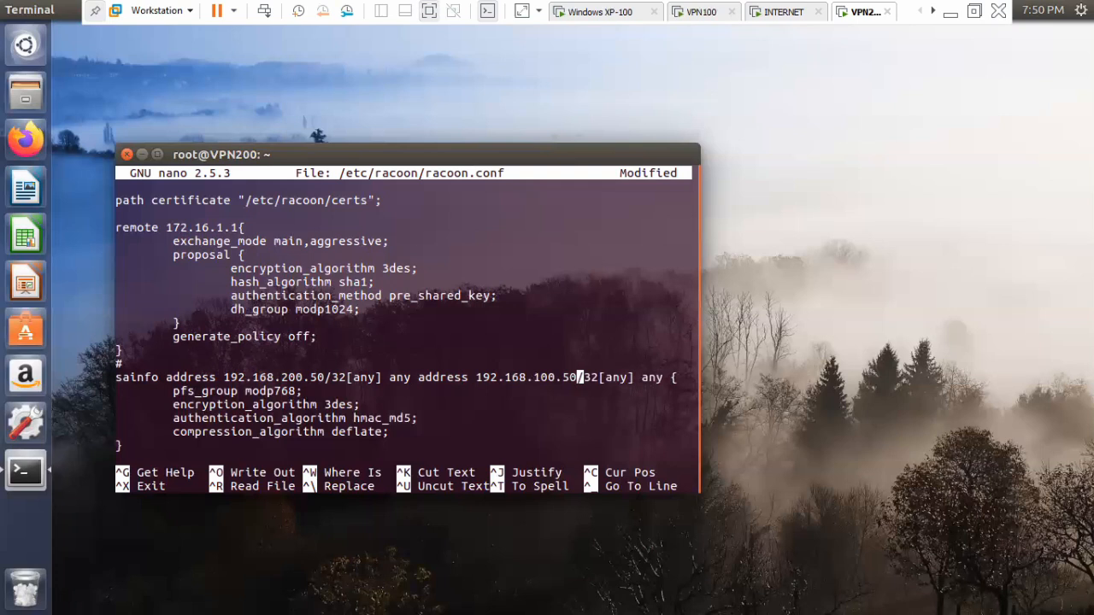
Save /etc/racoon/racoon.conf under the same name and exit the editor.
key(ctrl+o)
key(Return)
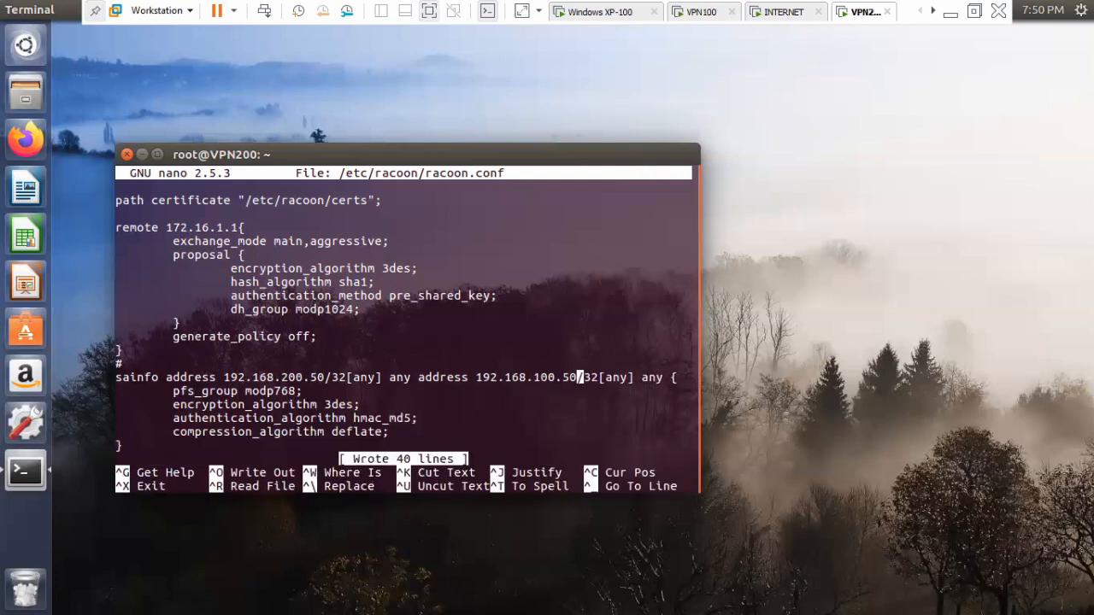
key(ctrl+x)
Restart the racoon service on VPN200 with "service racoon restart".
key(Return)
key(Return)
text(service r)
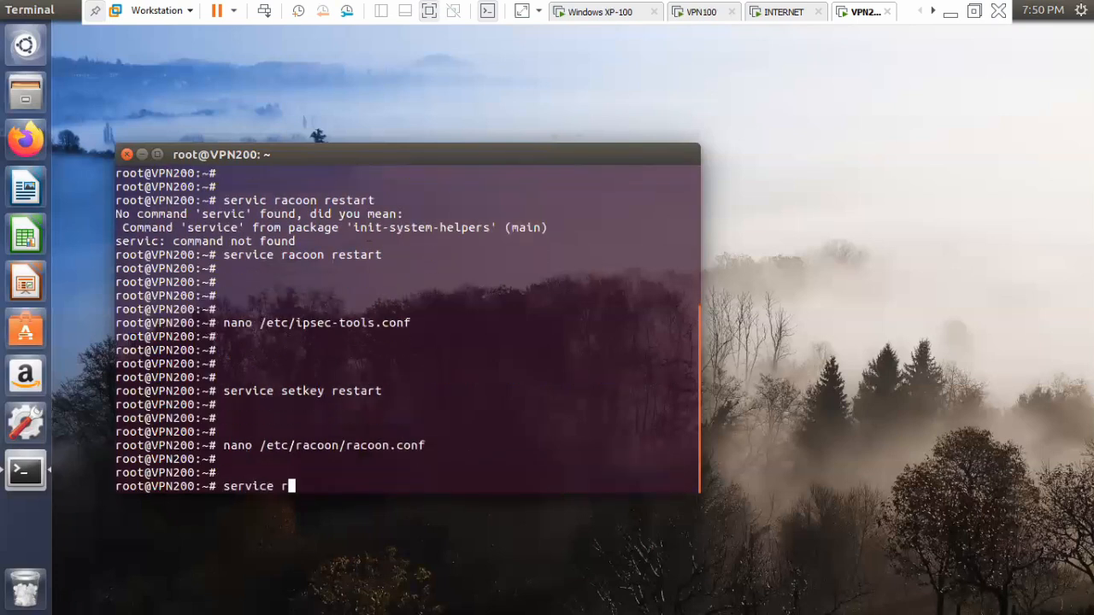
text(acoon restart)
key(Return)
key(Return)
key(Return)
key(Return)
Open /etc/ipsec-tools.conf in nano on VPN200.
text(n)
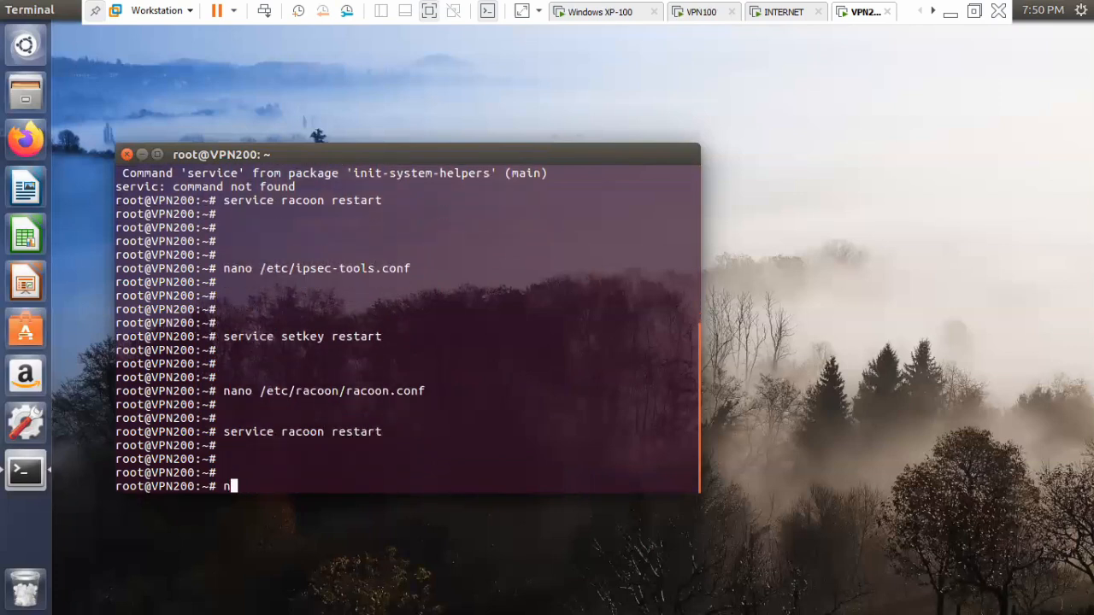
text(ano /etc/ipsec-tools.conf)
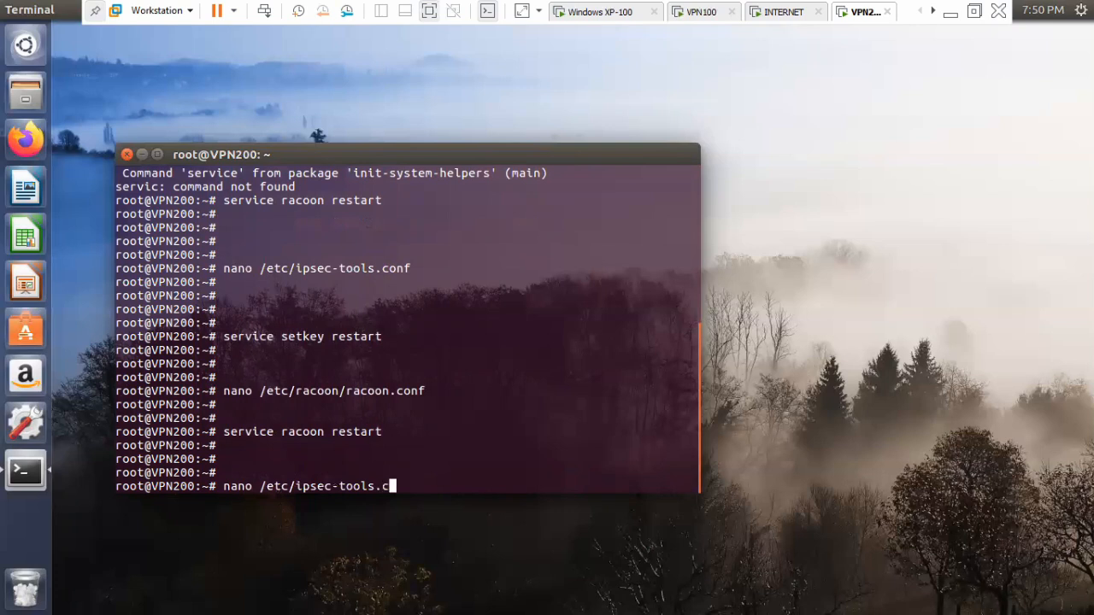
key(Return)
Replace the source address of VPN200's outbound spdadd policy with 192.168.200.50, keeping the /32 suffix.
key(Down)
key(Down)
key(Down)
key(Down)
key(Down)
key(Down)
key(Down)
key(Down)
key(Down)
key(Down)
key(Down)
key(Down)
key(Down)
key(Down)
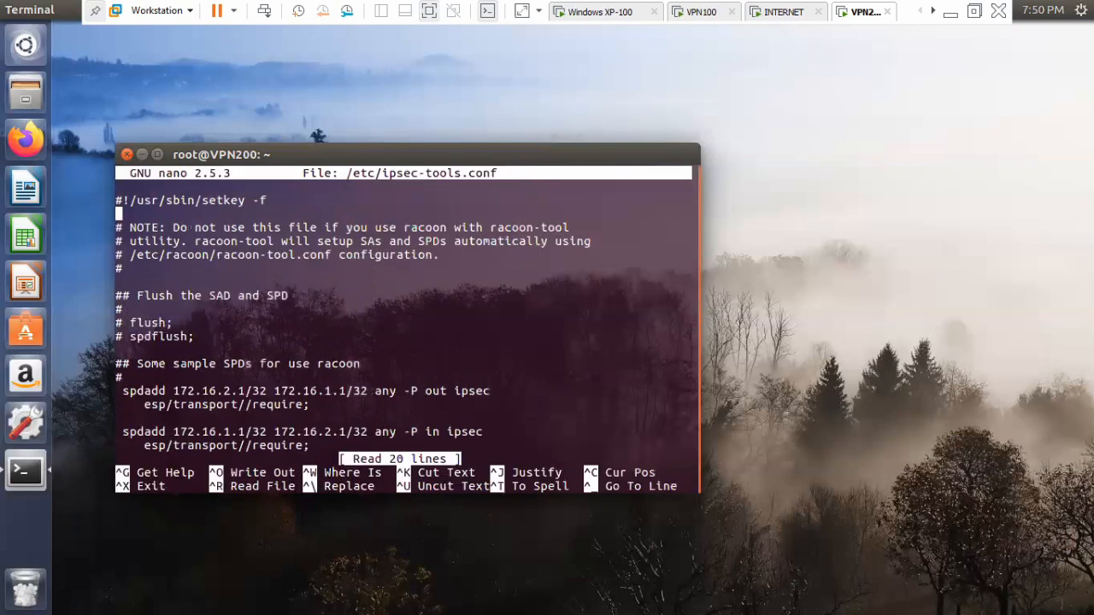
key(Right)
key(Right)
key(Right)
key(Right)
key(Right)
key(Right)
key(Right)
key(Right)
key(Right)
key(Right)
key(Right)
key(Right)
key(Right)
key(Right)
key(Right)
key(Right)
key(Right)
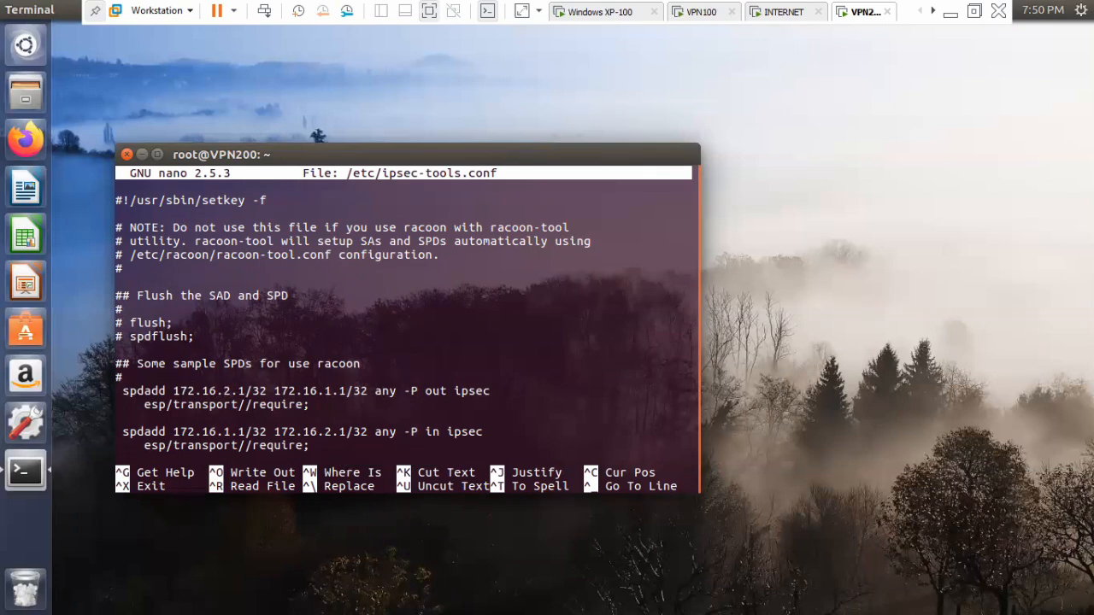
key(BackSpace)
key(BackSpace)
key(BackSpace)
key(BackSpace)
key(BackSpace)
key(BackSpace)
key(BackSpace)
key(BackSpace)
key(BackSpace)
text(92.168.)
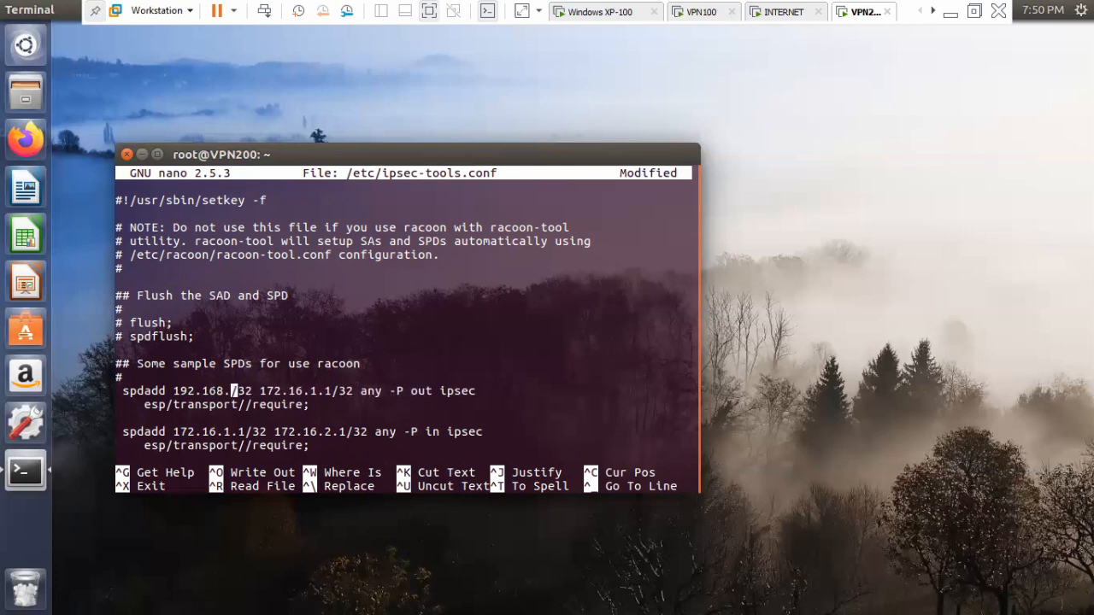
text(200)
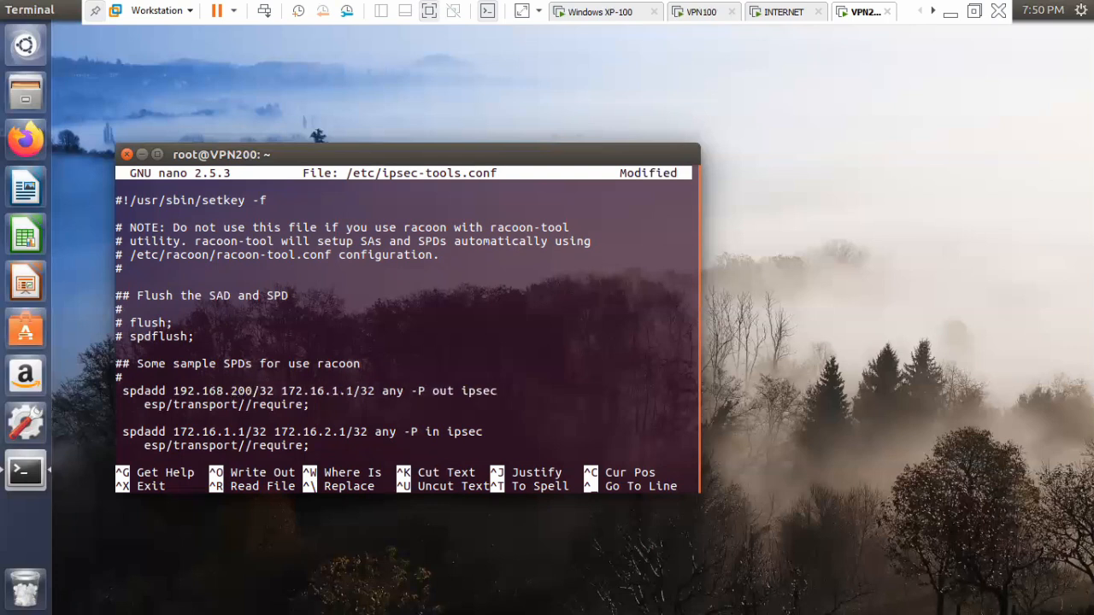
text(.)
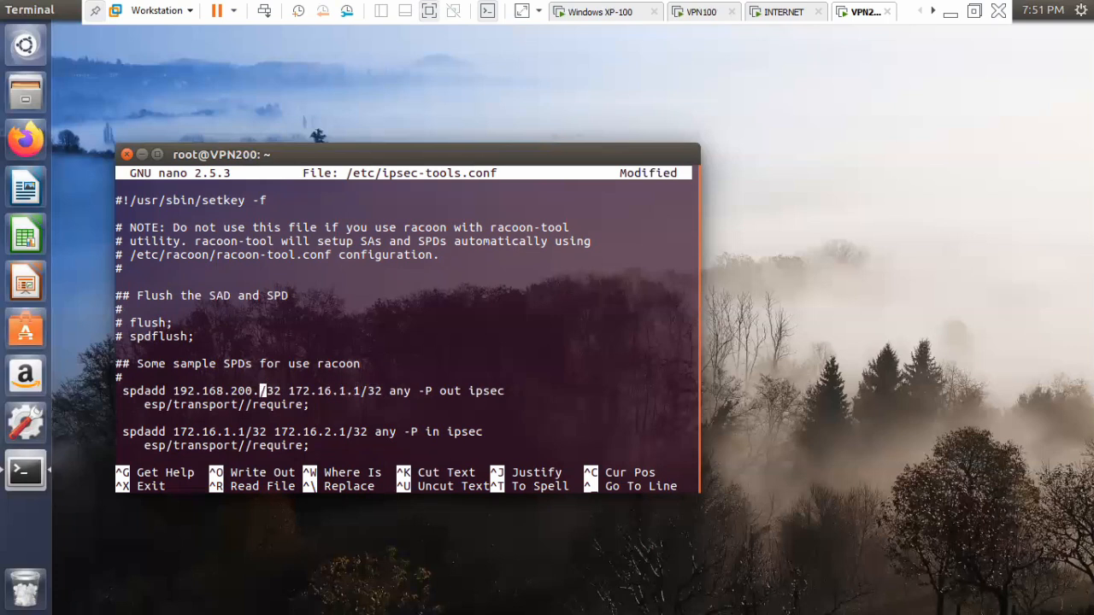
text(50)
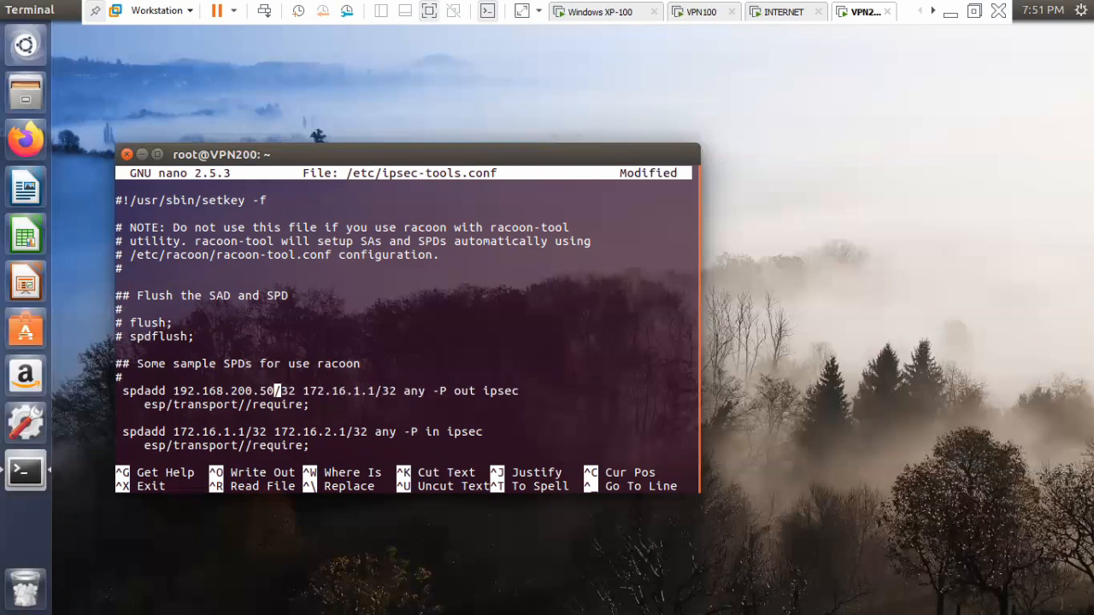
Replace the destination address of VPN200's outbound spdadd policy with 192.168.100.50, keeping the /32 suffix.
key(Right)
key(Right)
key(Right)
key(Right)
key(Right)
key(Right)
key(Right)
key(Right)
key(Right)
key(Right)
key(Right)
key(Right)
key(Right)
key(Right)
key(BackSpace)
key(BackSpace)
key(BackSpace)
key(BackSpace)
key(BackSpace)
key(BackSpace)
key(BackSpace)
key(BackSpace)
key(BackSpace)
text(92.168.100.50)
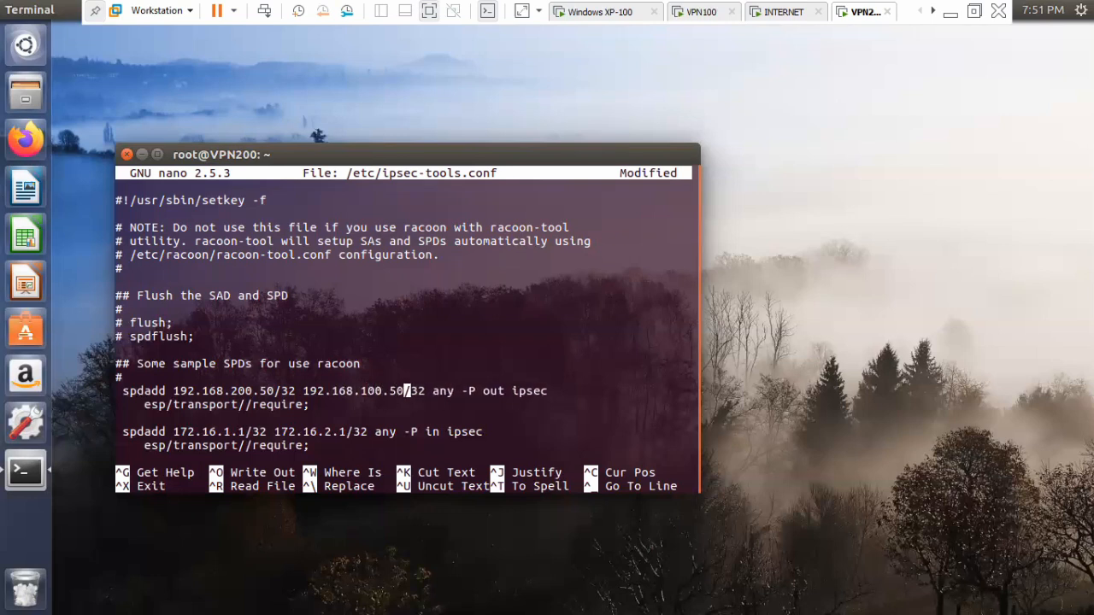
Change the ESP mode of VPN200's outbound policy from transport to tunnel.
key(Down)
key(Left)
key(Left)
key(Left)
key(Left)
key(Left)
key(Left)
key(Left)
key(Left)
key(Left)
key(Left)
key(BackSpace)
key(BackSpace)
key(BackSpace)
key(BackSpace)
key(BackSpace)
key(BackSpace)
key(BackSpace)
key(BackSpace)
text(unnel)
Insert the tunnel endpoints 172.16.2.1-172.16.1.1 between the two slashes before "require" in the outbound policy.
key(Right)
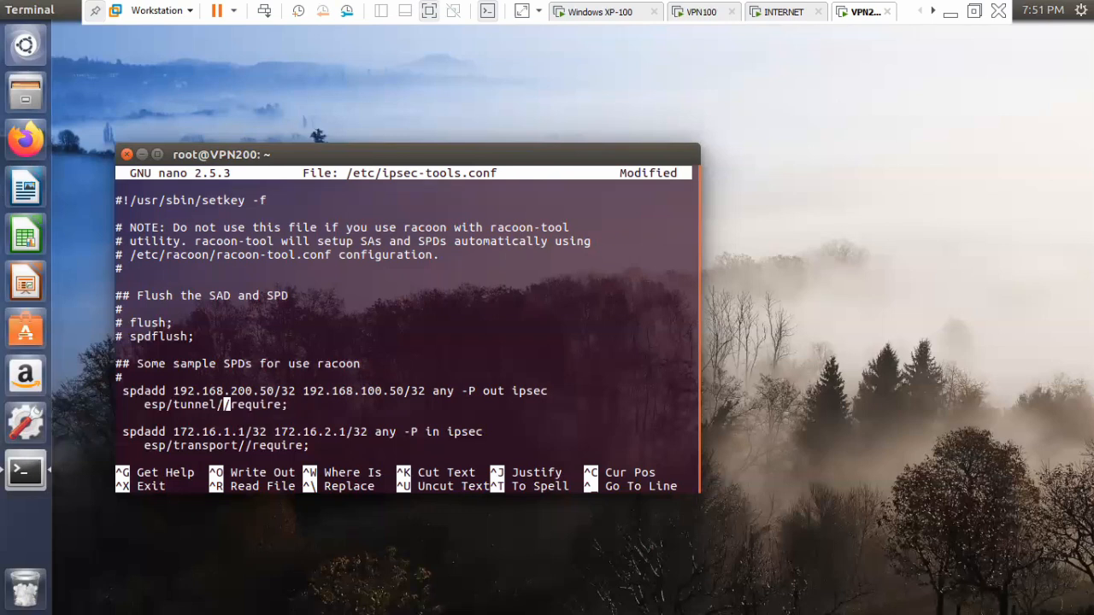
text(172.16.2.1-172.16.1.1)
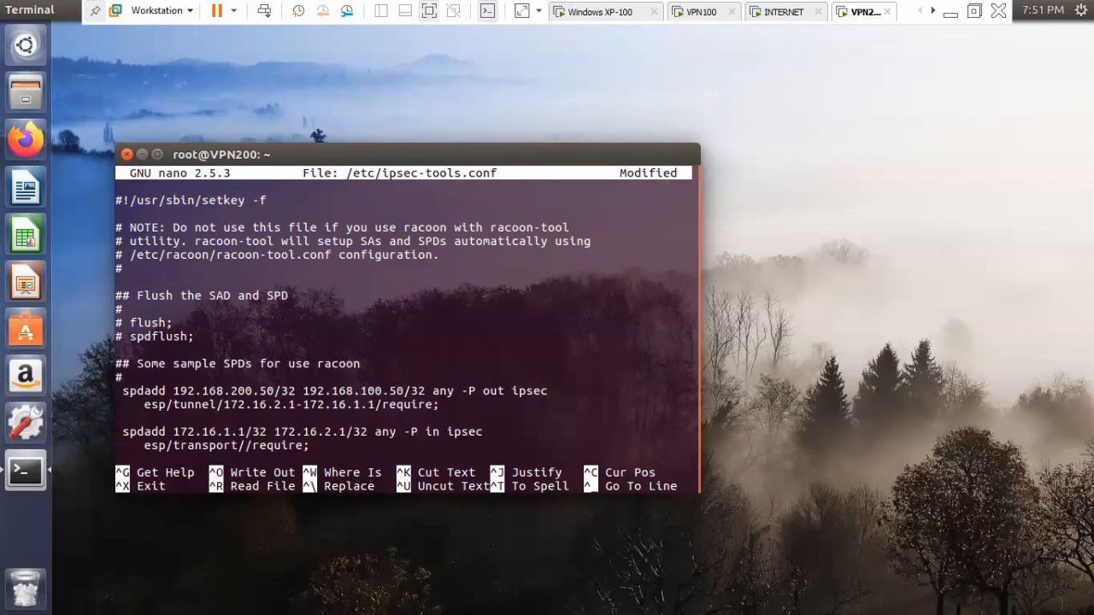
Replace the source address of VPN200's inbound spdadd policy with 192.168.100.50, keeping the /32 suffix.
key(Down)
key(Down)
key(Left)
key(Left)
key(Left)
key(Left)
key(Left)
key(Left)
key(Left)
key(Left)
key(Left)
key(Left)
key(Left)
key(Left)
key(Left)
key(Left)
key(Left)
key(Left)
key(Left)
key(Left)
key(BackSpace)
key(BackSpace)
key(BackSpace)
key(BackSpace)
key(BackSpace)
key(BackSpace)
key(BackSpace)
key(BackSpace)
key(BackSpace)
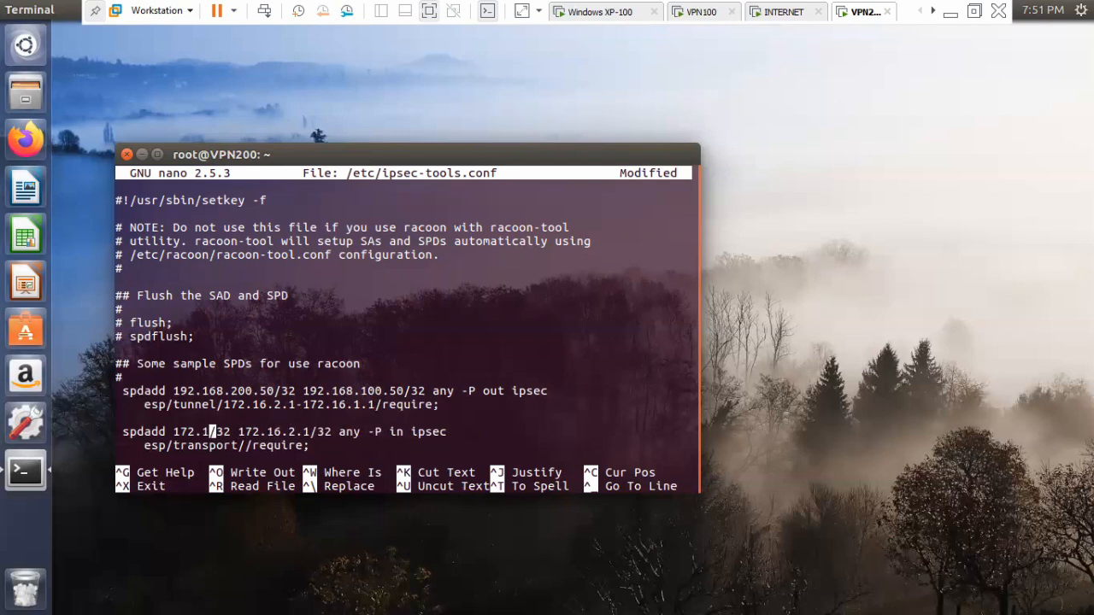
text(92.1)
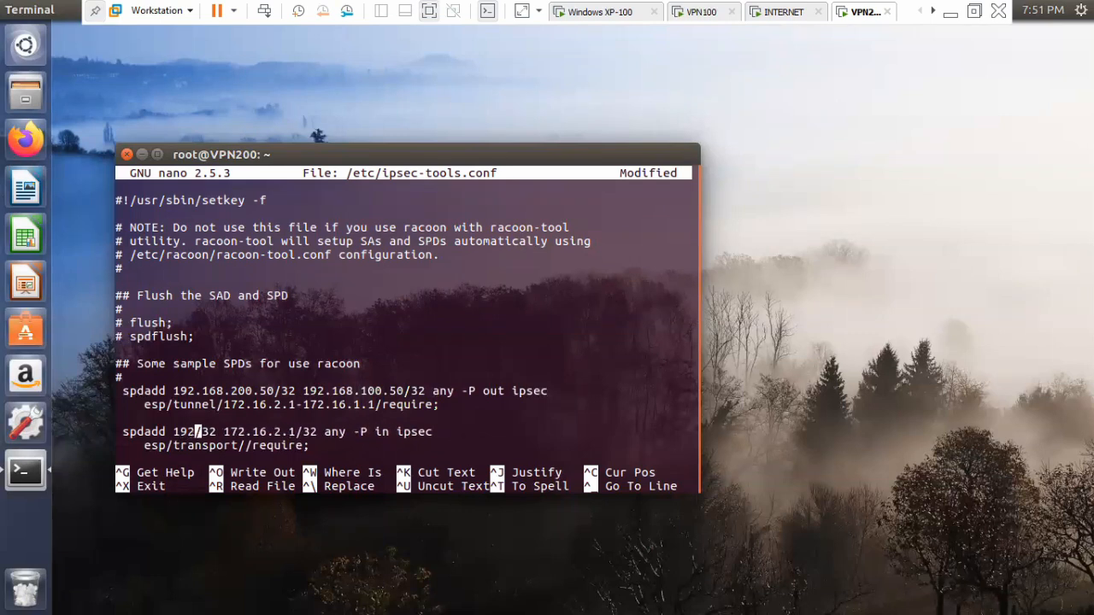
text(68.100.)
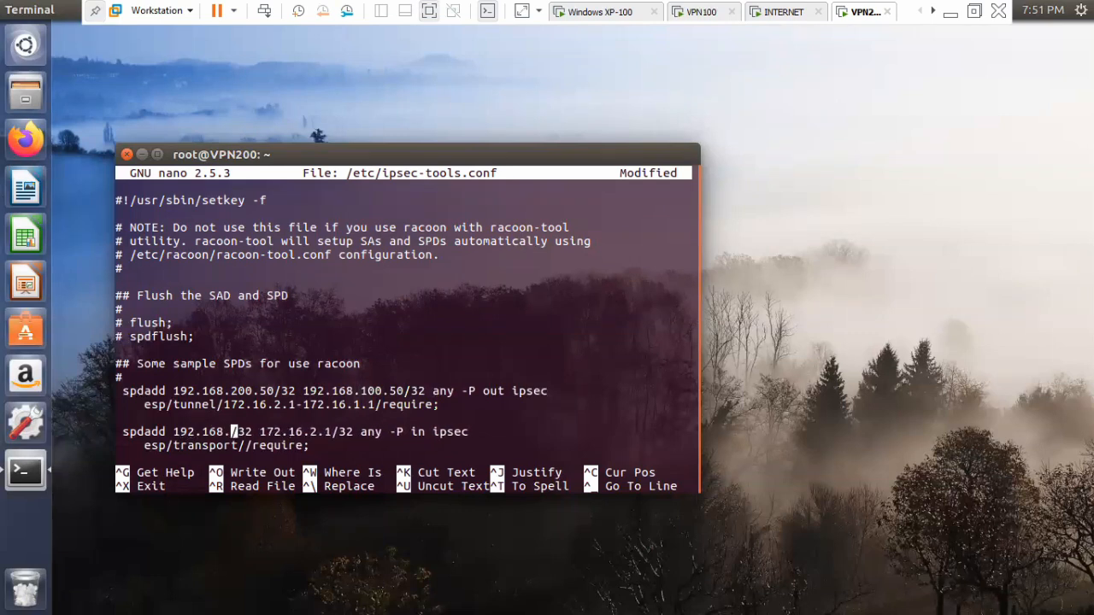
text(50)
Replace the destination address of VPN200's inbound spdadd policy with 192.168.200.50, keeping the /32 suffix.
key(Right)
key(Right)
key(Right)
key(Right)
key(Right)
key(Right)
key(Right)
key(Right)
key(Right)
key(Right)
key(Right)
key(Right)
key(Right)
key(Right)
key(BackSpace)
key(BackSpace)
key(BackSpace)
key(BackSpace)
key(BackSpace)
key(BackSpace)
key(BackSpace)
key(BackSpace)
key(BackSpace)
text(92.168.200.50)
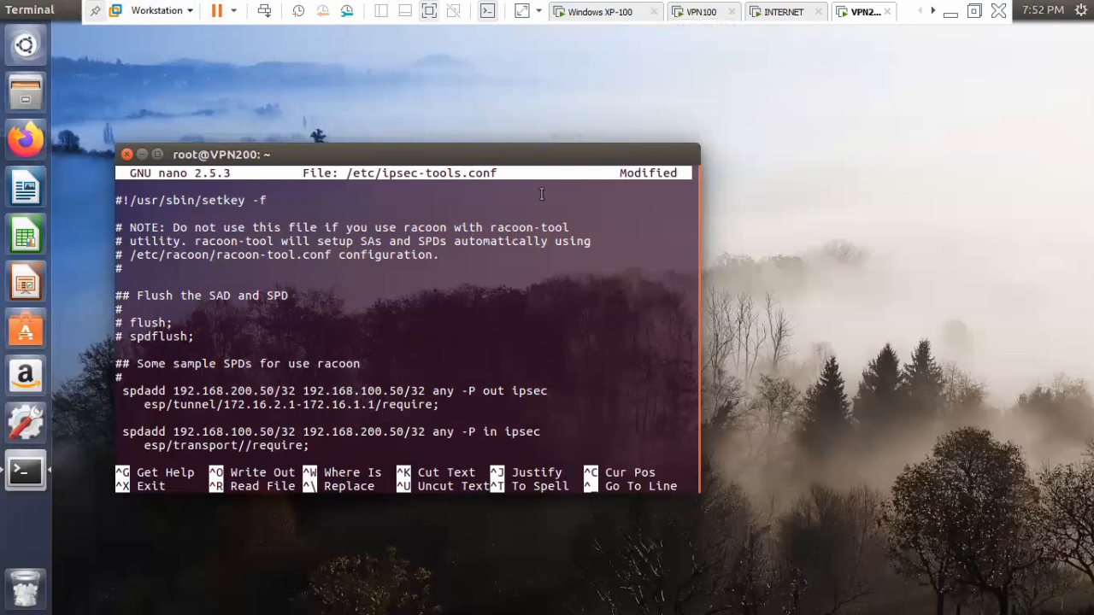
Change the ESP mode of VPN200's inbound policy from transport to tunnel.
key(Down)
key(Left)
key(Left)
key(Left)
key(Left)
key(Left)
key(Left)
key(Left)
key(Left)
key(Left)
key(BackSpace)
key(BackSpace)
key(BackSpace)
key(BackSpace)
key(BackSpace)
key(BackSpace)
key(BackSpace)
key(BackSpace)
key(BackSpace)
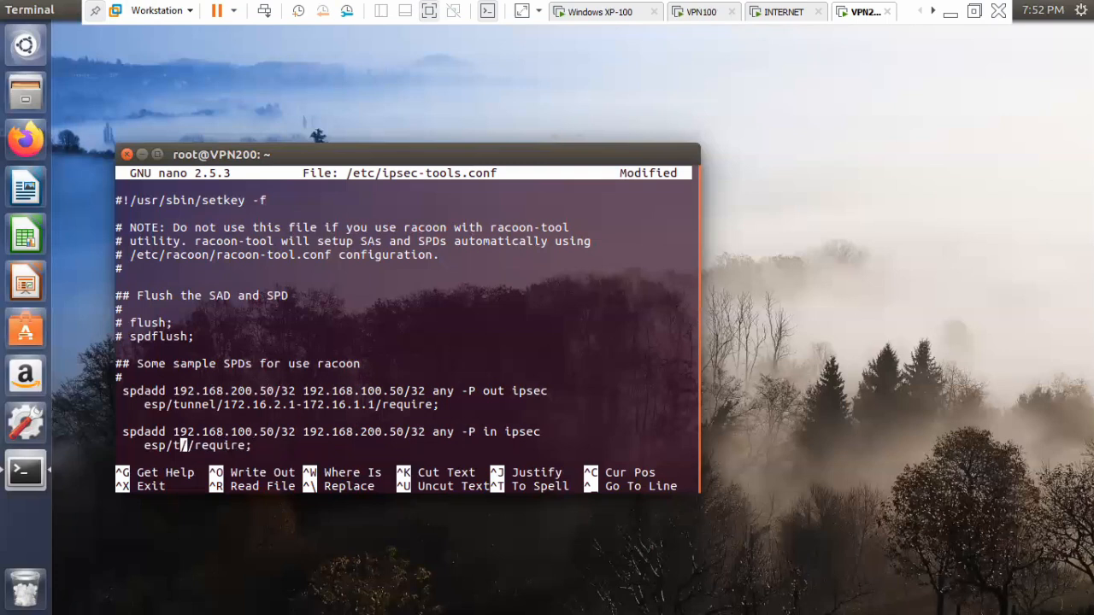
text(unnel/)
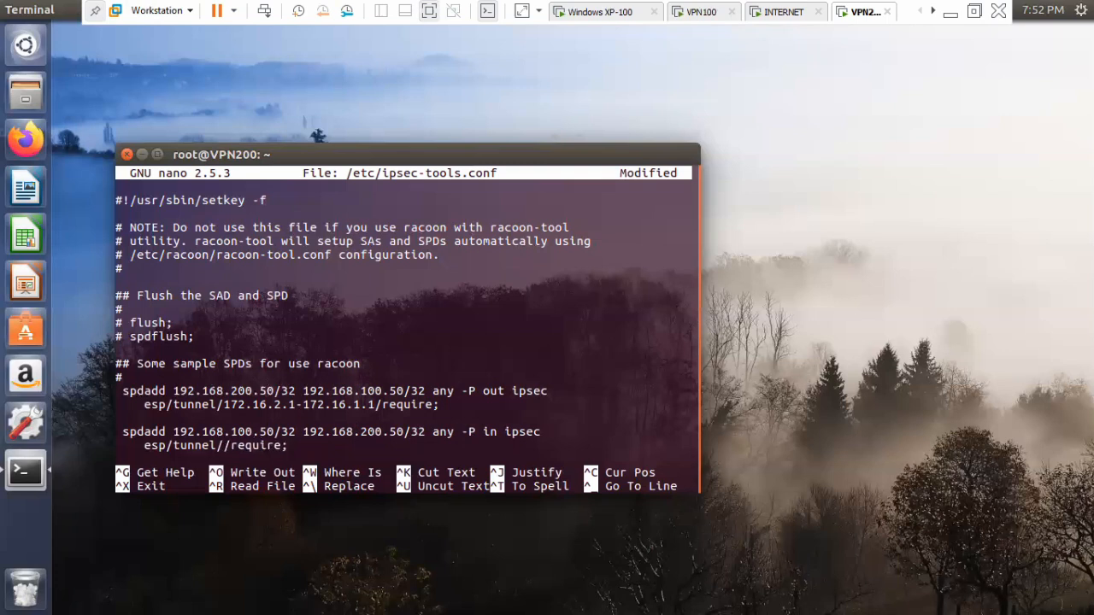
text(172.1)
text(6.1.1-1)
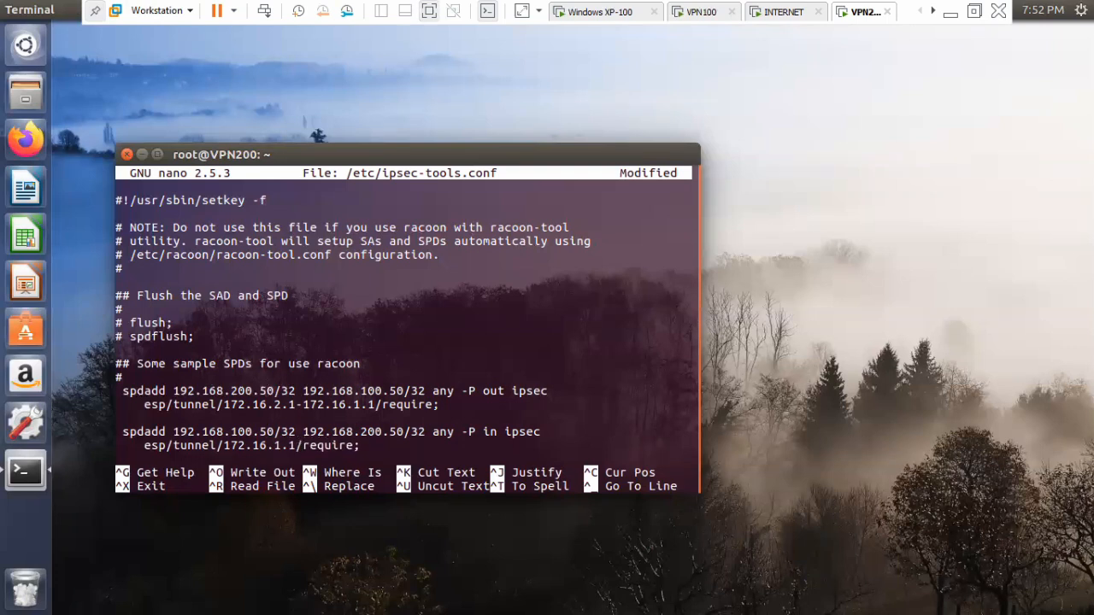
text(72.16.)
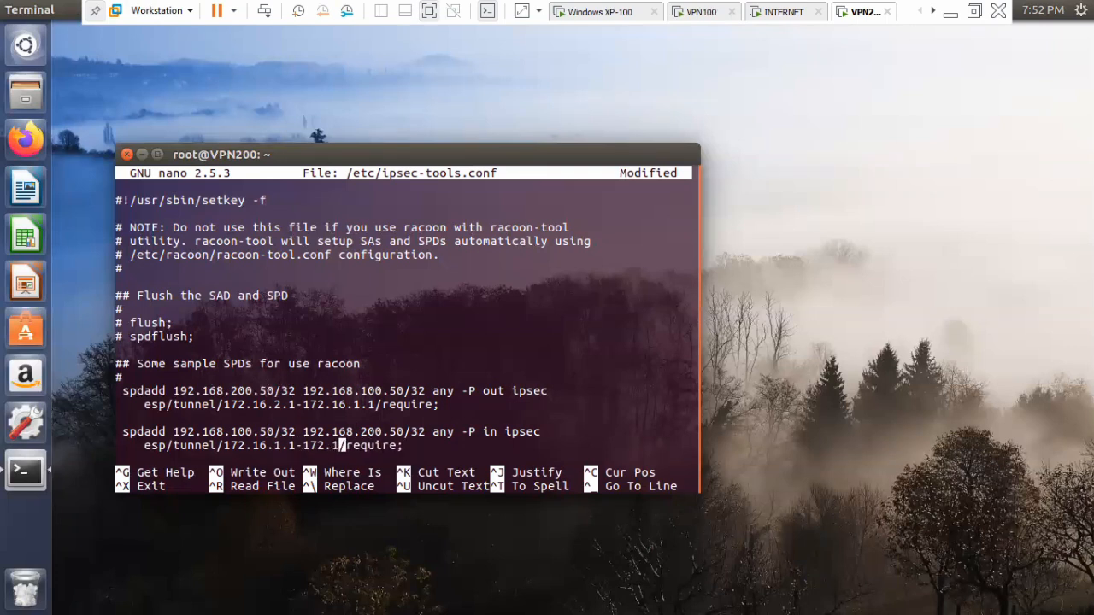
text(2.1)
Insert the tunnel endpoints 172.16.1.1-172.16.2.1 between the slashes before "require" in the inbound policy.
key(Down)
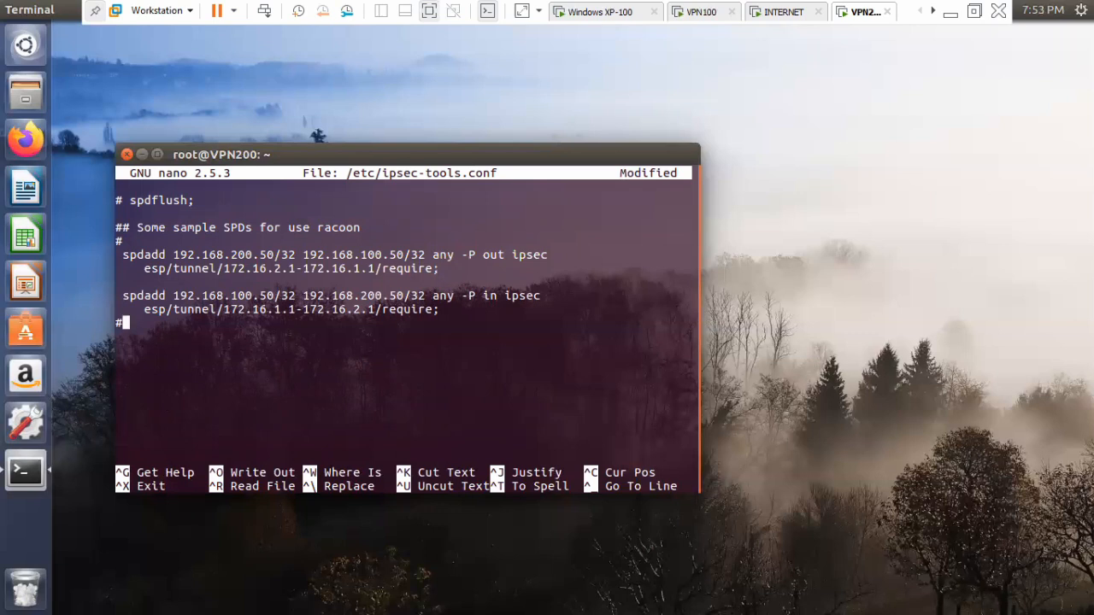
Save /etc/ipsec-tools.conf on VPN200 under its existing name and exit nano.
key(ctrl+o)
key(Return)
key(ctrl+x)
key(Return)
key(Return)
key(Return)
key(Return)
Restart the setkey service on VPN200 with "service setkey restart".
text(service restart)
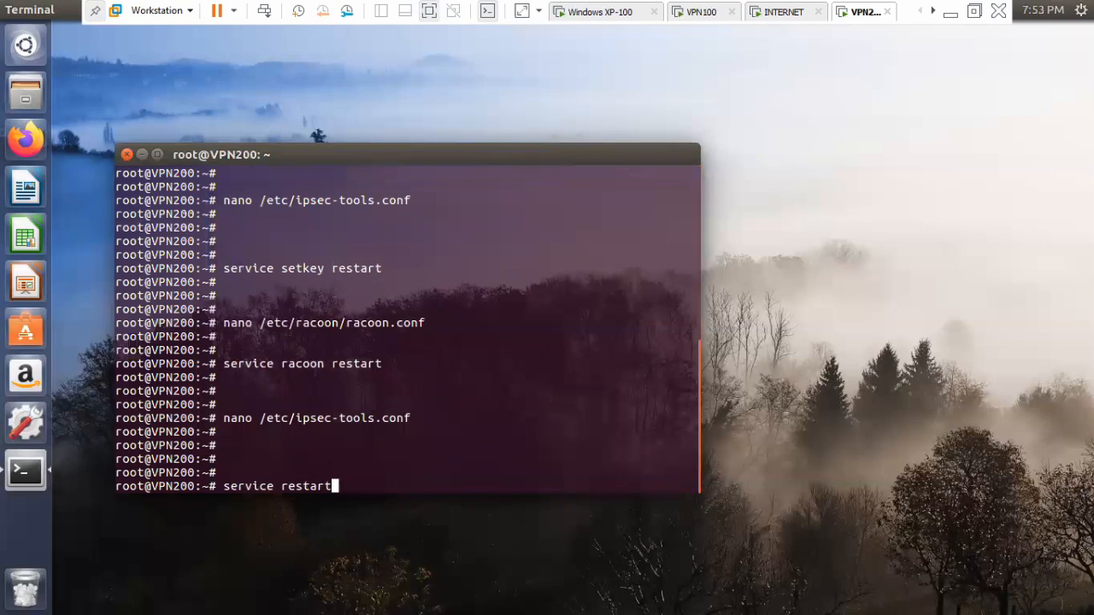
key(BackSpace)
key(BackSpace)
key(BackSpace)
key(BackSpace)
key(BackSpace)
key(BackSpace)
key(BackSpace)
text(etkey restart)
key(Return)
key(Return)
key(Return)
key(Return)
key(Return)
key(Return)
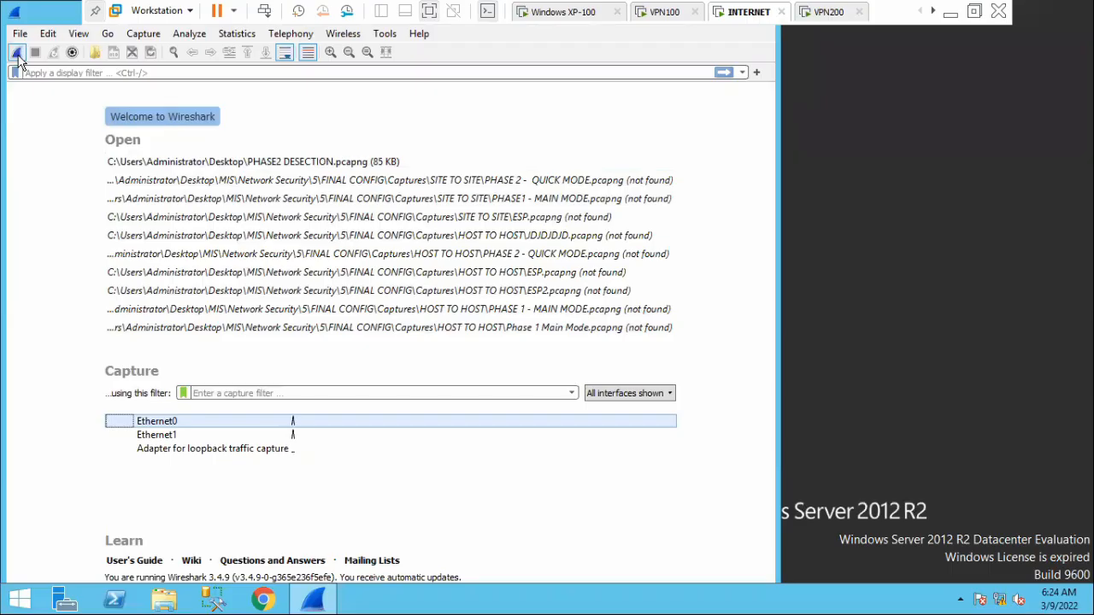
Record a new Wireshark capture on the INTERNET machine, examining the Encapsulating Security Payload details of a captured ESP packet.
click(17, 54)
click(101, 109)
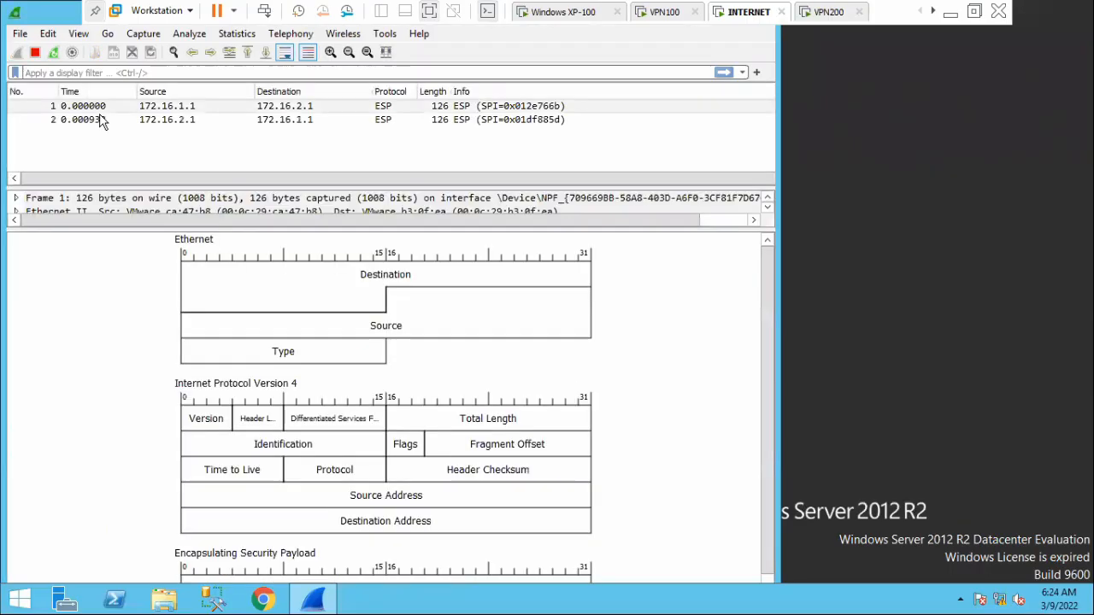
double_click(405, 108)
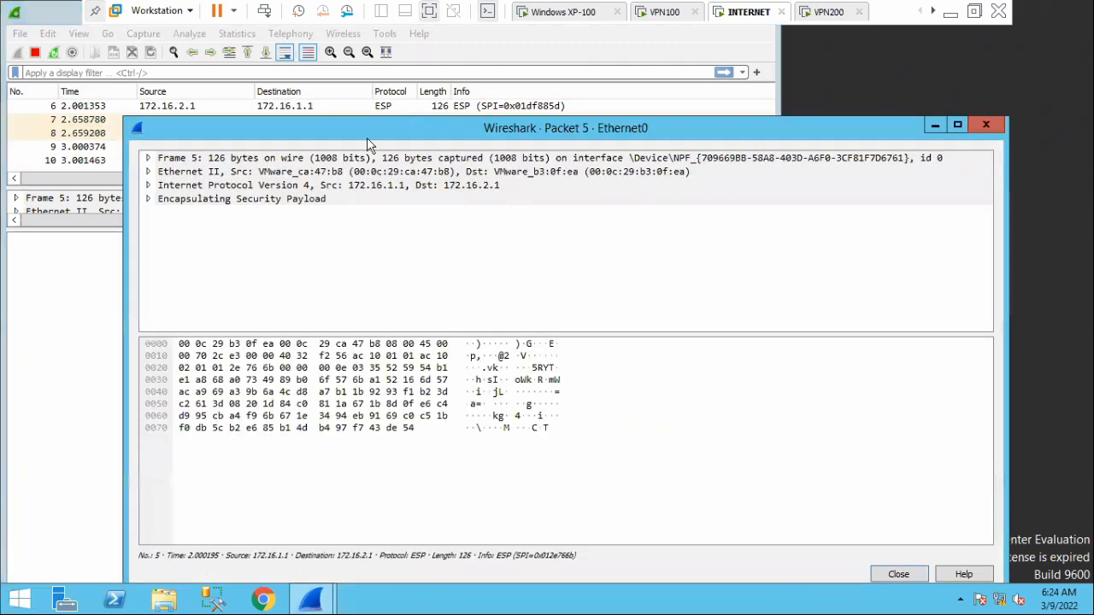
click(149, 198)
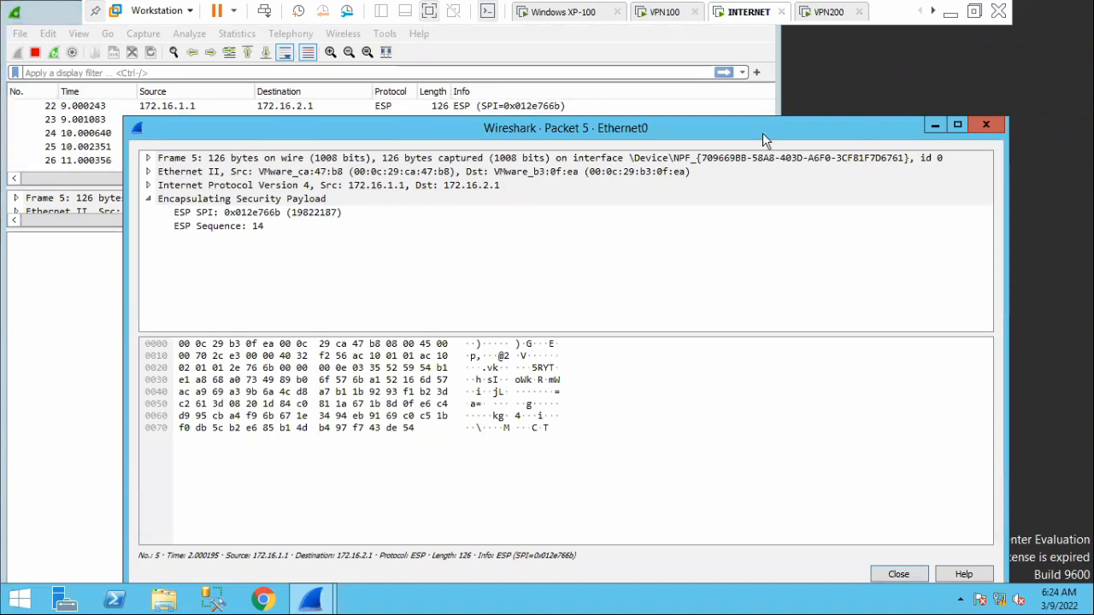
click(956, 123)
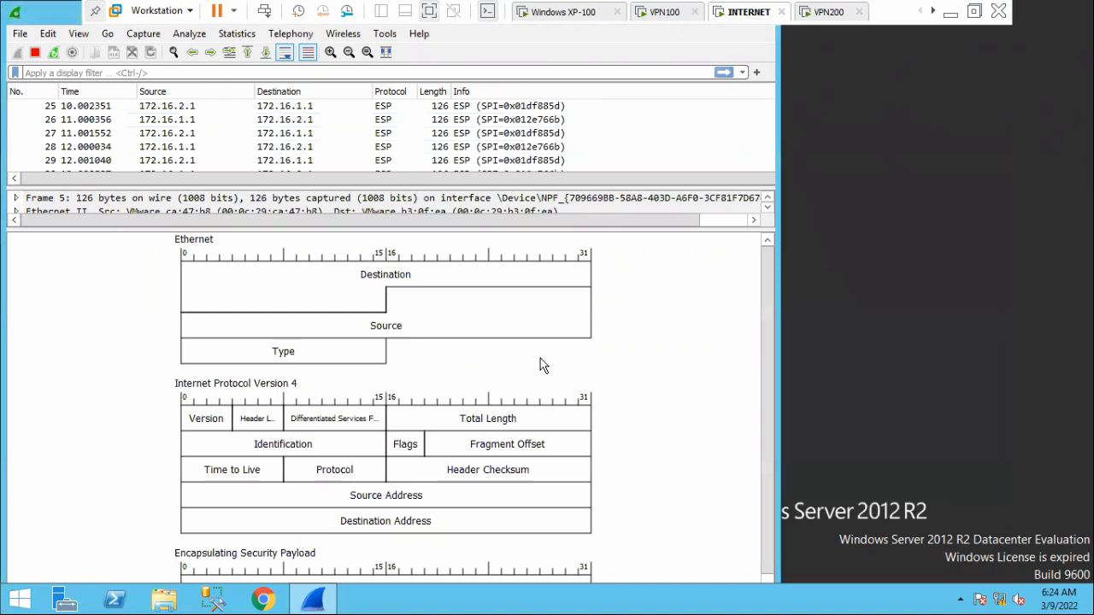
scroll(494, 371, down, 1)
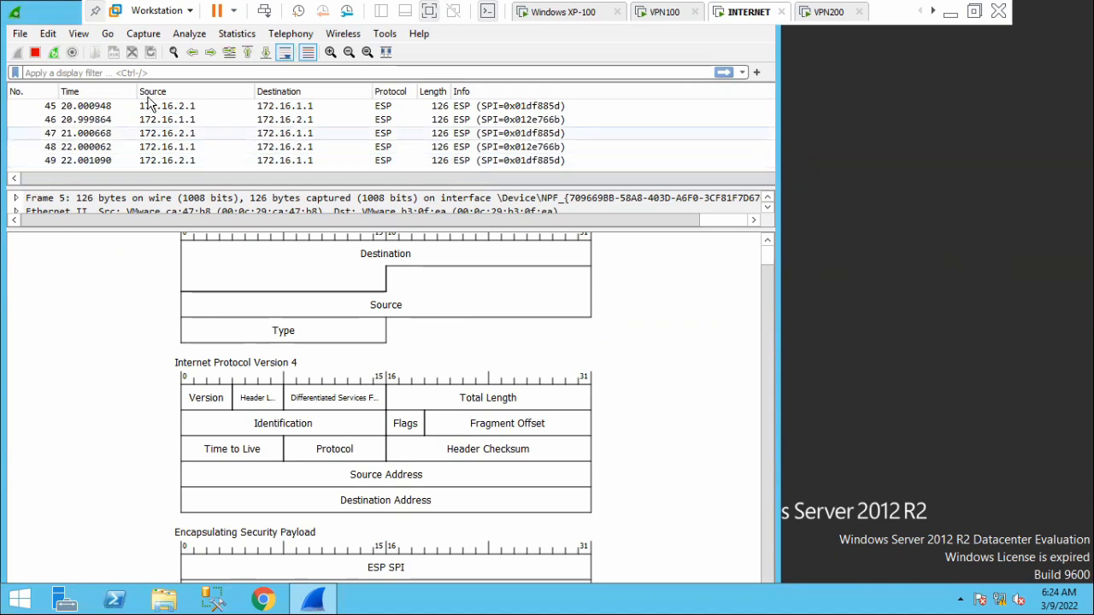
key(ctrl+e)
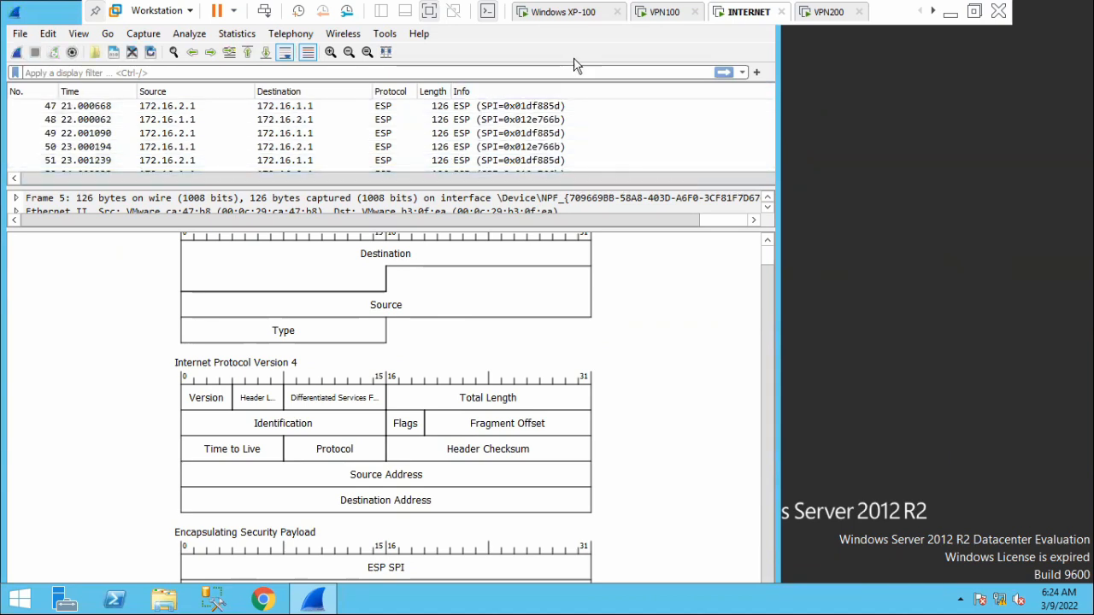
Switch to VPN100 and list its IPsec security associations with "ip xfrm state".
click(666, 12)
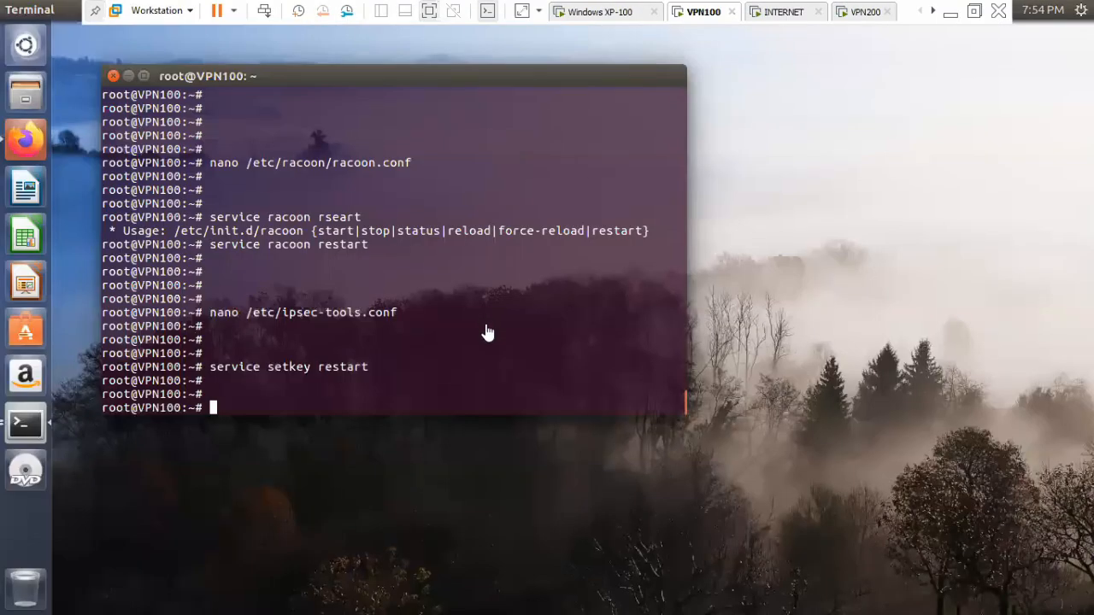
key(Return)
key(Return)
text(ip)
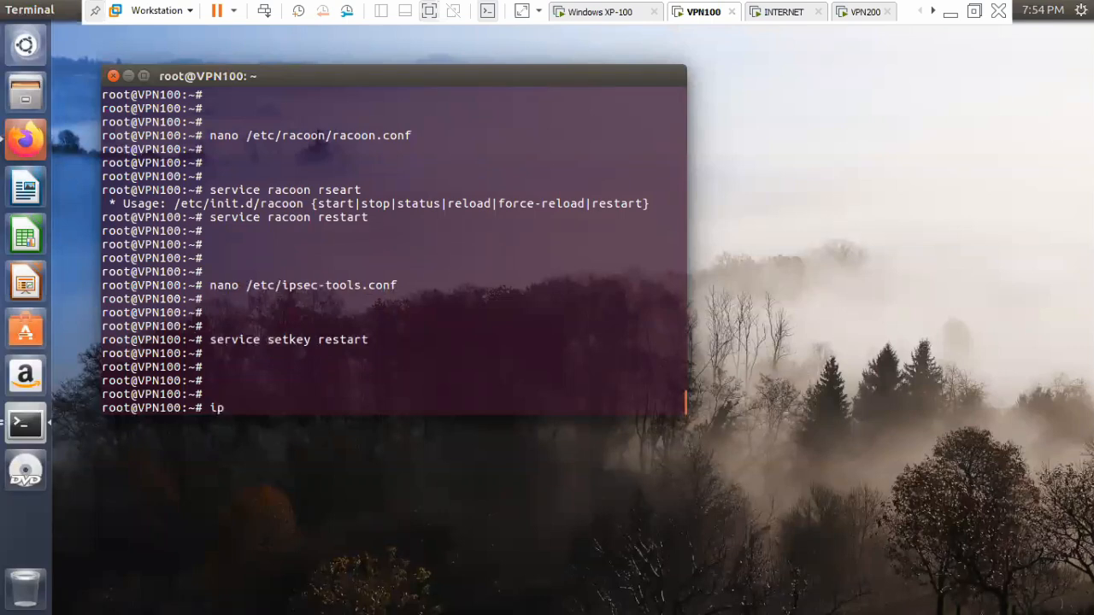
text( xfrm state)
key(Return)
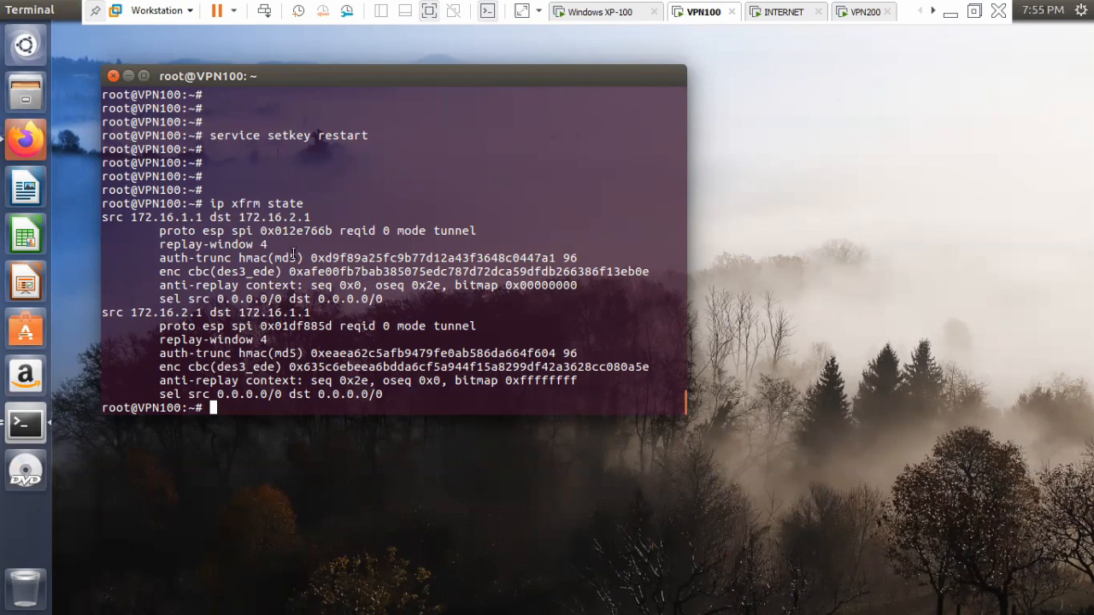
Copy the SPI 0x012e766b of the 172.16.1.1 to 172.16.2.1 security association from the terminal output.
drag(260, 230, 335, 231)
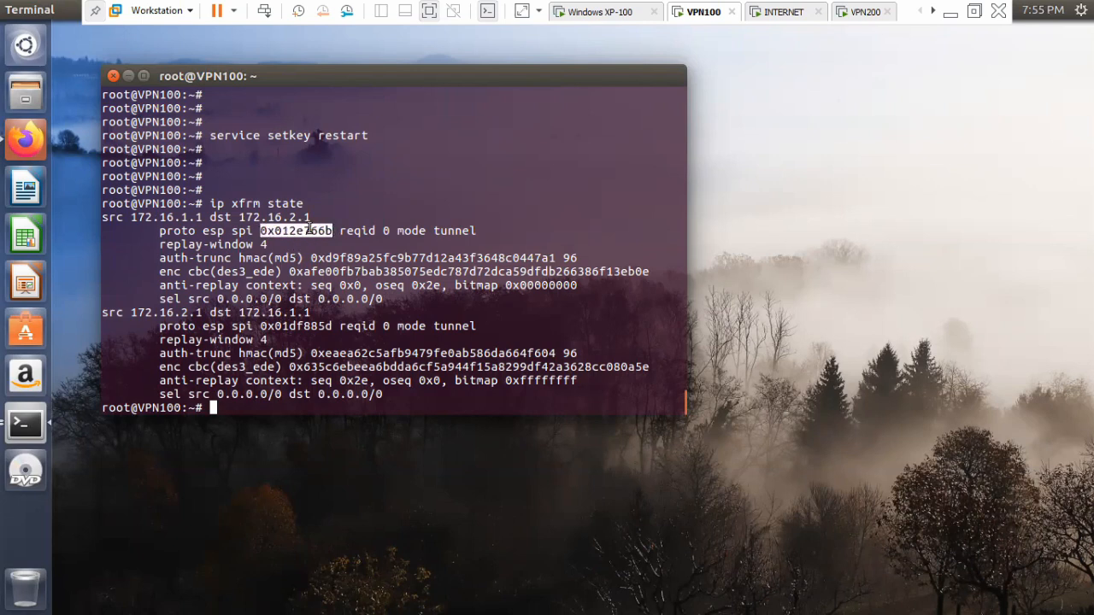
right_click(325, 231)
click(376, 262)
Open the ESP SAs table from the ESP protocol preferences of Wireshark on the INTERNET machine.
click(790, 12)
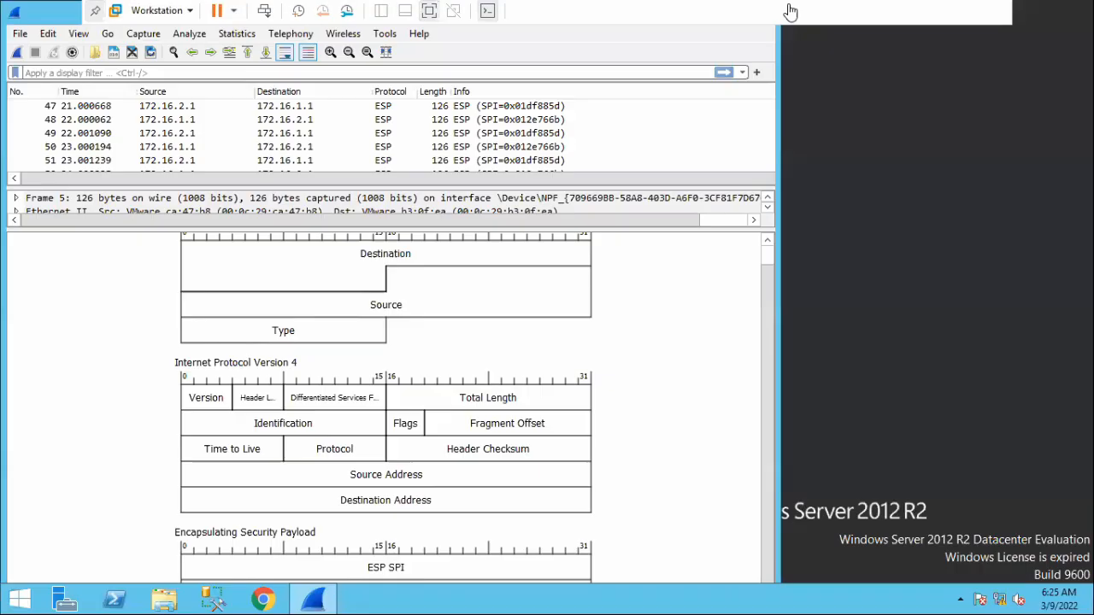
click(48, 34)
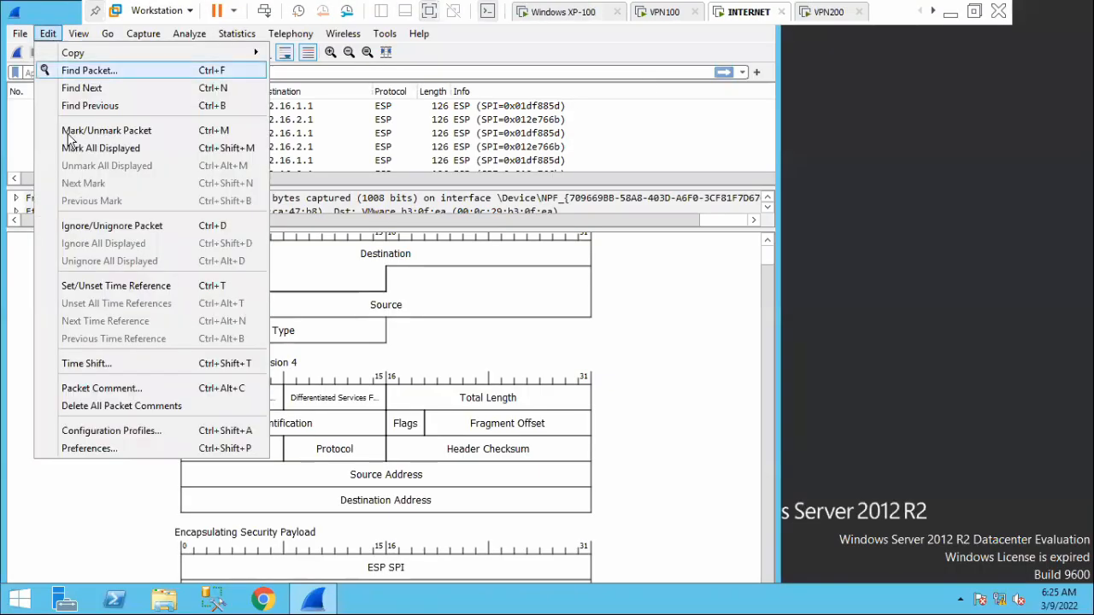
click(120, 450)
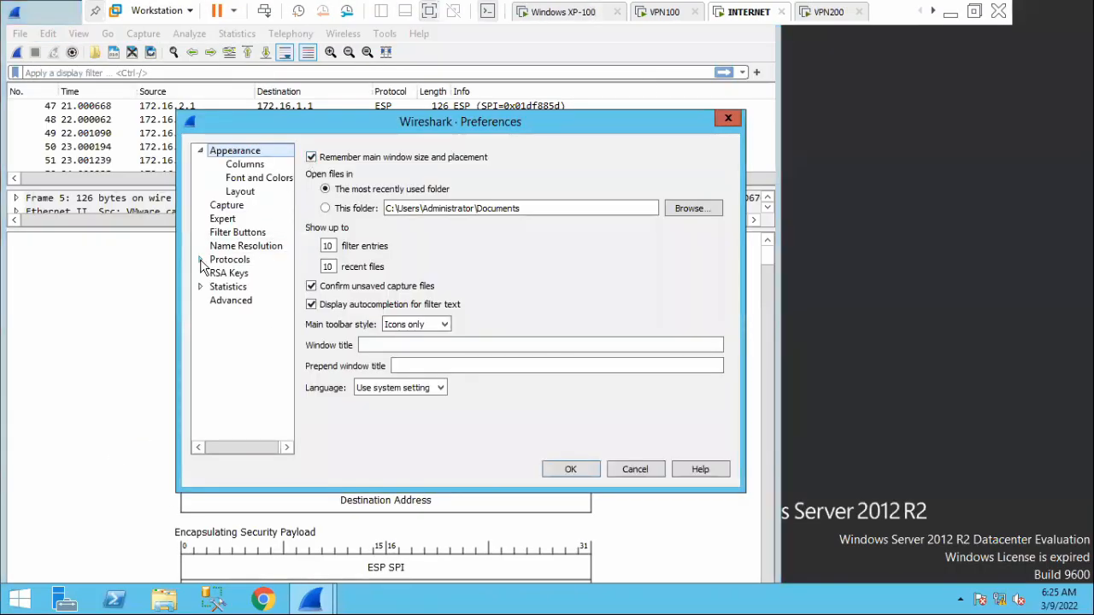
click(201, 260)
scroll(256, 324, down, 20)
scroll(261, 341, down, 20)
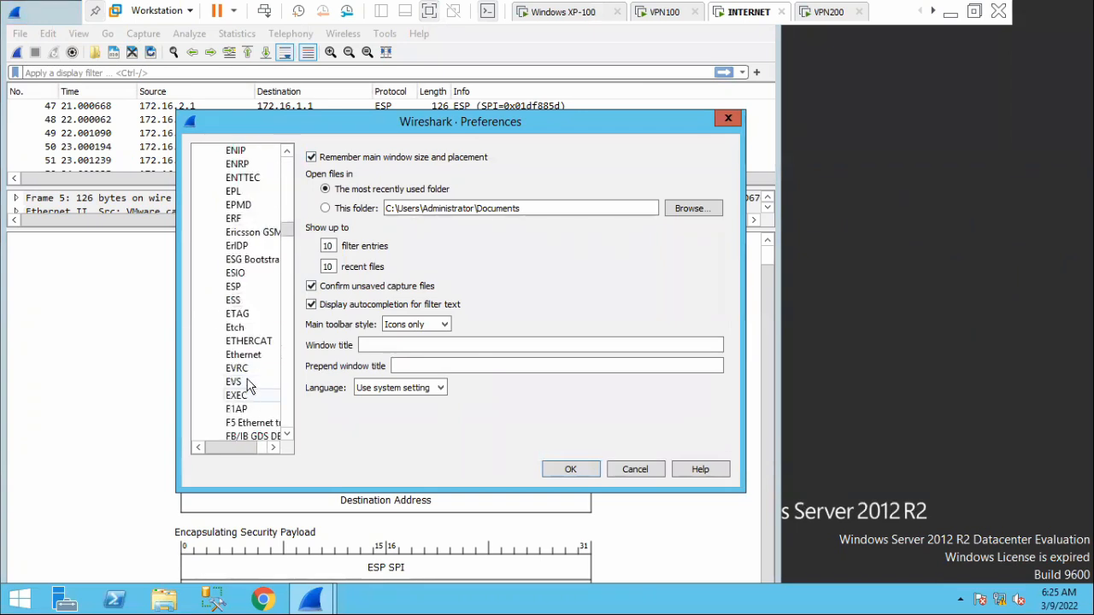
click(245, 290)
click(367, 248)
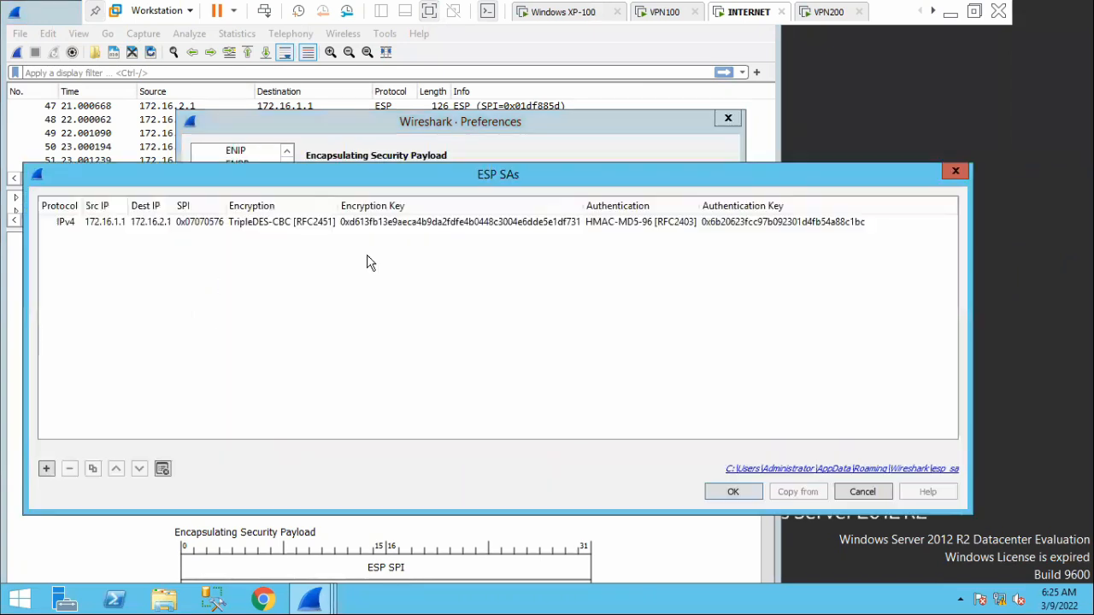
Remove the existing security association from the ESP SAs table and add a new empty entry.
double_click(51, 222)
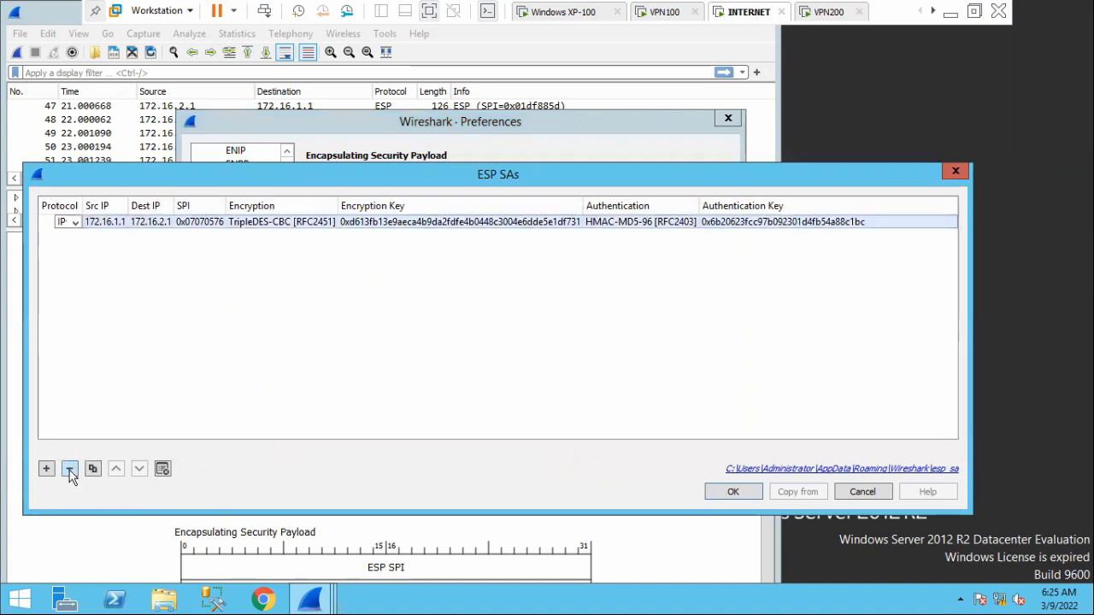
click(70, 469)
click(46, 469)
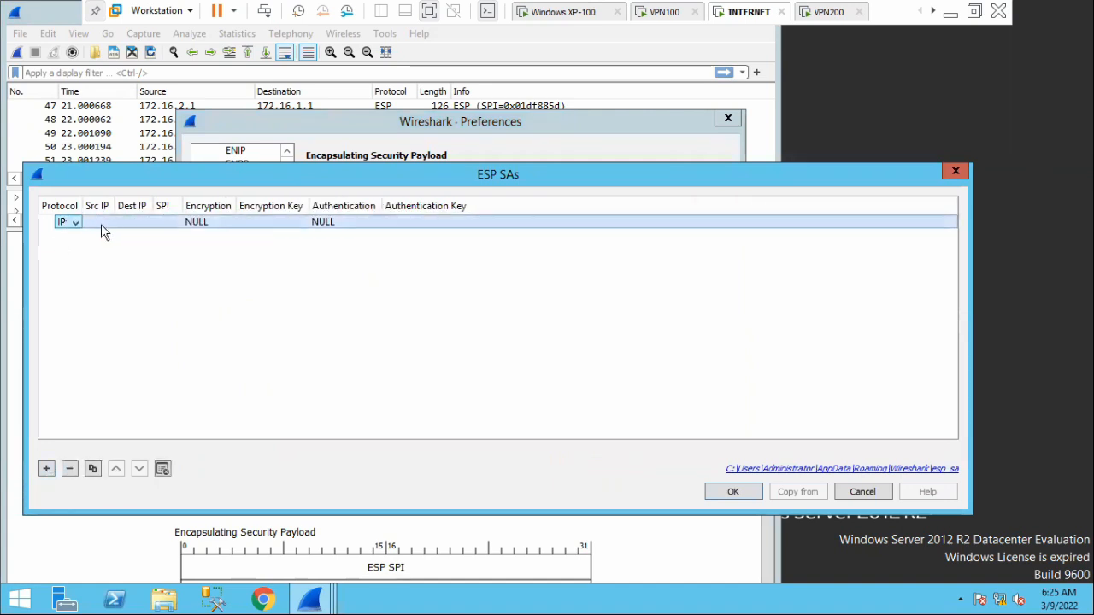
Set the source IP of the new ESP security association to 172.16.1.1.
double_click(100, 222)
text(17)
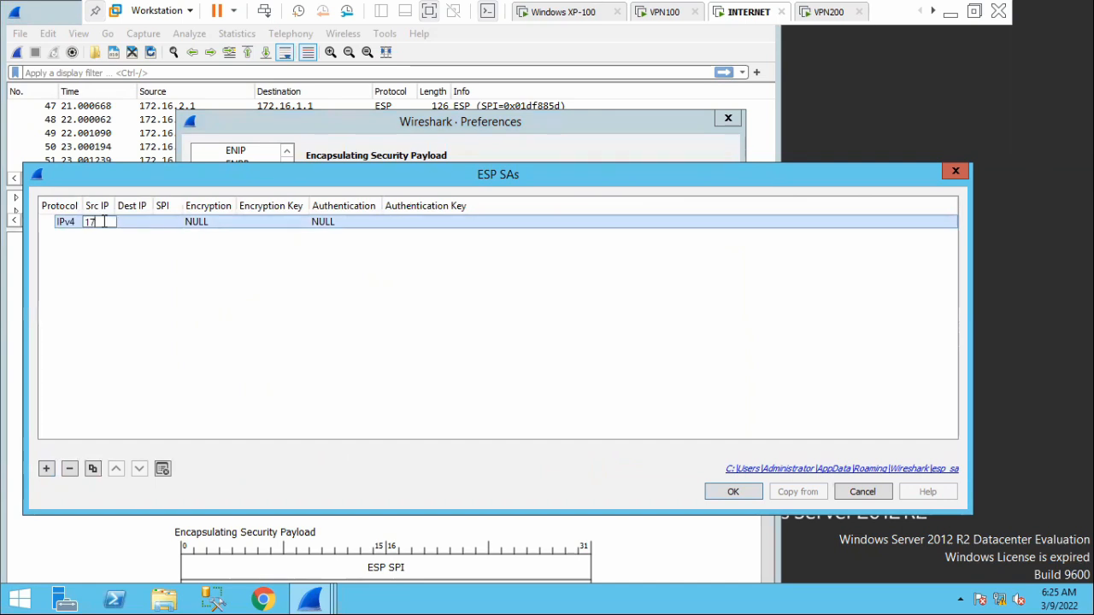
text(2.16.2)
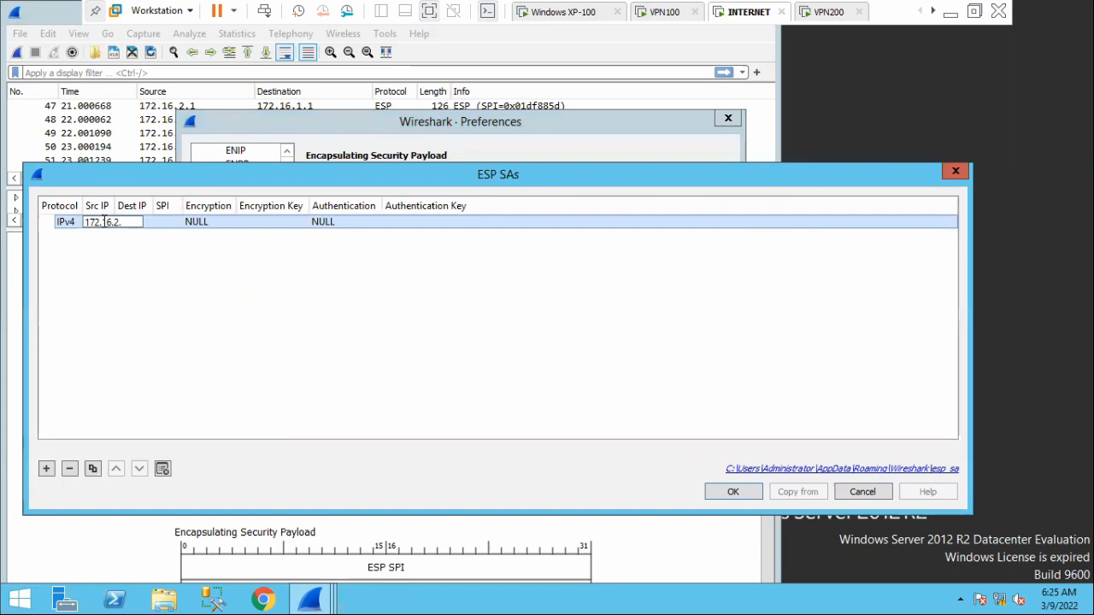
key(BackSpace)
text(1.1)
key(Return)
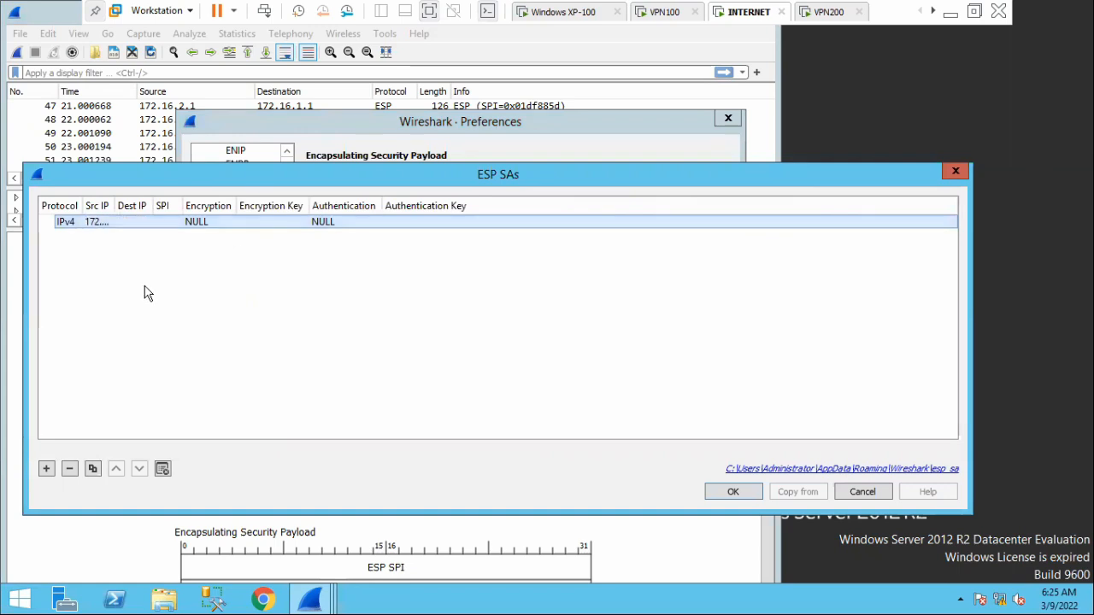
Set the destination IP of the new ESP security association to 172.16.2.1.
double_click(127, 222)
text(172)
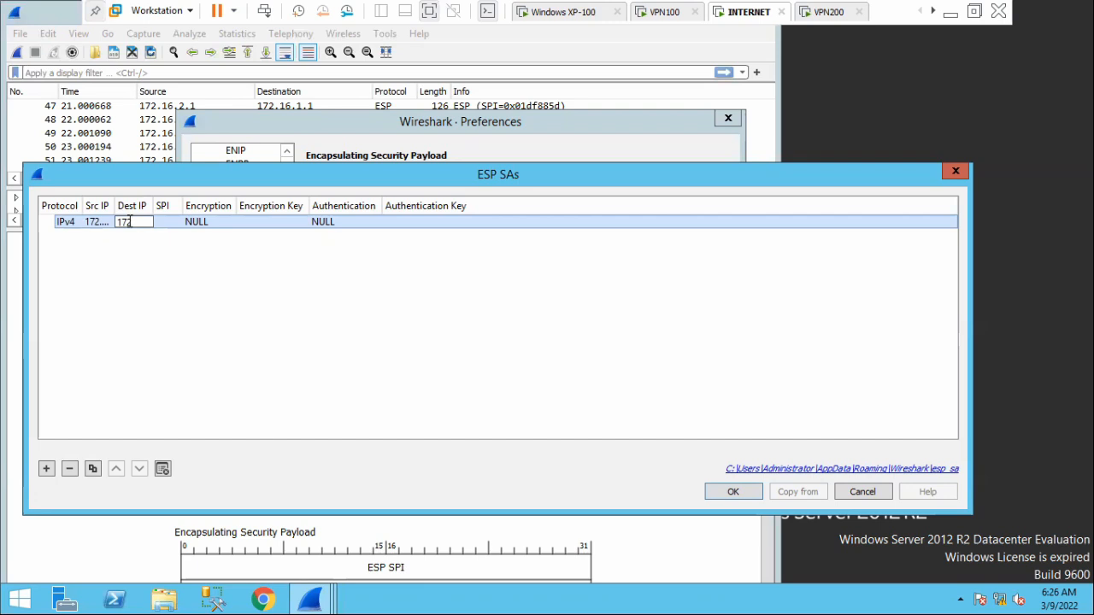
text(.16.2.1)
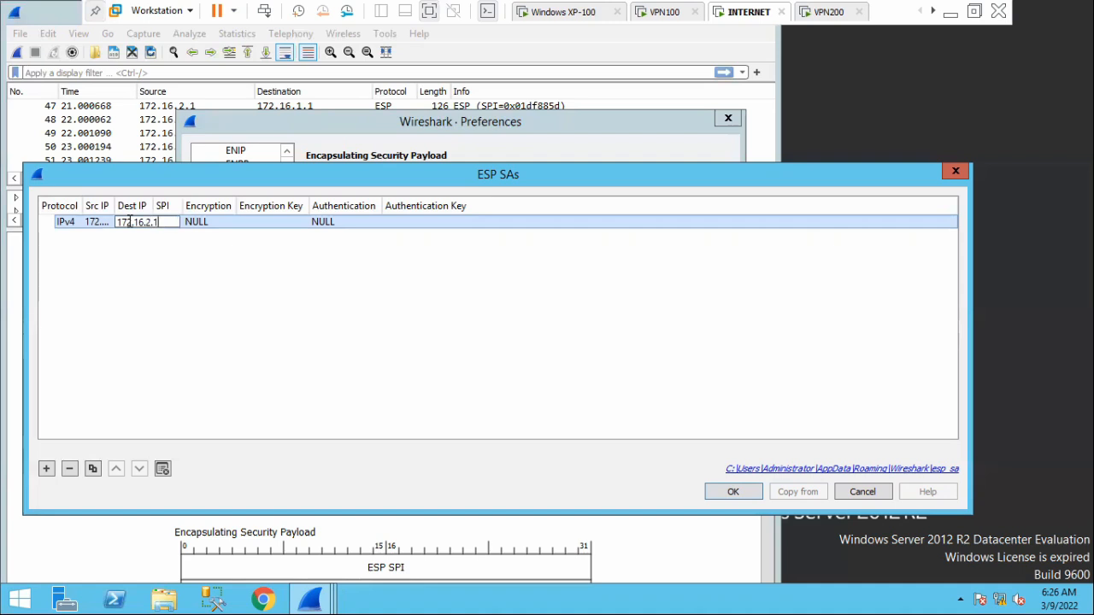
key(Return)
Paste the copied SPI 0x012e766b as the SPI of the new ESP security association.
double_click(163, 222)
right_click(162, 224)
click(199, 308)
key(Return)
Set the encryption algorithm of the new ESP security association to TripleDES-CBC [RFC2451].
double_click(199, 223)
click(217, 224)
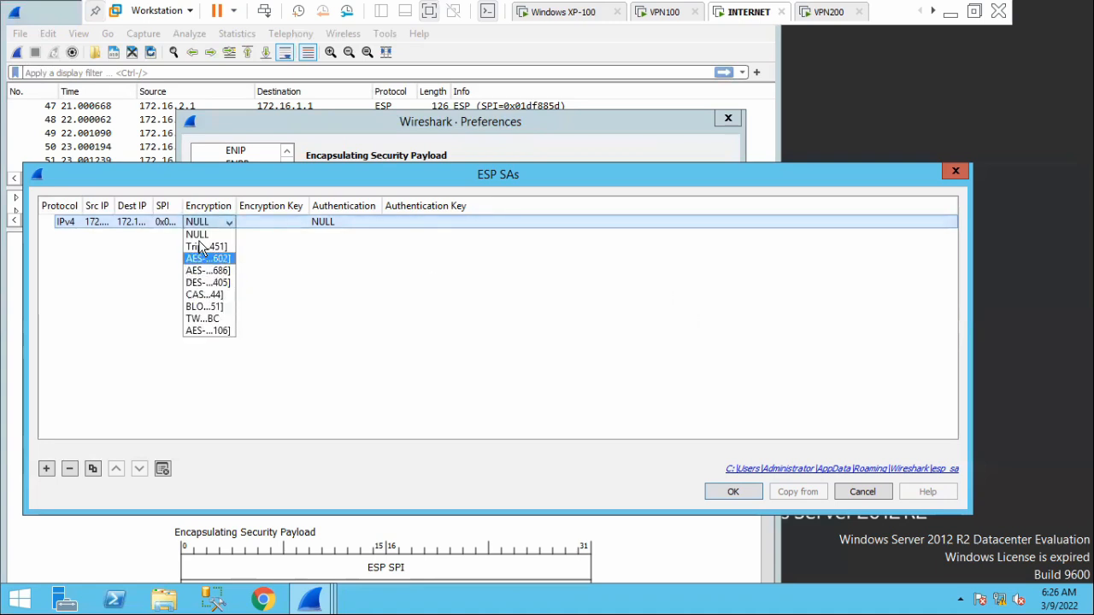
click(202, 247)
click(237, 294)
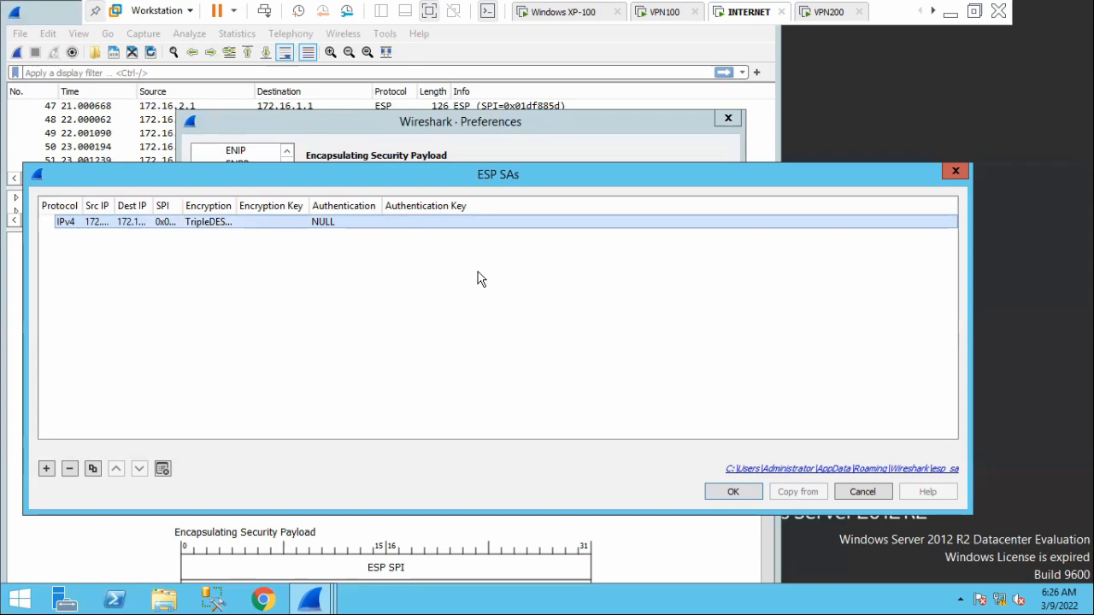
Copy the TripleDES encryption key of the 172.16.1.1 to 172.16.2.1 association from VPN100 and paste it as the ESP SA's encryption key.
click(663, 14)
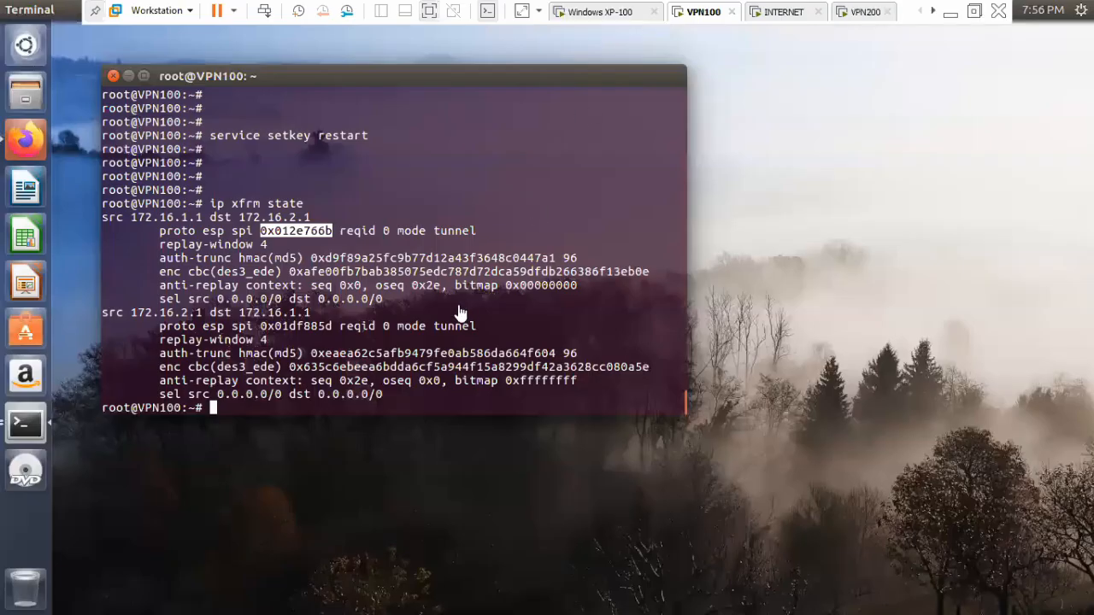
drag(289, 271, 649, 274)
right_click(613, 270)
click(649, 301)
click(760, 20)
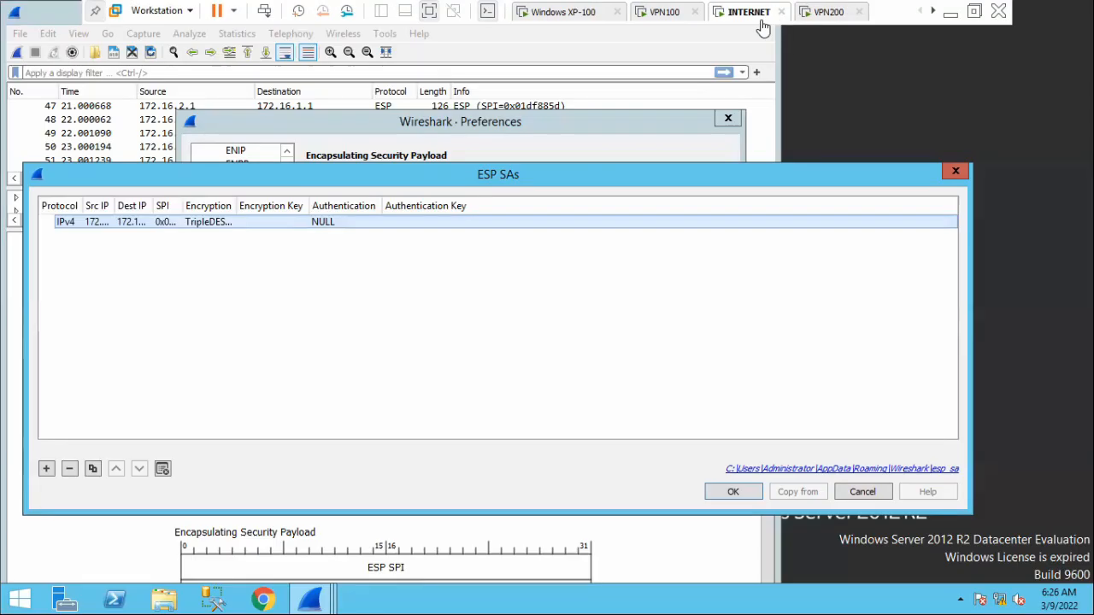
click(328, 221)
click(256, 222)
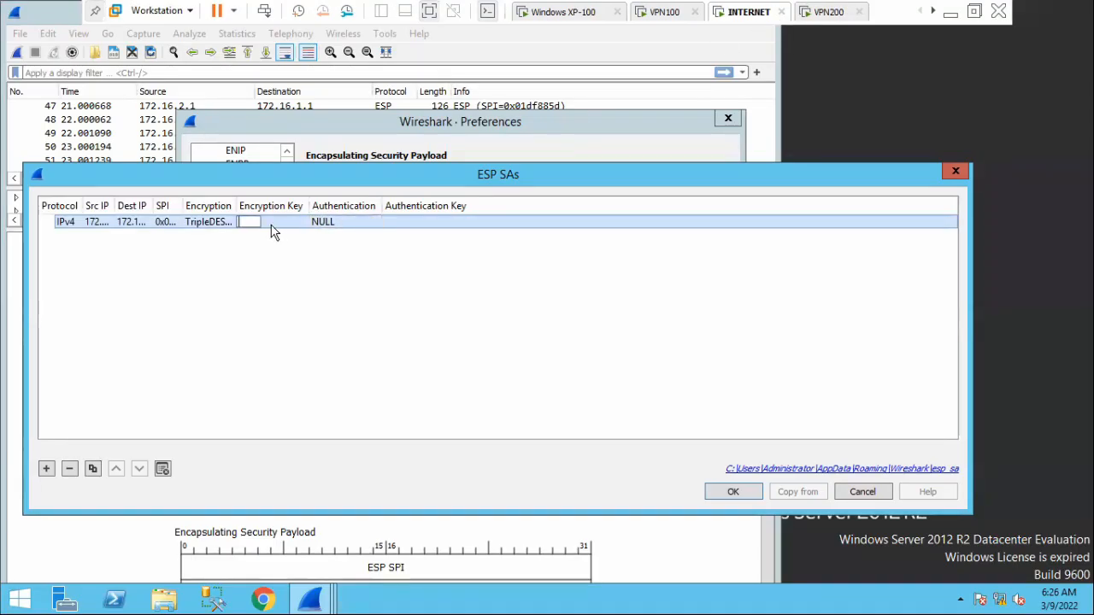
right_click(251, 222)
click(288, 306)
key(Return)
Set the authentication algorithm of the ESP security association to HMAC-MD5.
click(345, 223)
click(345, 223)
click(355, 307)
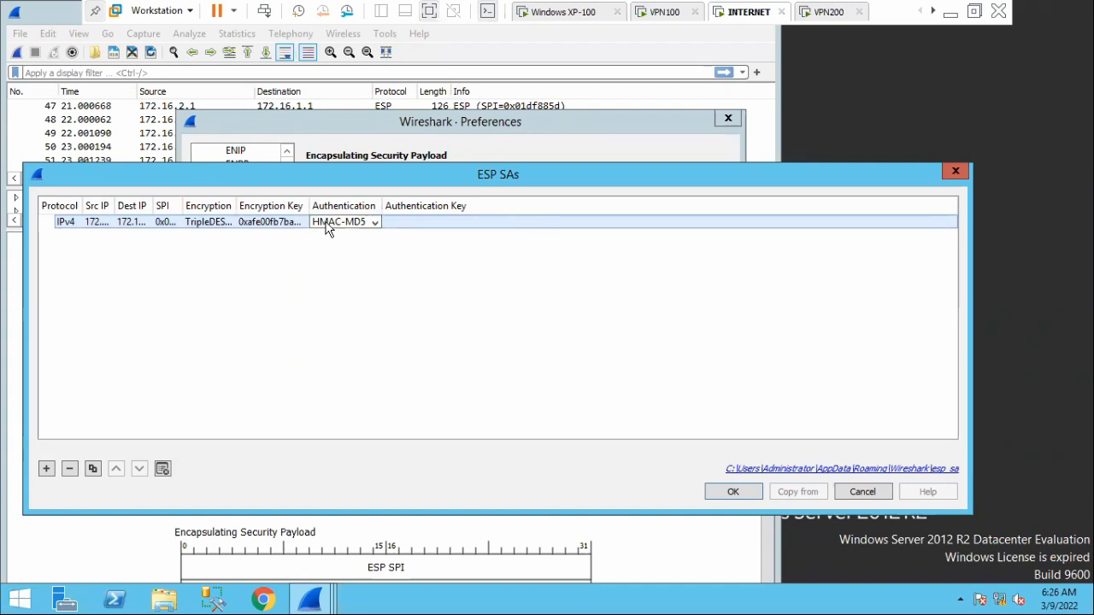
Copy the matching authentication key from VPN100 into the ESP SA's authentication key, and apply the SA and the preferences.
click(658, 14)
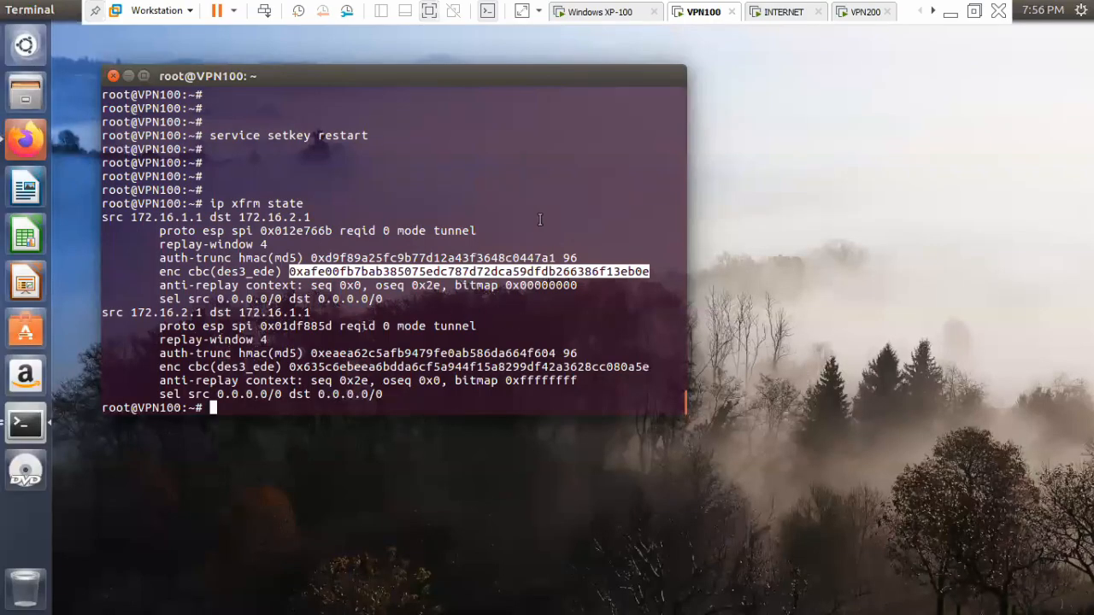
drag(311, 257, 557, 258)
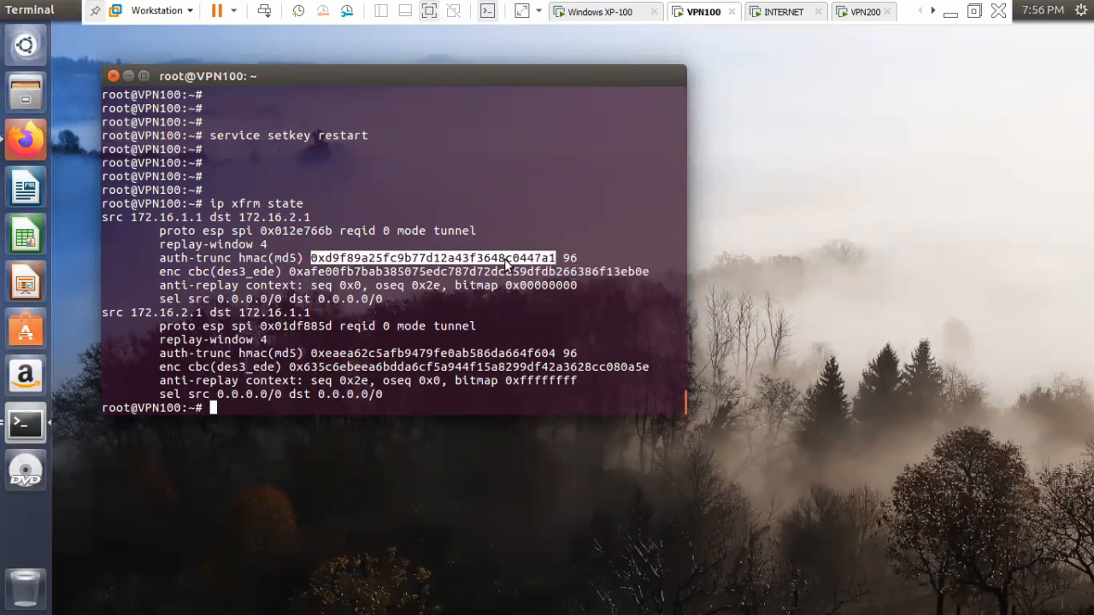
right_click(504, 258)
click(554, 294)
click(787, 14)
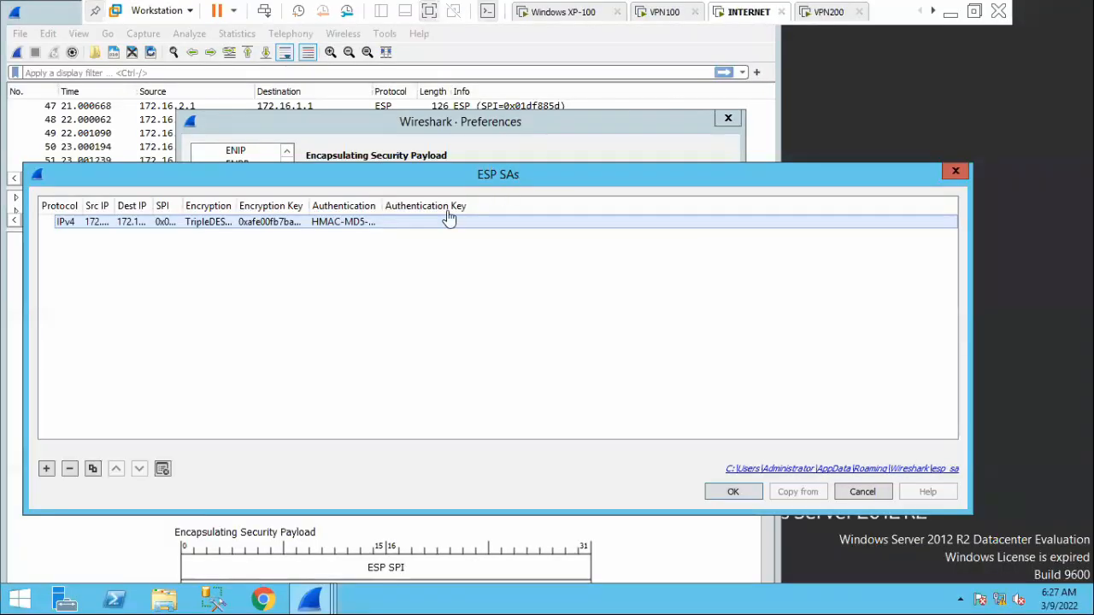
double_click(413, 224)
right_click(393, 222)
click(436, 313)
click(432, 247)
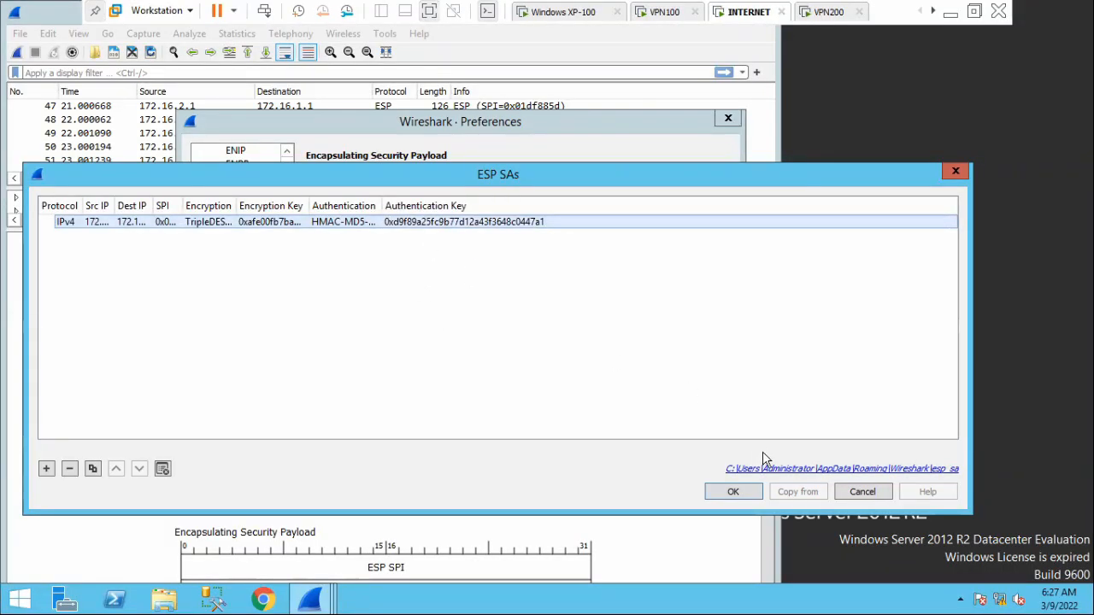
click(736, 492)
click(571, 469)
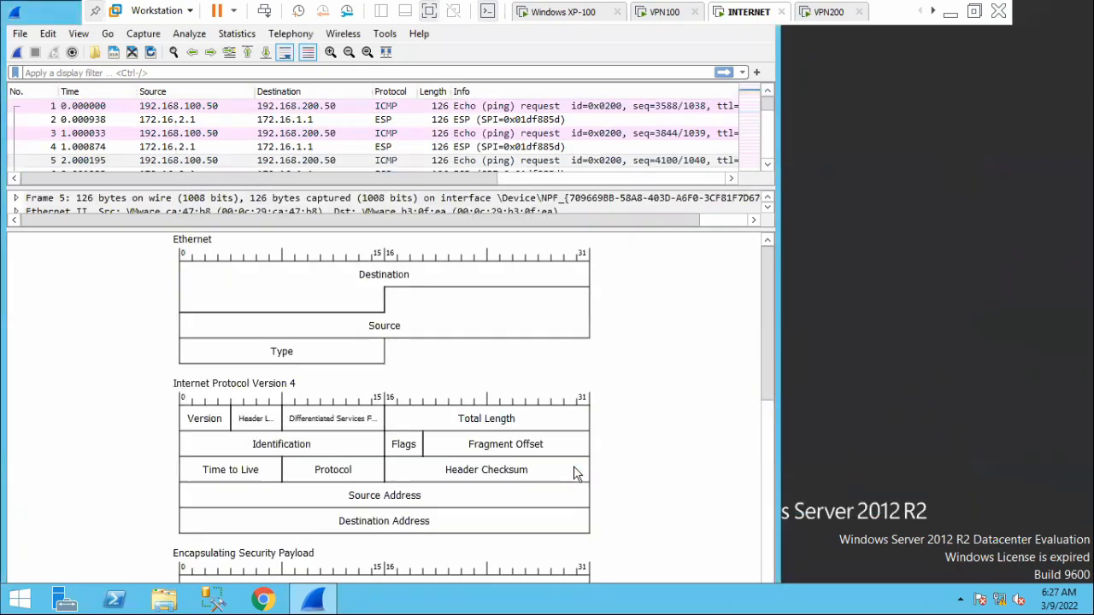
Compare the ESP SPI of packet 4 with the SPI of the 172.16.1.1 to 172.16.2.1 association on VPN100.
double_click(383, 154)
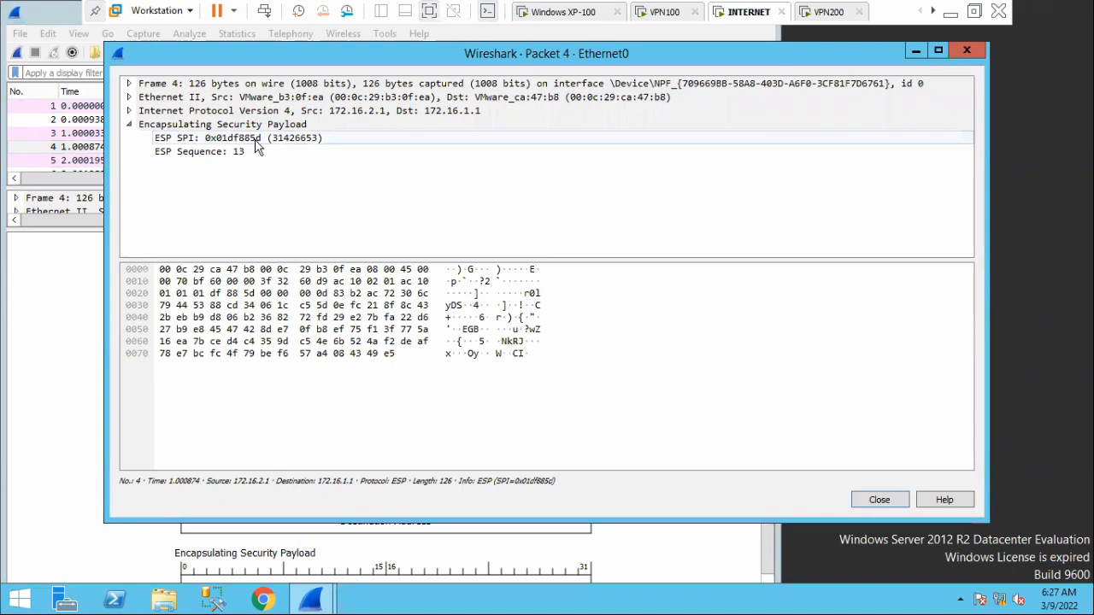
click(655, 16)
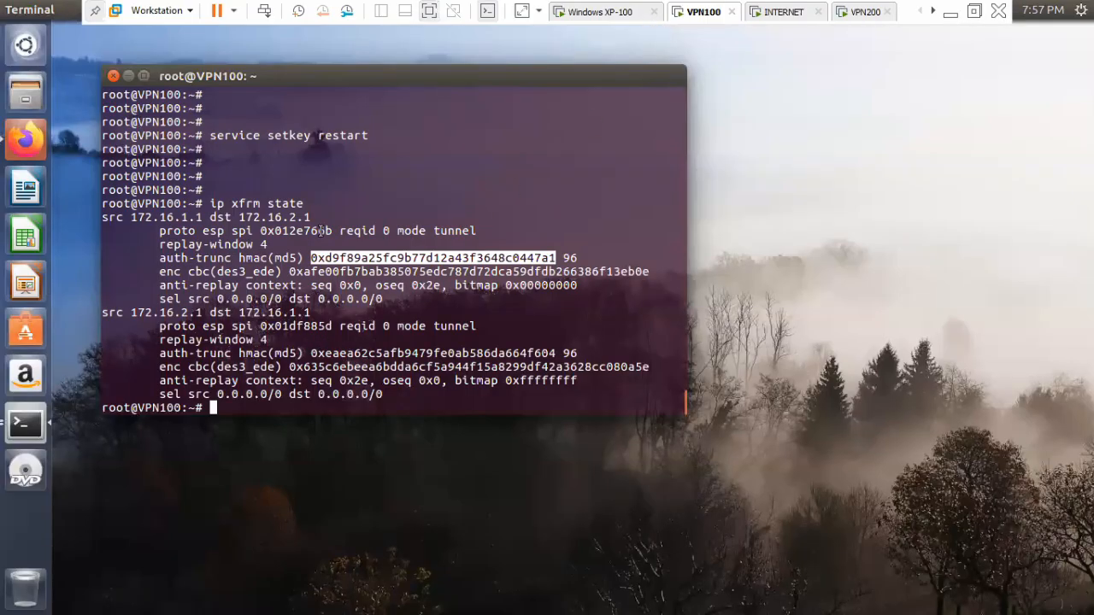
drag(319, 231, 339, 230)
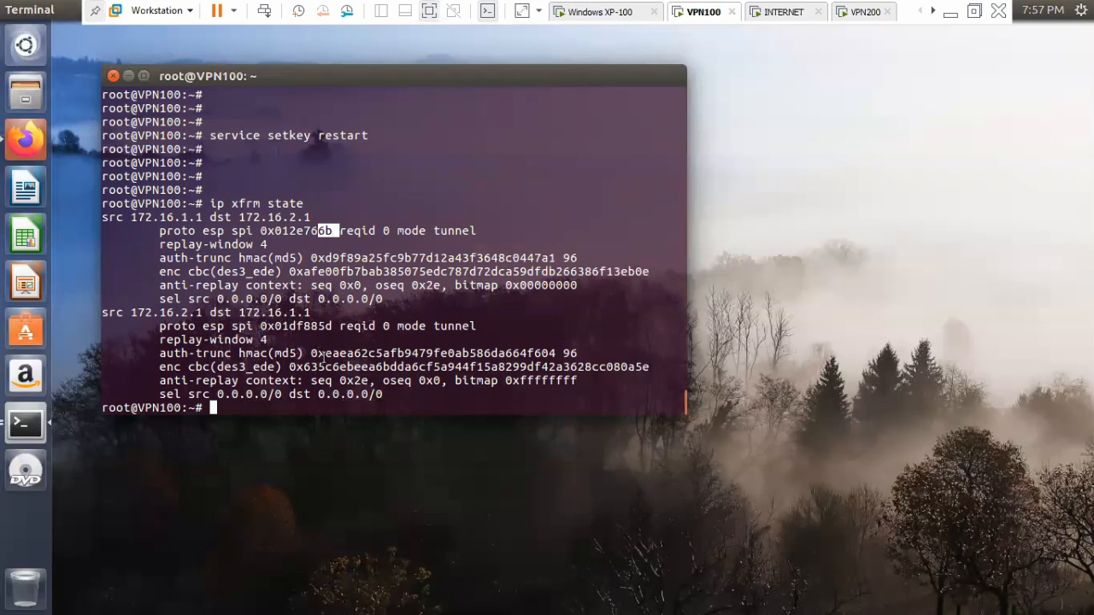
click(793, 19)
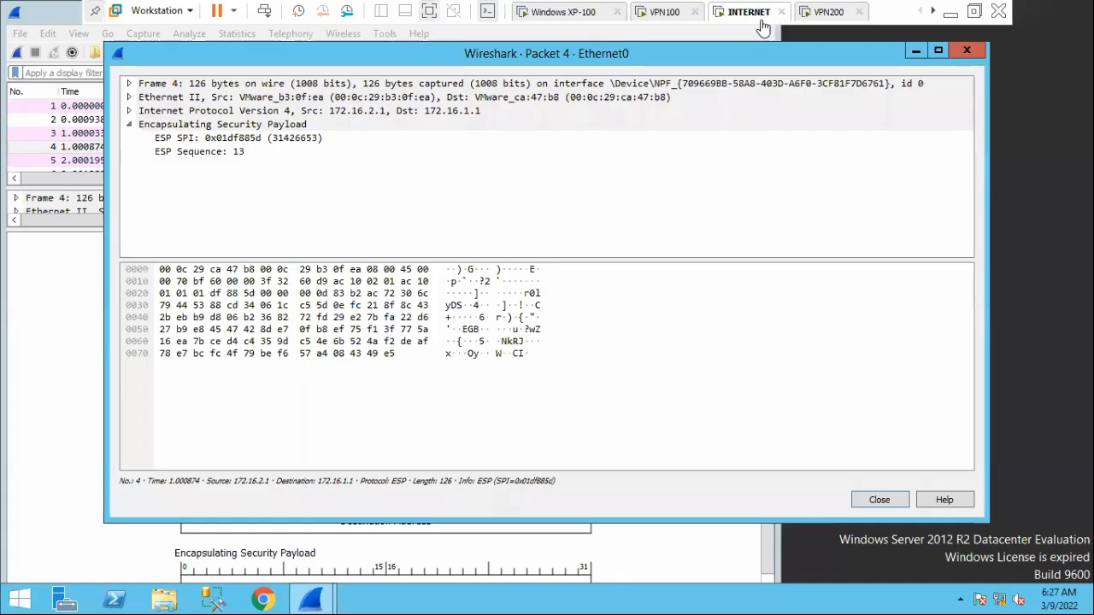
click(958, 49)
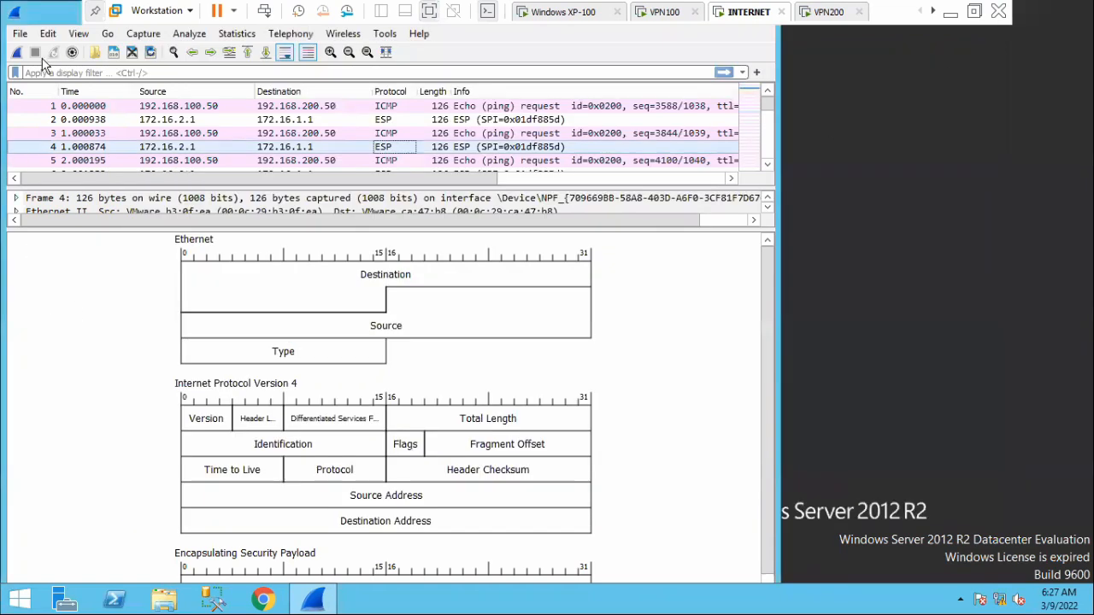
Start a new packet capture and open a Remote Desktop connection (mstsc) from Windows XP-100 to 192.168.200.50.
click(16, 52)
click(584, 314)
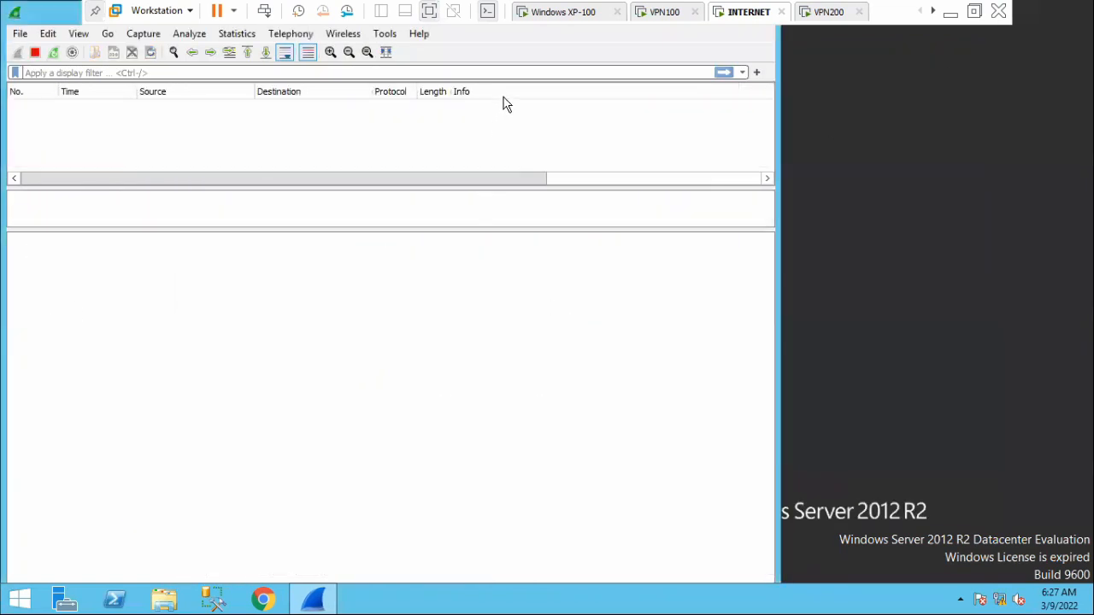
click(598, 14)
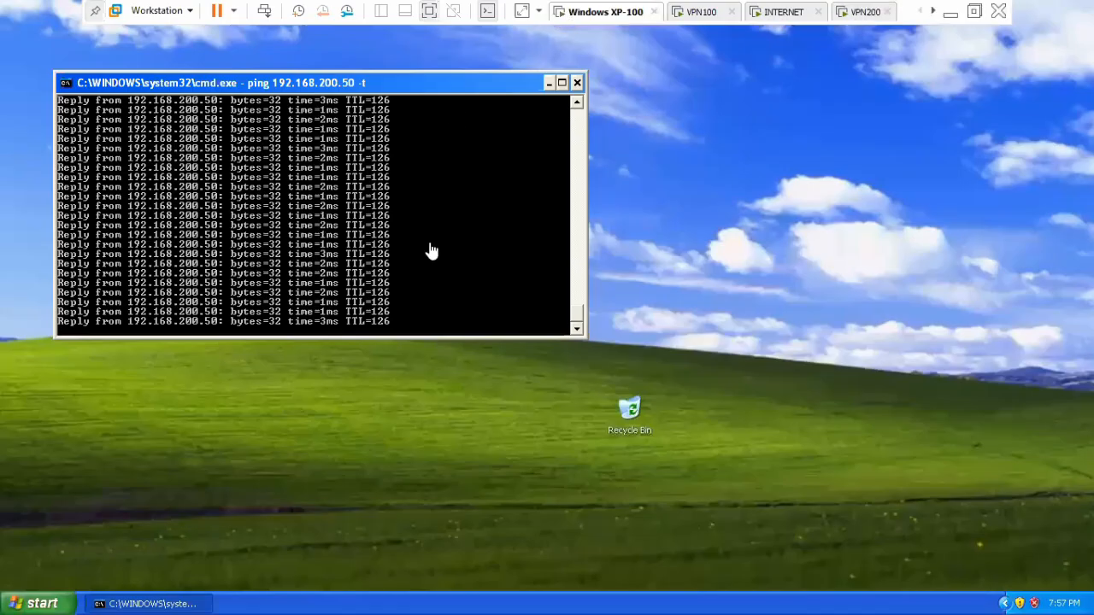
click(666, 322)
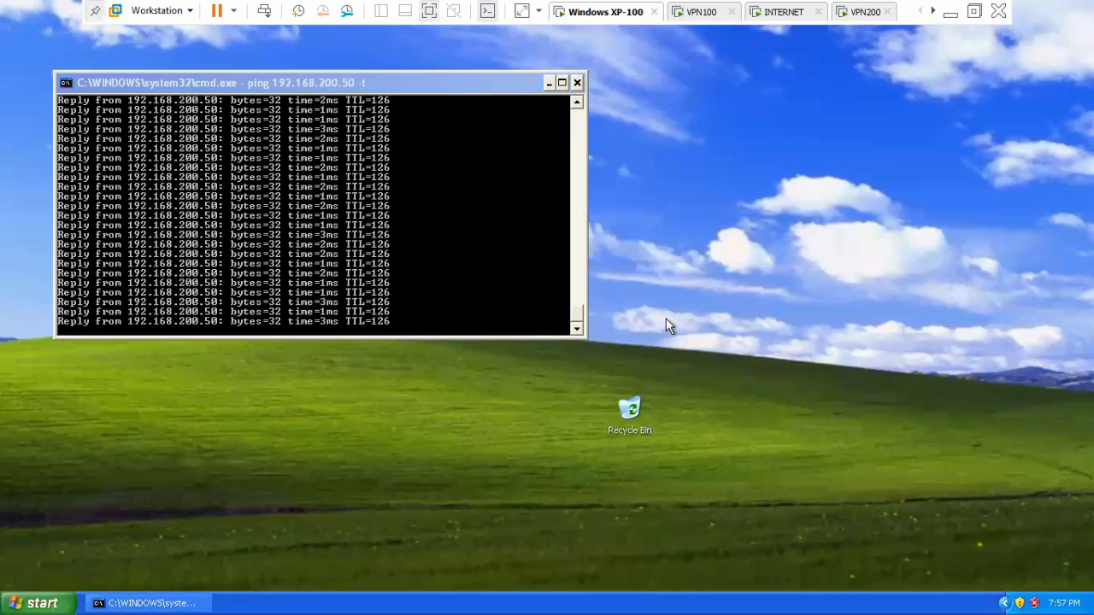
key(super+r)
text(ms)
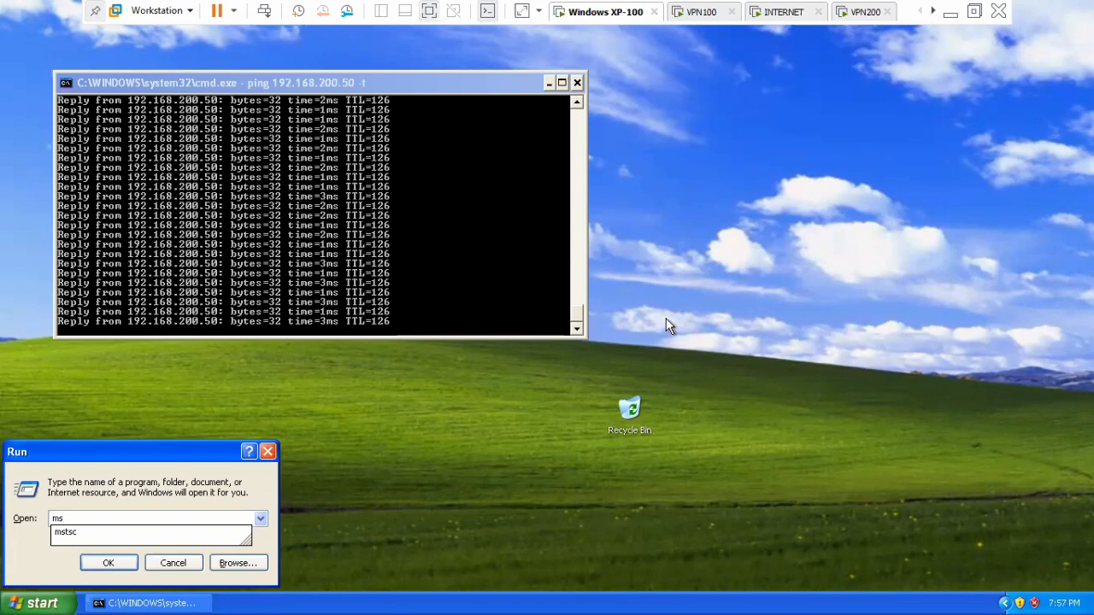
text(tsc)
key(Return)
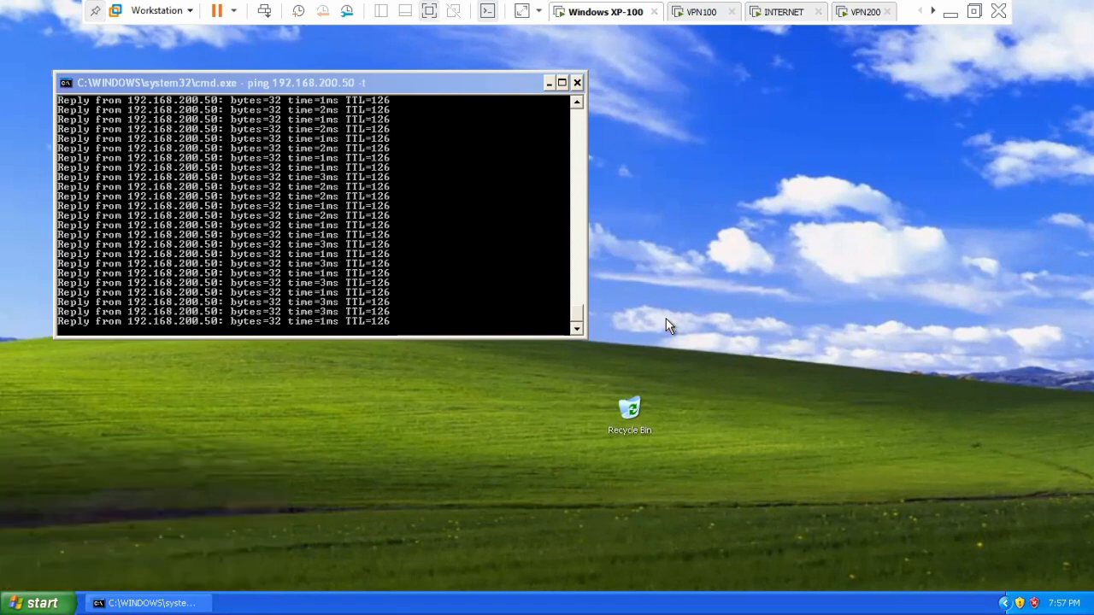
click(607, 288)
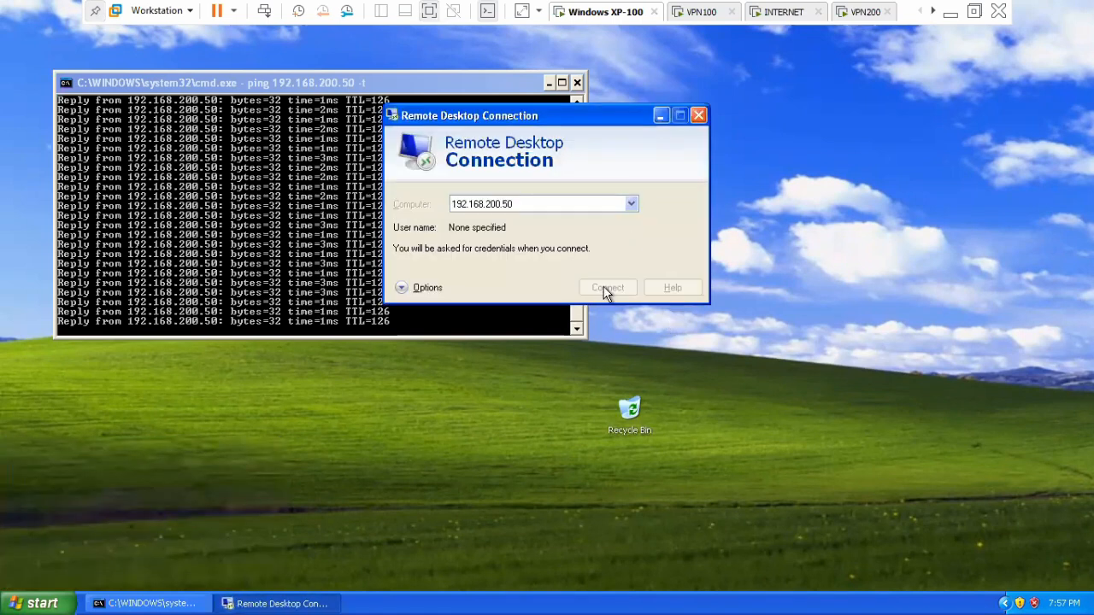
click(603, 282)
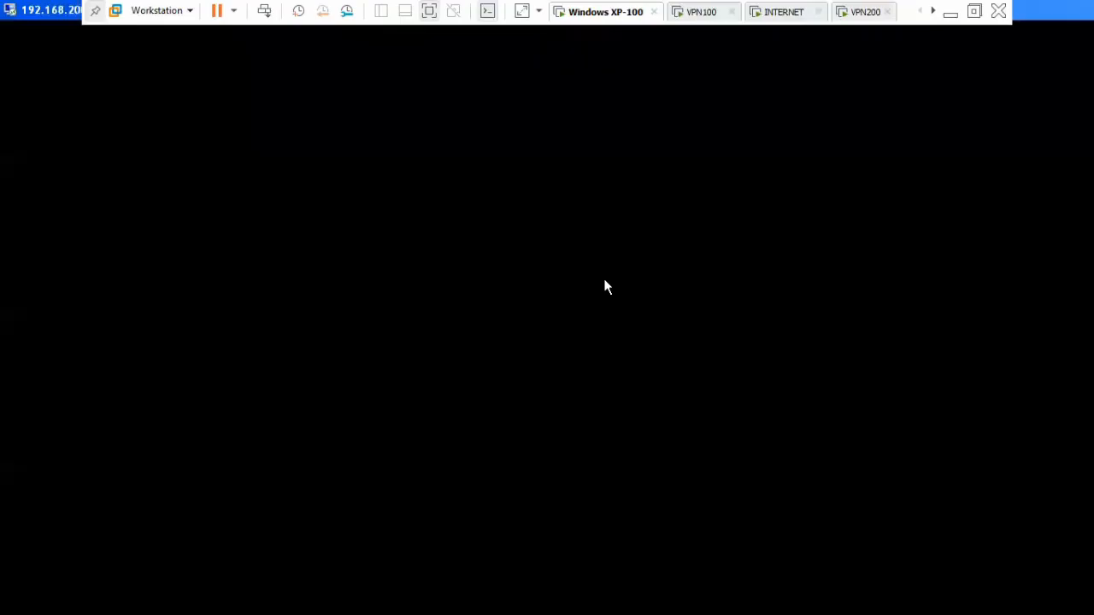
Stop the capture on the INTERNET machine and filter the packets with tcp.port == 3389.
click(784, 12)
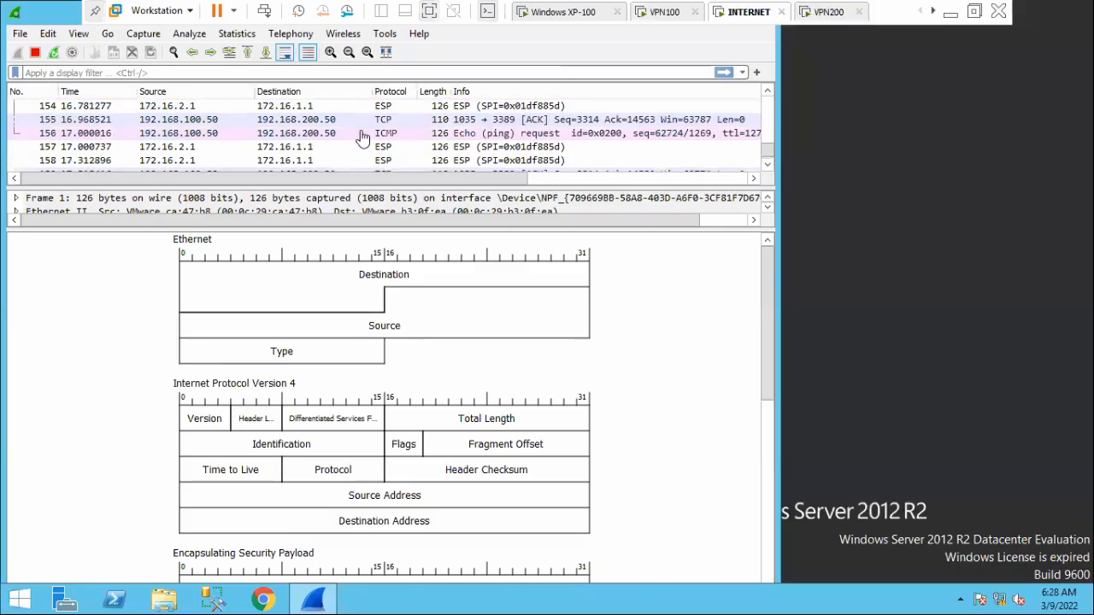
click(35, 56)
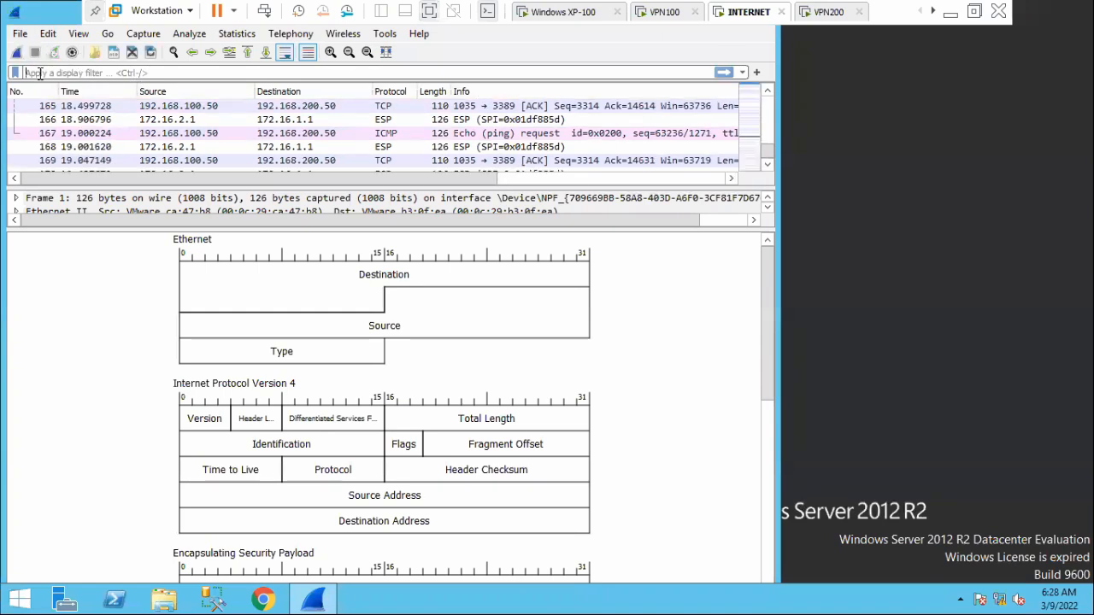
click(39, 74)
text(tcp)
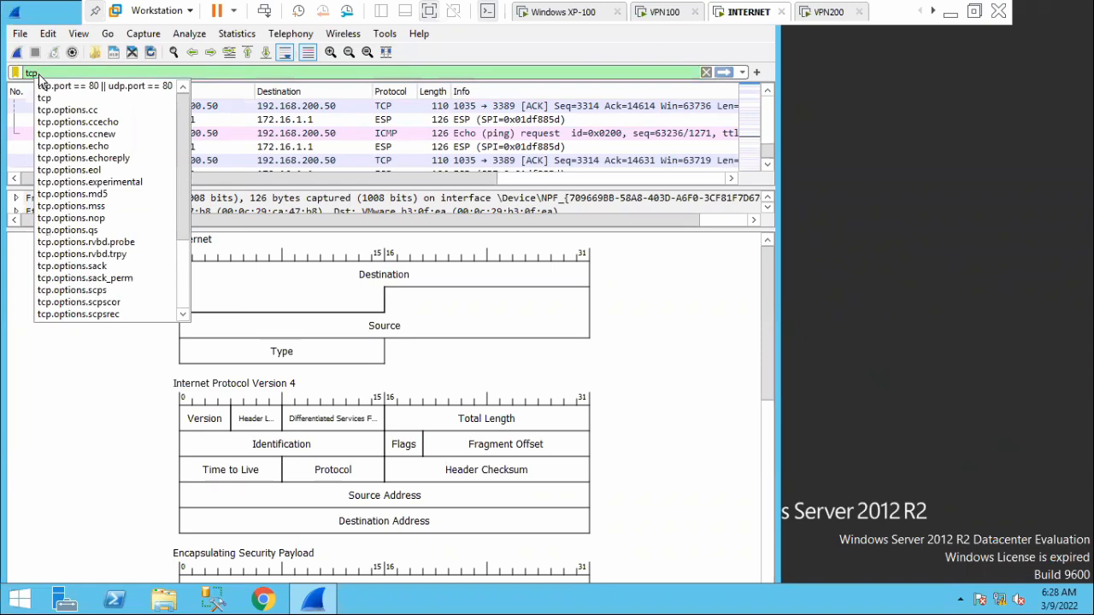
key(Down)
key(Return)
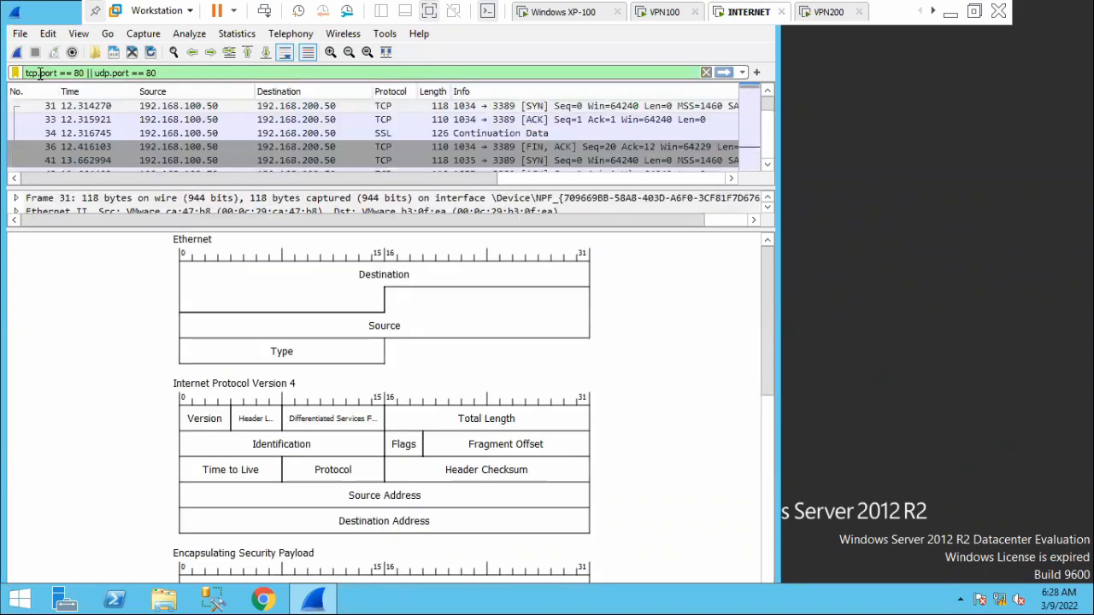
drag(157, 72, 77, 73)
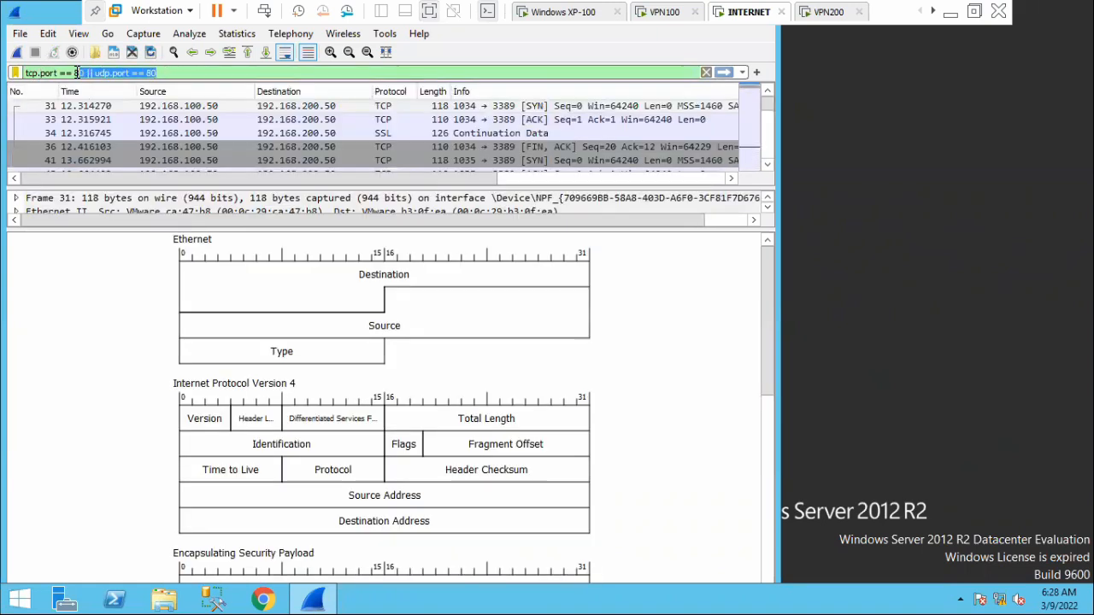
key(BackSpace)
text(3389)
key(Return)
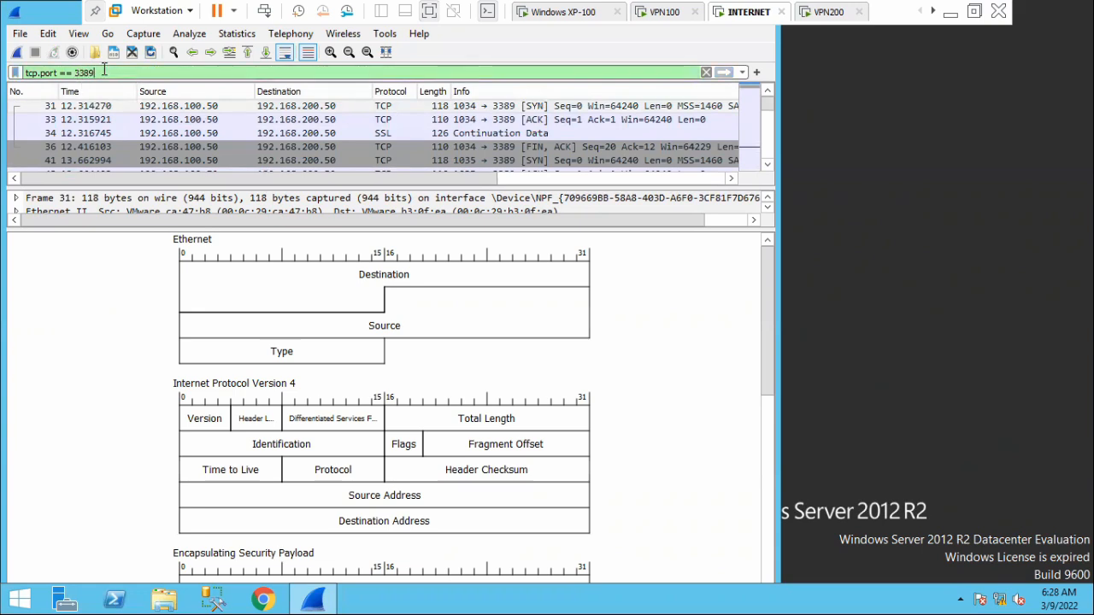
Open the details of packet 34, examine its Encapsulating Security Payload fields and collapse them.
double_click(383, 134)
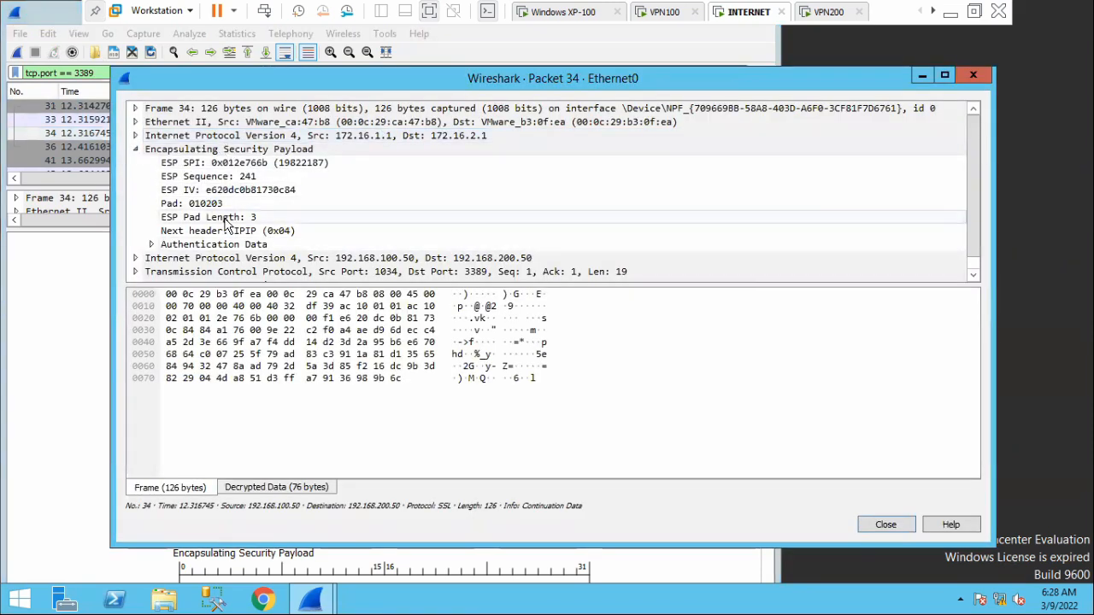
click(135, 150)
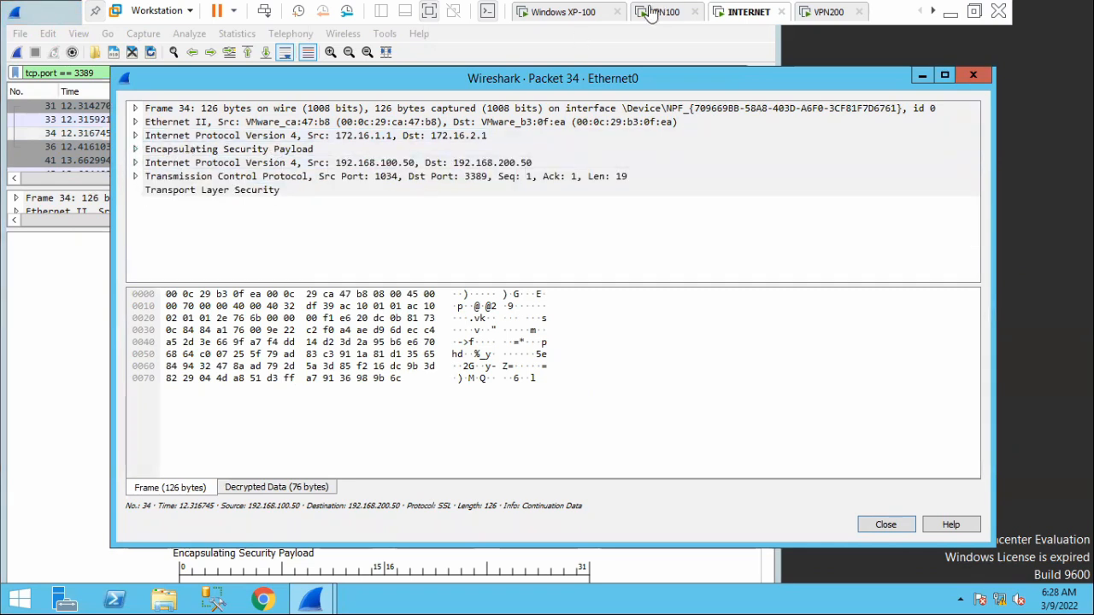
click(951, 6)
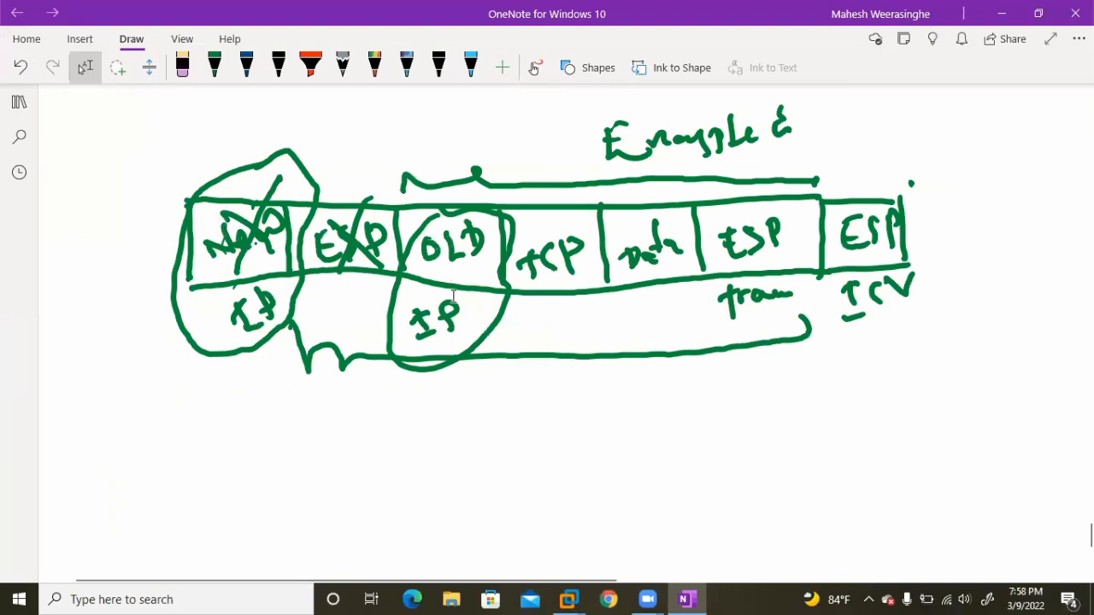
click(1001, 15)
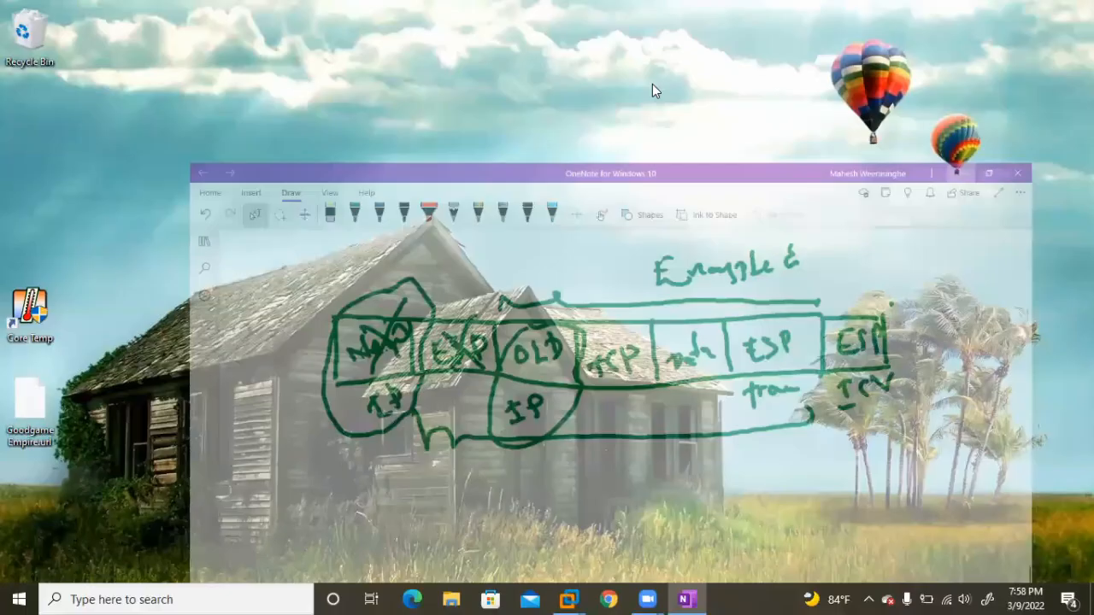
mouse_move(574, 598)
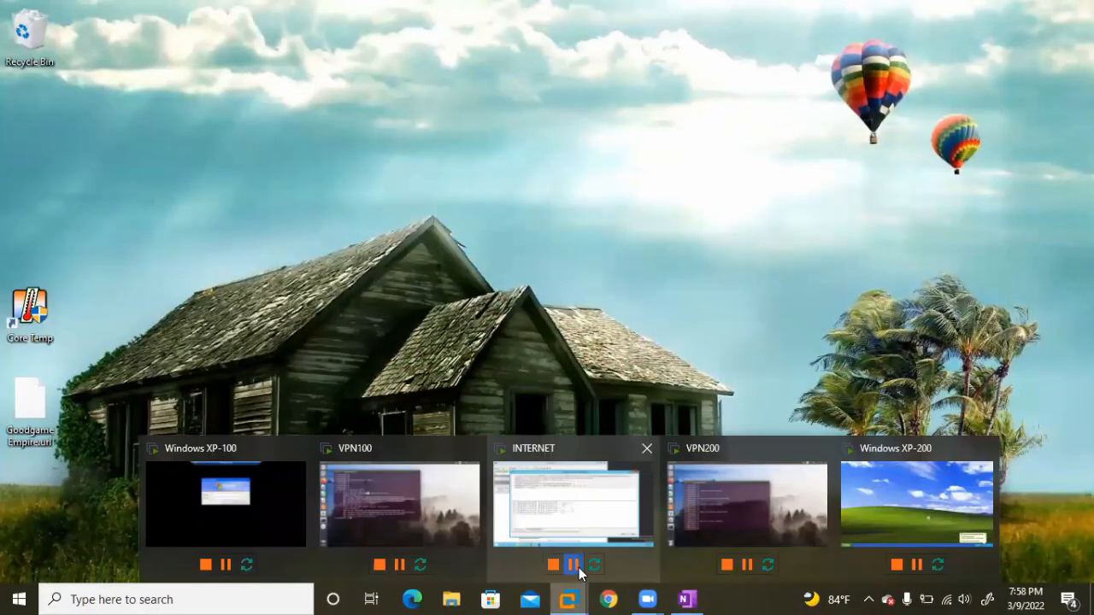
click(596, 507)
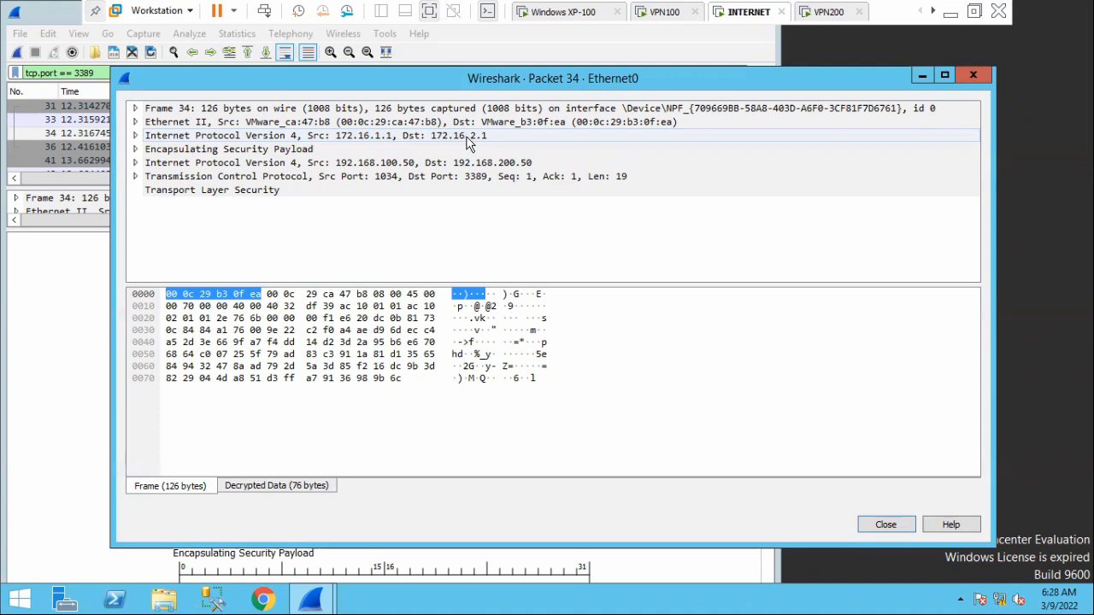
Inspect the TCP header of packet 34 and locate its destination port in the decrypted data.
click(136, 178)
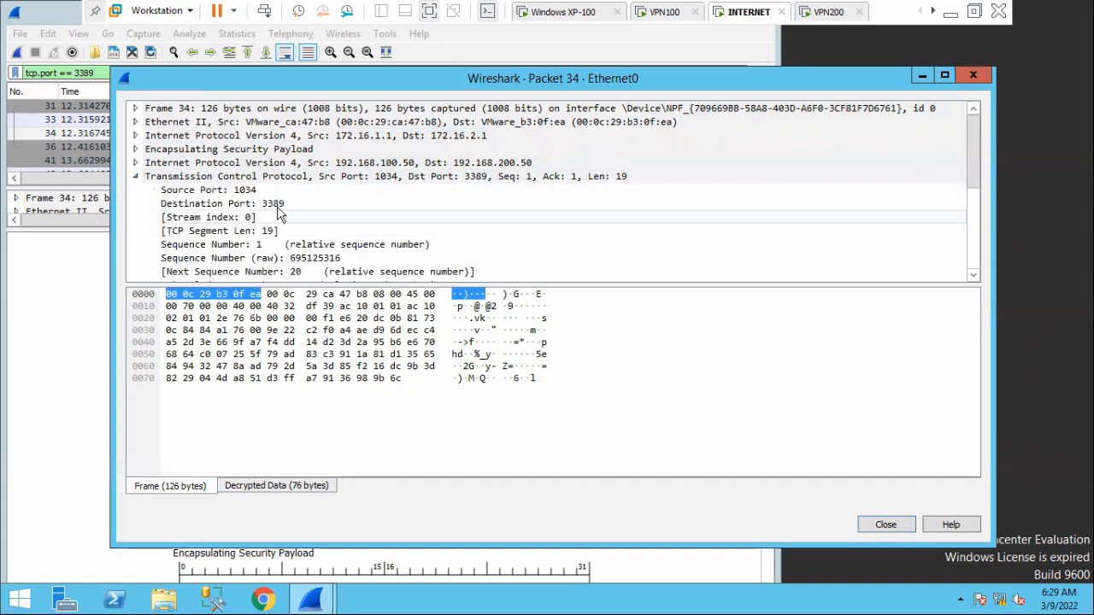
click(264, 207)
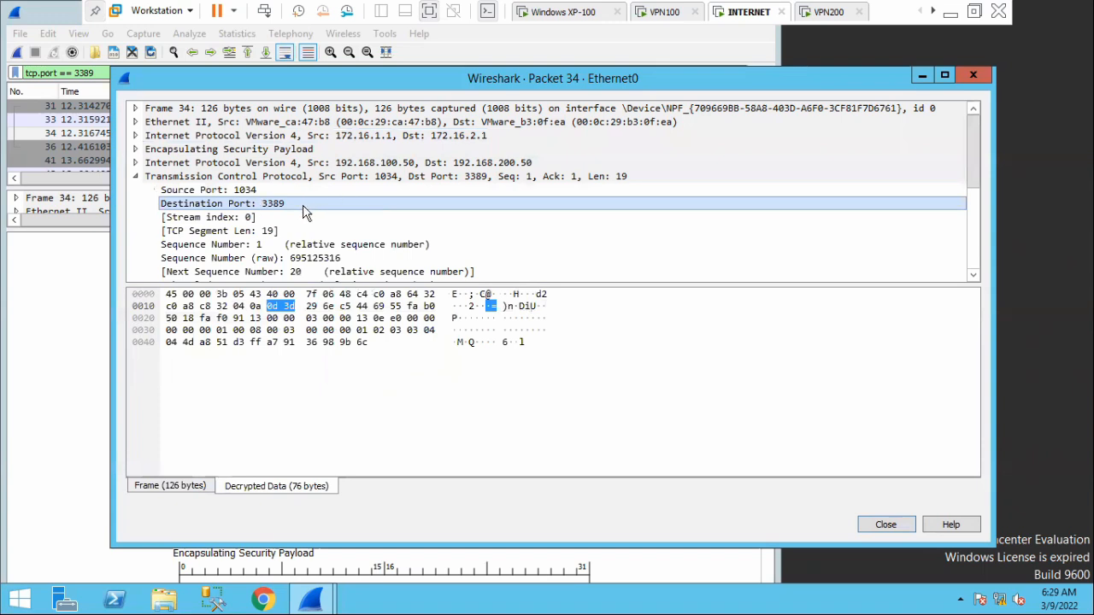
Collapse the TCP header of packet 34, locate its Transport Layer Security data in the decrypted bytes and close the packet details.
click(136, 176)
click(168, 197)
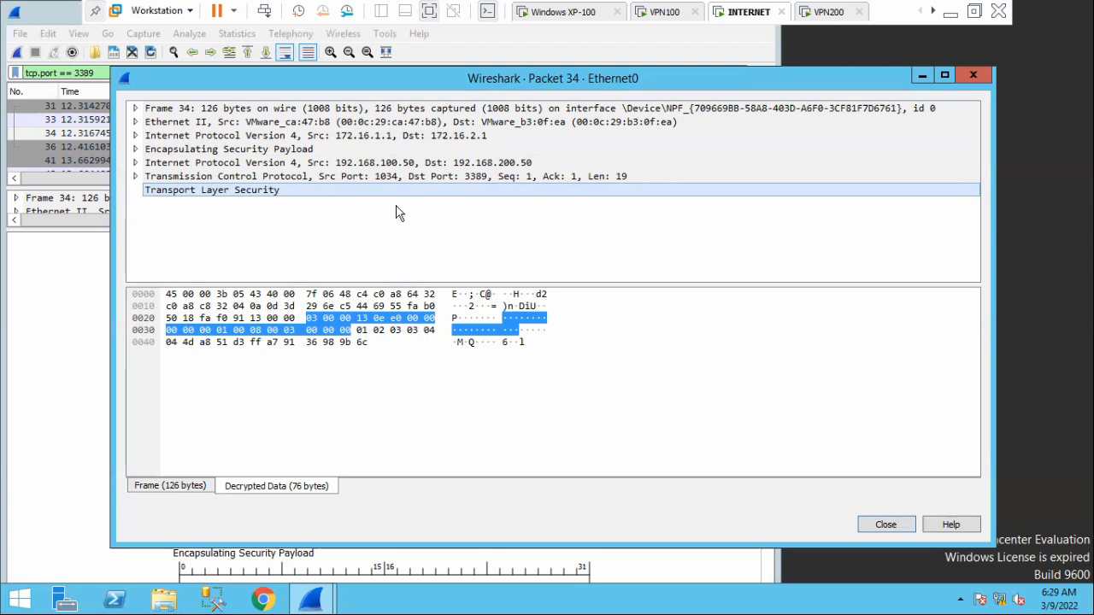
click(973, 77)
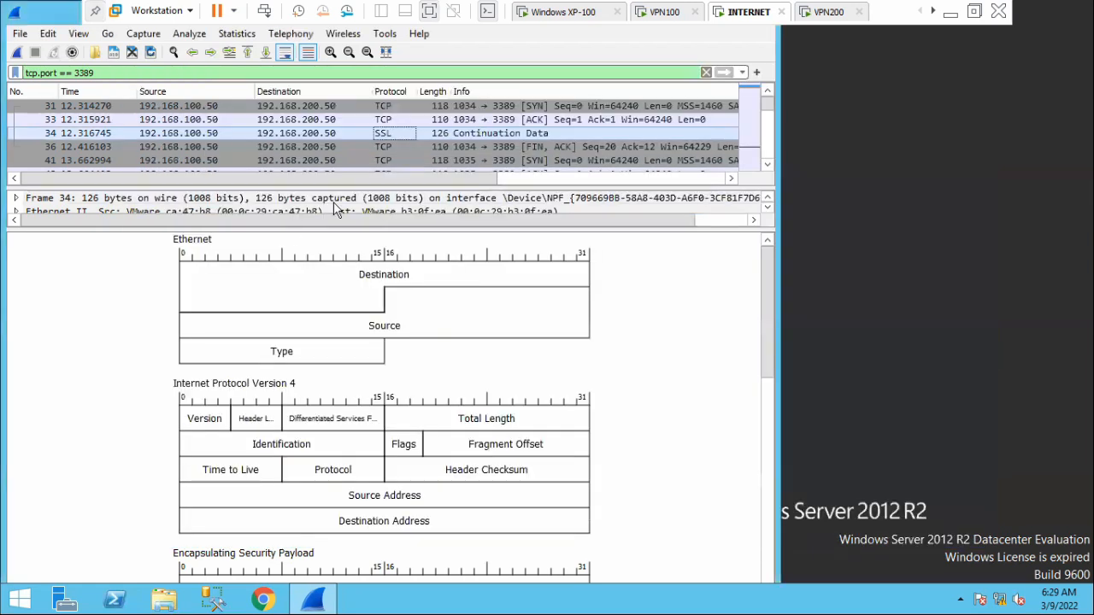
Look through the tcp.port == 3389 packets and replace the display filter with esp.
scroll(408, 134, down, 2)
scroll(408, 133, down, 10)
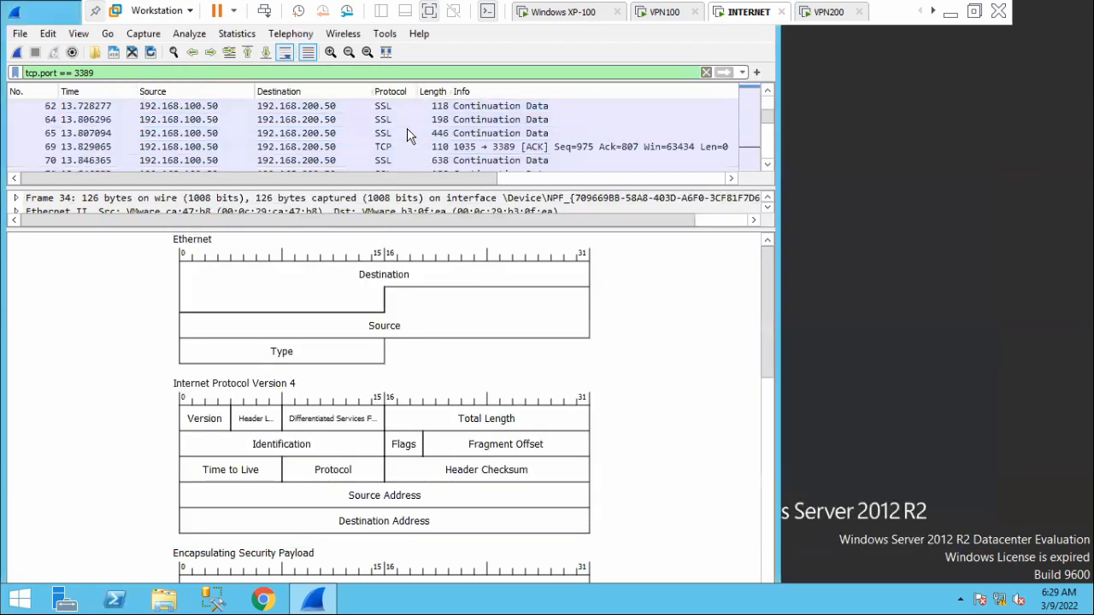
drag(101, 73, 8, 73)
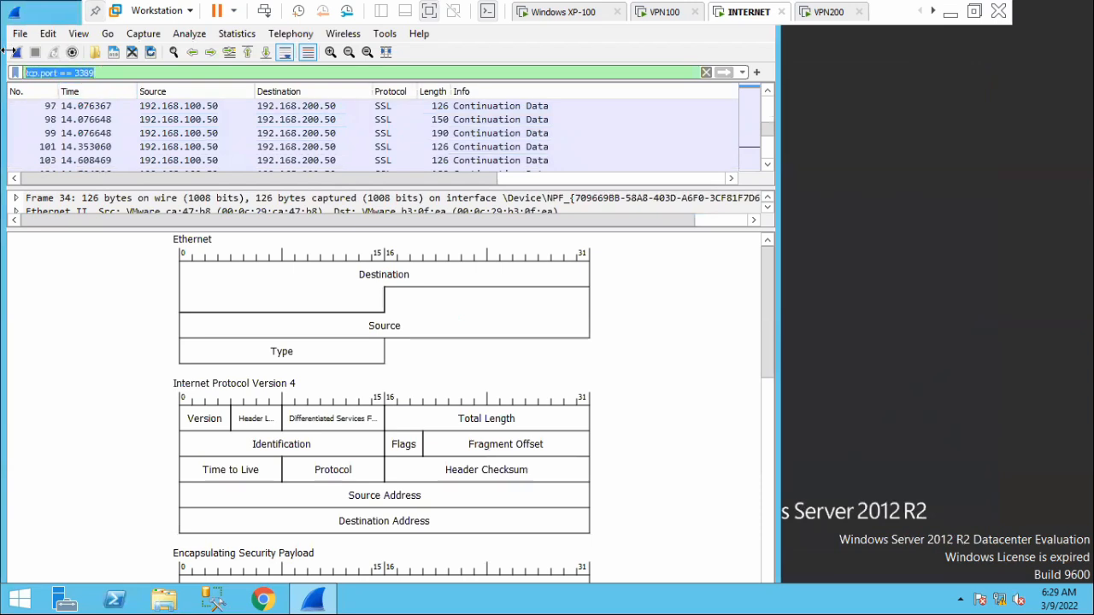
text(esp)
key(Return)
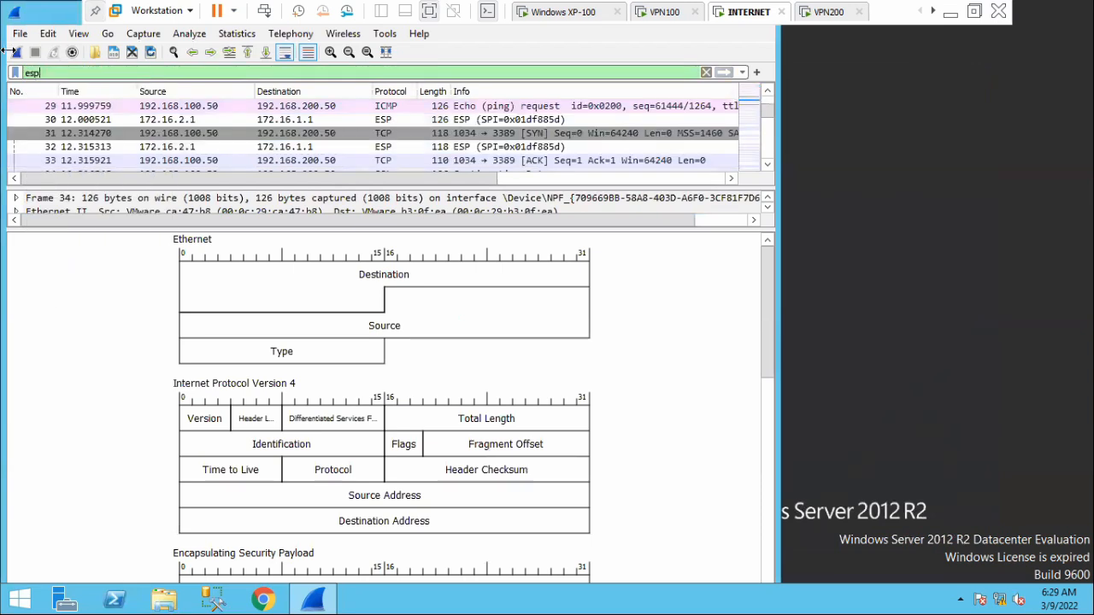
Open the undecrypted ESP packet 30 from 172.16.2.1 to 172.16.1.1 and compare its ESP SPI with the SA state on VPN100.
double_click(380, 119)
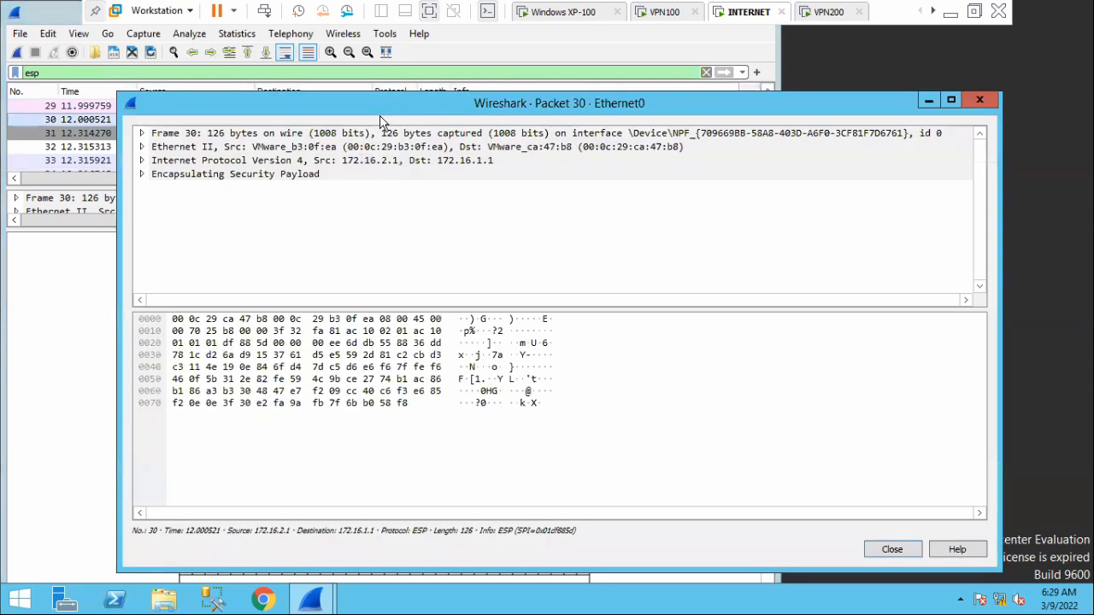
click(143, 175)
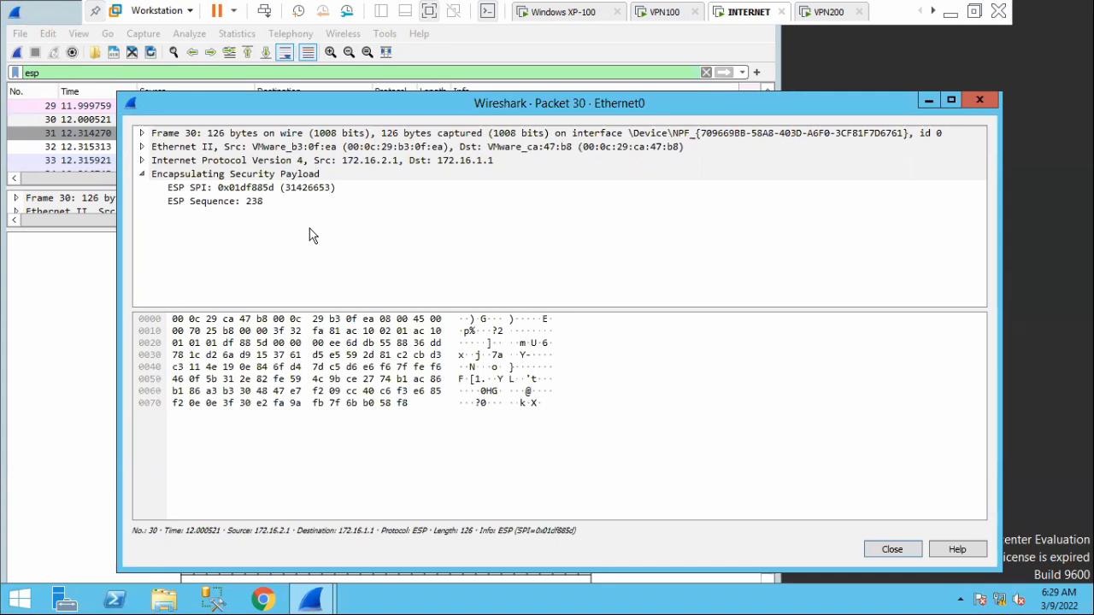
click(214, 189)
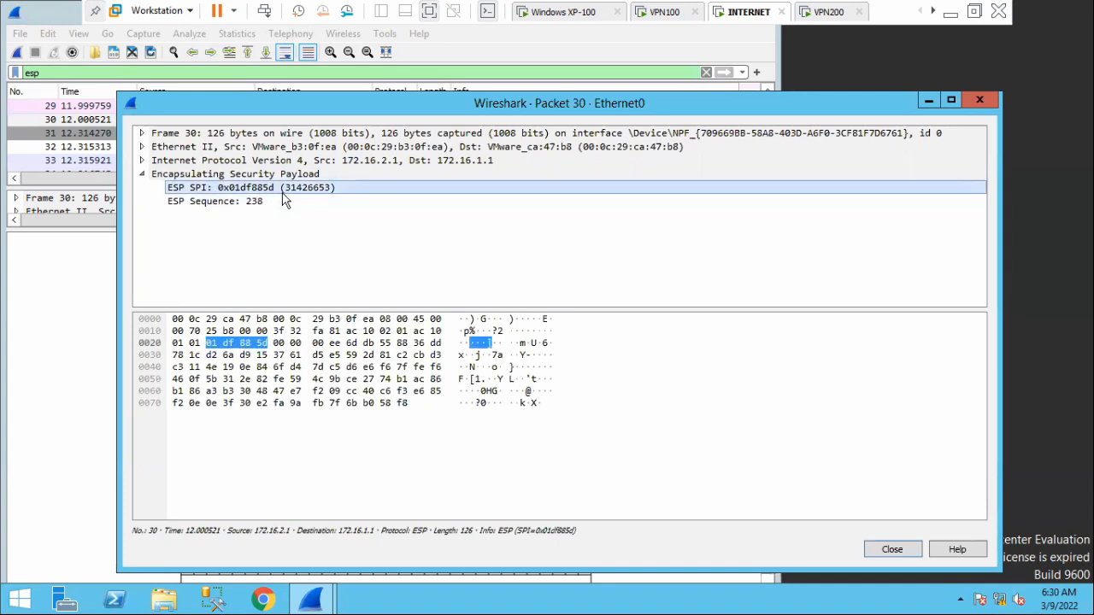
click(664, 12)
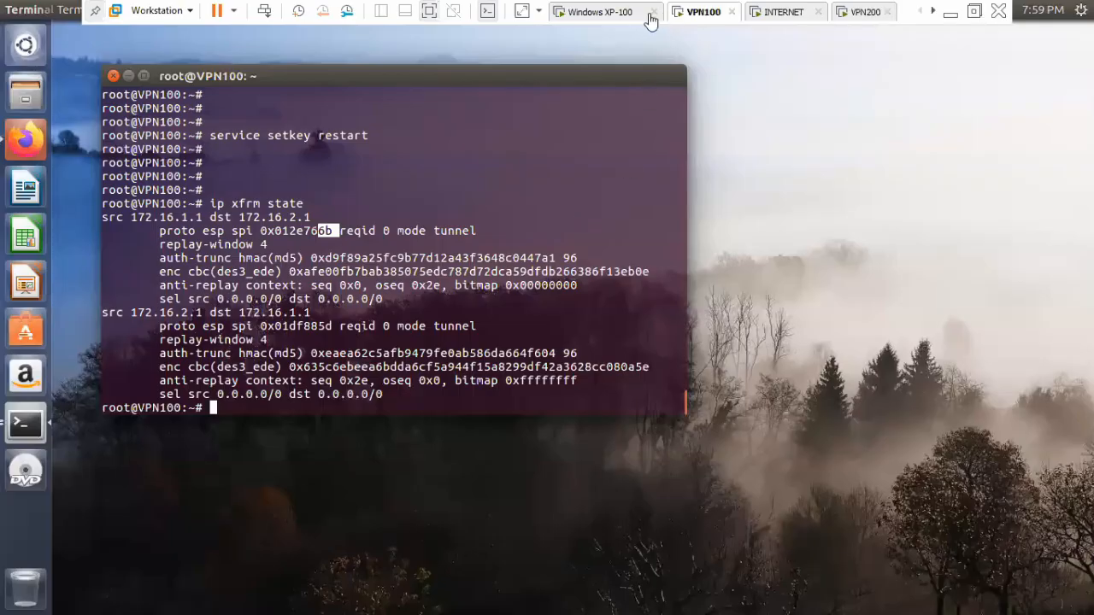
click(748, 12)
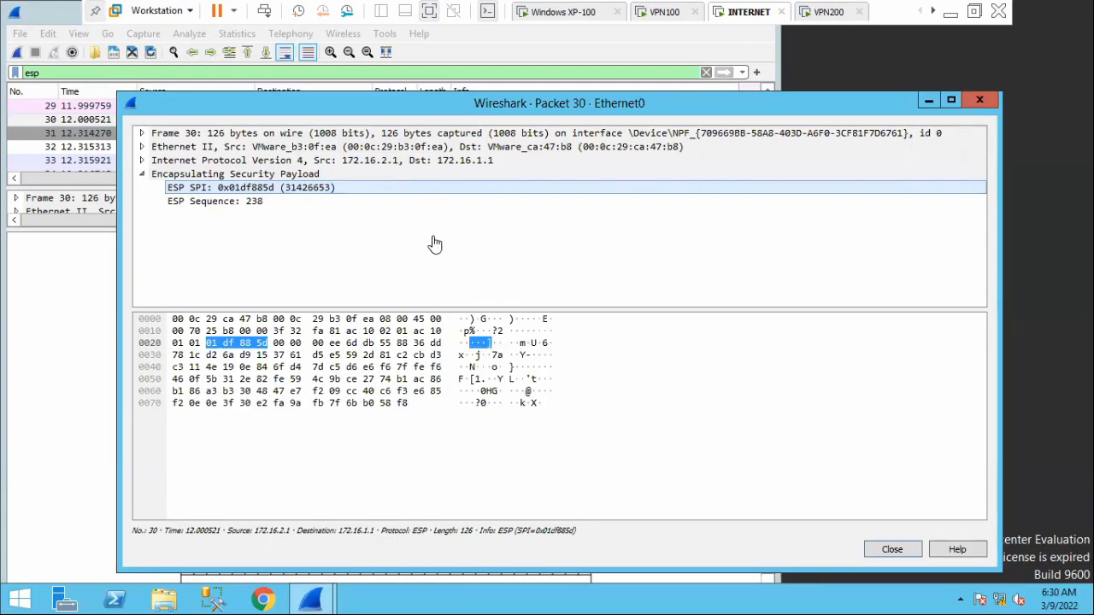